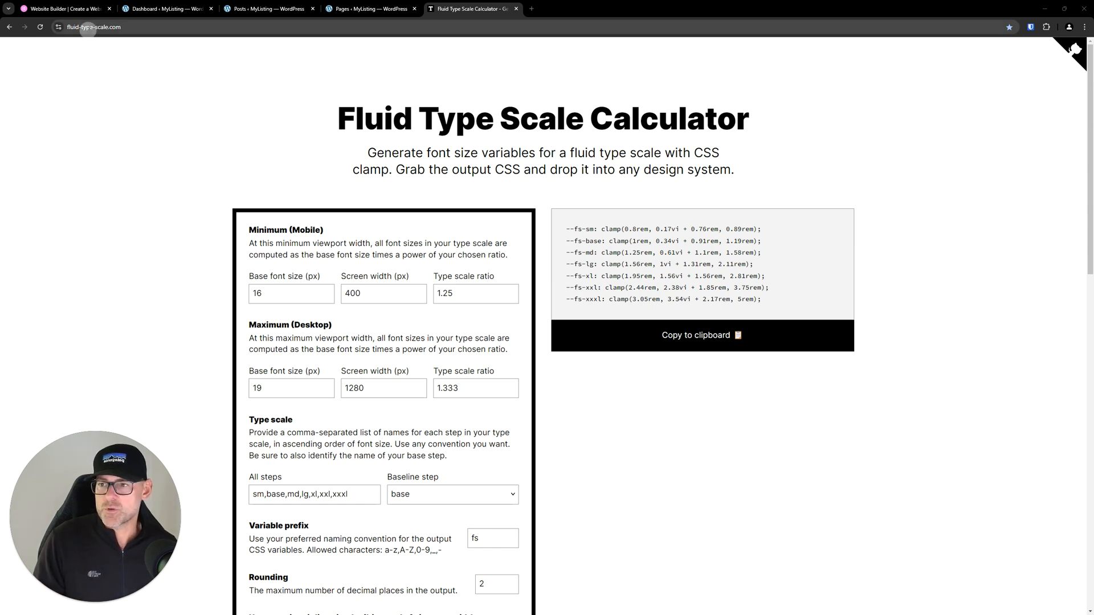
# - Set the minimum (mobile) base font size to 20 px in the Fluid Type Scale Calculator
pyautogui.click(87, 30)
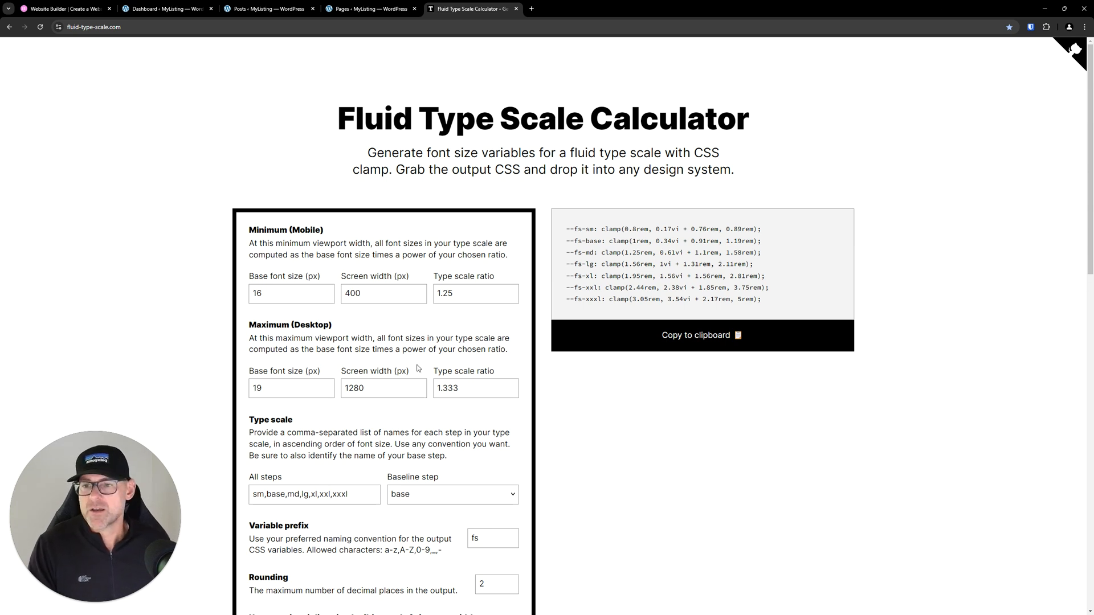
pyautogui.scroll(-1, 290, 155)
pyautogui.press('ctrl')
pyautogui.press('ctrl')
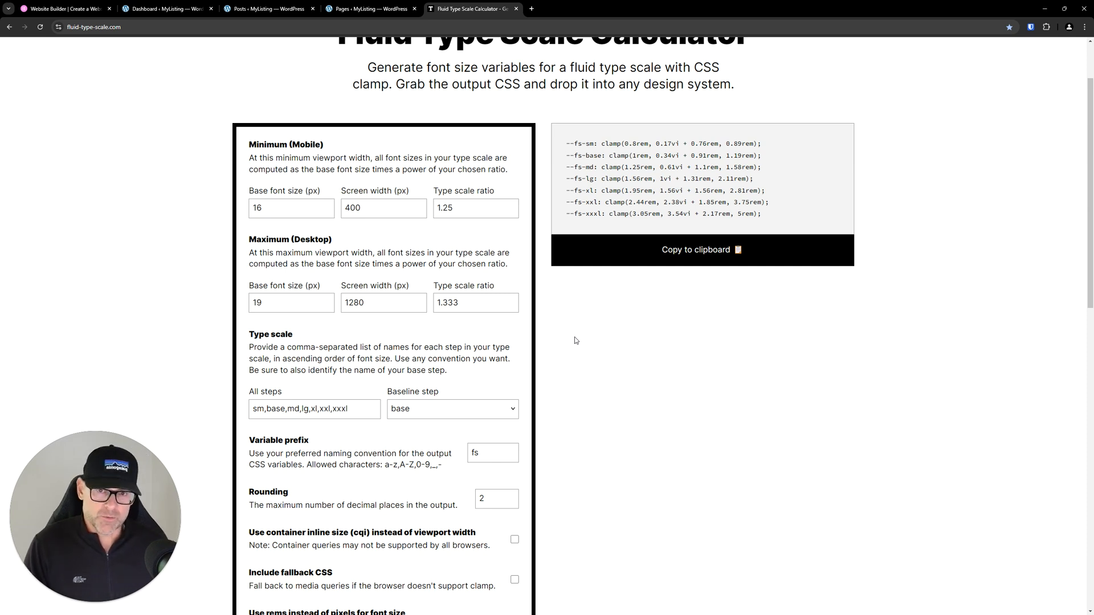
pyautogui.moveTo(268, 209); pyautogui.dragTo(234, 199)
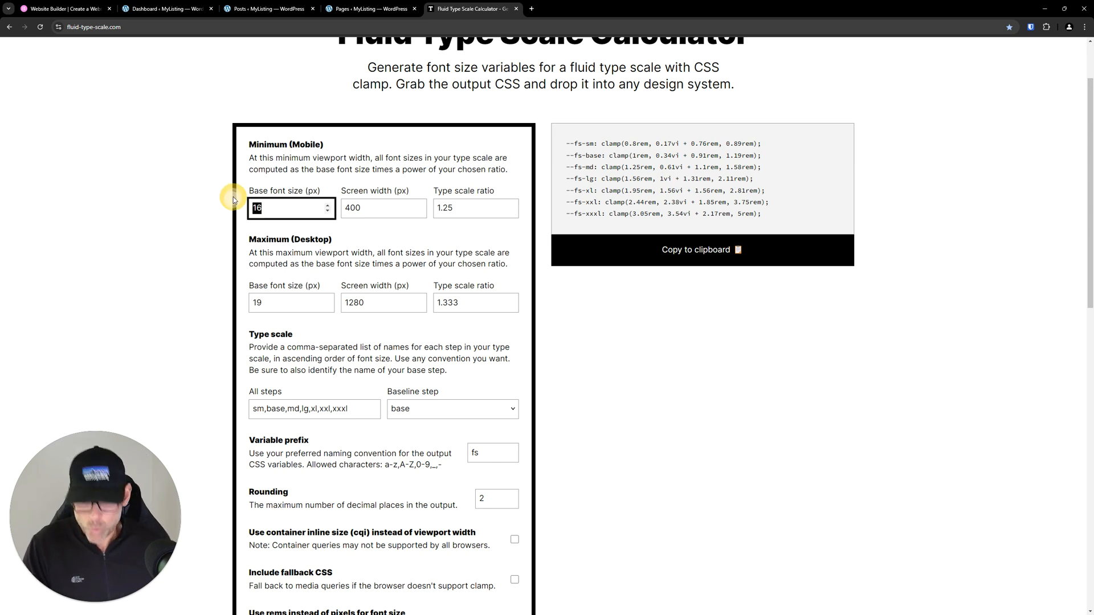
pyautogui.write('20')
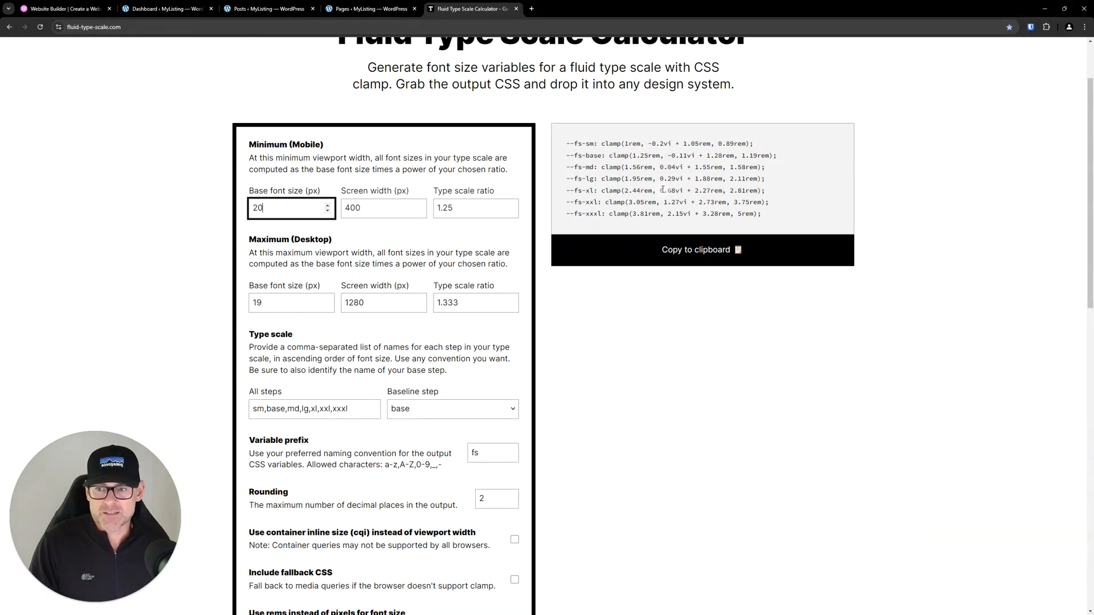
pyautogui.hotkey('ctrl', 'a')
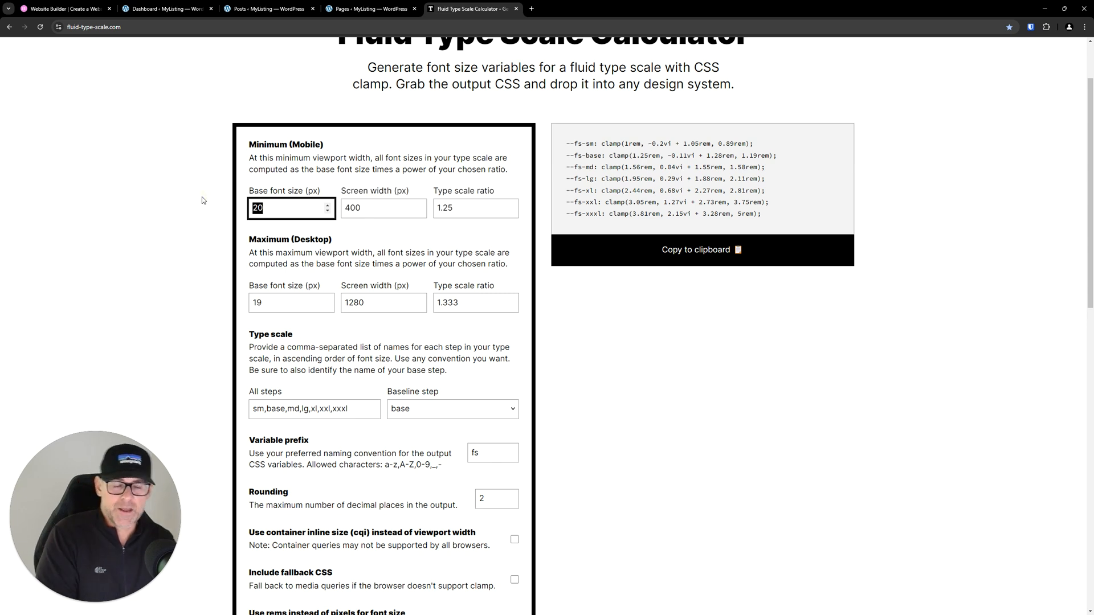
pyautogui.click(376, 211)
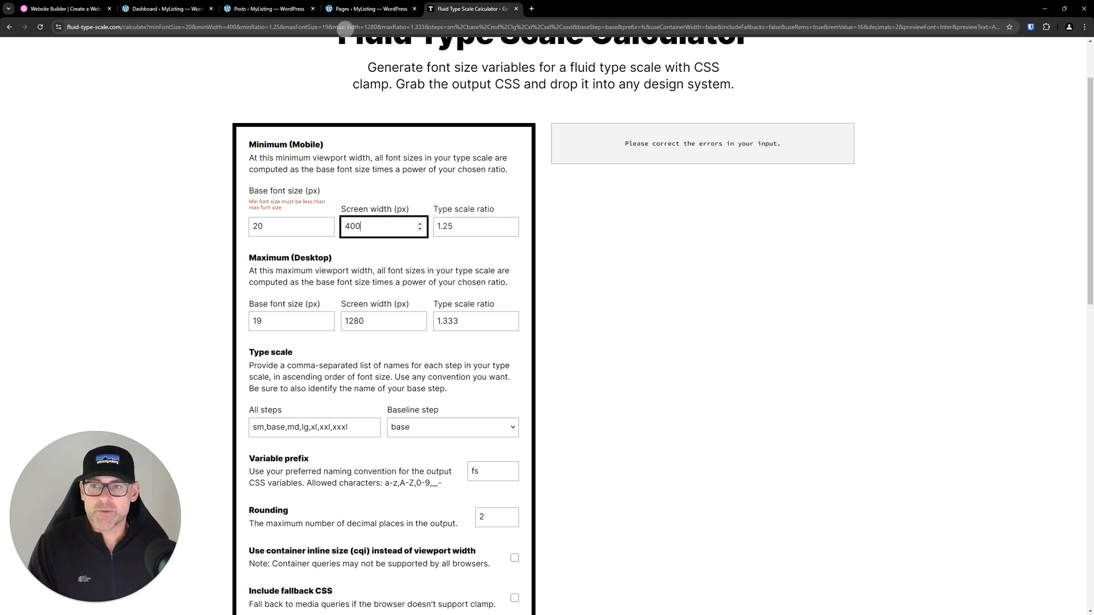
# - Switch to the WordPress Pages list and open the page titled "Page" in the Elementor editor in a new tab
pyautogui.click(357, 7)
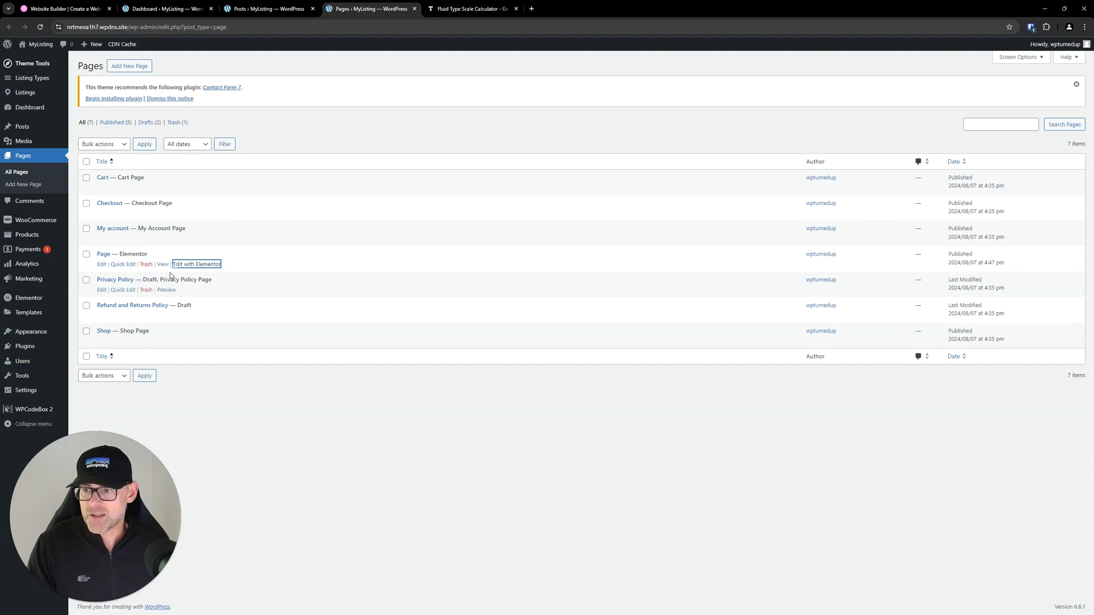
pyautogui.rightClick(188, 265)
pyautogui.click(224, 274)
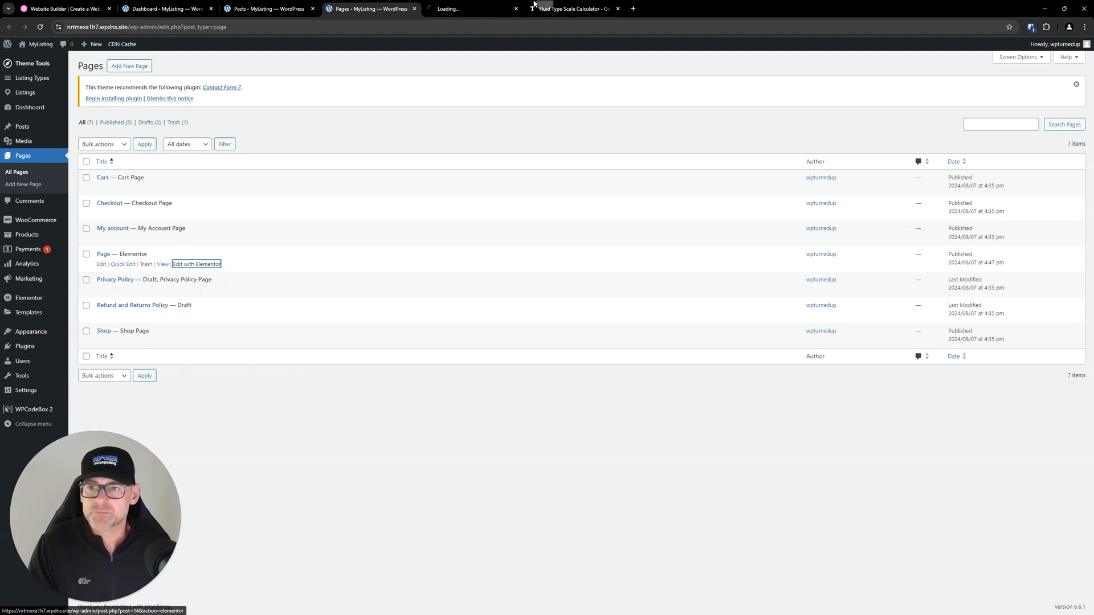
pyautogui.click(493, 7)
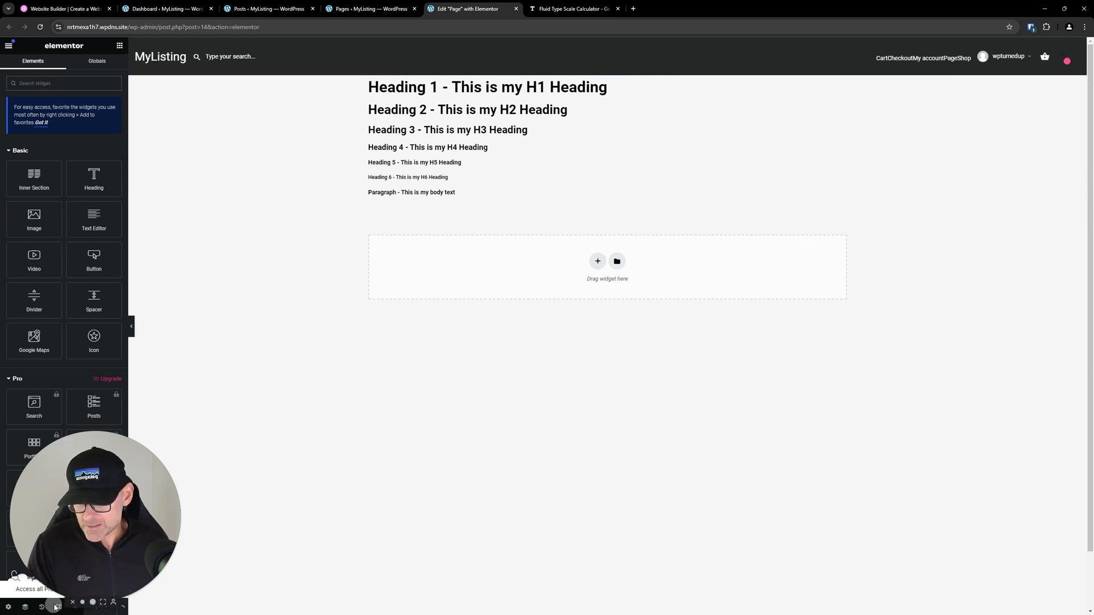
pyautogui.click(82, 602)
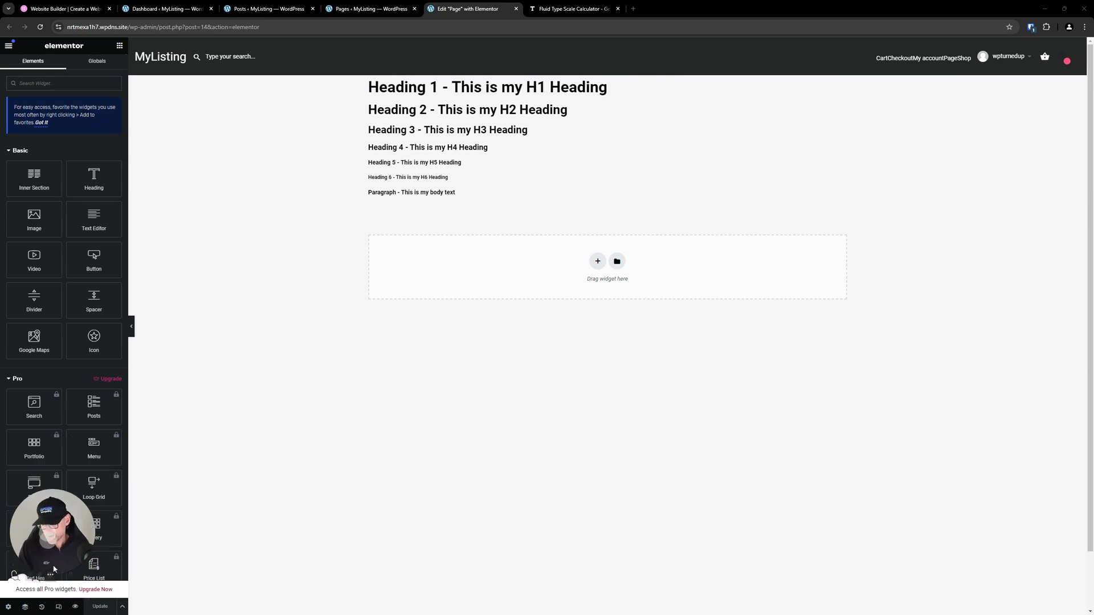
# - Show the page in the mobile responsive preview and check the viewport width it uses
pyautogui.click(59, 608)
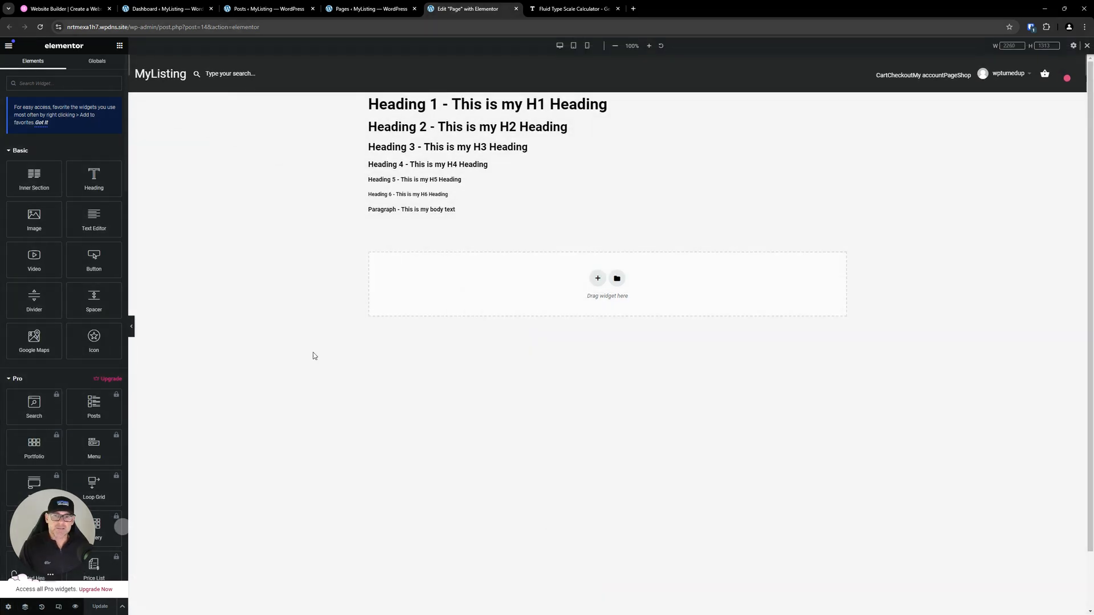
pyautogui.click(588, 48)
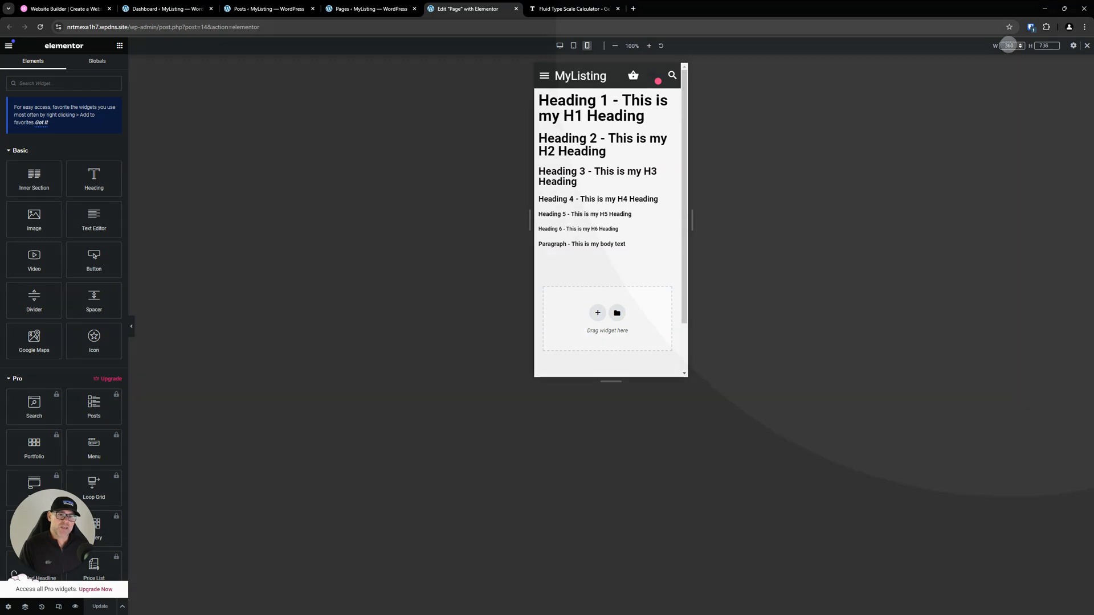
pyautogui.click(1008, 45)
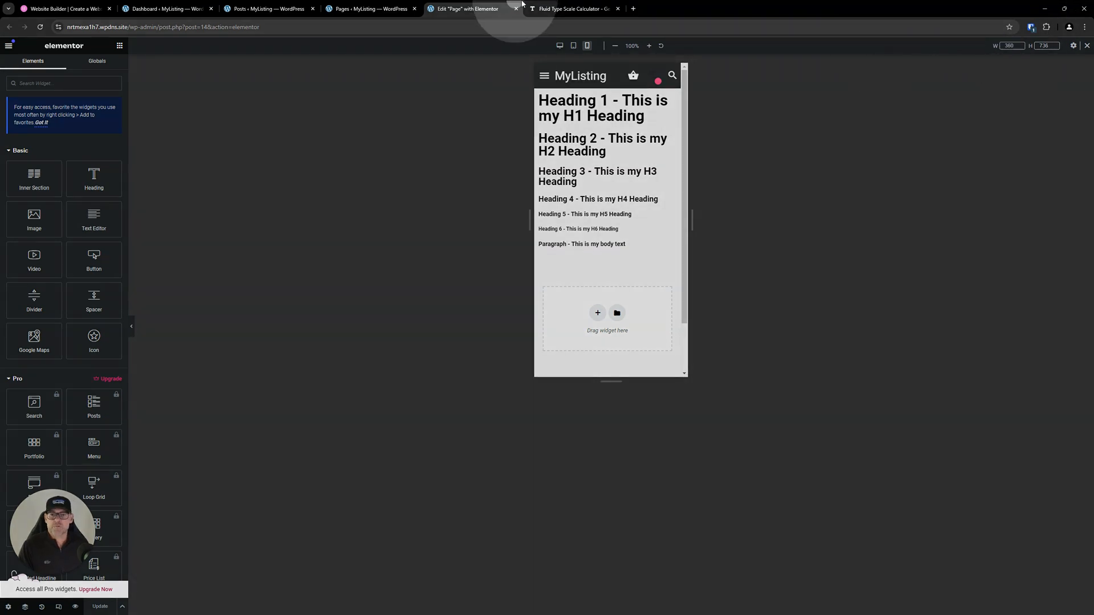
# - Return to the Fluid Type Scale Calculator and set the minimum (mobile) screen width to 360 px
pyautogui.click(573, 9)
pyautogui.doubleClick(376, 225)
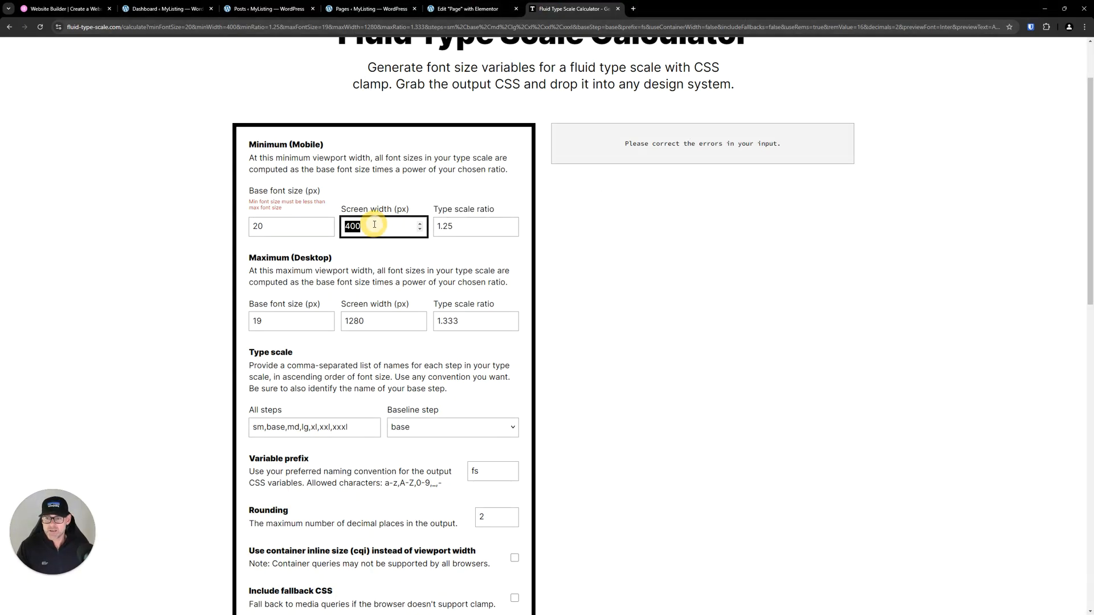
pyautogui.write('360')
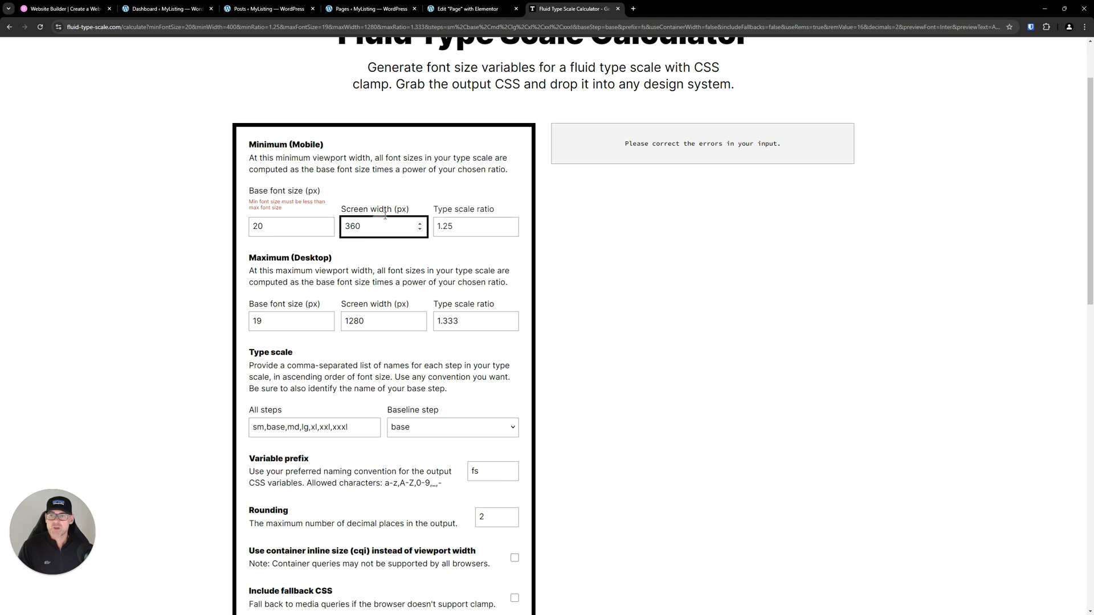
pyautogui.click(466, 230)
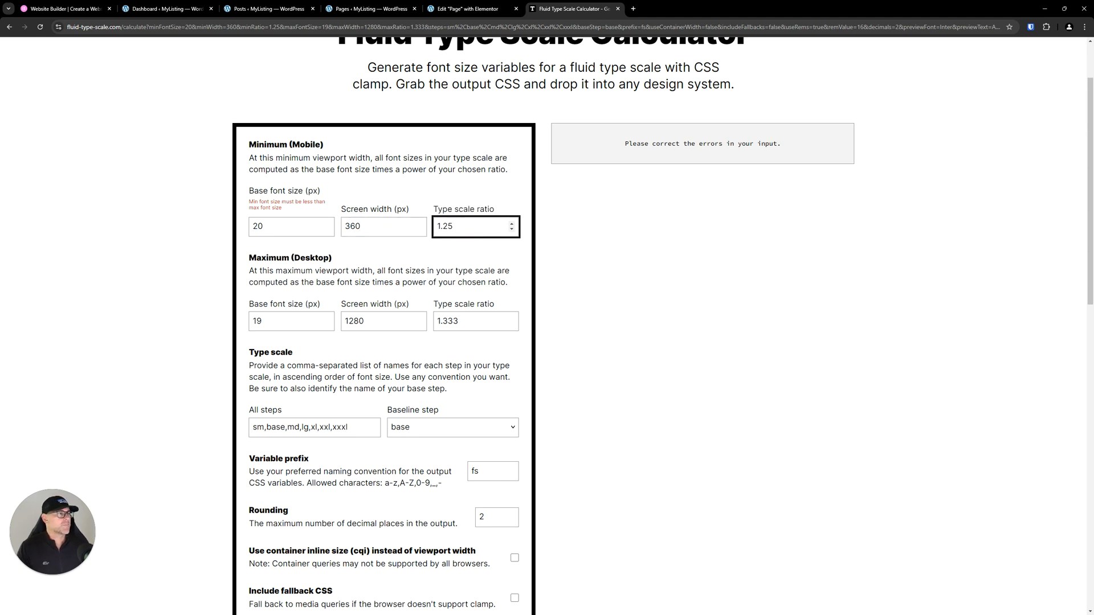
# - Search Google for "type scale" in a new tab and open the typescale.com site
pyautogui.click(633, 9)
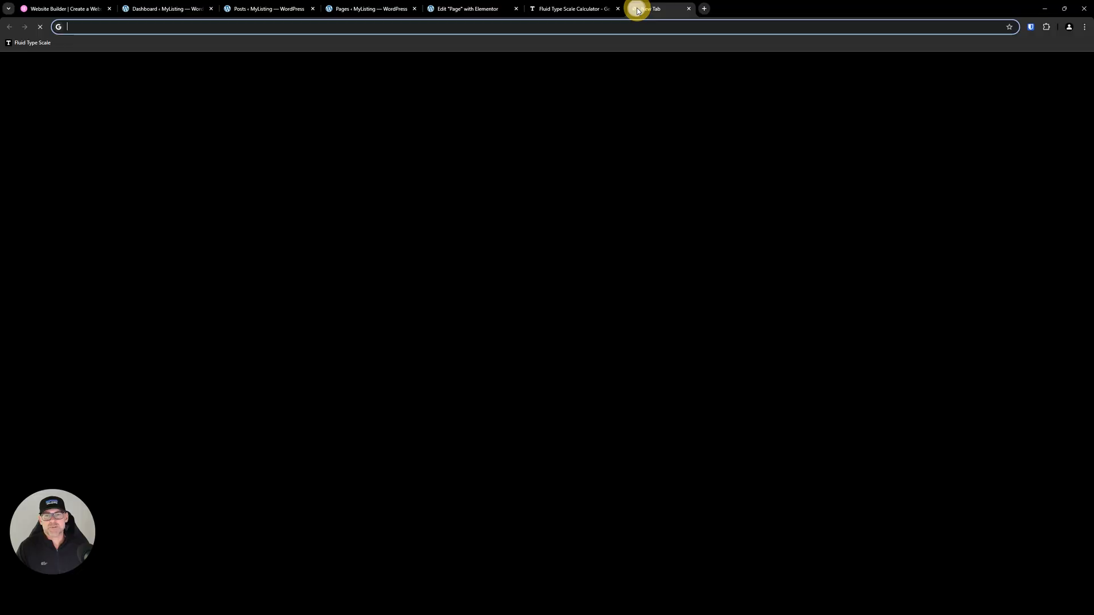
pyautogui.write('typesca')
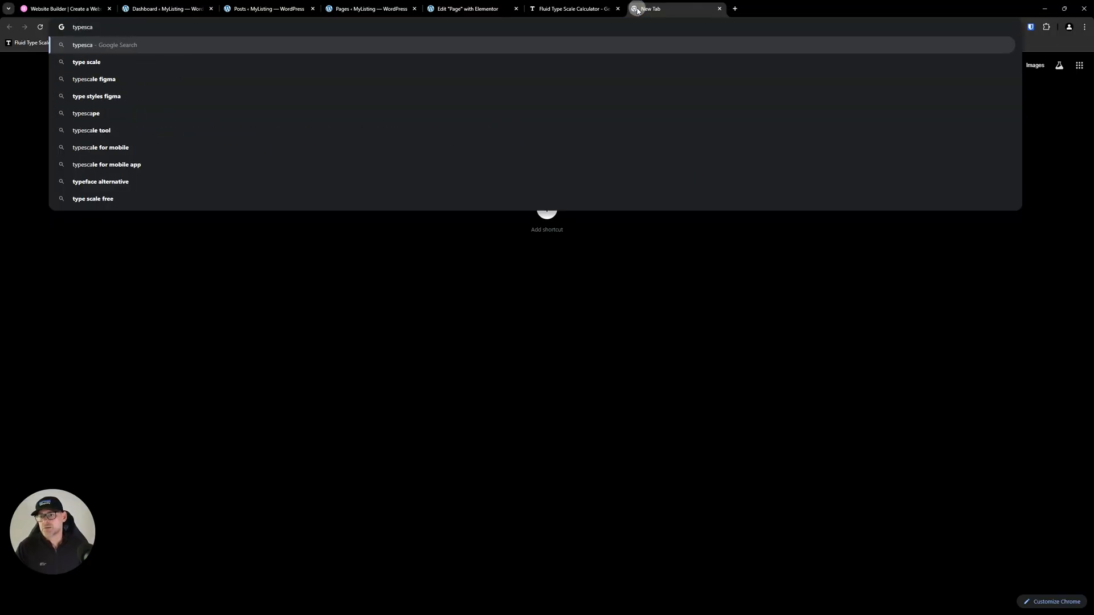
pyautogui.press('Down')
pyautogui.press('Return')
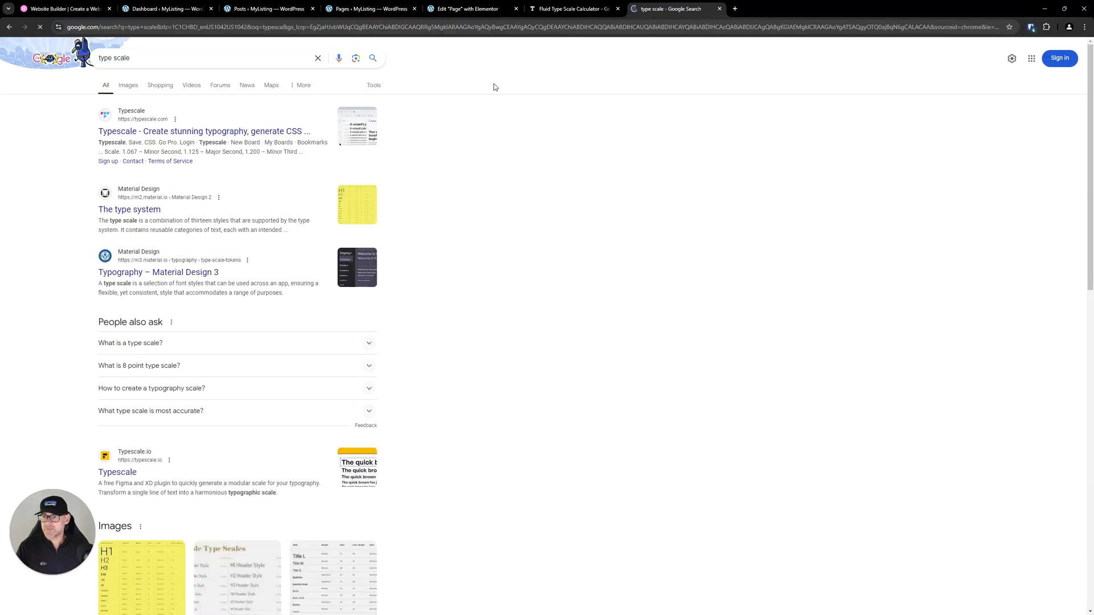
pyautogui.click(234, 131)
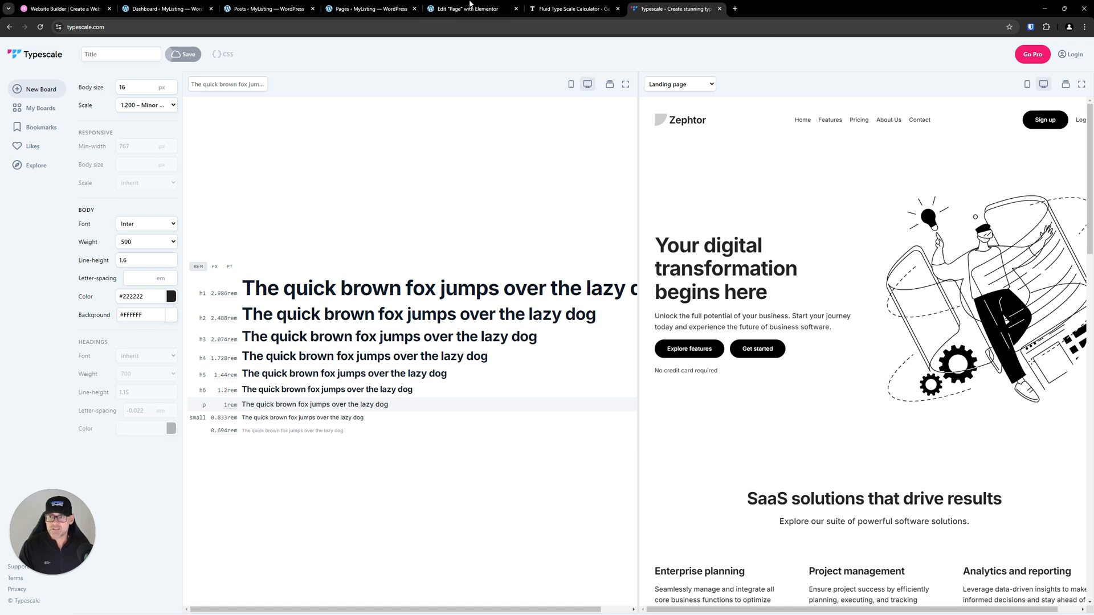
# - Compare the 1.500 Perfect Fifth, 1.618 Golden Ratio and 1.067 Minor Second scales in the heading preview, then close the site
pyautogui.click(144, 105)
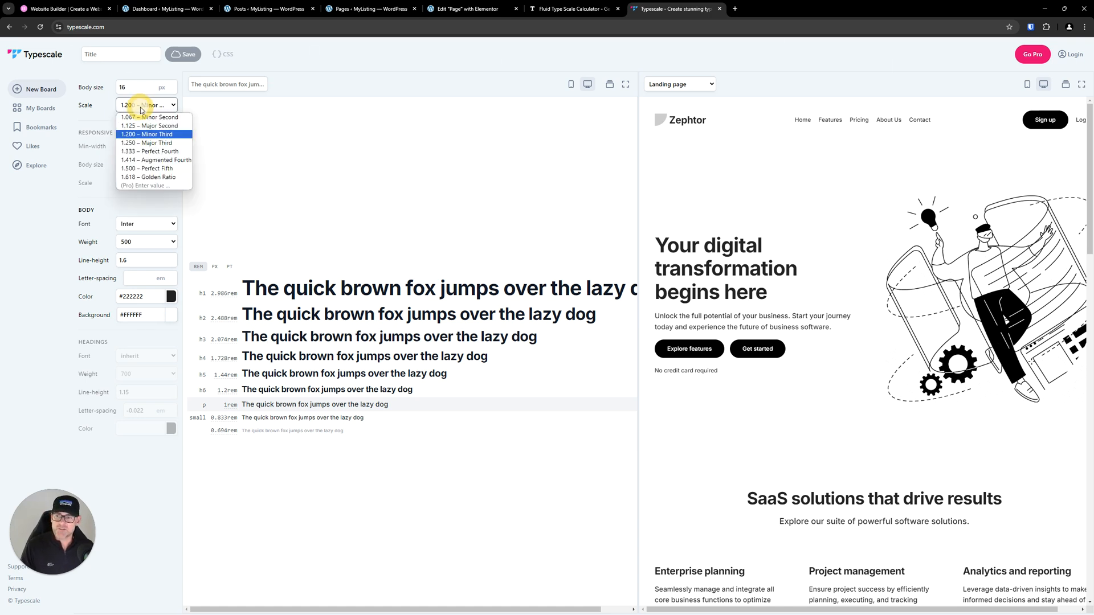
pyautogui.click(142, 169)
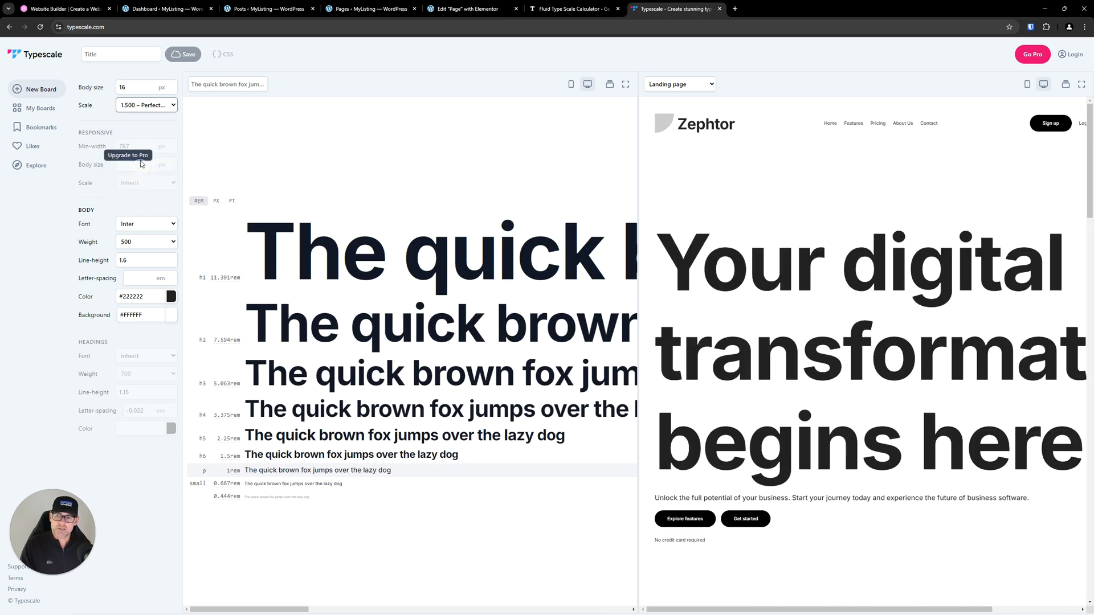
pyautogui.click(145, 106)
pyautogui.click(147, 177)
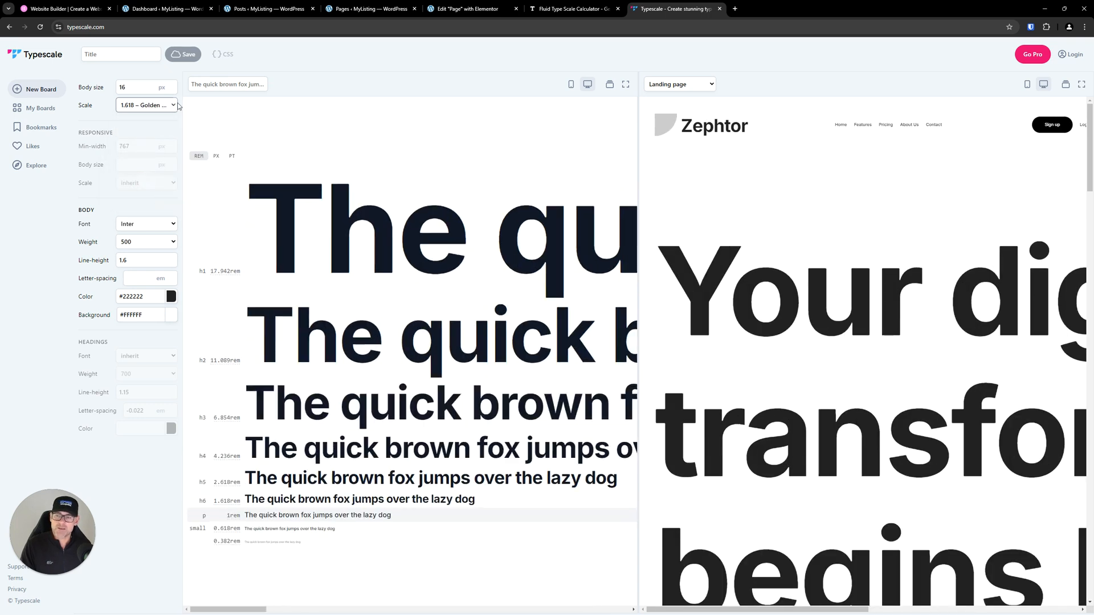
pyautogui.click(125, 105)
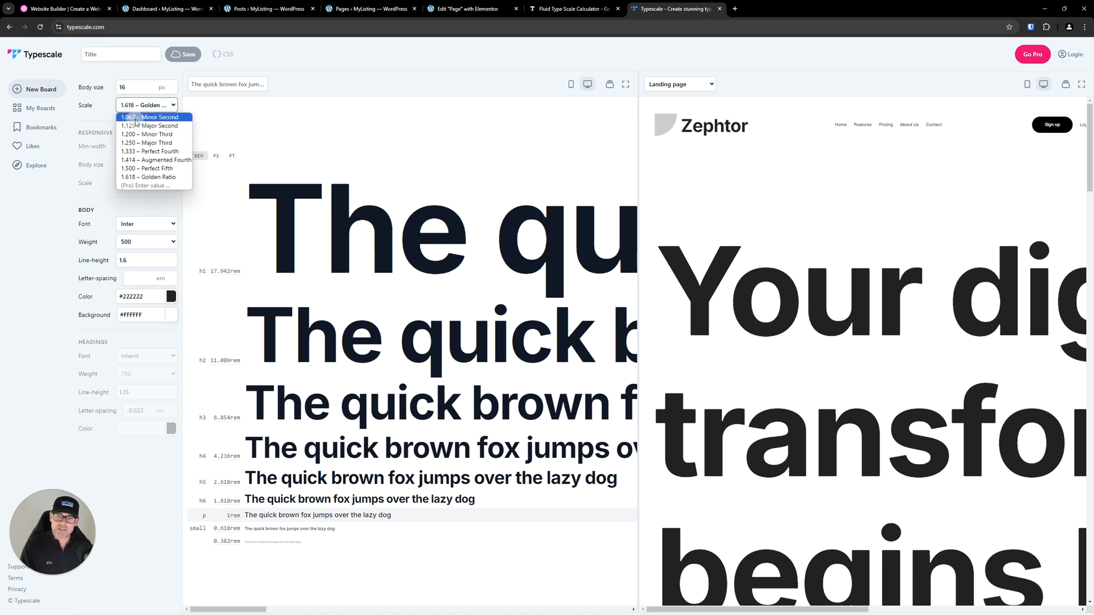
pyautogui.click(136, 119)
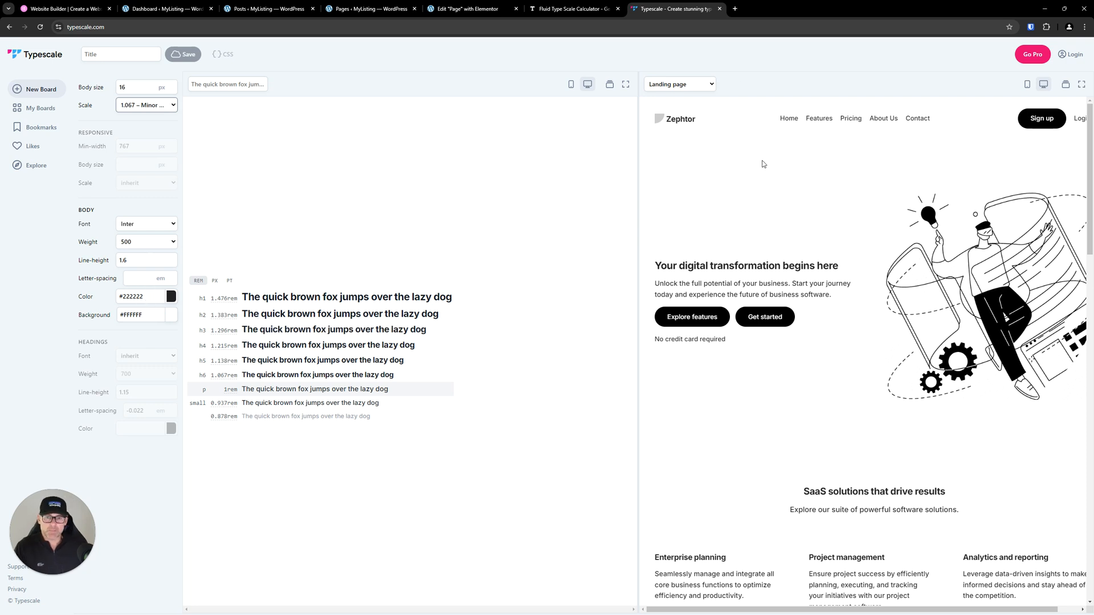
pyautogui.click(722, 9)
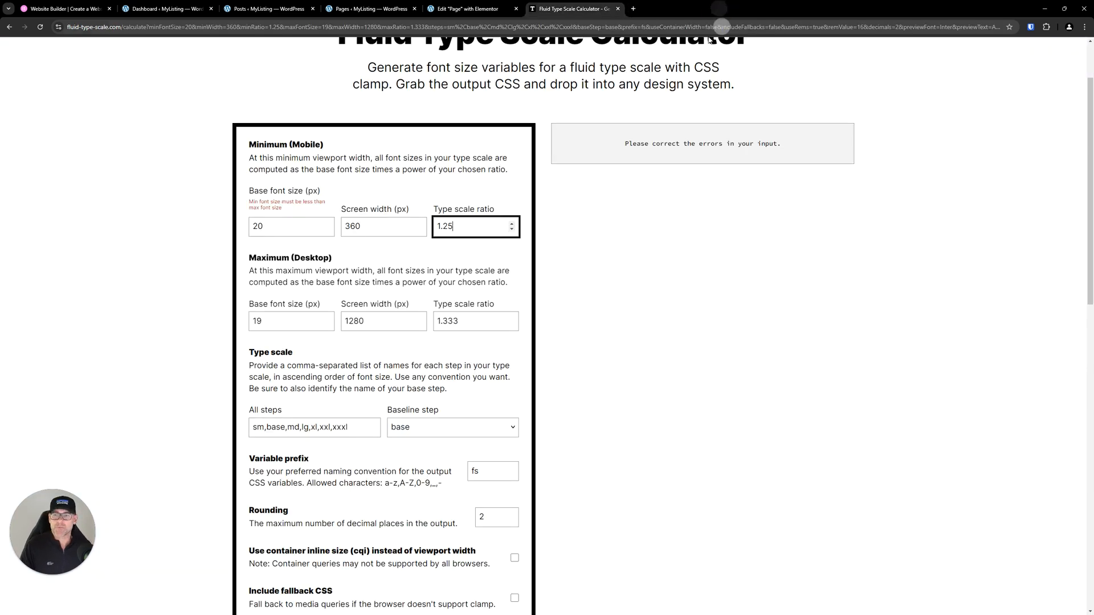
pyautogui.moveTo(456, 227); pyautogui.dragTo(401, 229)
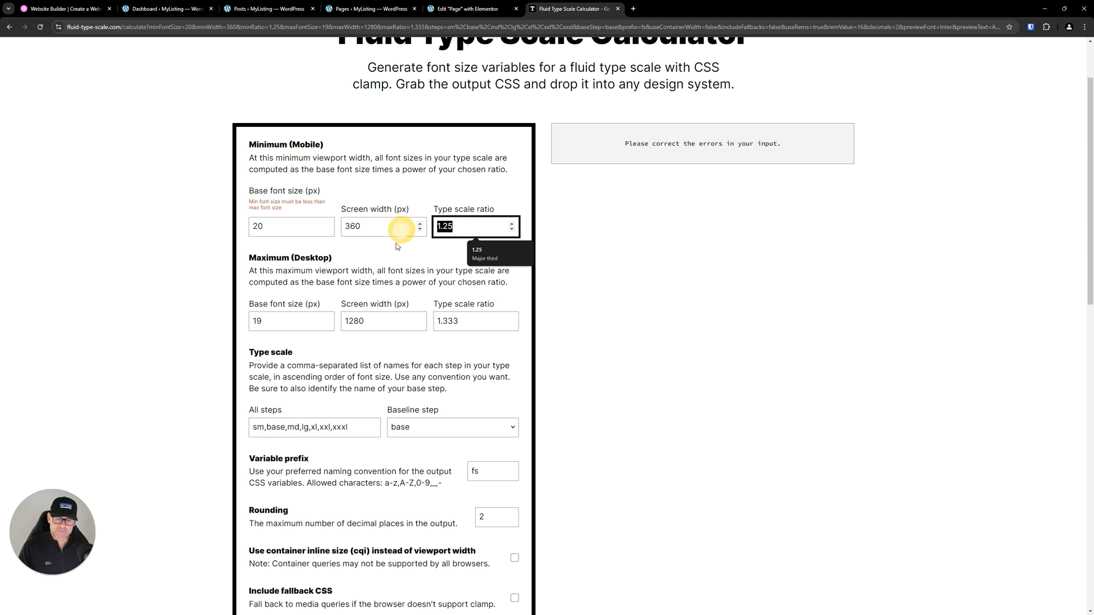
pyautogui.click(599, 323)
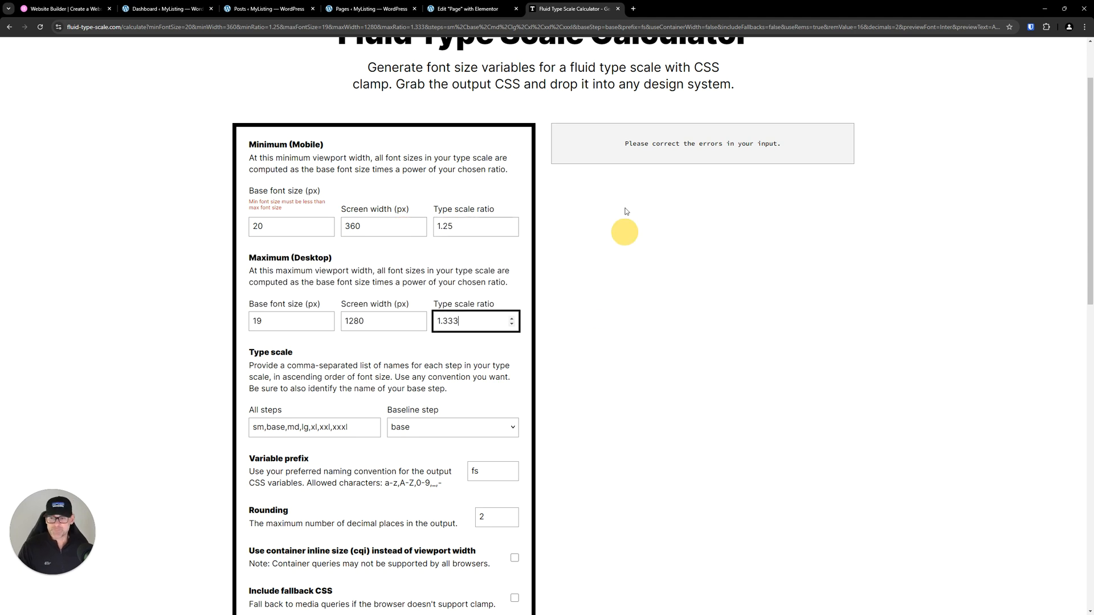
# - Set the maximum (desktop) base font size to 22 px and apply it to the generated CSS
pyautogui.scroll(-2, 364, 94)
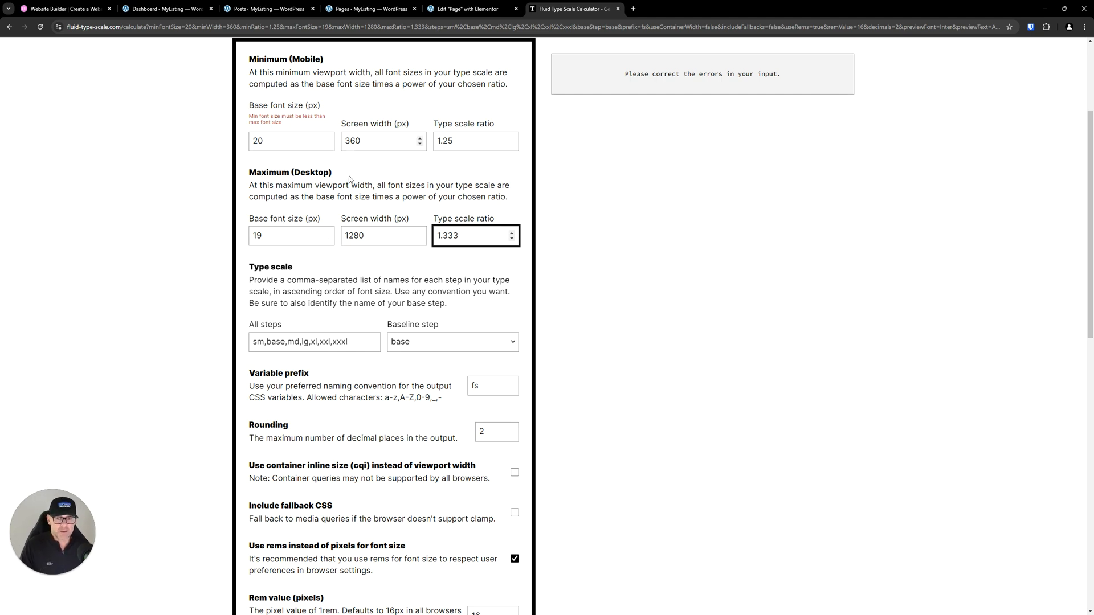
pyautogui.doubleClick(281, 234)
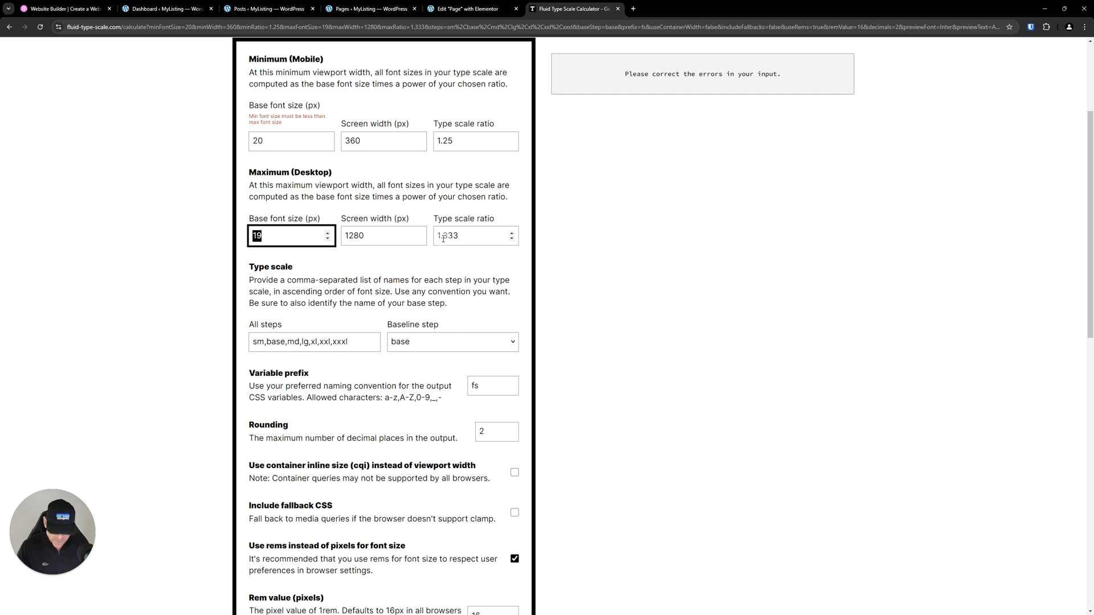
pyautogui.write('22')
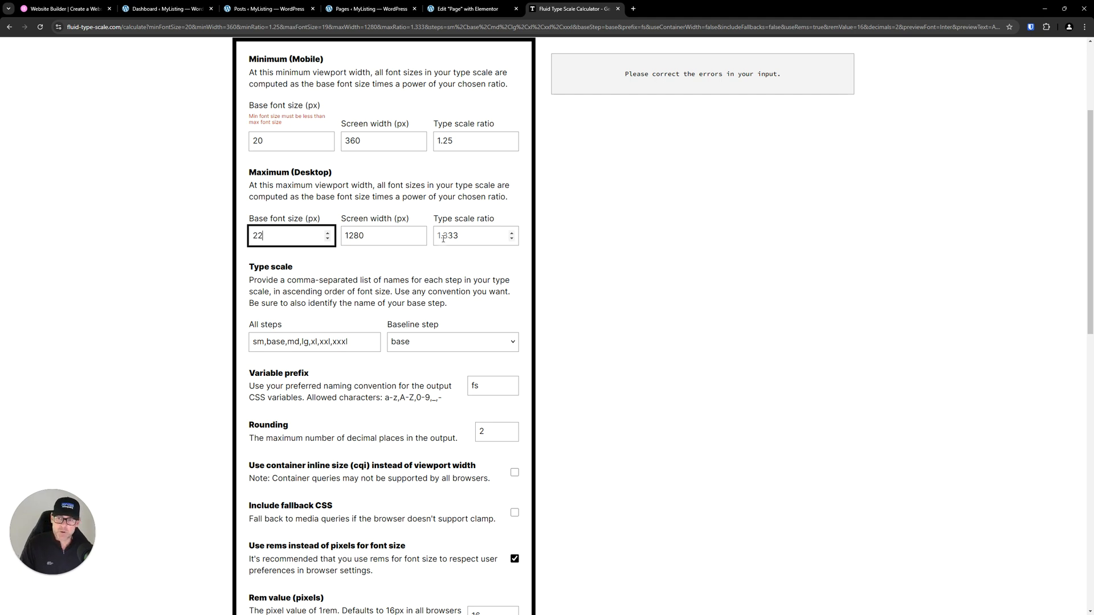
pyautogui.click(602, 296)
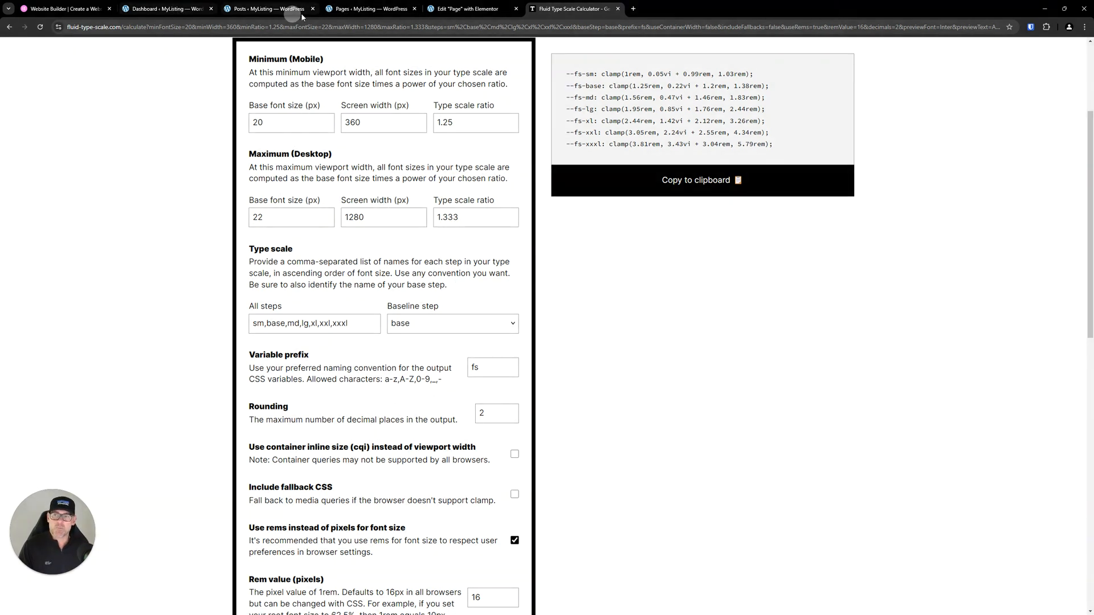
# - Switch to the Elementor page editor, set the site layout's content width to 1200 px in Site Settings and save it
pyautogui.click(467, 8)
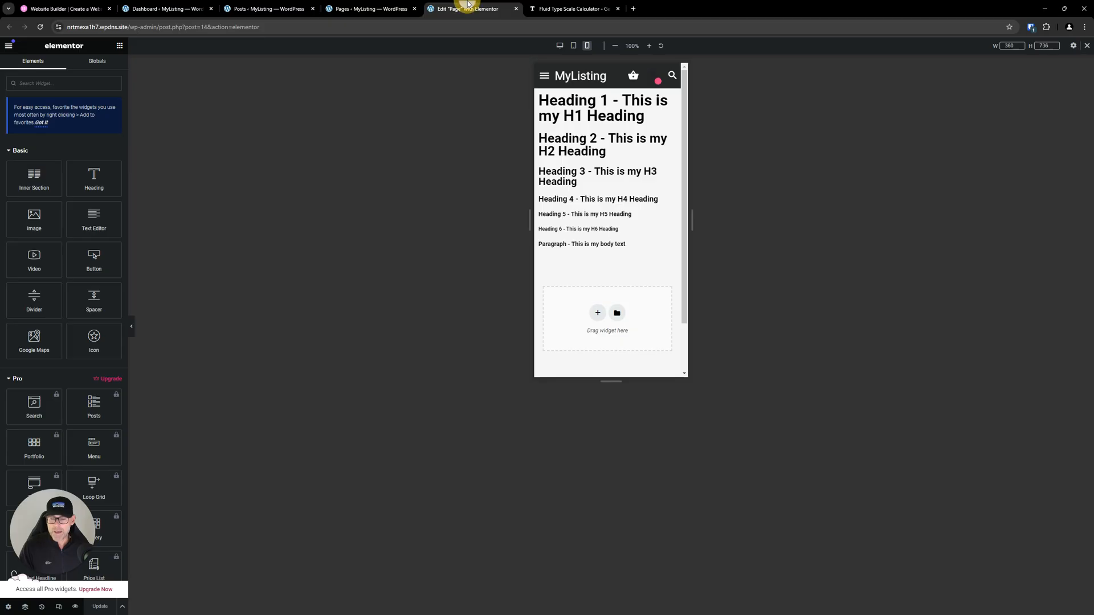
pyautogui.click(559, 46)
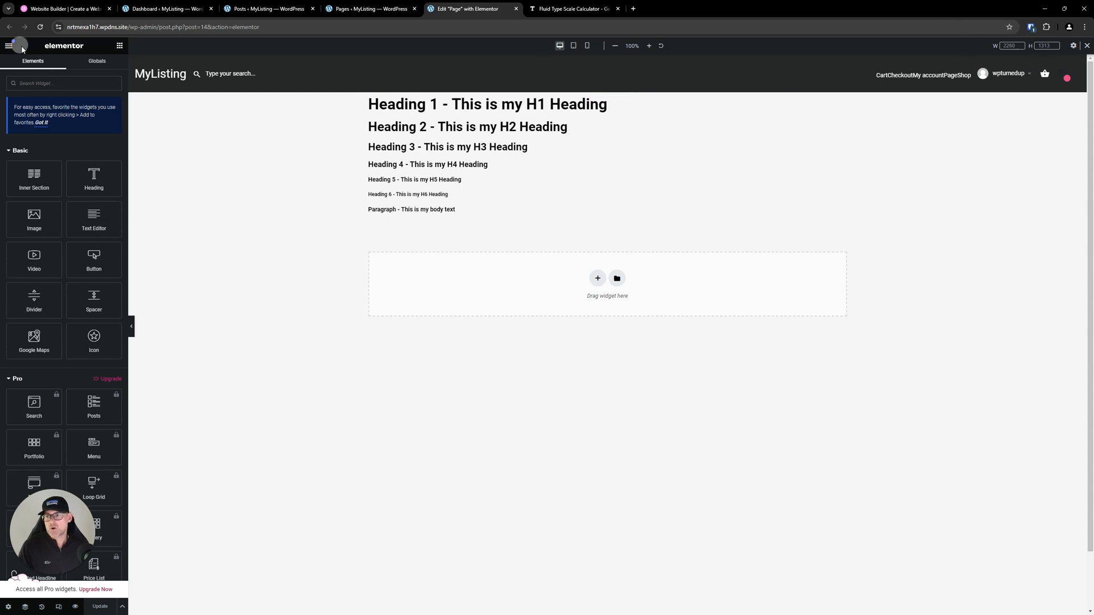
pyautogui.click(7, 47)
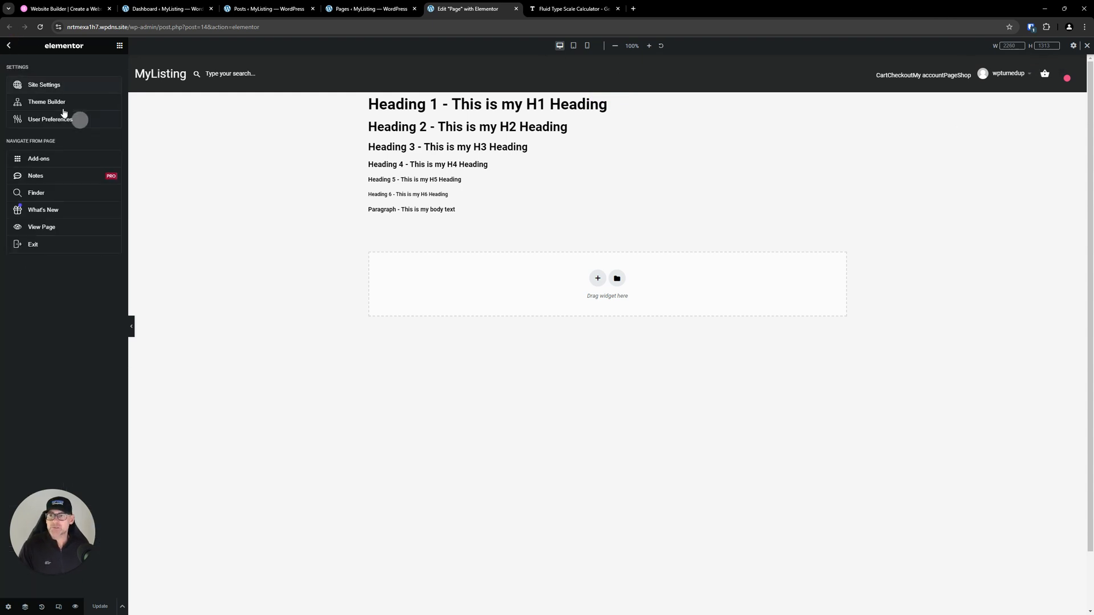
pyautogui.click(63, 89)
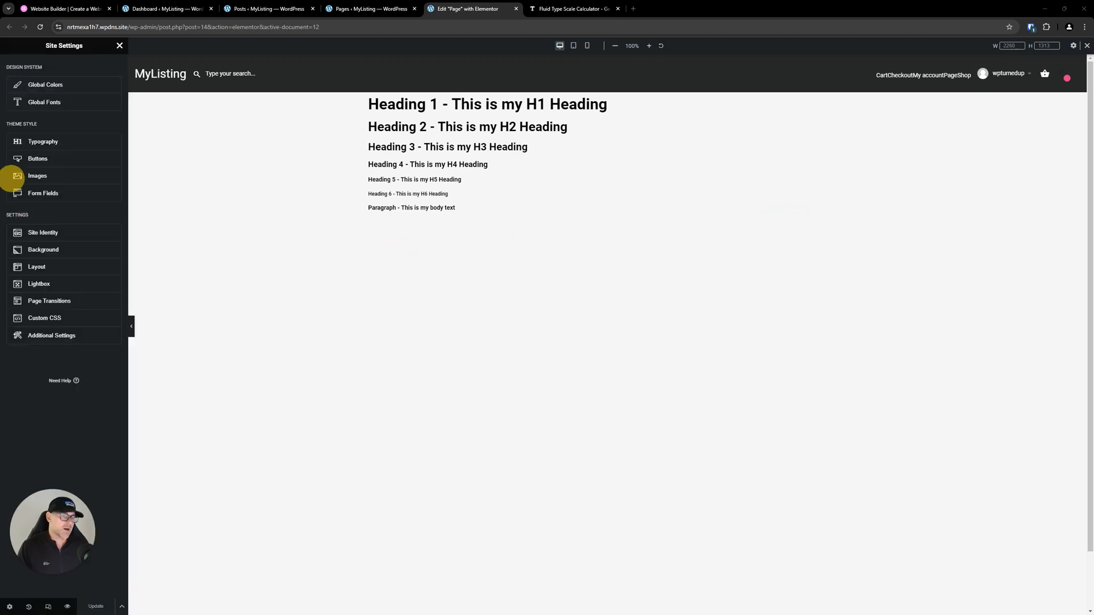
pyautogui.click(47, 267)
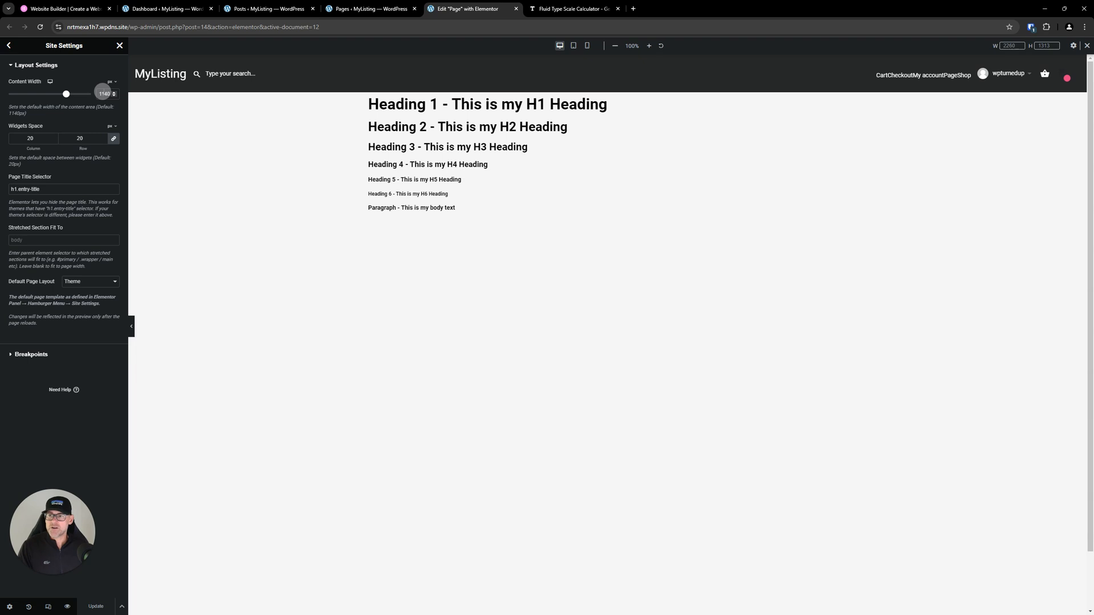
pyautogui.click(103, 92)
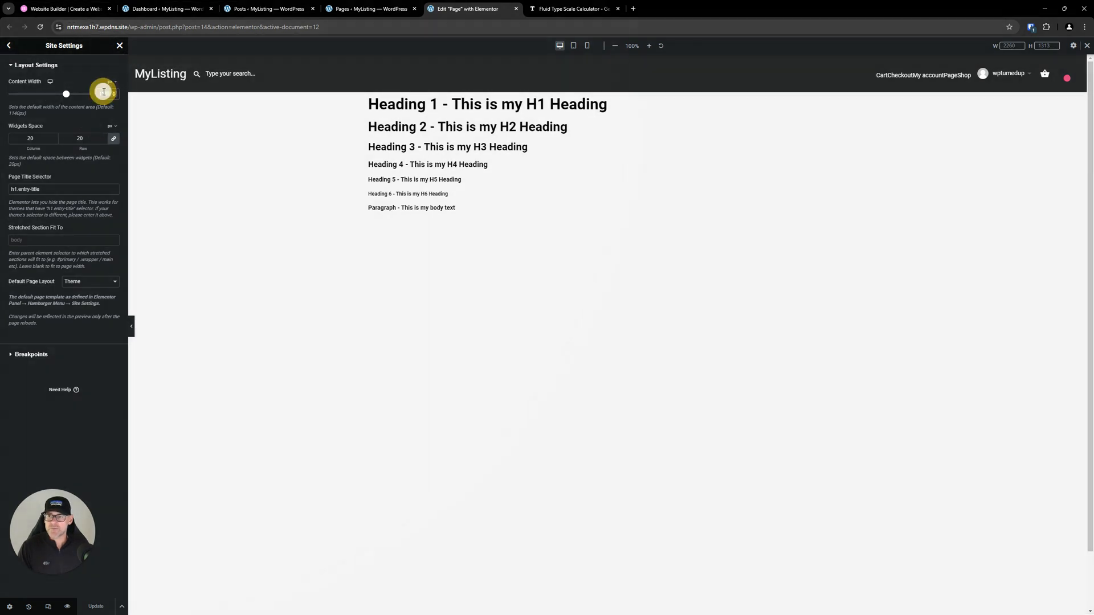
pyautogui.doubleClick(103, 92)
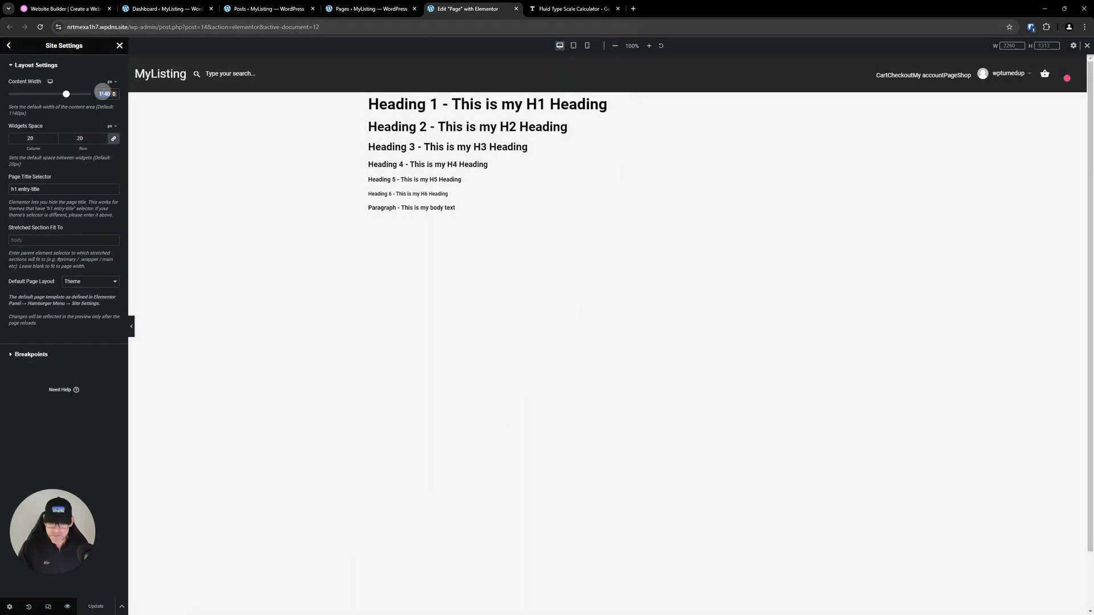
pyautogui.write('1200')
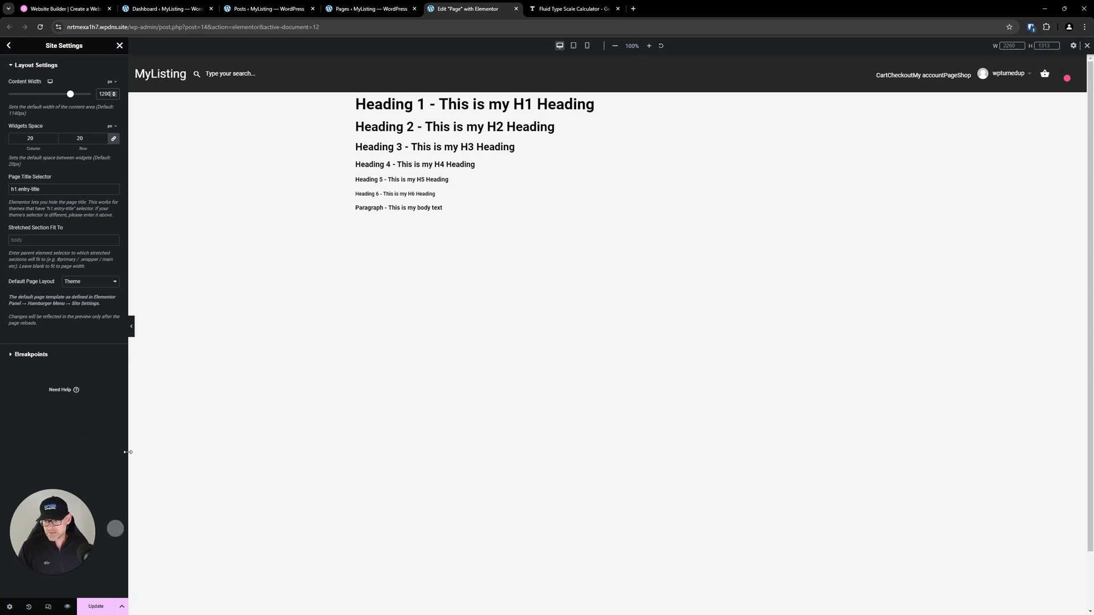
pyautogui.click(93, 609)
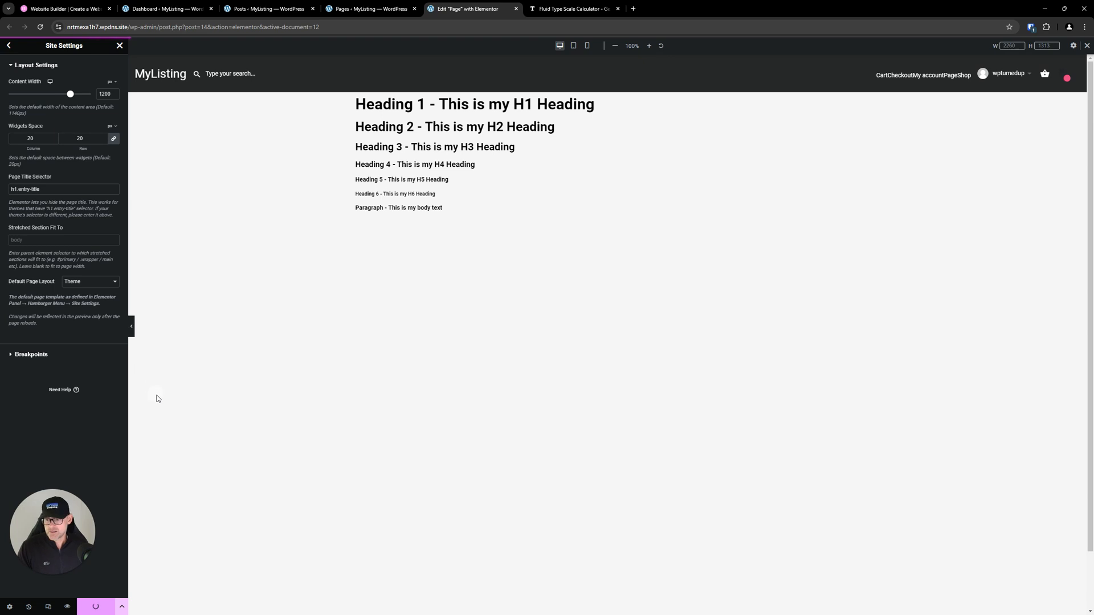
# - Set the maximum (desktop) screen width to 1200 px in the Fluid Type Scale Calculator and copy the generated CSS
pyautogui.click(570, 8)
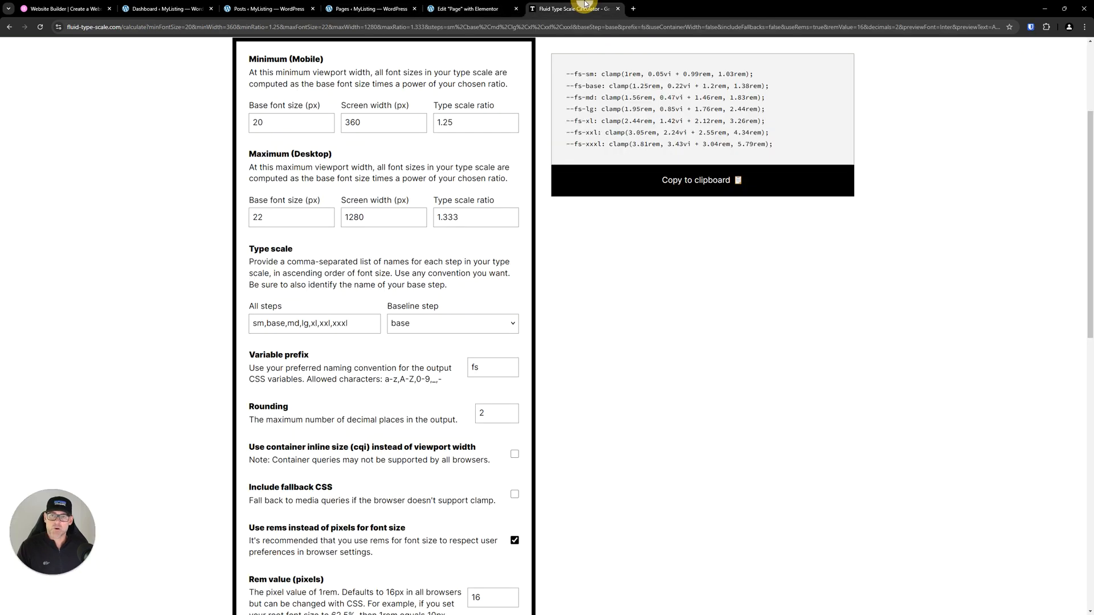
pyautogui.click(373, 219)
pyautogui.press('BackSpace')
pyautogui.press('BackSpace')
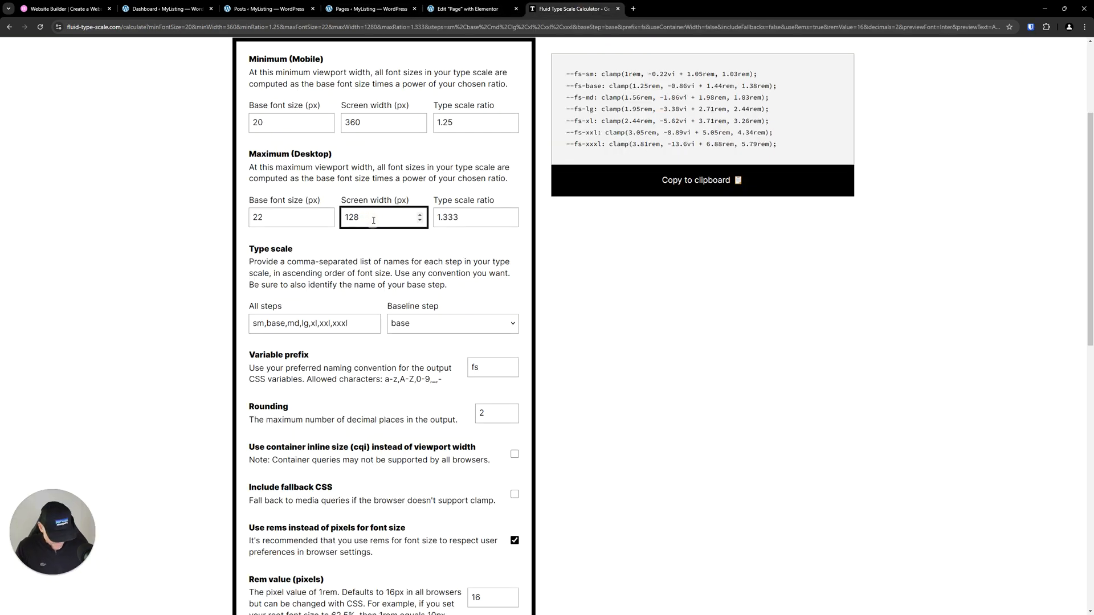
pyautogui.write('00')
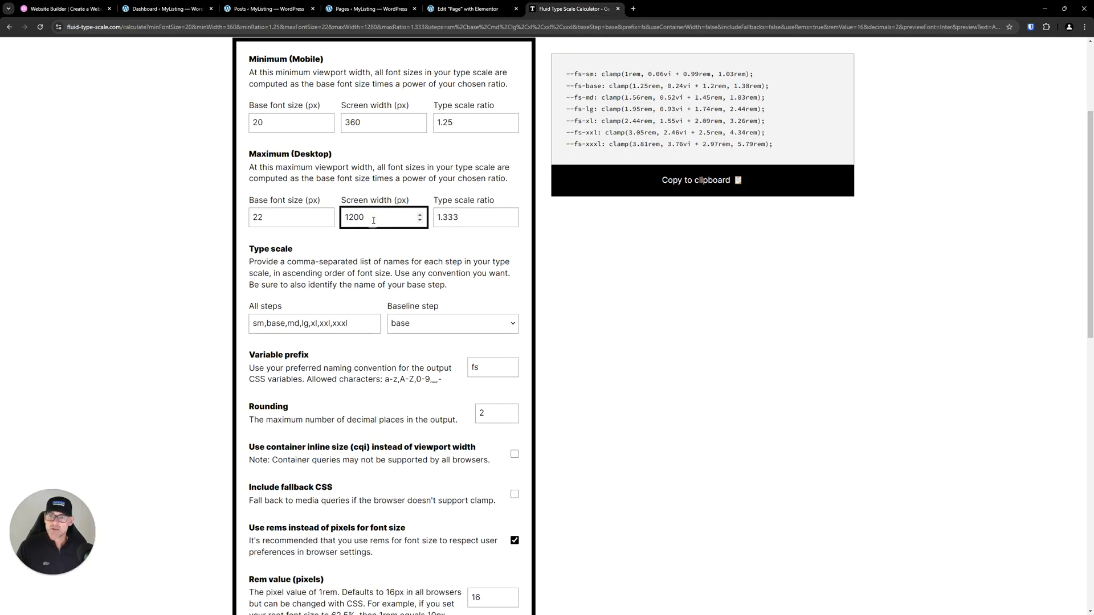
pyautogui.click(463, 215)
pyautogui.click(587, 257)
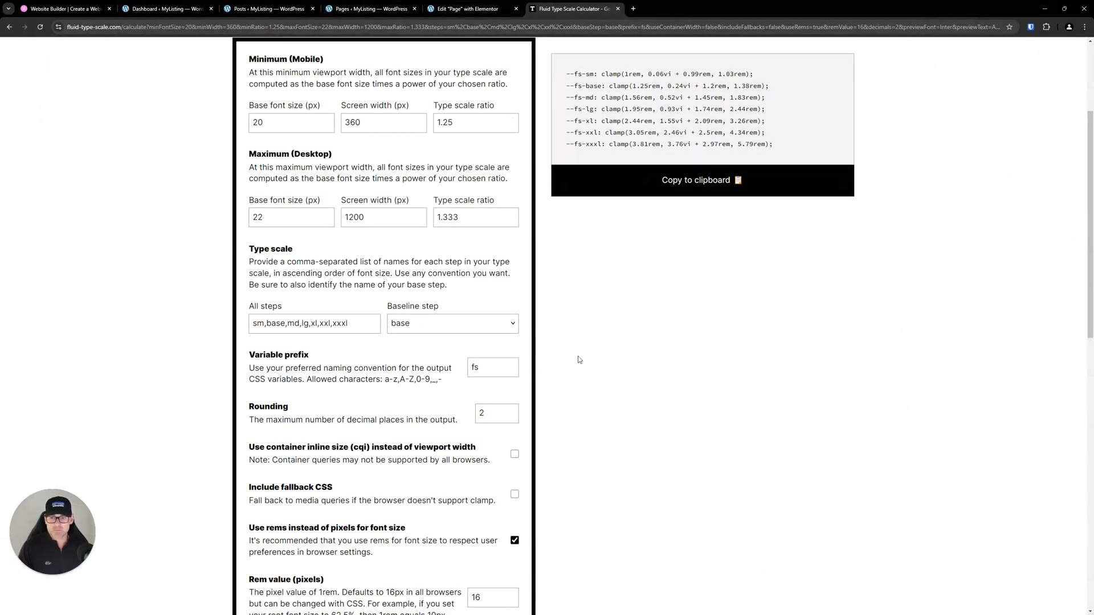
pyautogui.scroll(-2, 579, 361)
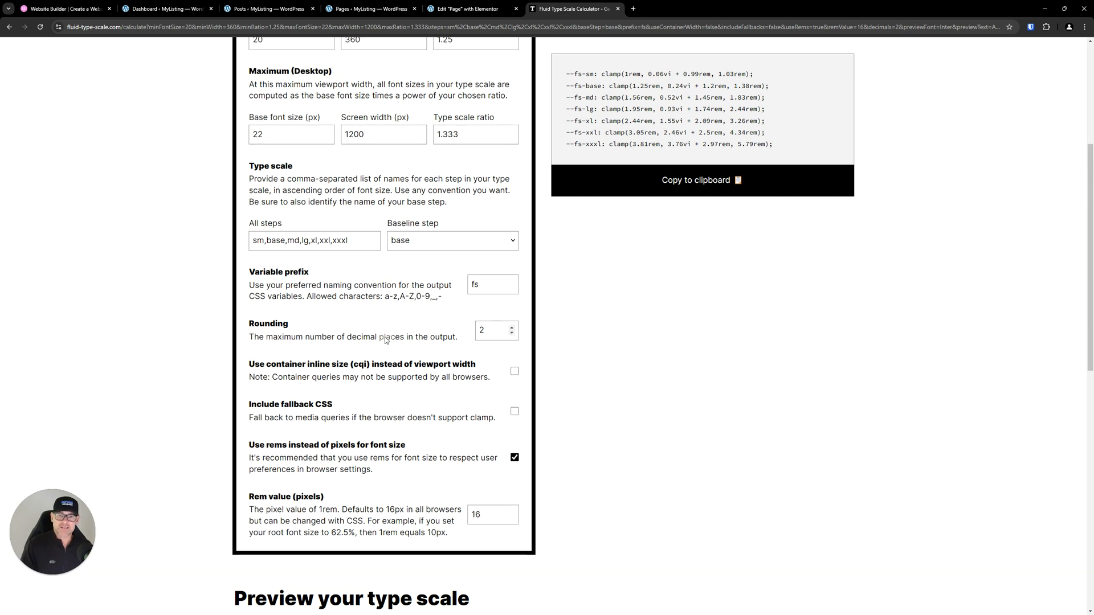
pyautogui.scroll(2, 388, 341)
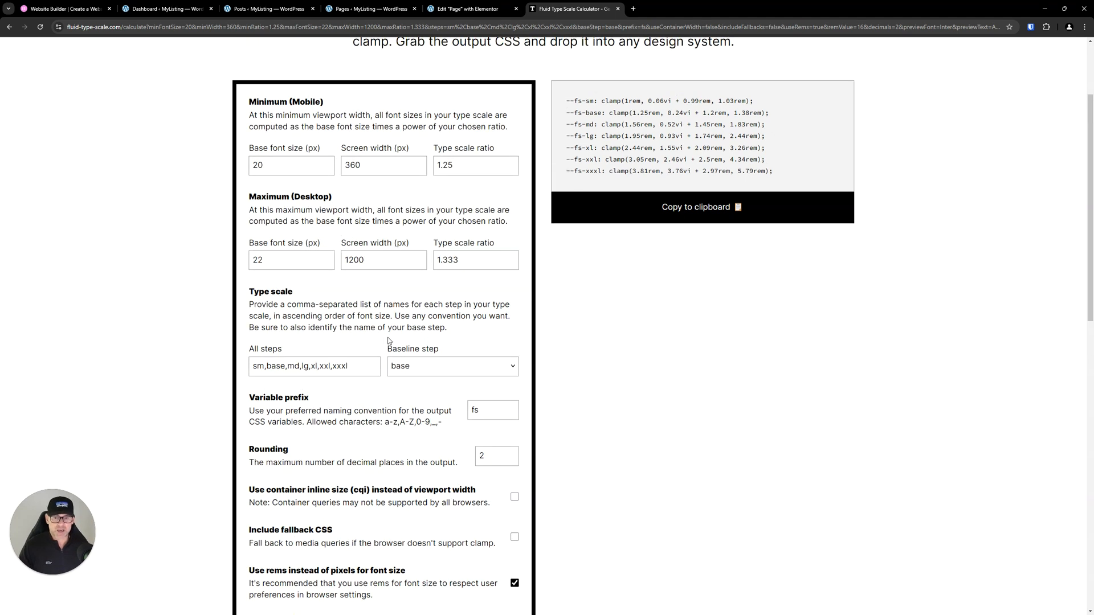
pyautogui.click(691, 210)
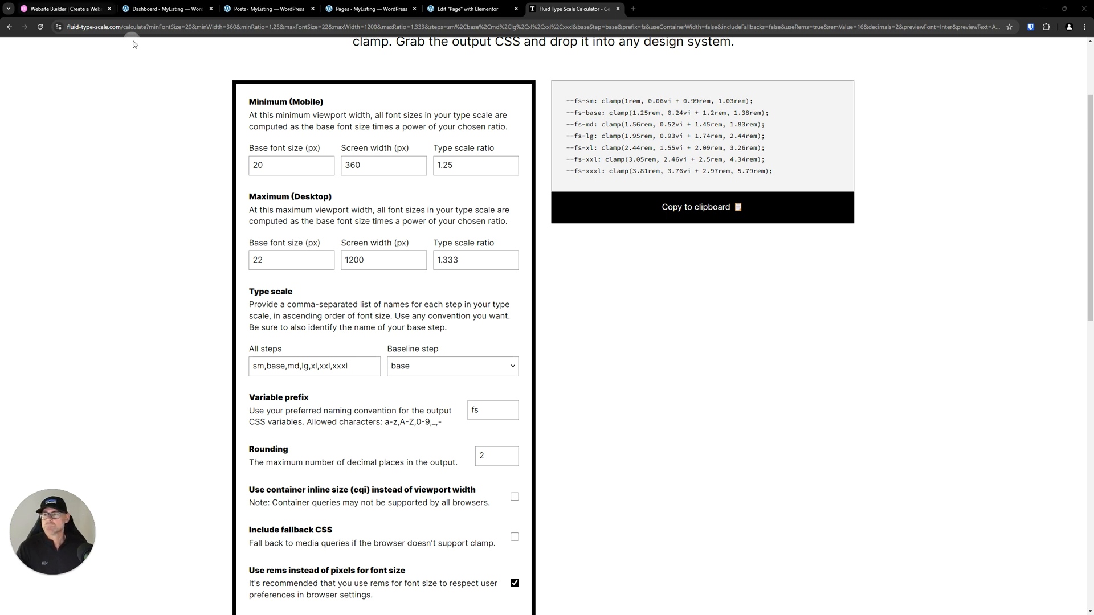
# - Start a new WPCodeBox 2 snippet on the WordPress site with type CSS and the title Global
pyautogui.click(181, 5)
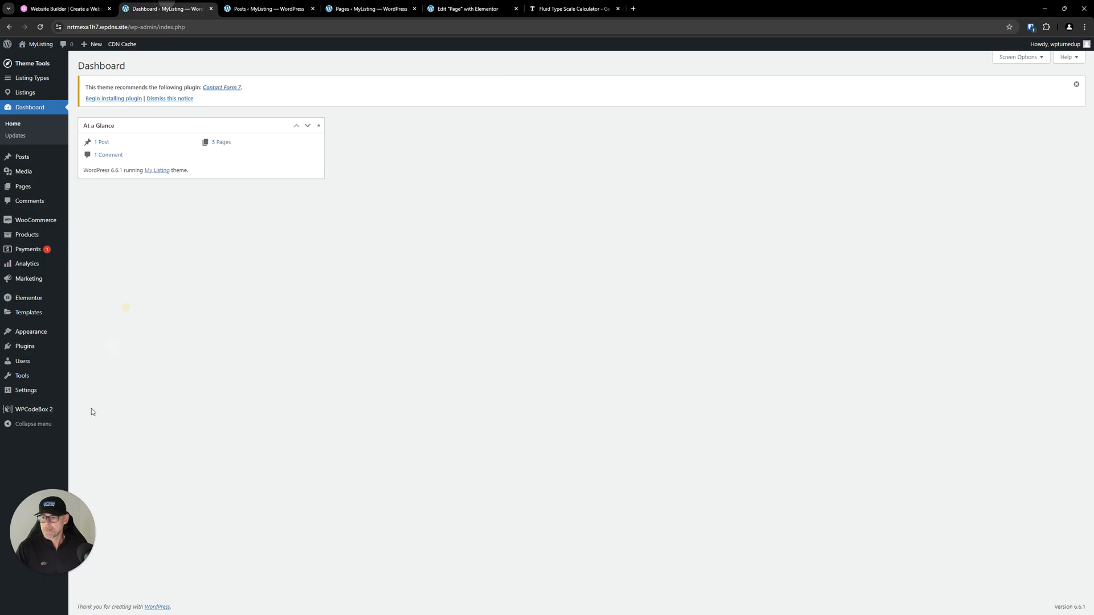
pyautogui.click(45, 409)
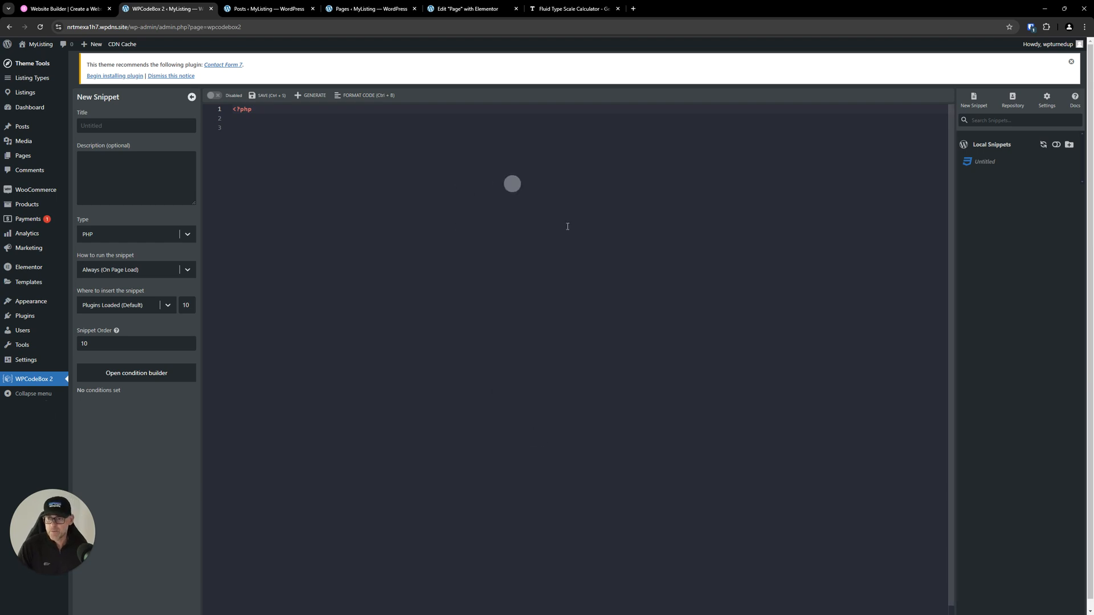
pyautogui.click(134, 237)
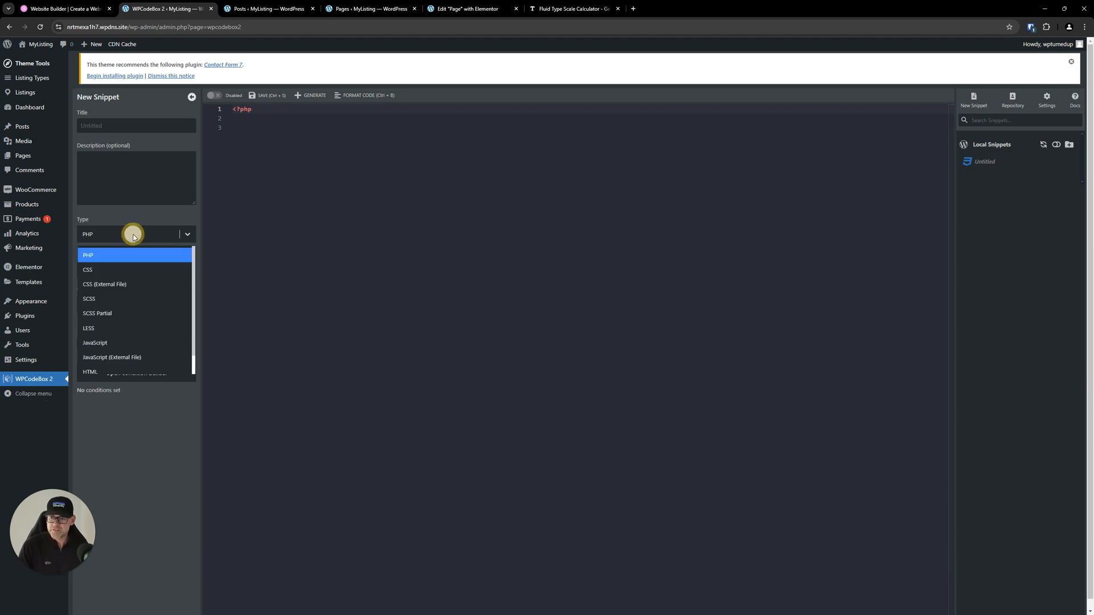
pyautogui.click(114, 271)
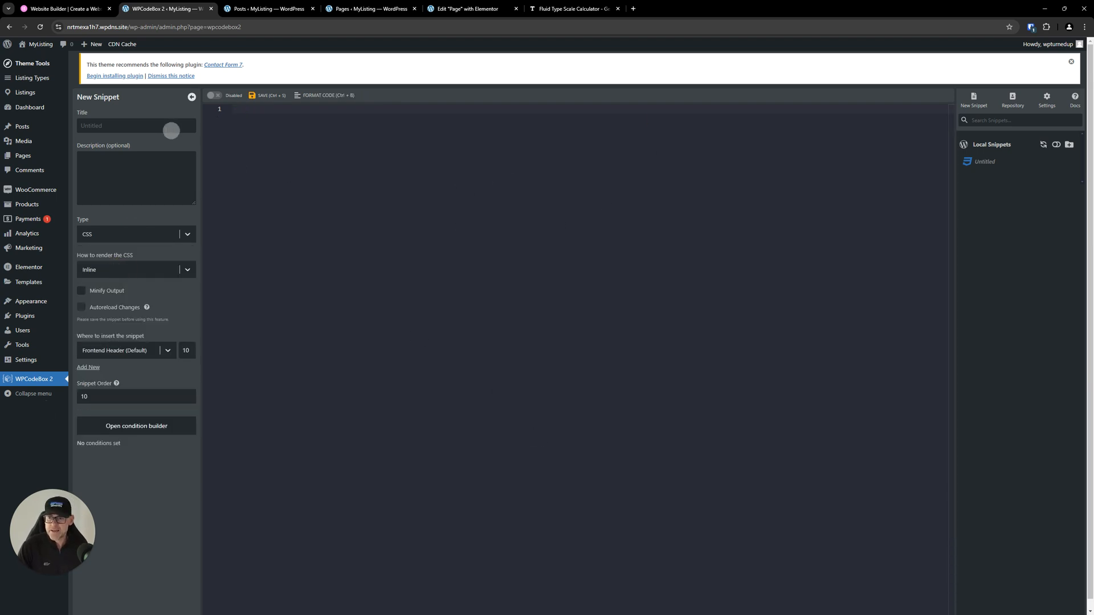
pyautogui.click(154, 127)
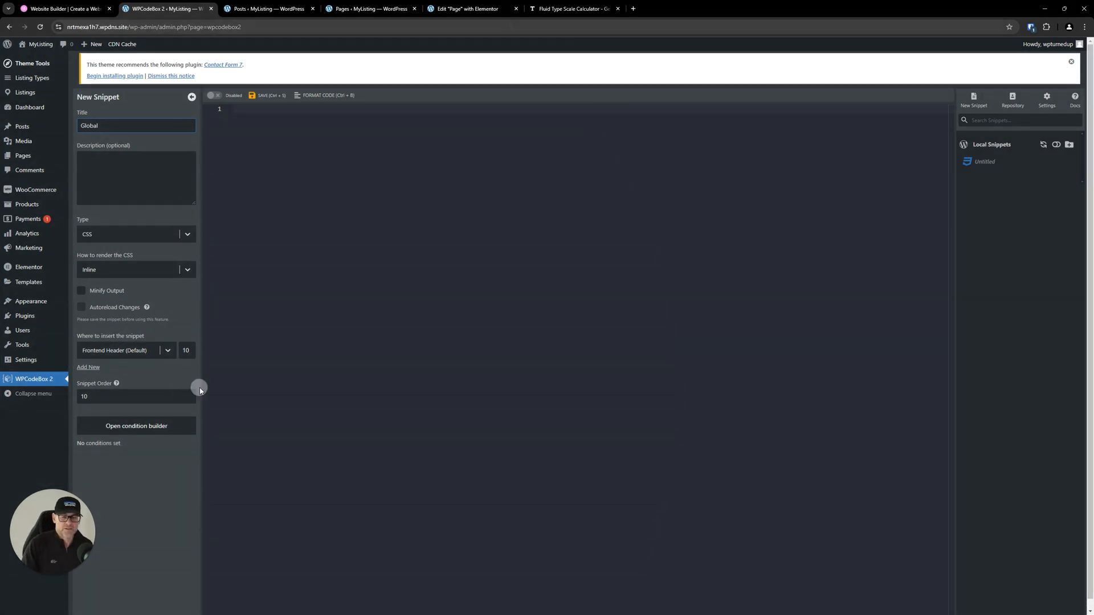
# - Paste the HEADINGS AND BODY TEXT rules for h1 to h6 and body into the Global snippet's code
pyautogui.click(374, 321)
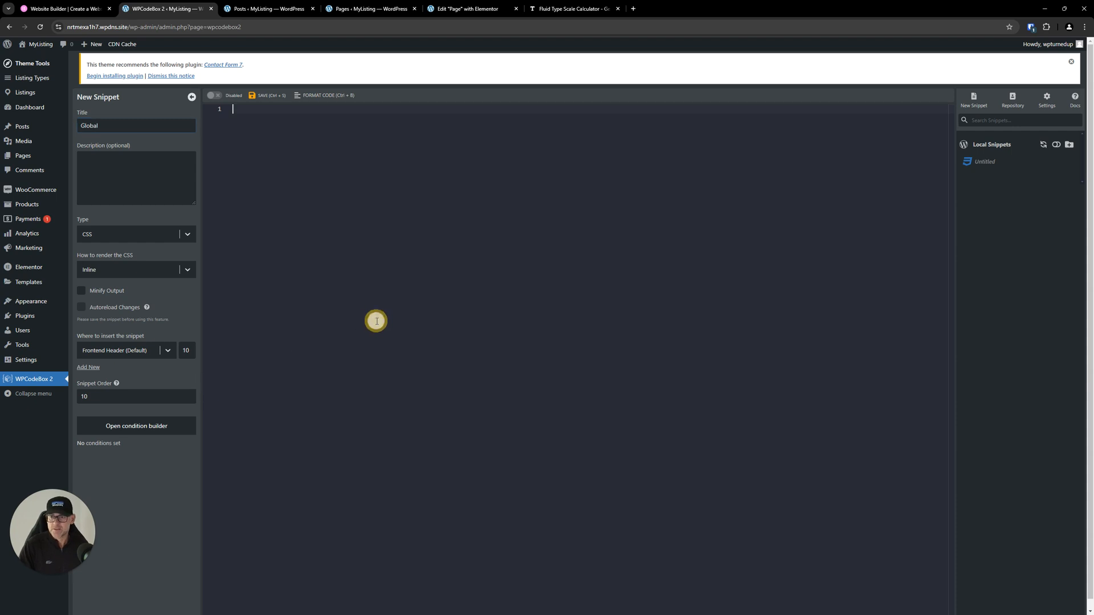
pyautogui.hotkey('ctrl', 'v')
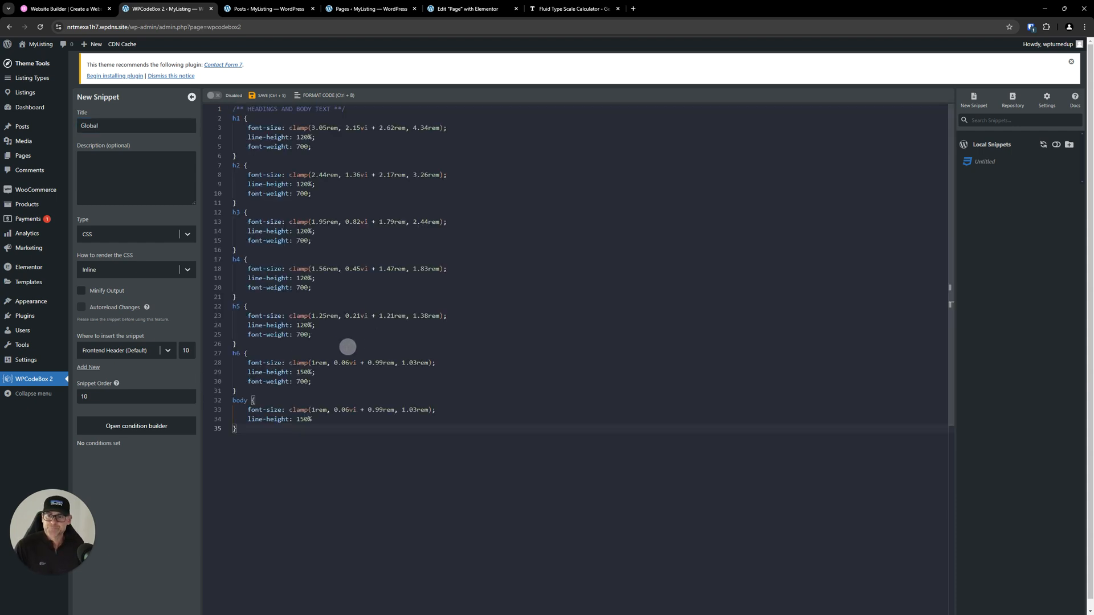
pyautogui.click(264, 109)
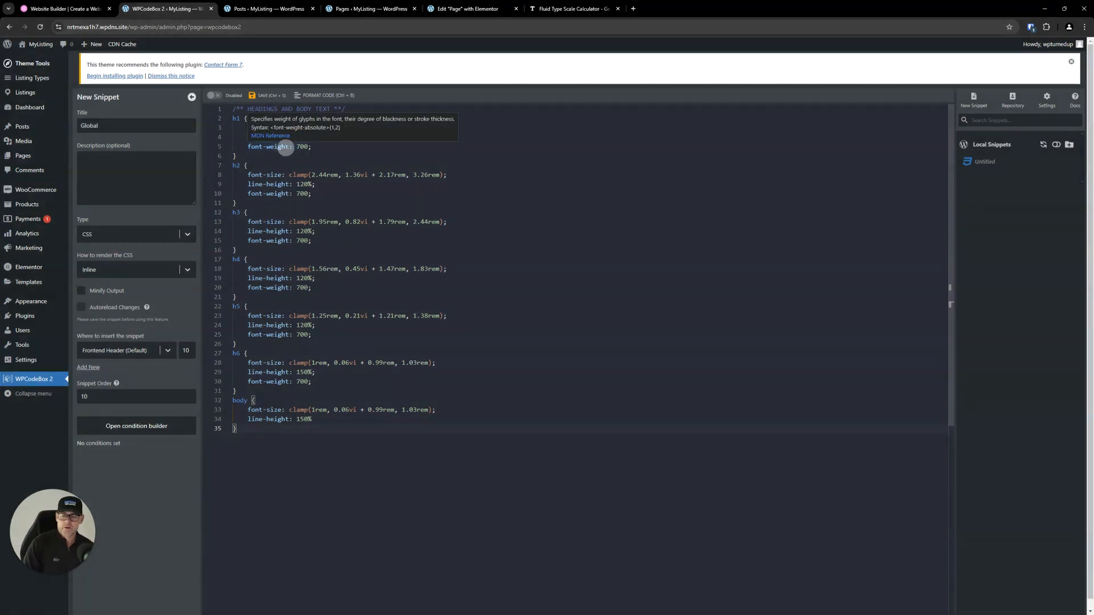
pyautogui.click(235, 118)
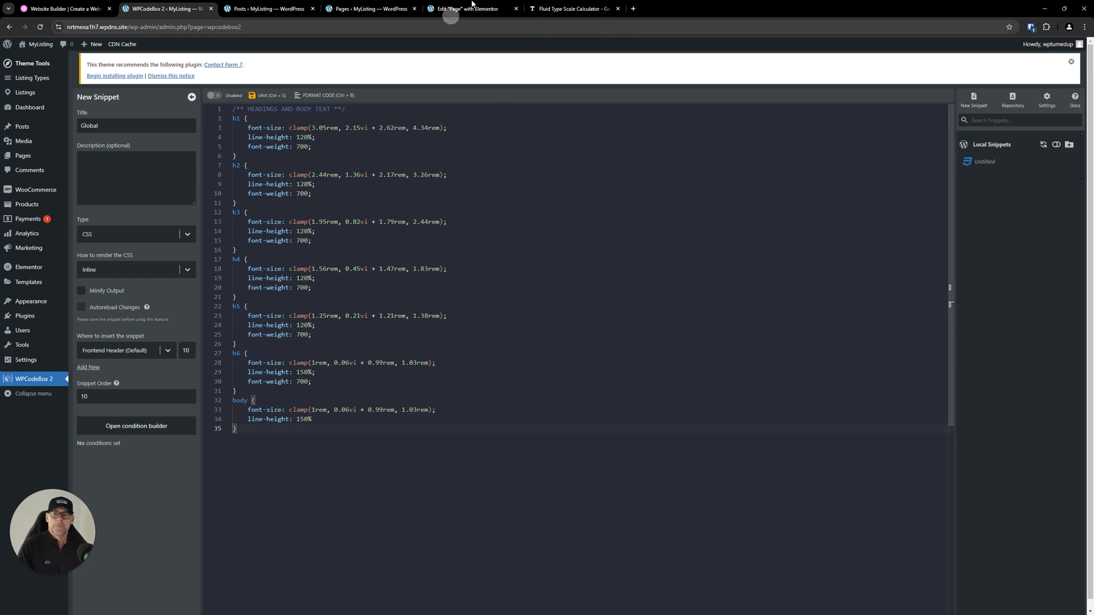
# - Compare the calculator's generated clamp values with the font sizes of the heading and body rules in the Global snippet
pyautogui.click(570, 9)
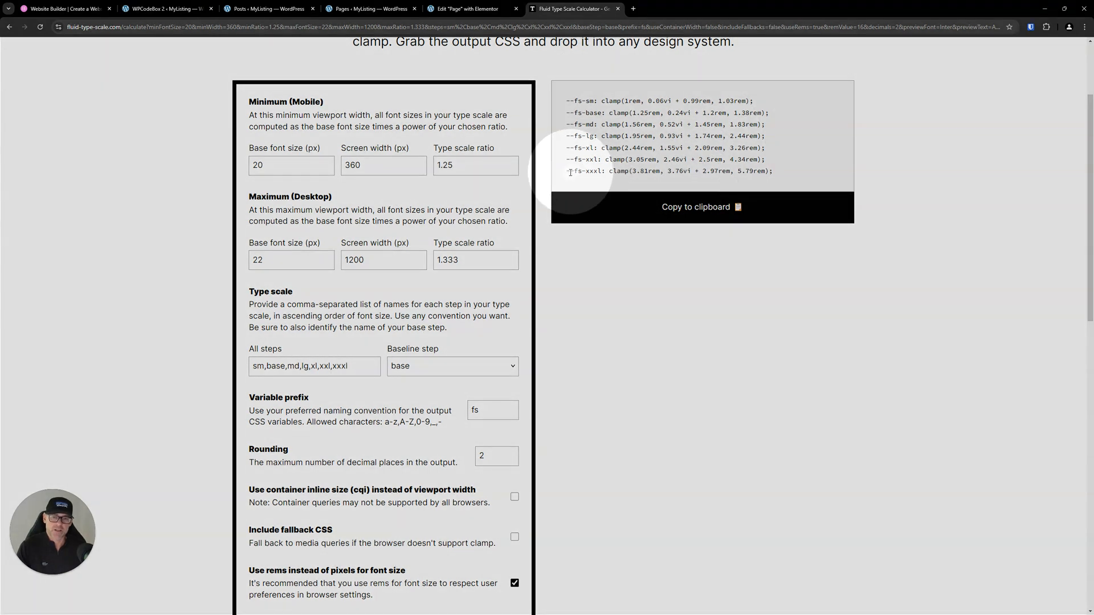
pyautogui.moveTo(568, 174); pyautogui.dragTo(722, 178)
pyautogui.click(708, 336)
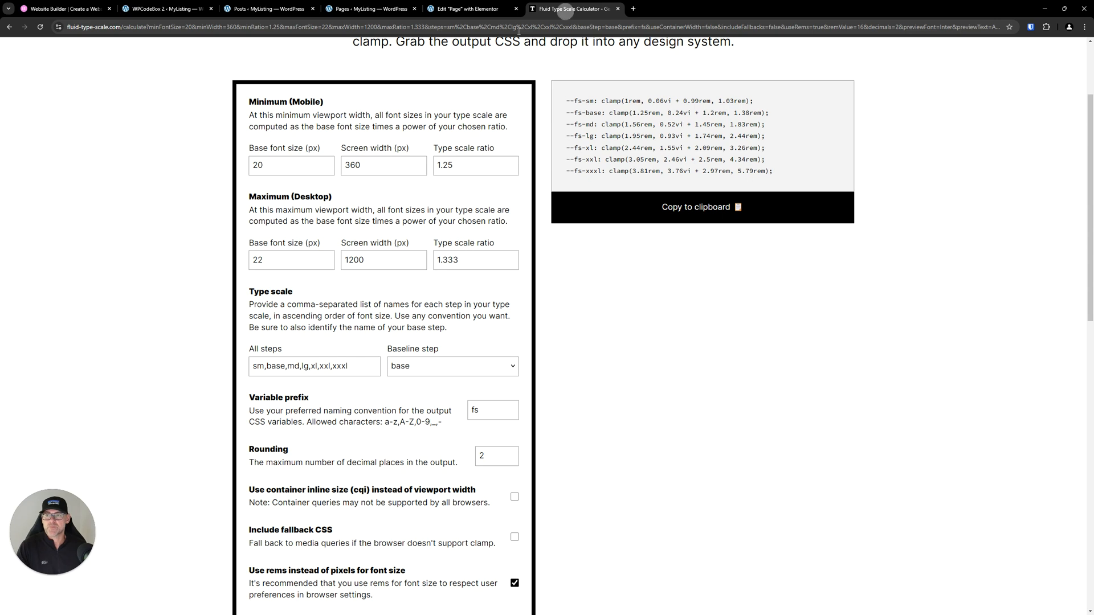
pyautogui.click(171, 9)
pyautogui.click(572, 198)
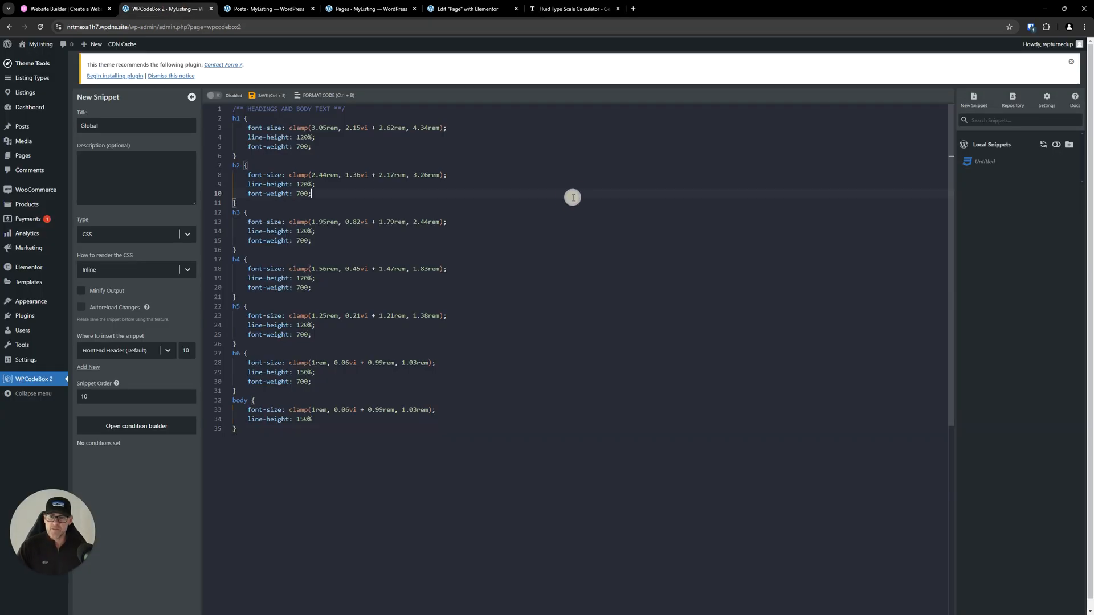
pyautogui.moveTo(307, 125)
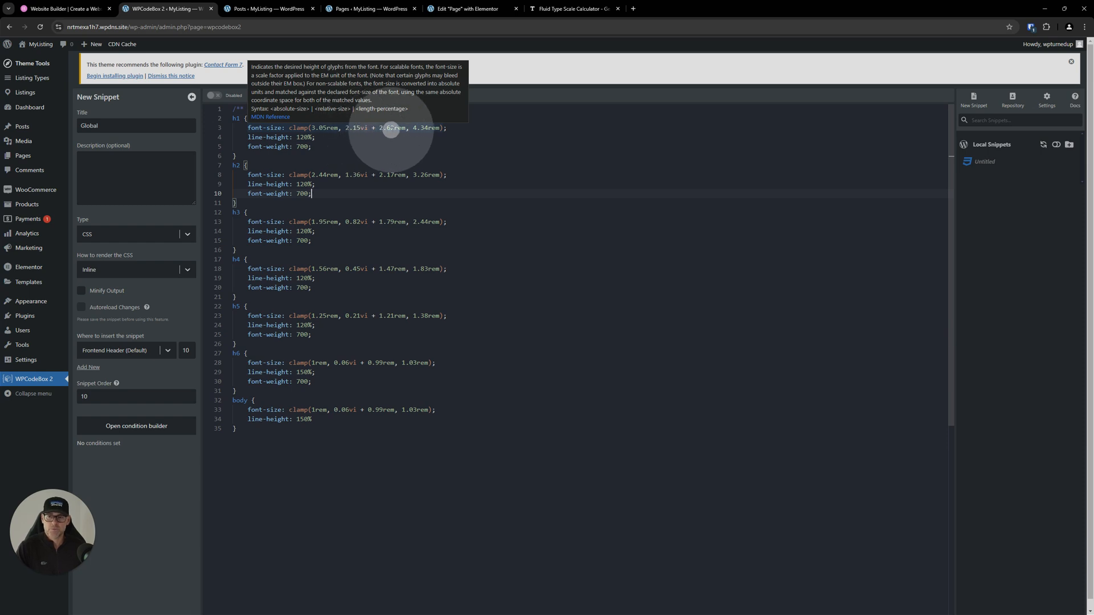
pyautogui.click(590, 11)
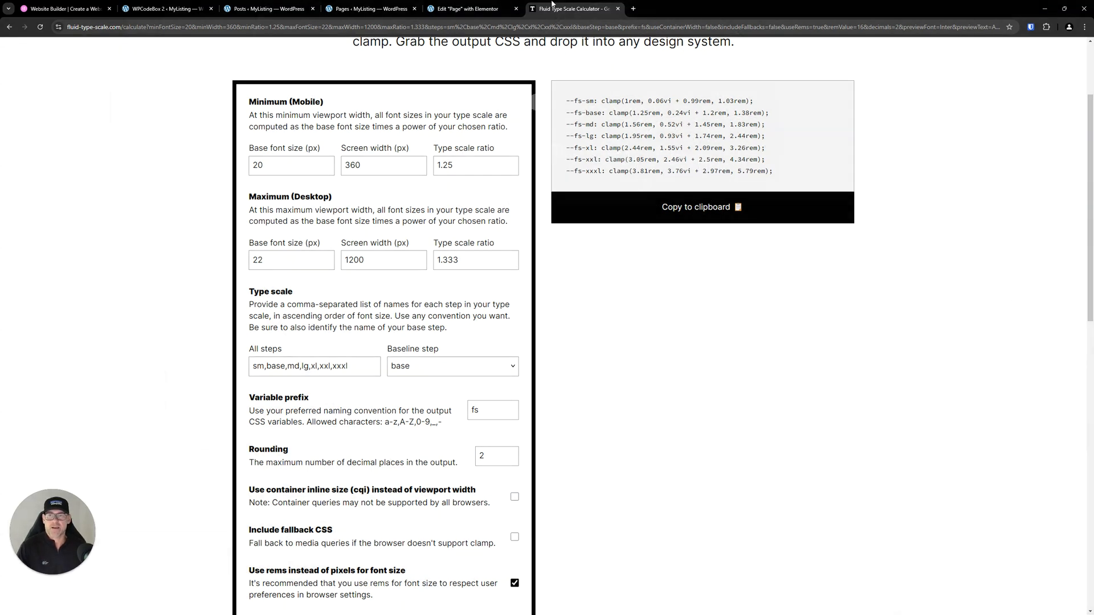
pyautogui.click(193, 5)
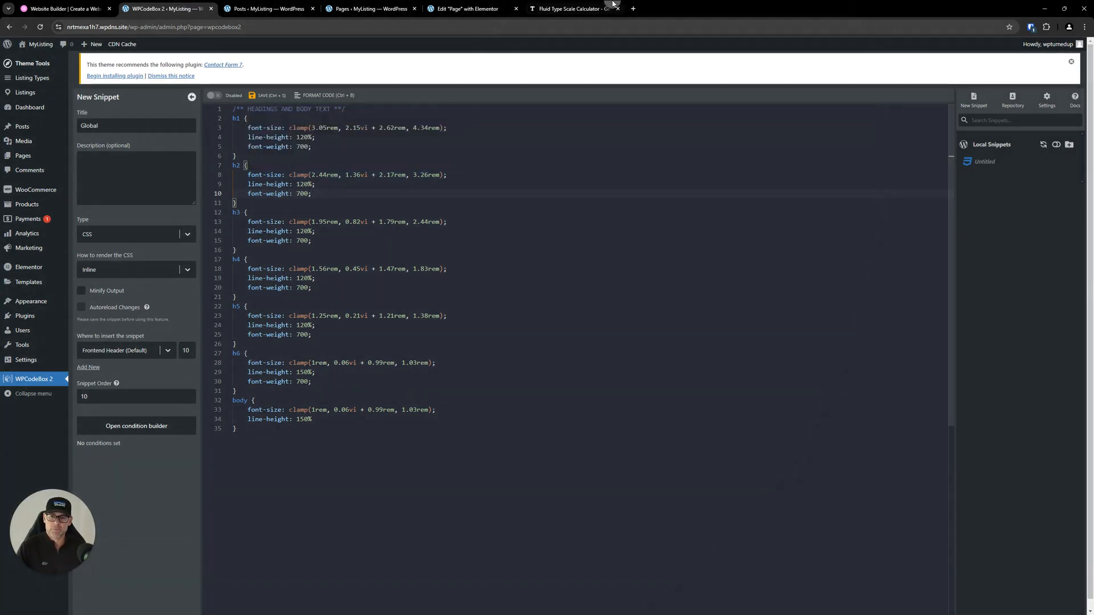
pyautogui.click(570, 8)
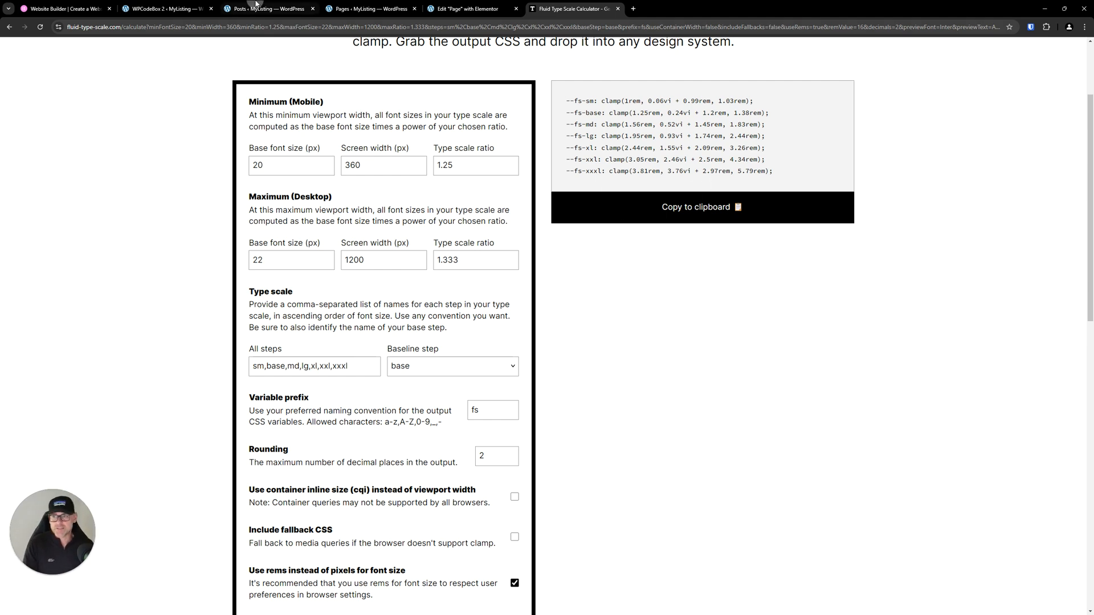
pyautogui.click(165, 9)
# - Copy the generated --fs clamp variables from the calculator and paste them into the untitled file in Visual Studio Code
pyautogui.click(556, 4)
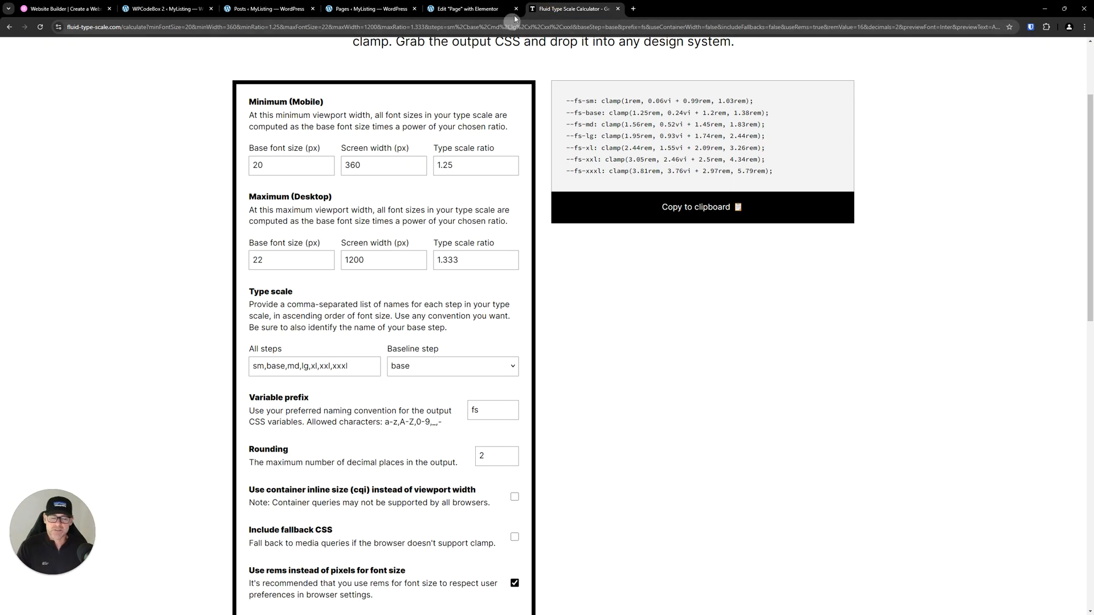
pyautogui.click(757, 217)
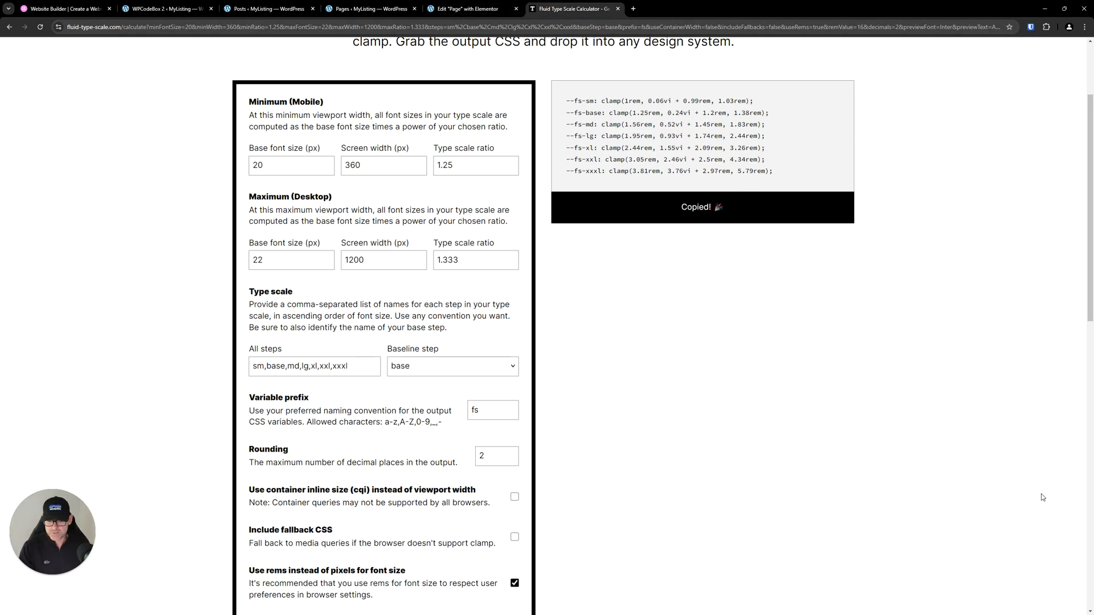
pyautogui.hotkey('alt', 'Tab')
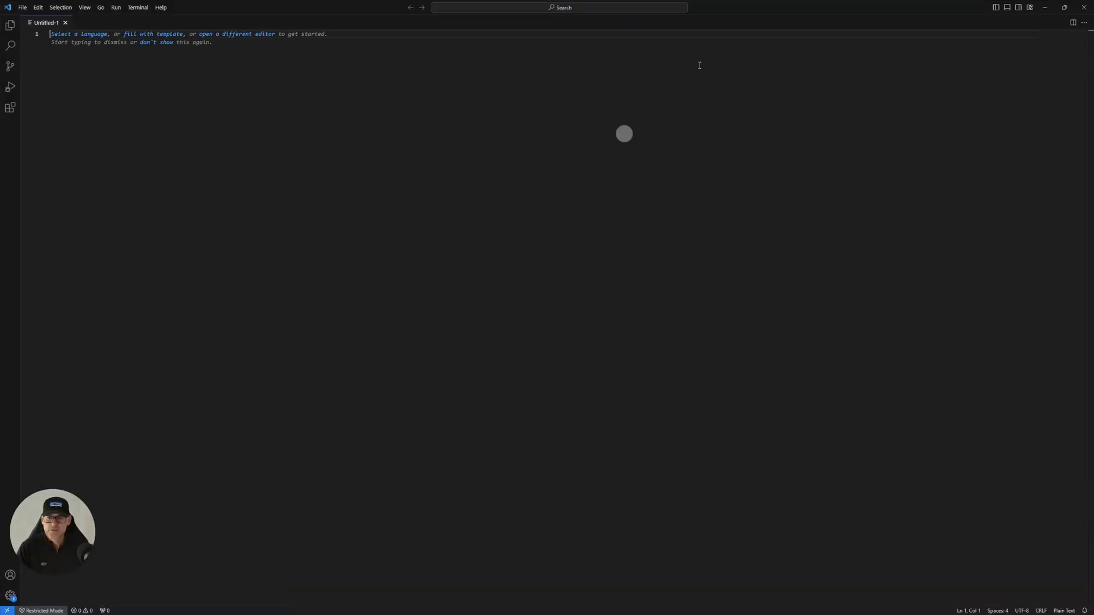
pyautogui.moveTo(894, 5); pyautogui.dragTo(515, 204)
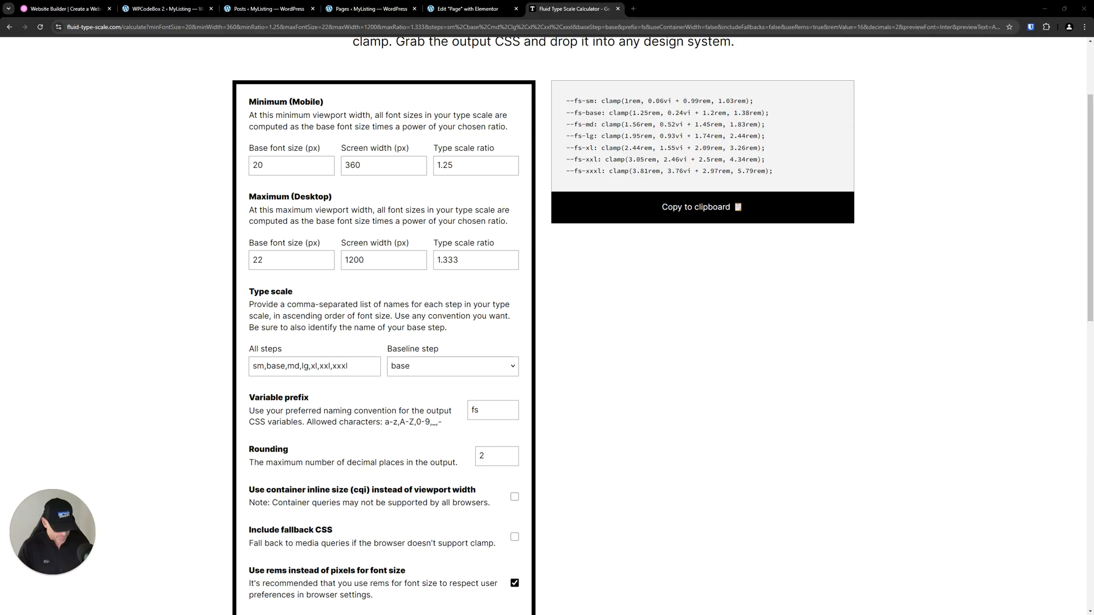
pyautogui.hotkey('alt', 'Tab')
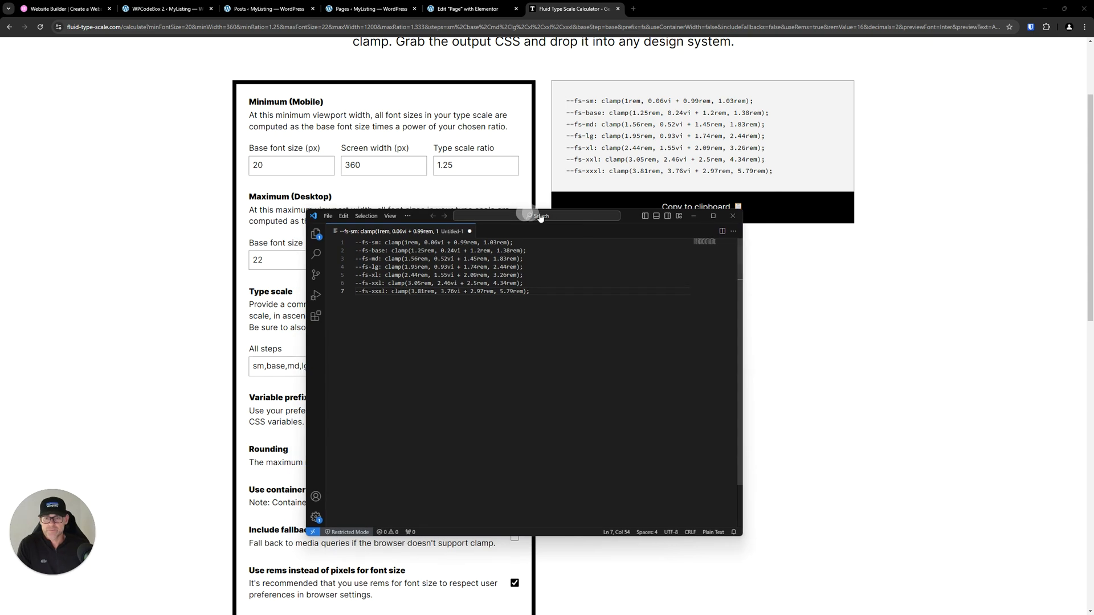
pyautogui.click(712, 215)
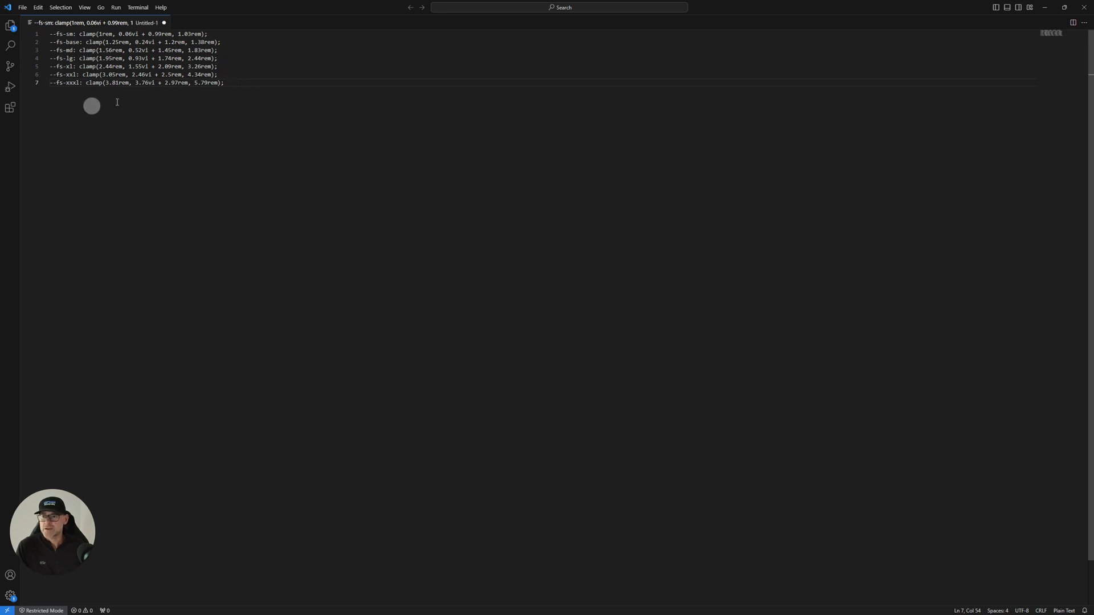
# - Copy the --fs-xxxl value clamp(3.81rem, 3.76vi + 2.97rem, 5.79rem) and use it as the h1 font size in the WPCodeBox Global snippet
pyautogui.moveTo(232, 85); pyautogui.dragTo(88, 92)
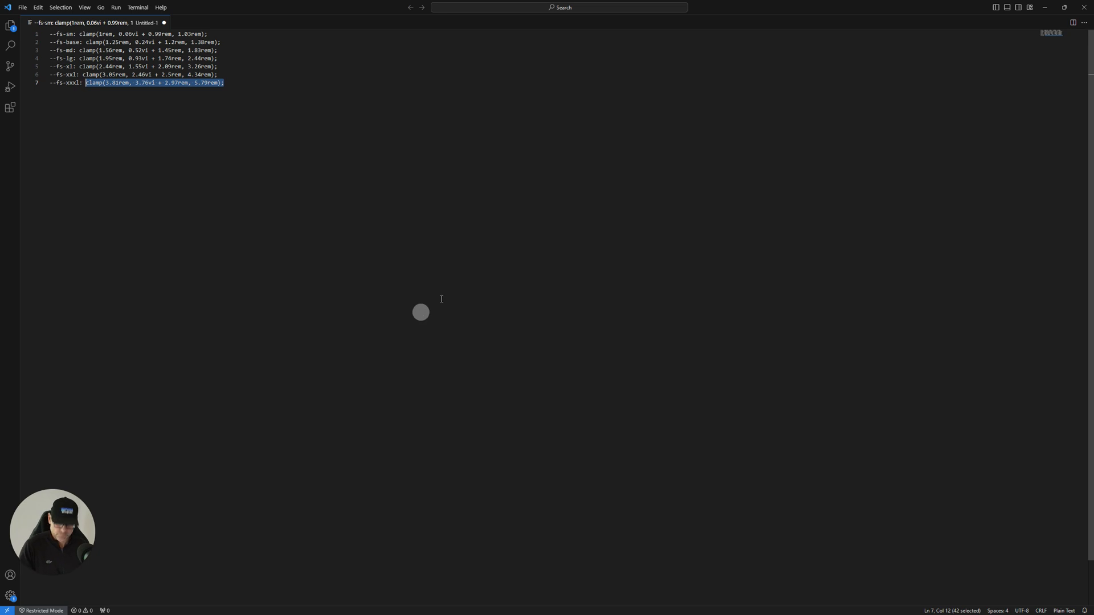
pyautogui.moveTo(376, 4); pyautogui.dragTo(1093, 242)
pyautogui.click(156, 242)
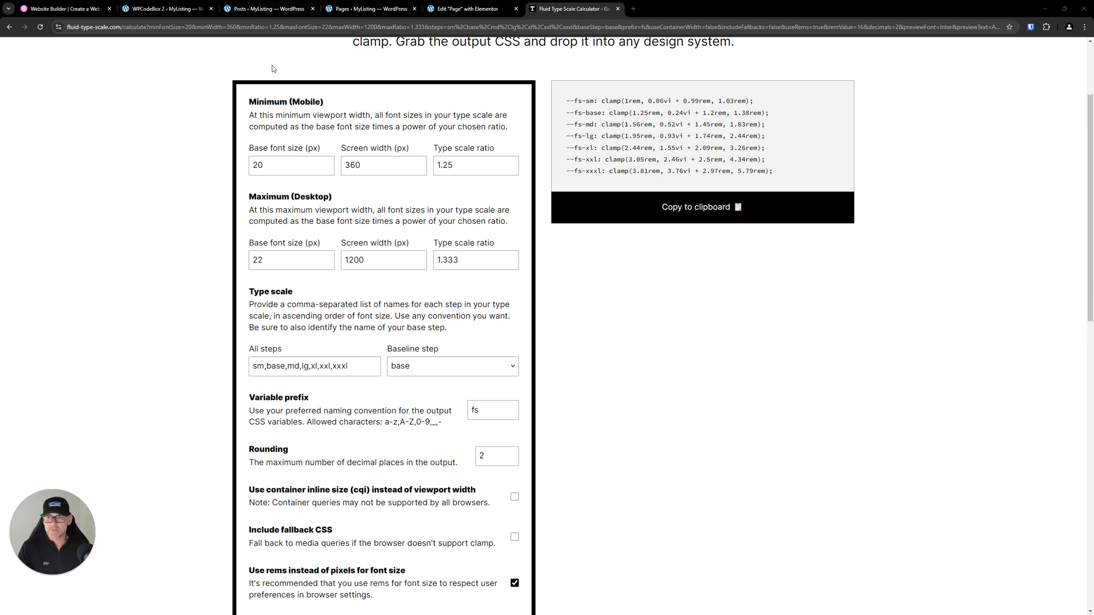
pyautogui.click(182, 8)
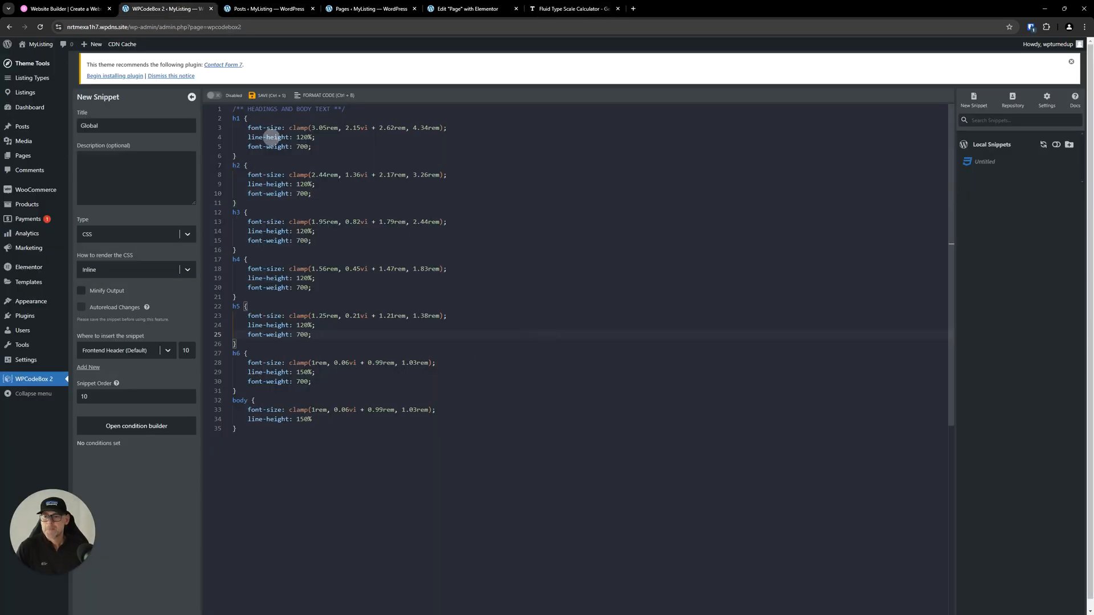
pyautogui.moveTo(289, 128); pyautogui.dragTo(464, 130)
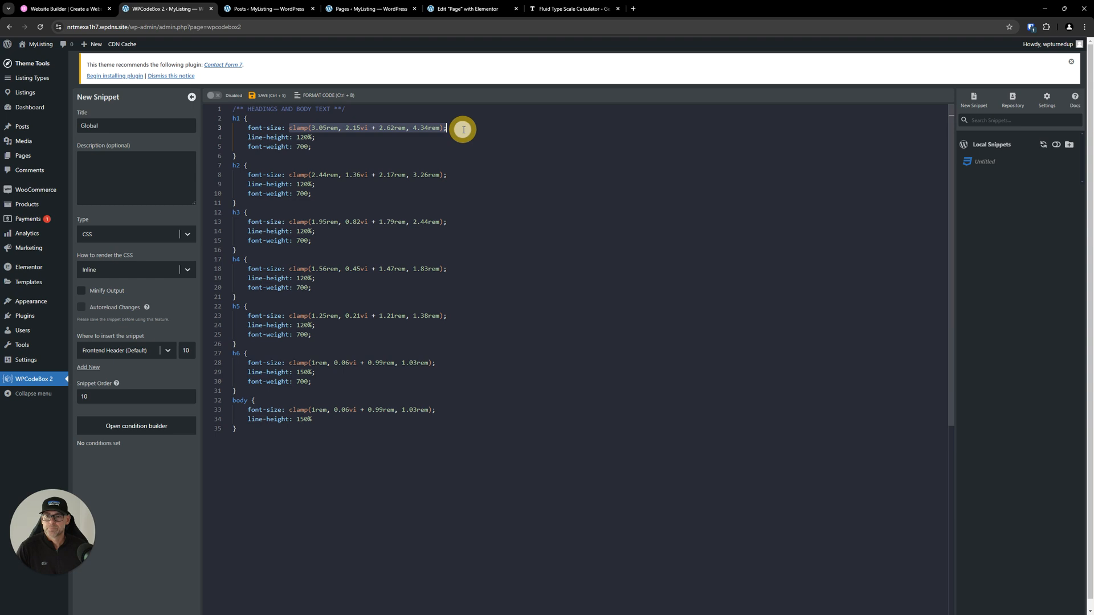
pyautogui.hotkey('ctrl', 'v')
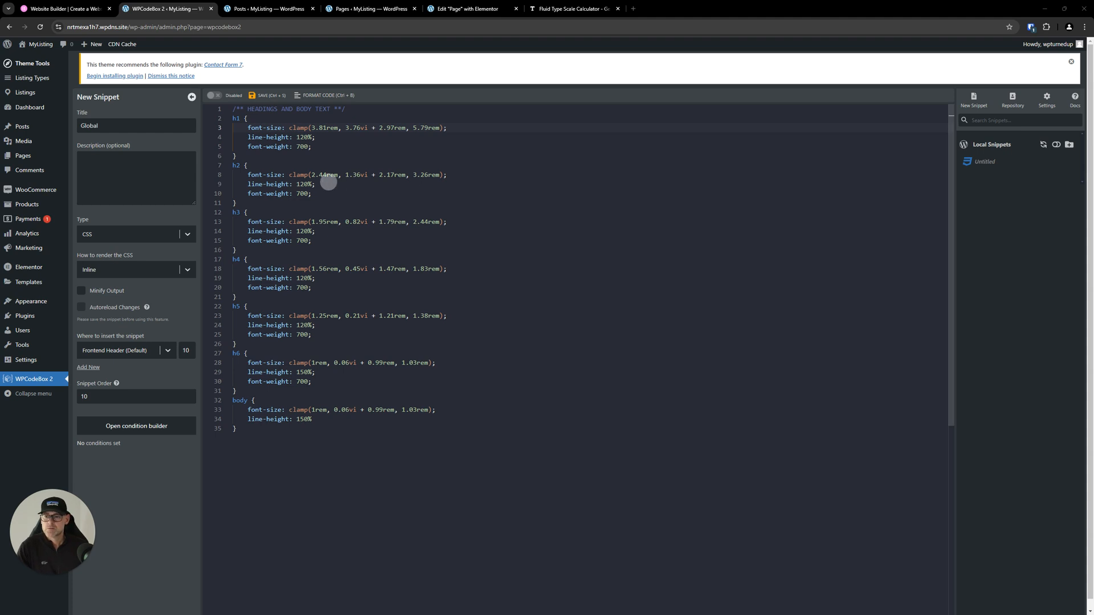
# - Set the h2 font size to clamp(3.05rem, 2.46vi + 2.5rem, 4.34rem) and the h3 font size to clamp(2.44rem, 1.55vi + 2.09rem, 3.26rem)
pyautogui.moveTo(290, 175); pyautogui.dragTo(463, 175)
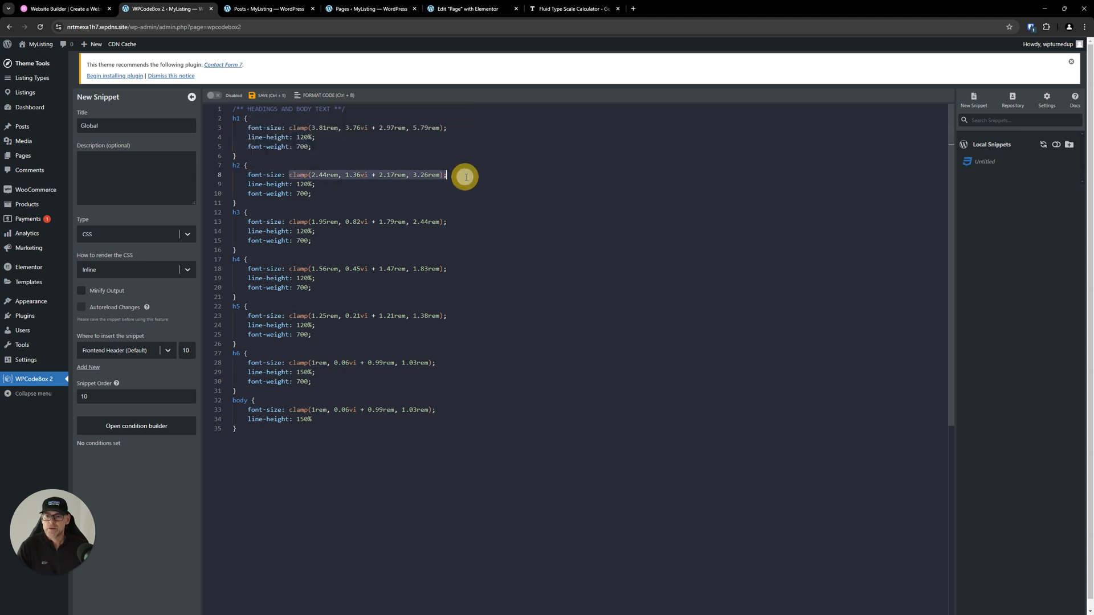
pyautogui.hotkey('ctrl', 'v')
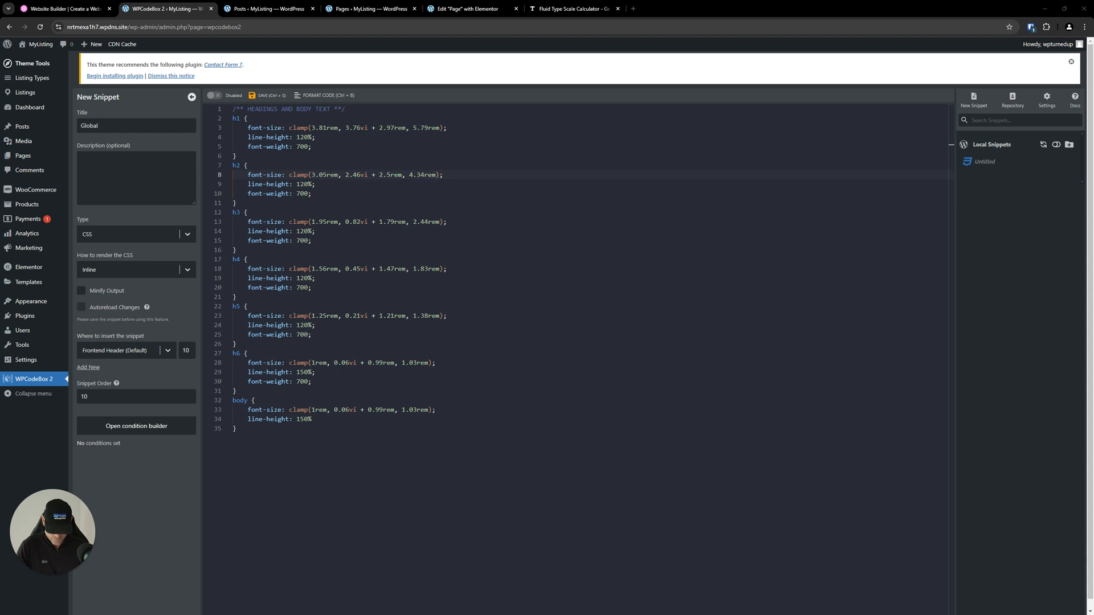
pyautogui.moveTo(287, 222); pyautogui.dragTo(391, 222)
pyautogui.click(391, 222)
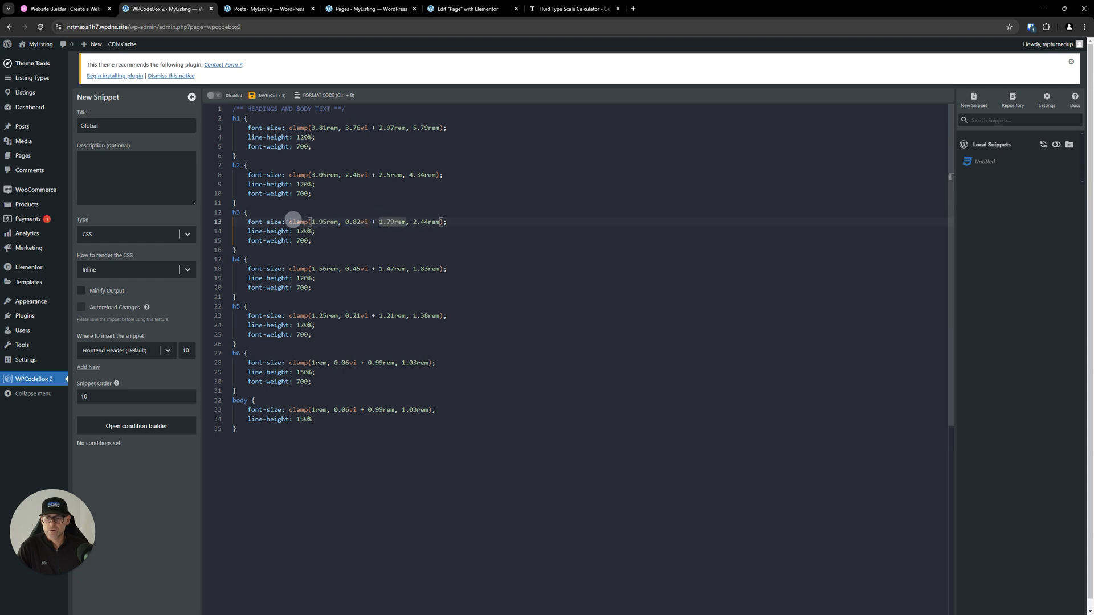
pyautogui.moveTo(290, 222); pyautogui.dragTo(450, 220)
pyautogui.hotkey('ctrl', 'v')
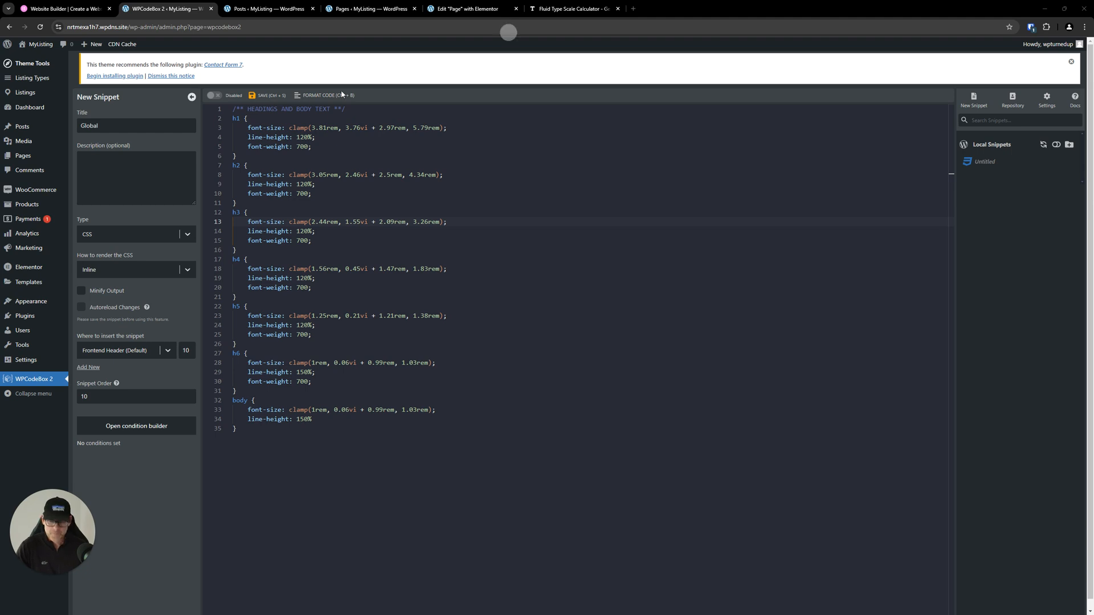
# - Set the h4 font size to clamp(1.95rem, 0.93vi + 1.74rem, 2.44rem) and the h5 font size to clamp(1.56rem, 0.52vi + 1.45rem, 1.83rem)
pyautogui.moveTo(289, 269); pyautogui.dragTo(461, 269)
pyautogui.hotkey('ctrl', 'v')
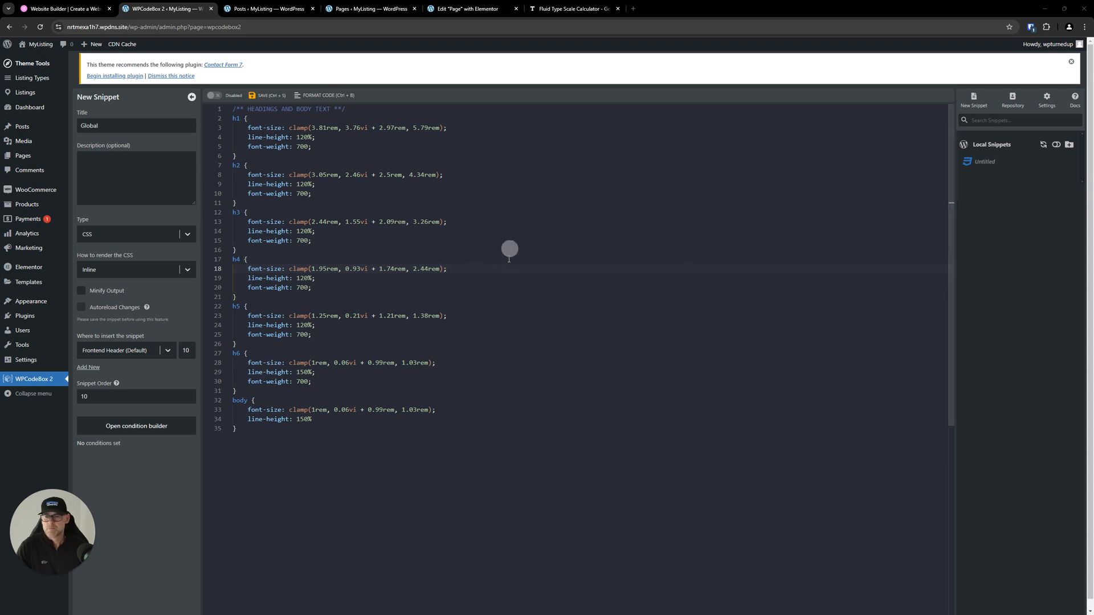
pyautogui.moveTo(289, 316); pyautogui.dragTo(458, 319)
pyautogui.hotkey('ctrl', 'v')
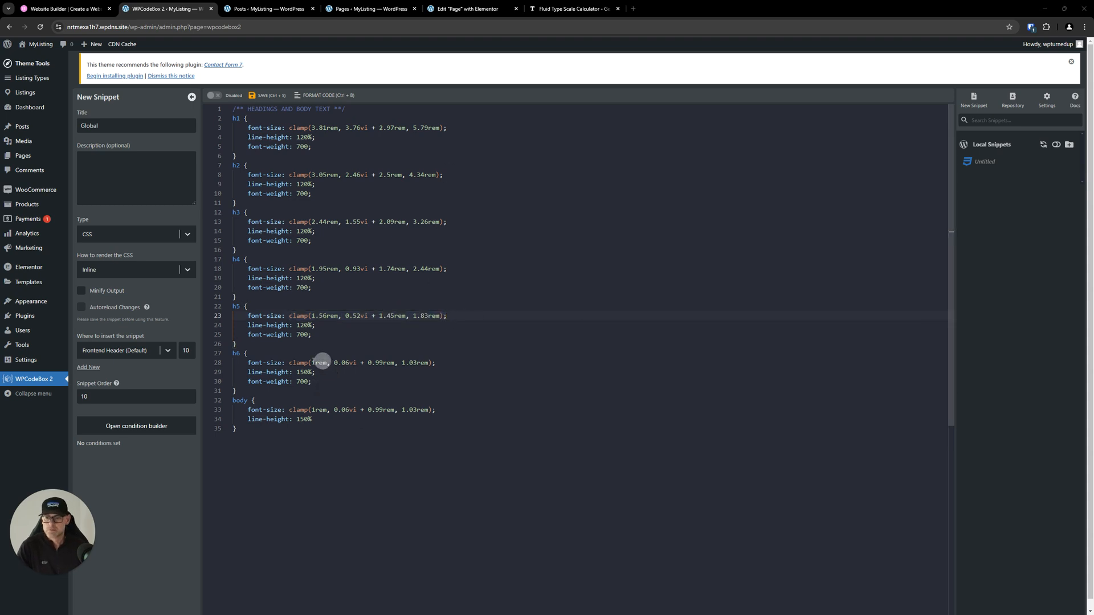
# - Set the h6 font size to clamp(1.25rem, 0.24vi + 1.2rem, 1.38rem) and check the clamp value of the body rule
pyautogui.moveTo(289, 363); pyautogui.dragTo(440, 363)
pyautogui.hotkey('ctrl', 'v')
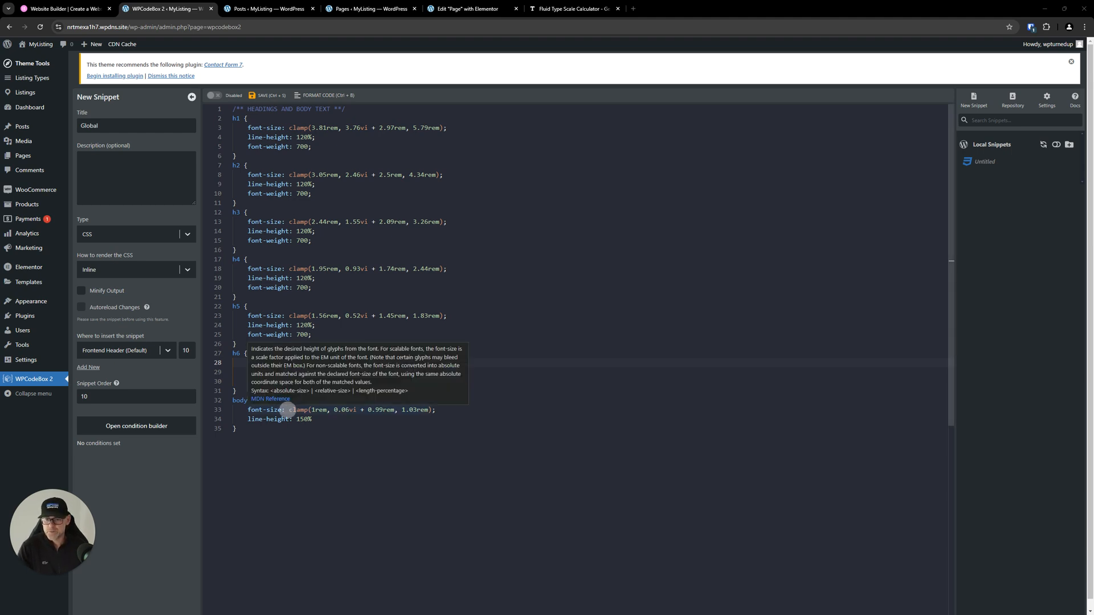
pyautogui.moveTo(289, 410); pyautogui.dragTo(456, 413)
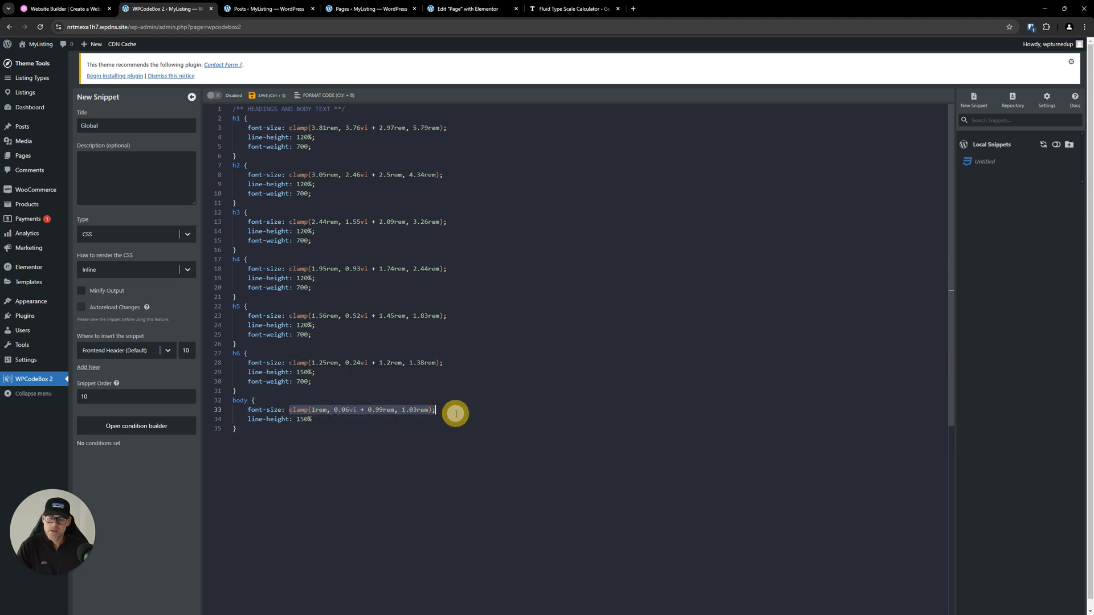
pyautogui.click(455, 413)
# - Save the Global CSS snippet and enable it
pyautogui.click(259, 137)
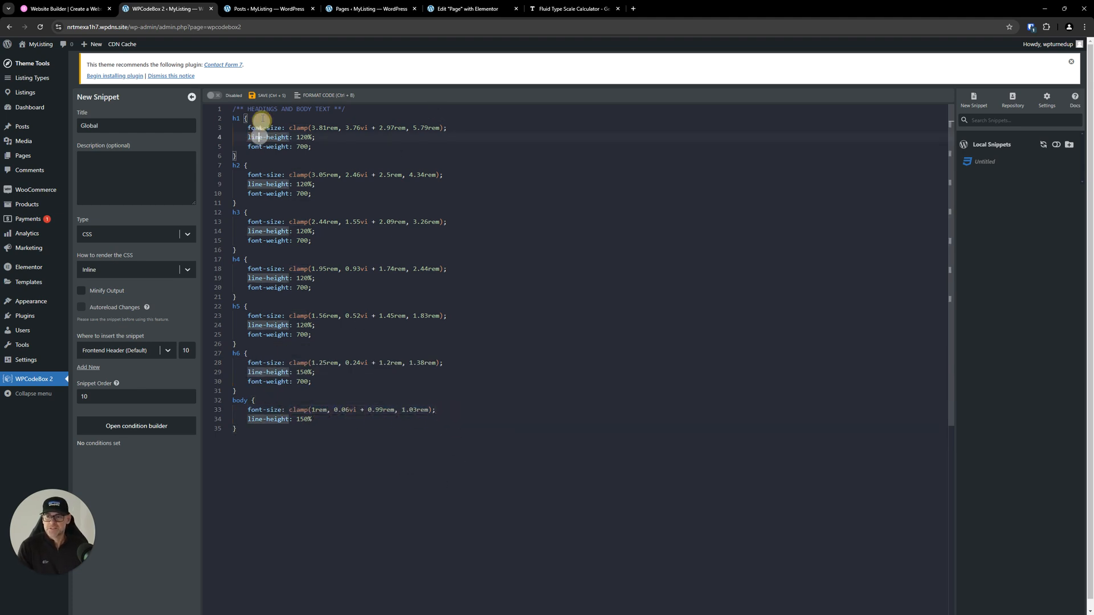
pyautogui.click(257, 96)
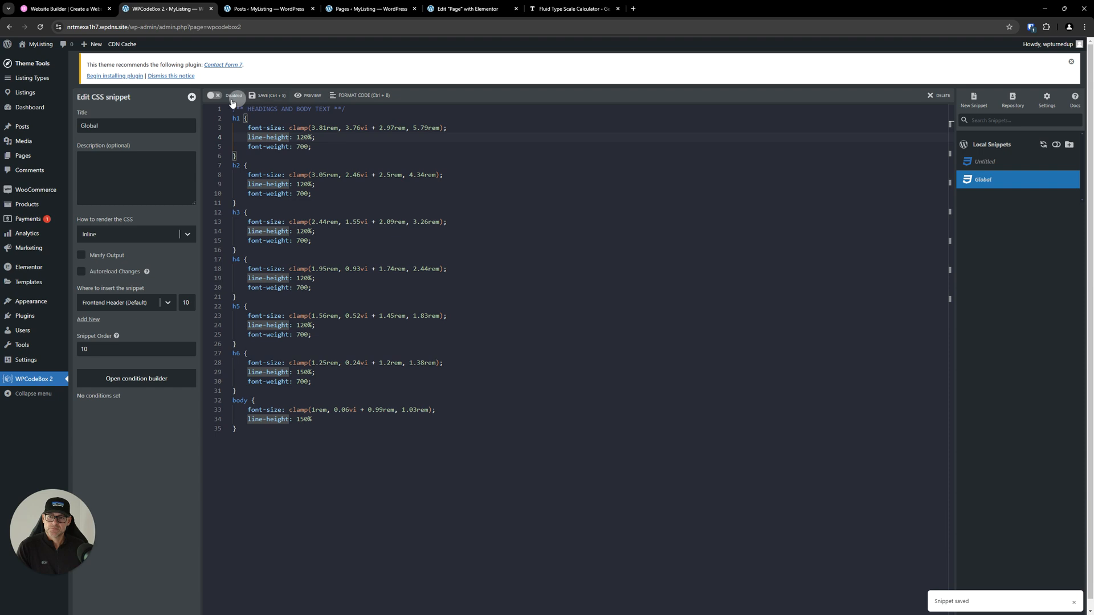
pyautogui.click(214, 95)
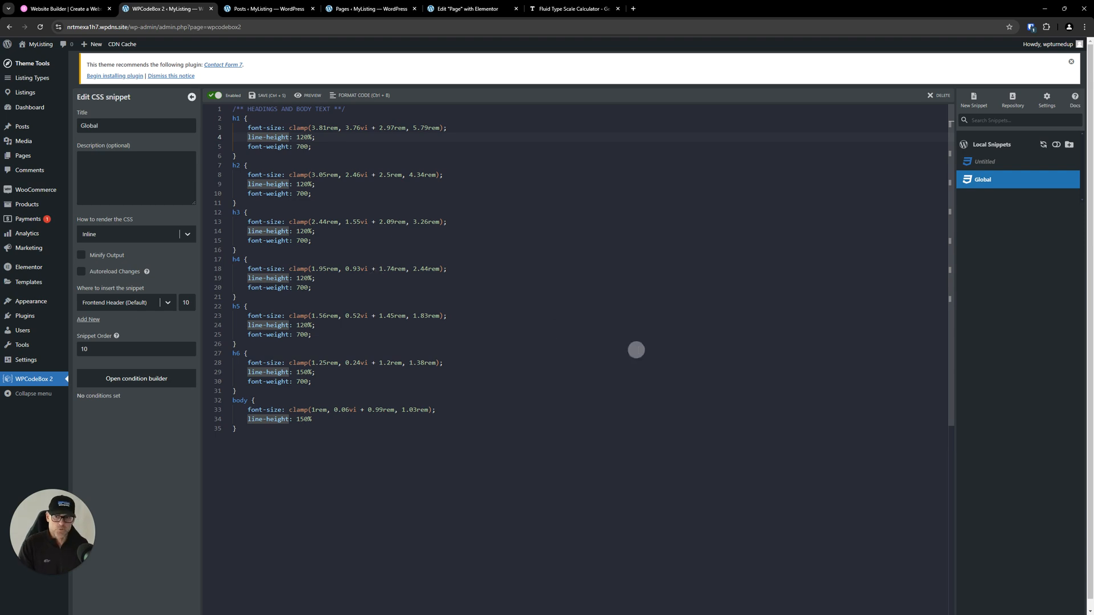
pyautogui.click(636, 350)
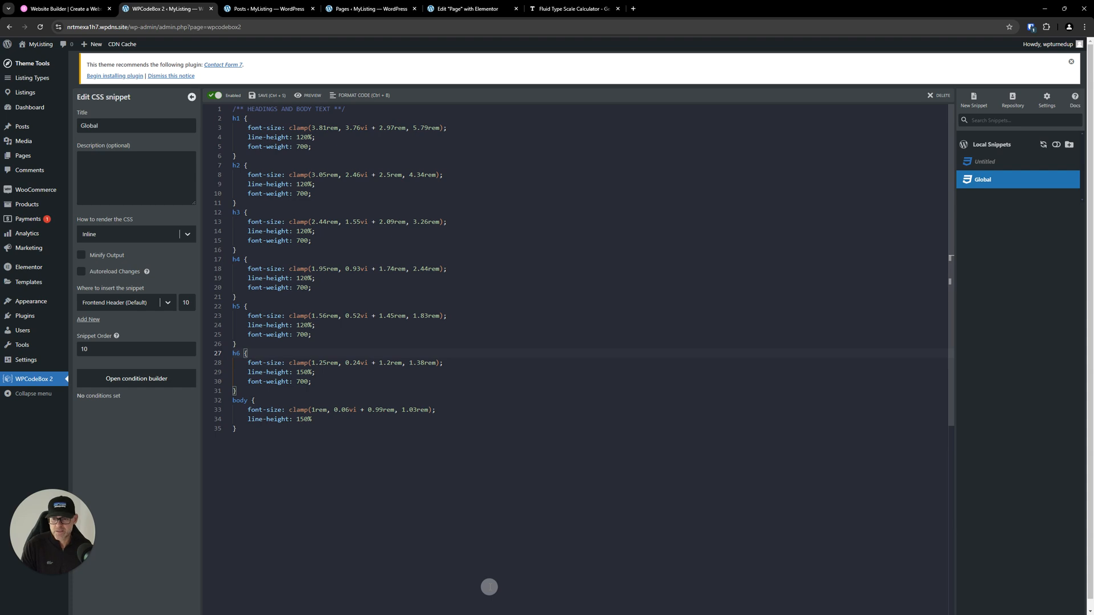
# - Examine the line-height declarations of the h1 to h6 and body rules and the headings' font-weight in the Global snippet
pyautogui.click(413, 504)
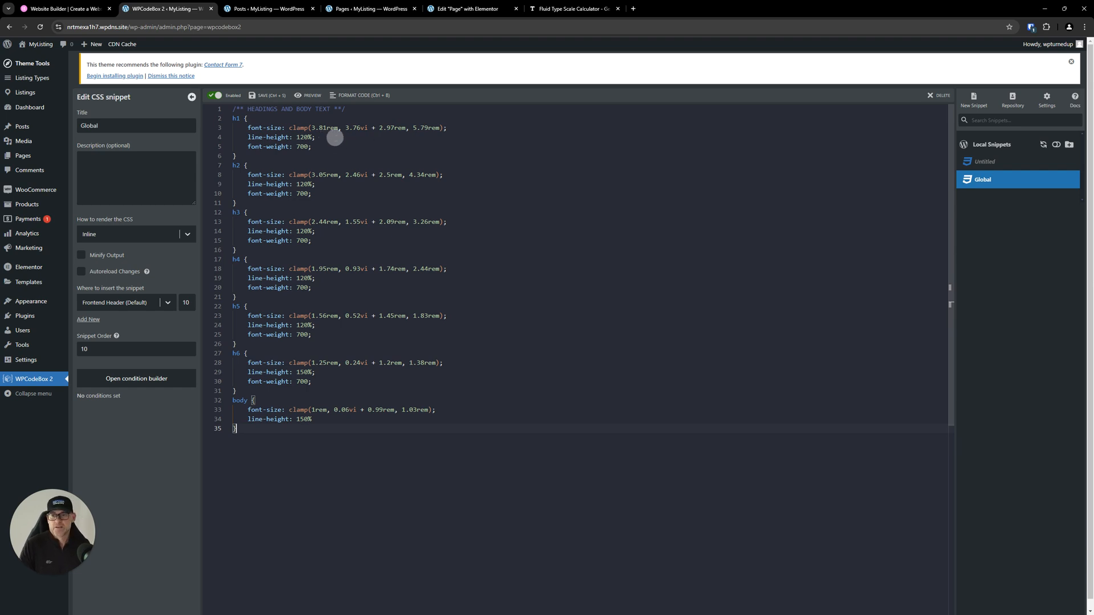
pyautogui.moveTo(324, 137); pyautogui.dragTo(233, 138)
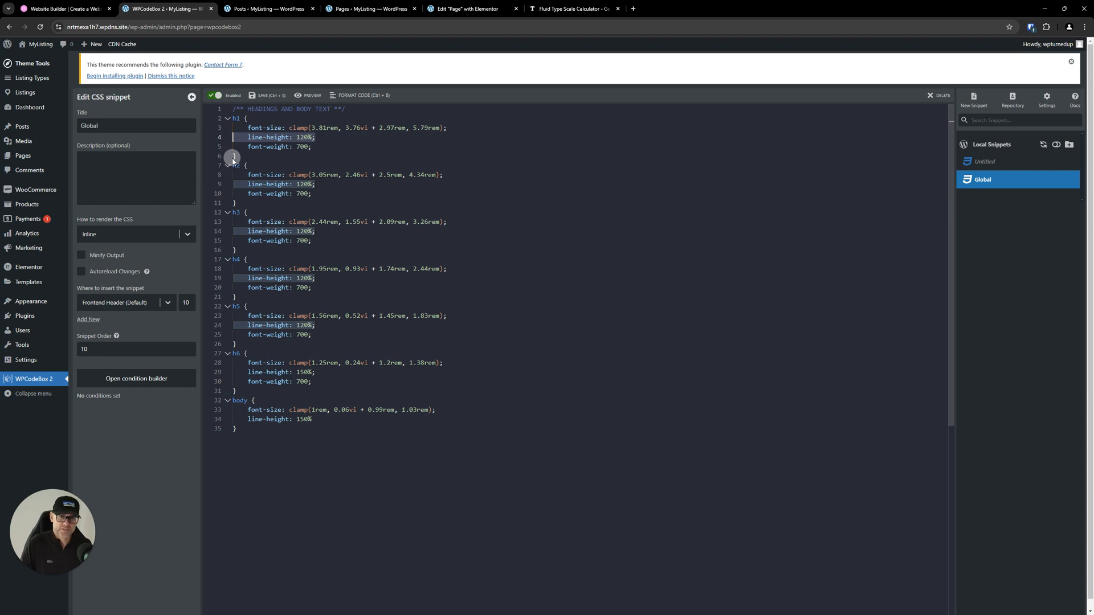
pyautogui.click(346, 154)
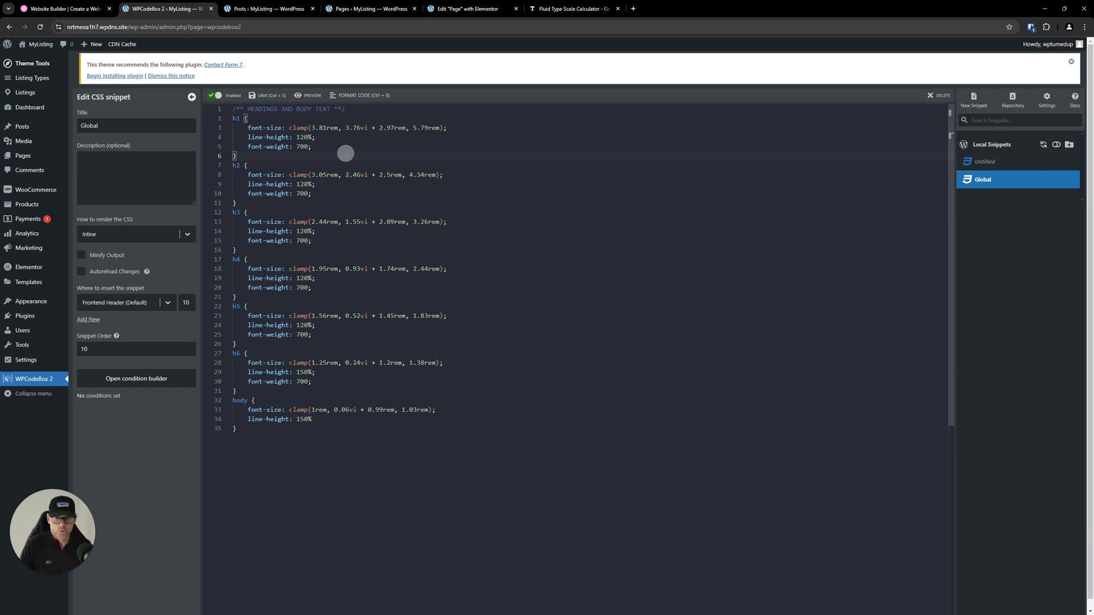
pyautogui.click(348, 135)
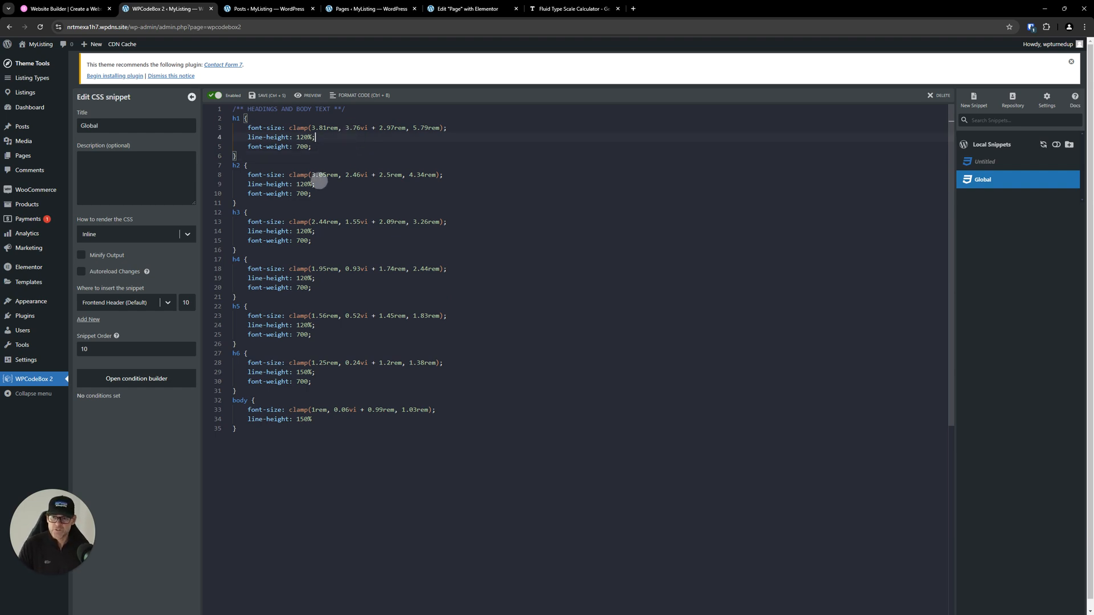
pyautogui.moveTo(320, 184); pyautogui.dragTo(242, 182)
pyautogui.click(342, 189)
pyautogui.moveTo(317, 232); pyautogui.dragTo(248, 231)
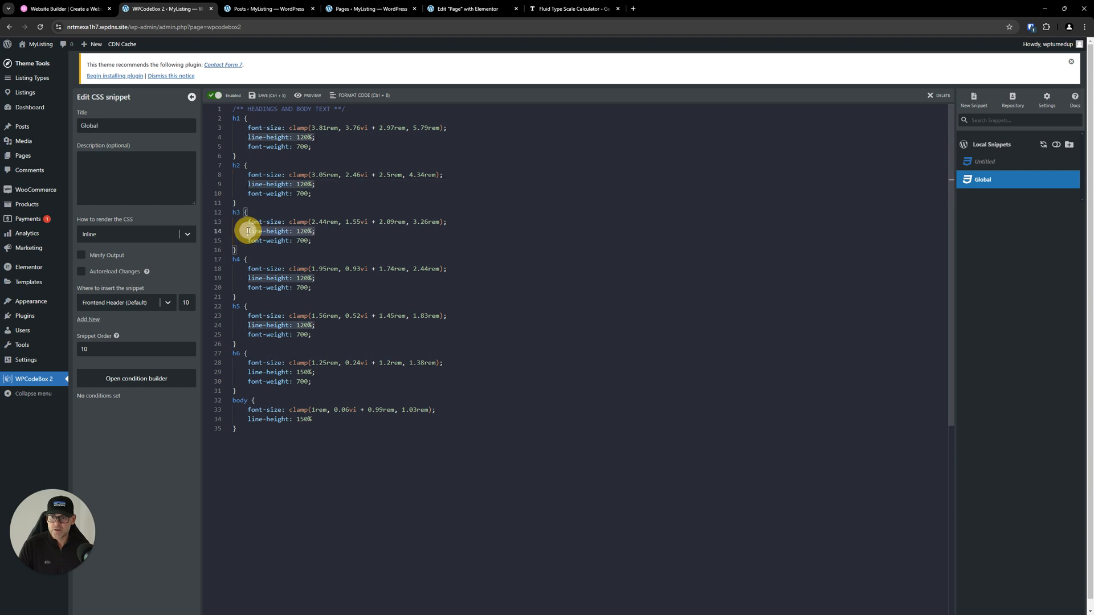
pyautogui.click(318, 269)
pyautogui.scroll(-1, 325, 325)
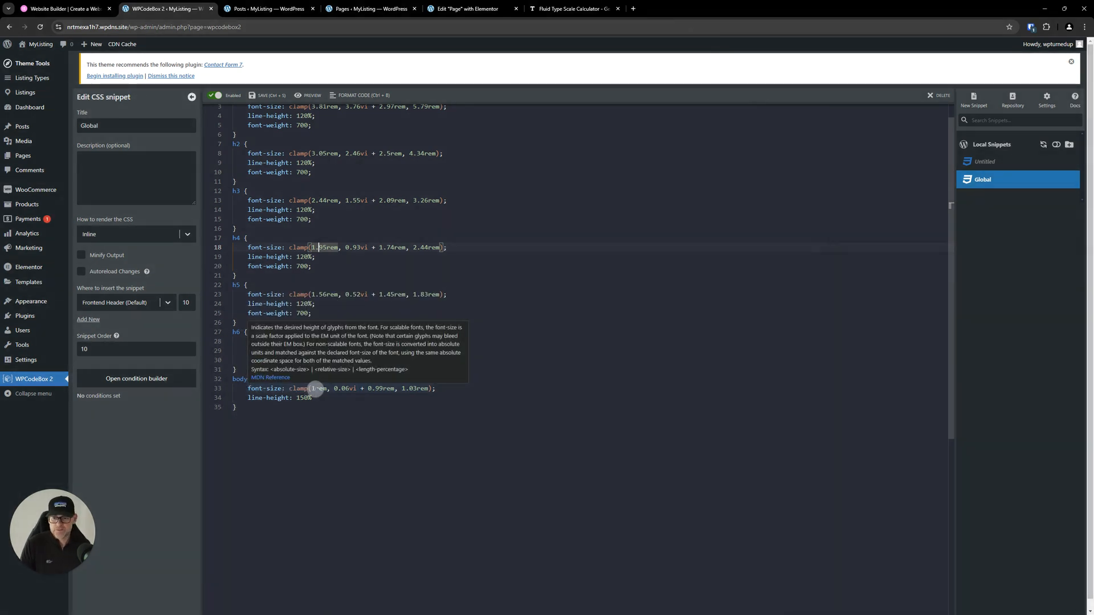
pyautogui.click(351, 416)
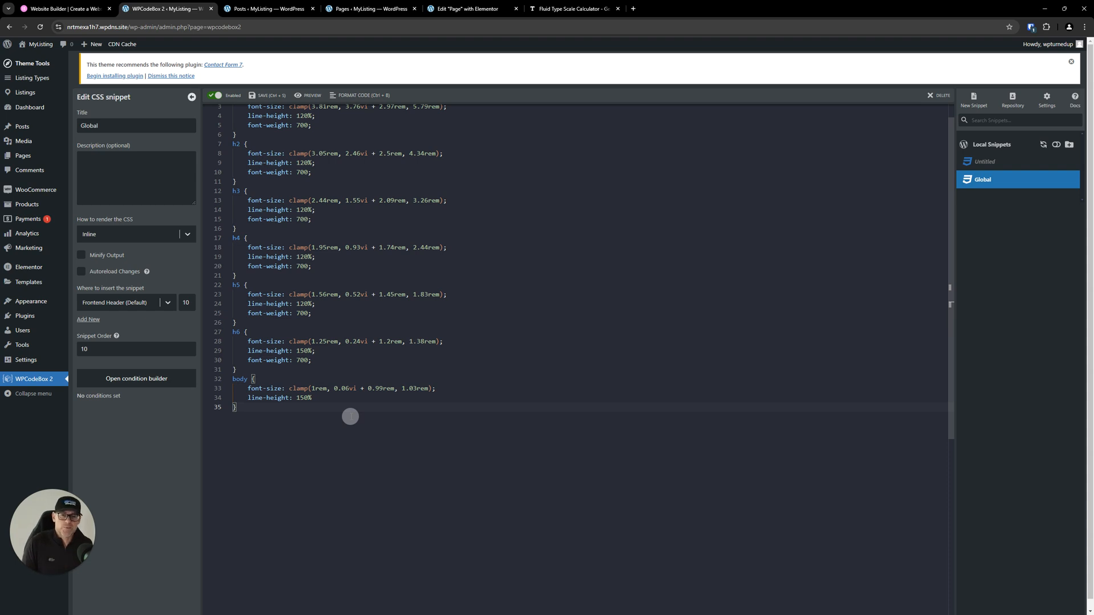
pyautogui.click(335, 277)
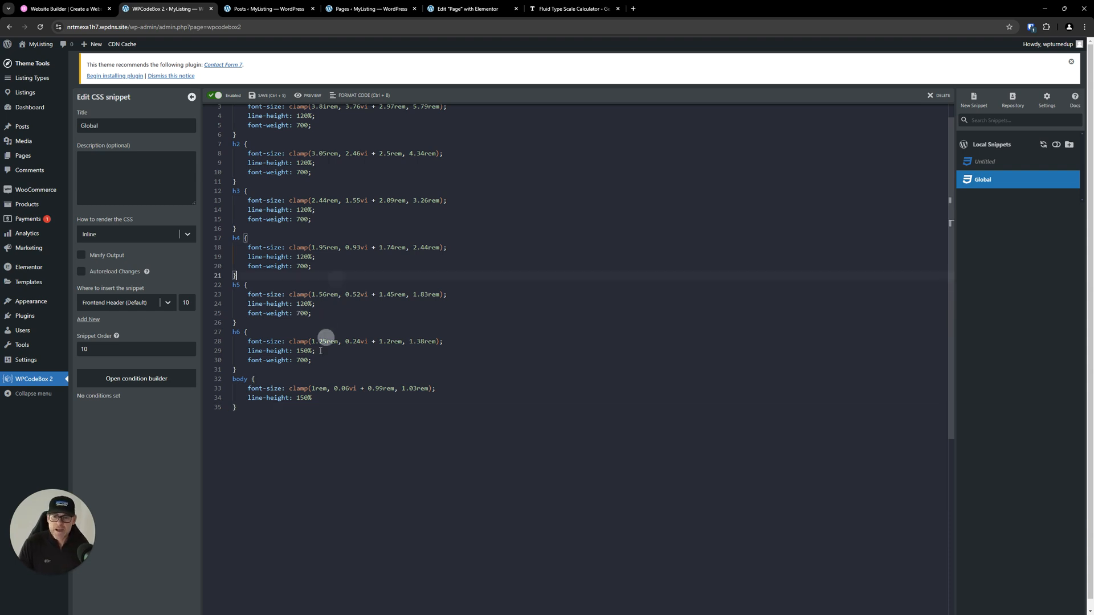
pyautogui.moveTo(319, 351); pyautogui.dragTo(240, 351)
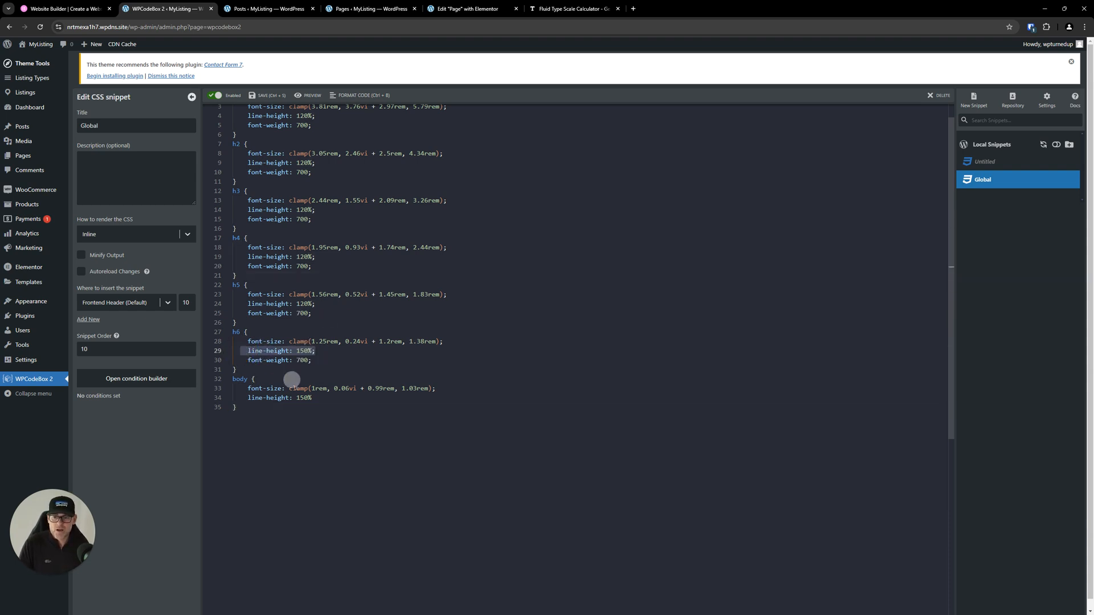
pyautogui.moveTo(315, 398); pyautogui.dragTo(227, 397)
pyautogui.click(319, 427)
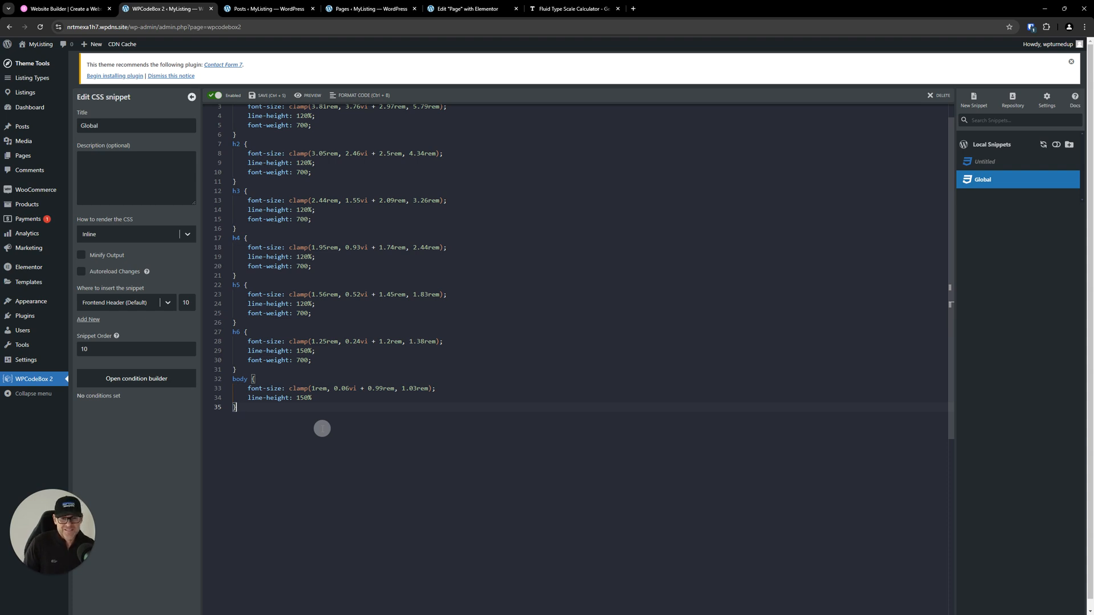
pyautogui.scroll(1, 404, 316)
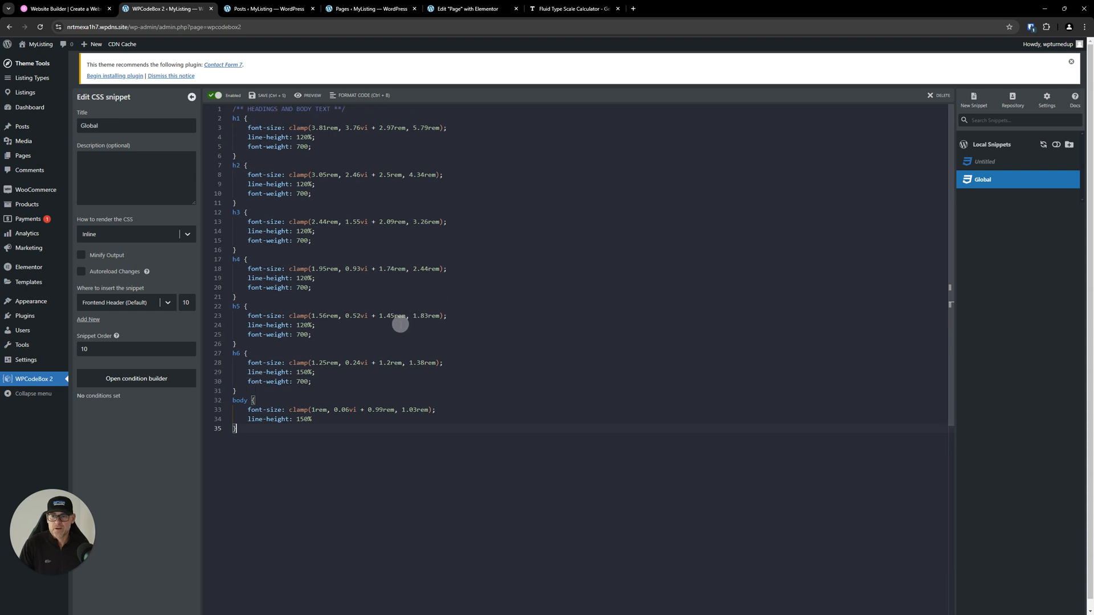
pyautogui.moveTo(317, 147); pyautogui.dragTo(230, 143)
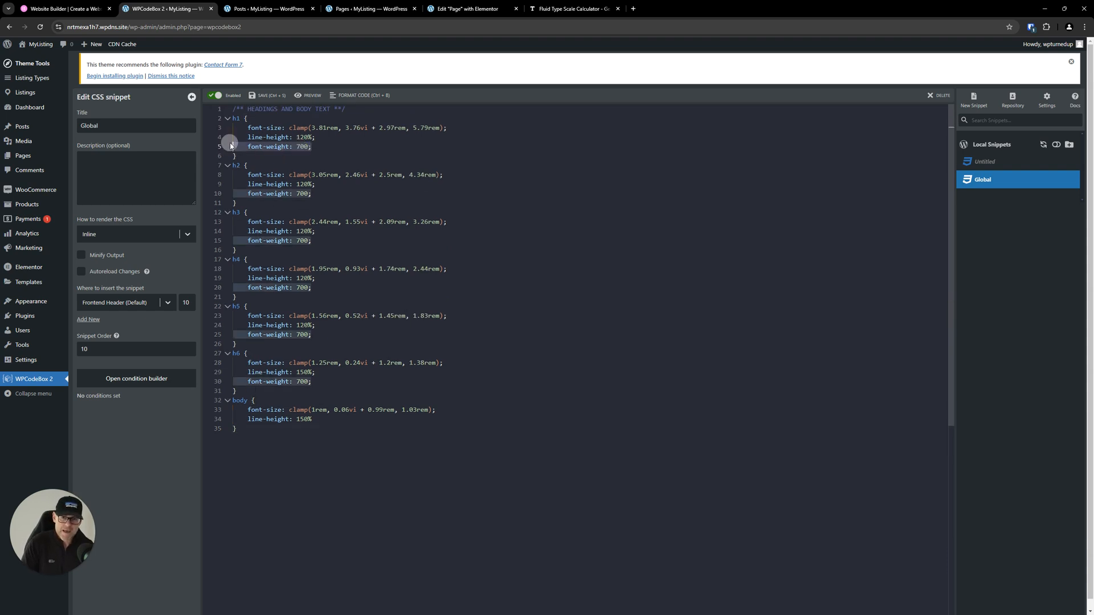
# - Close the Fluid Type Scale Calculator, switch to the Elementor page editor and leave its Site Settings
pyautogui.click(612, 268)
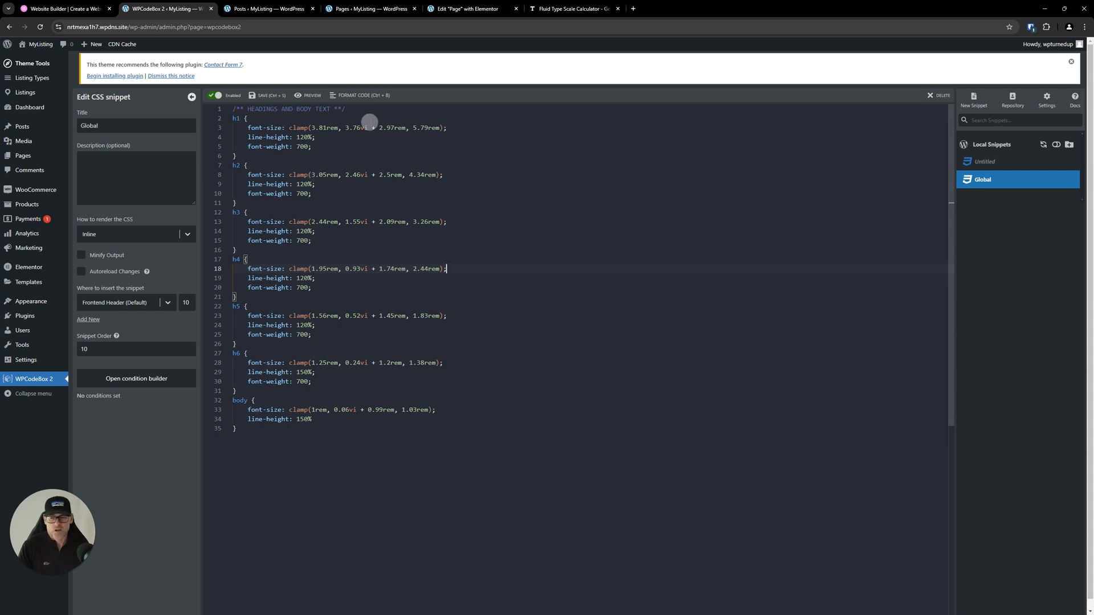
pyautogui.click(472, 476)
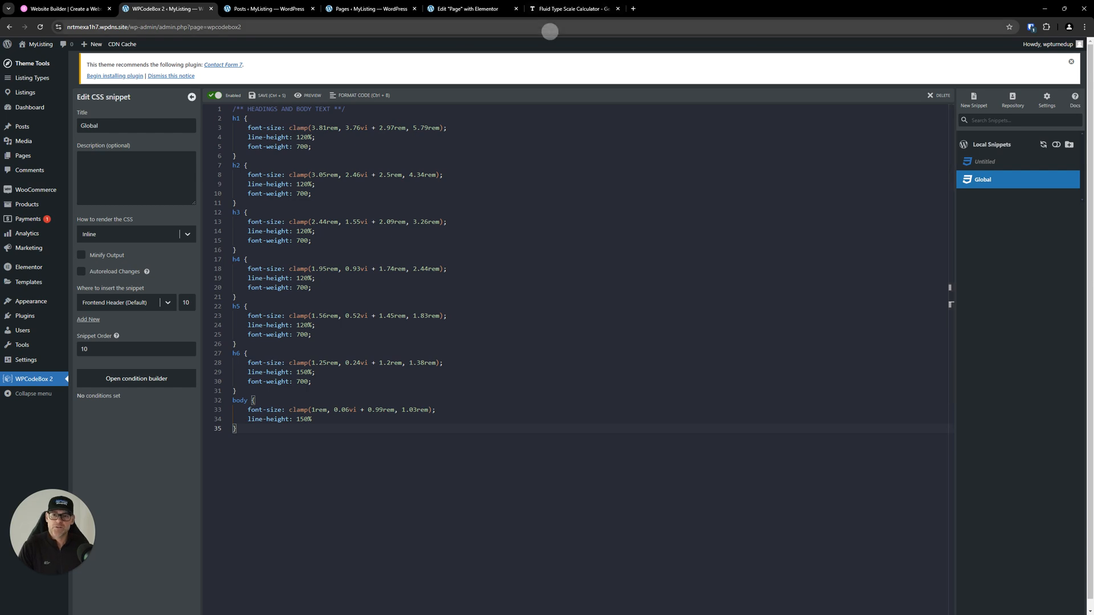
pyautogui.click(587, 9)
pyautogui.click(618, 8)
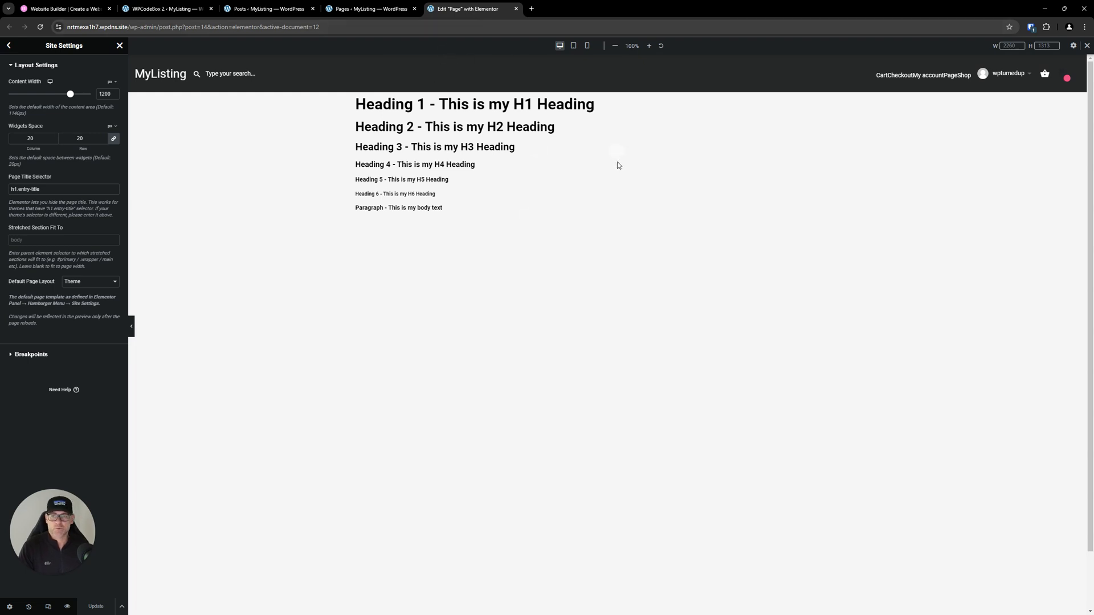
pyautogui.click(119, 46)
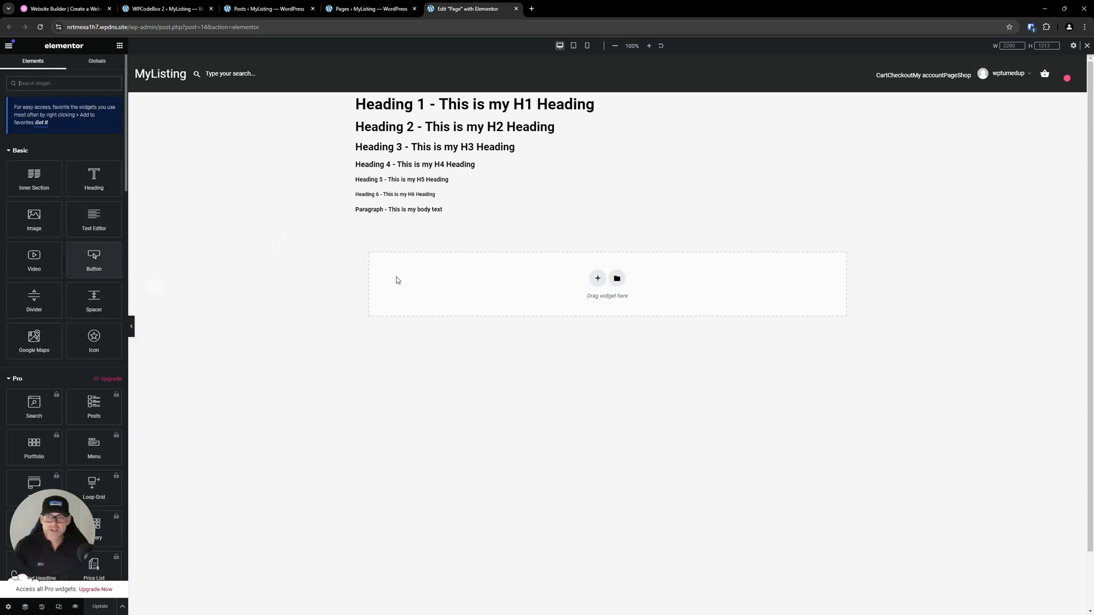
# - Examine the HTML tag and typography style settings of the H1 and H2 headings on the page
pyautogui.click(443, 104)
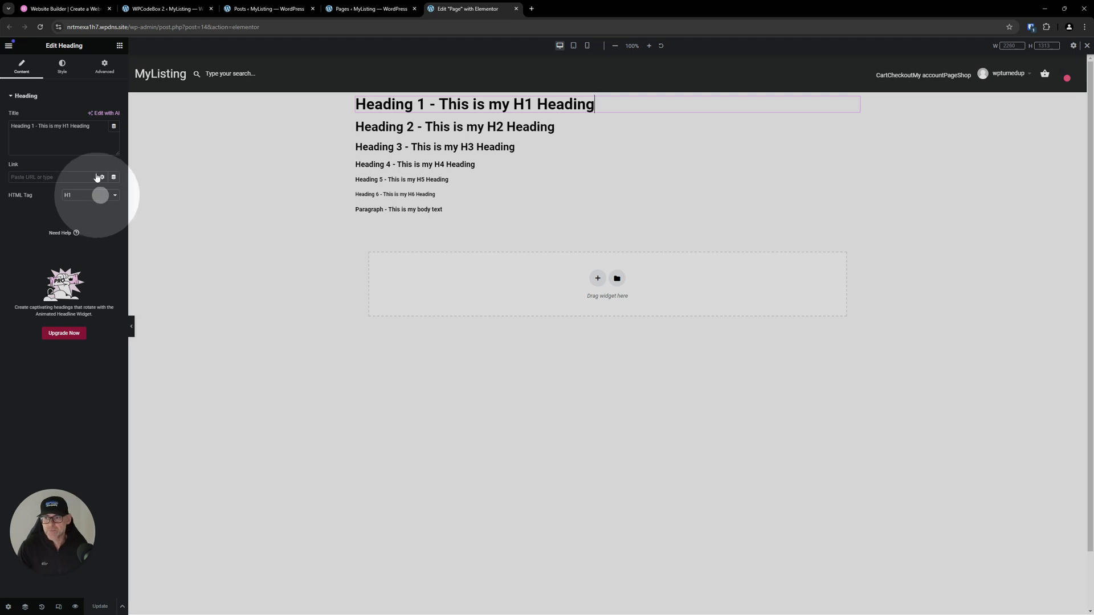
pyautogui.click(62, 67)
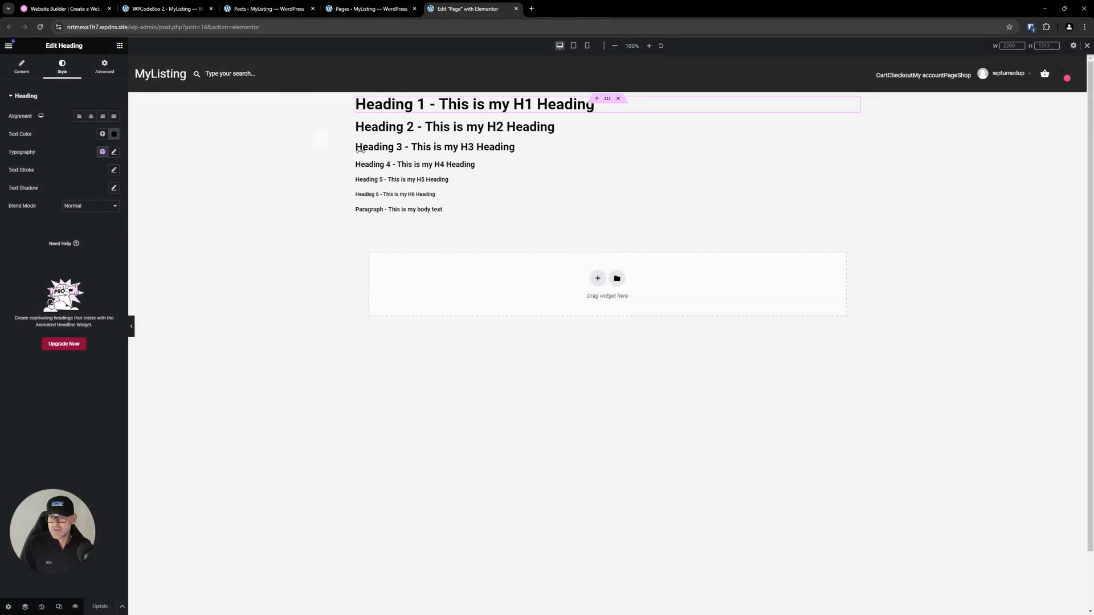
pyautogui.click(395, 130)
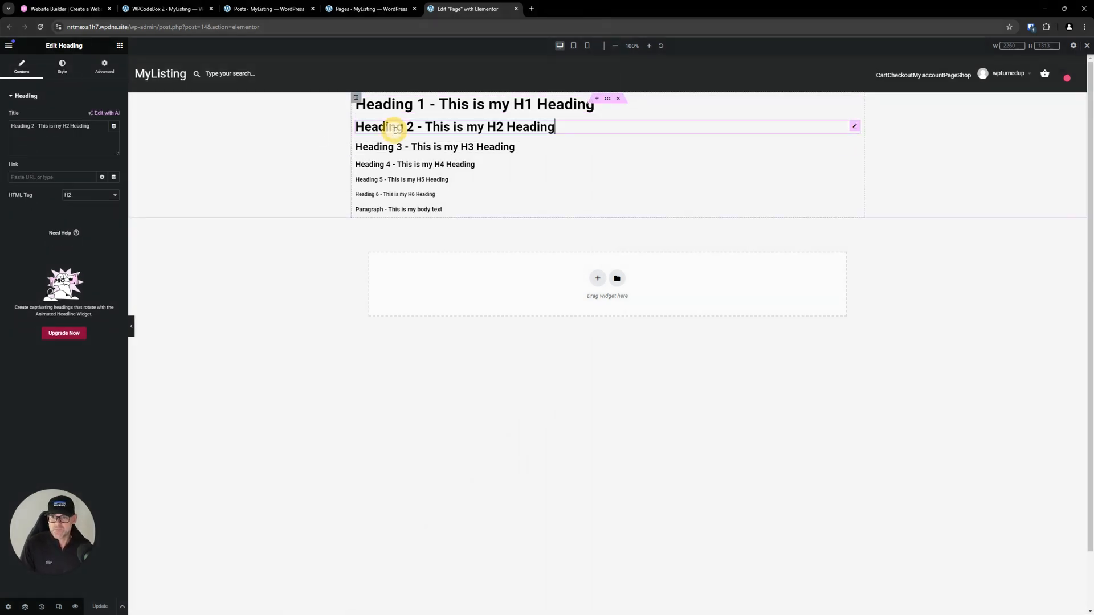
pyautogui.click(73, 195)
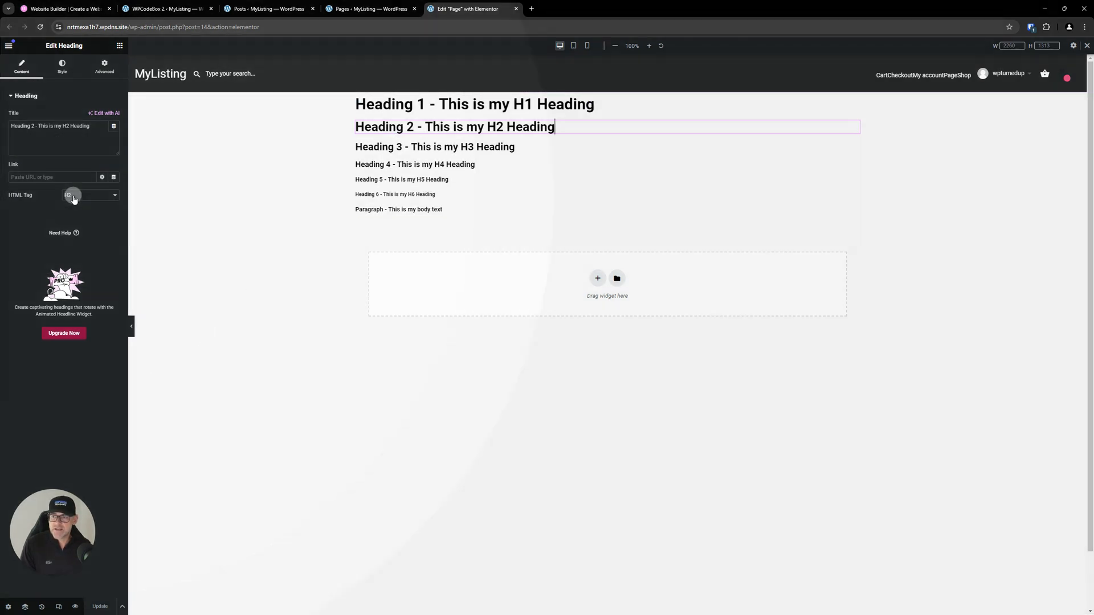
pyautogui.click(62, 67)
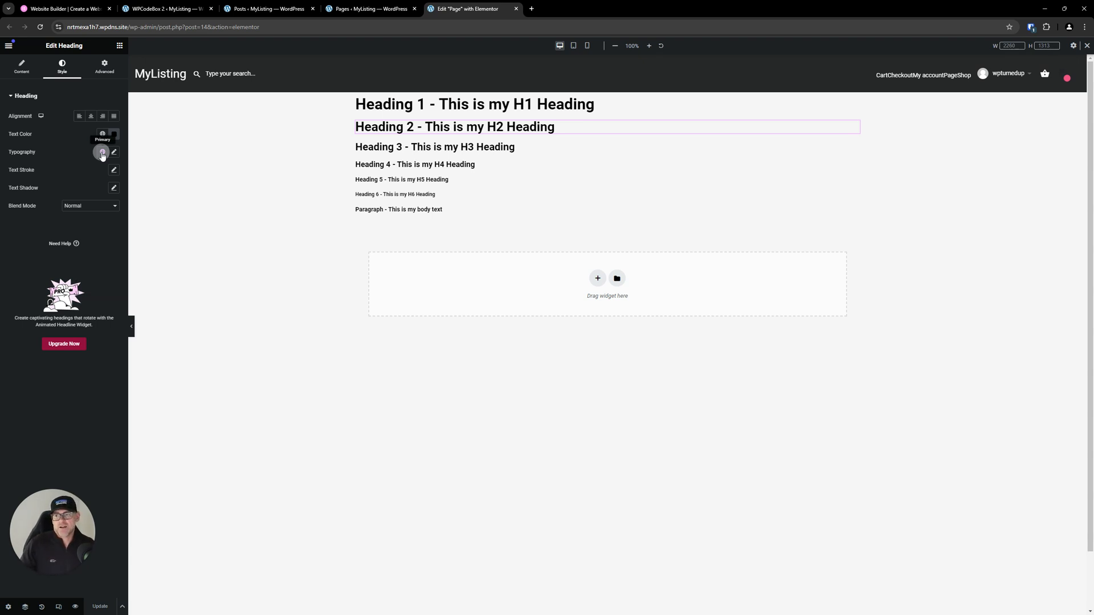
# - Examine the HTML tag and typography style settings of the H3 and H5 headings
pyautogui.click(399, 147)
pyautogui.click(58, 213)
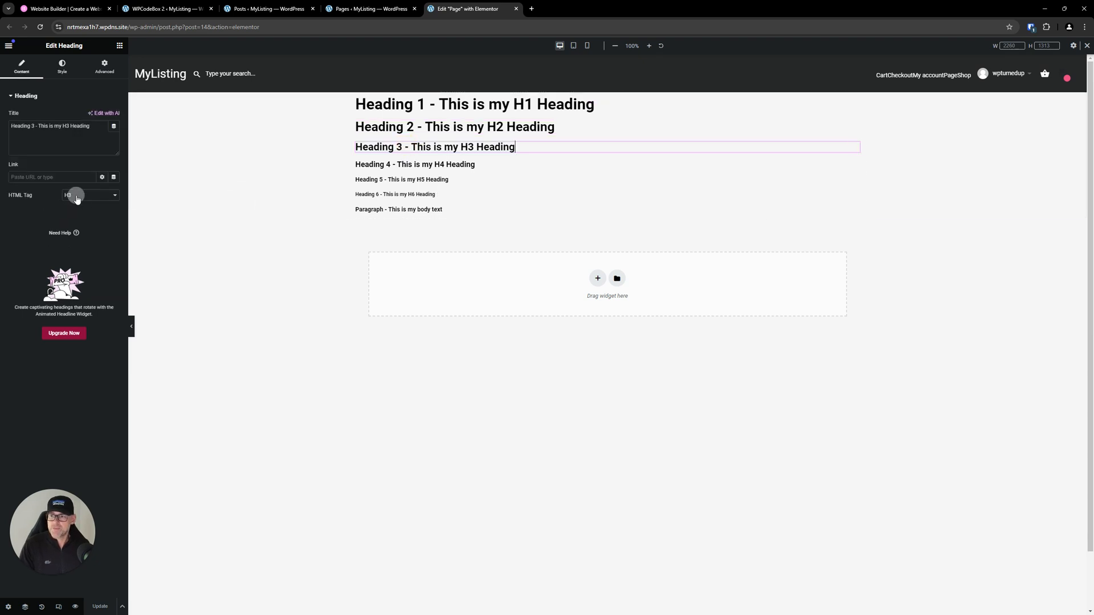
pyautogui.click(55, 67)
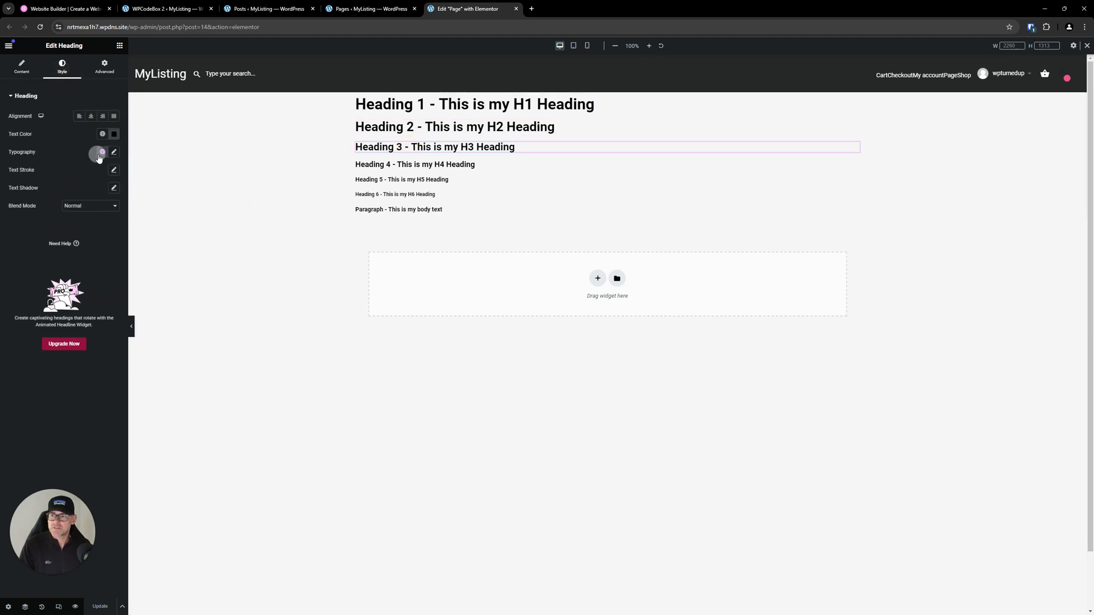
pyautogui.click(102, 152)
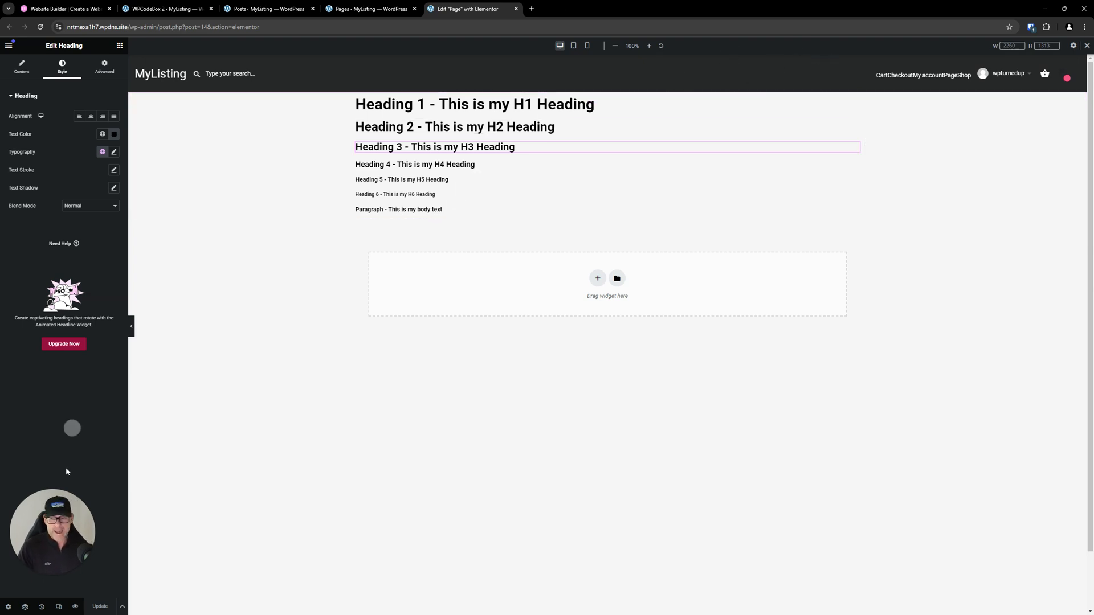
pyautogui.click(408, 163)
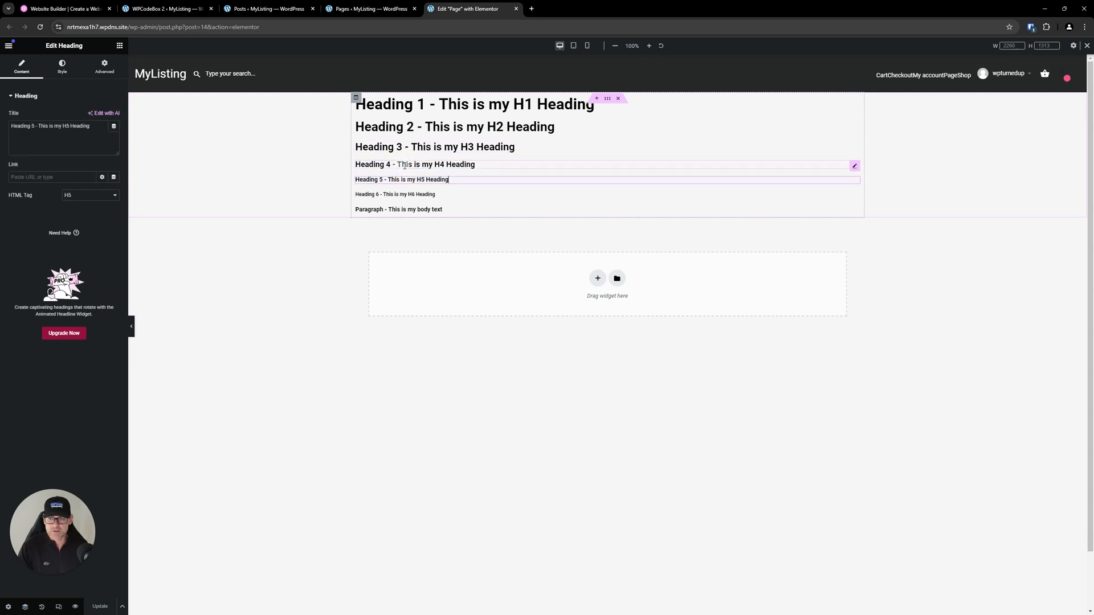
pyautogui.click(393, 179)
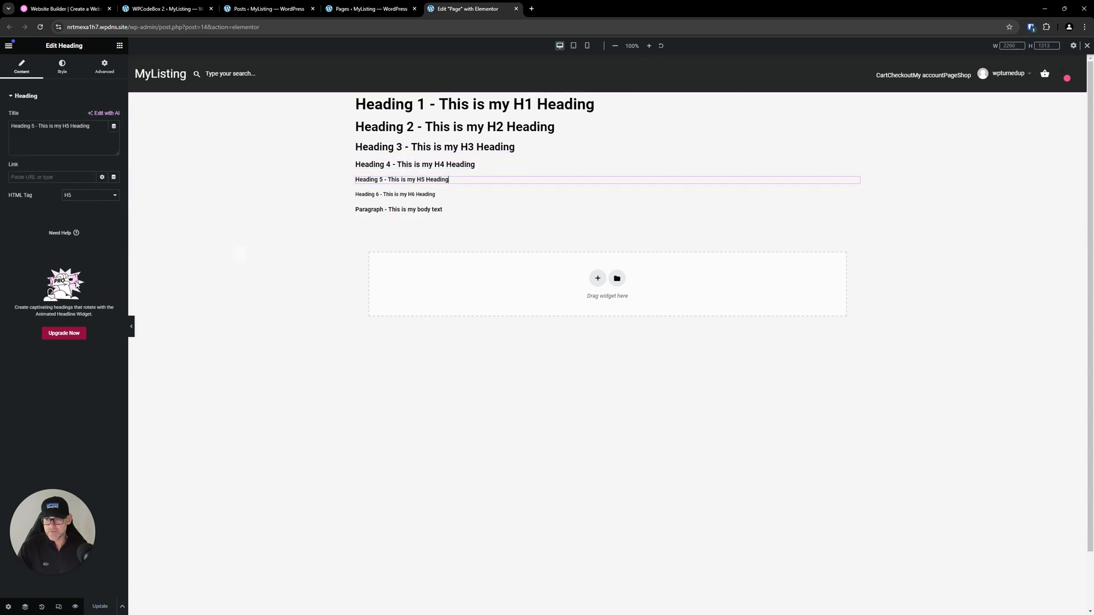
pyautogui.click(70, 78)
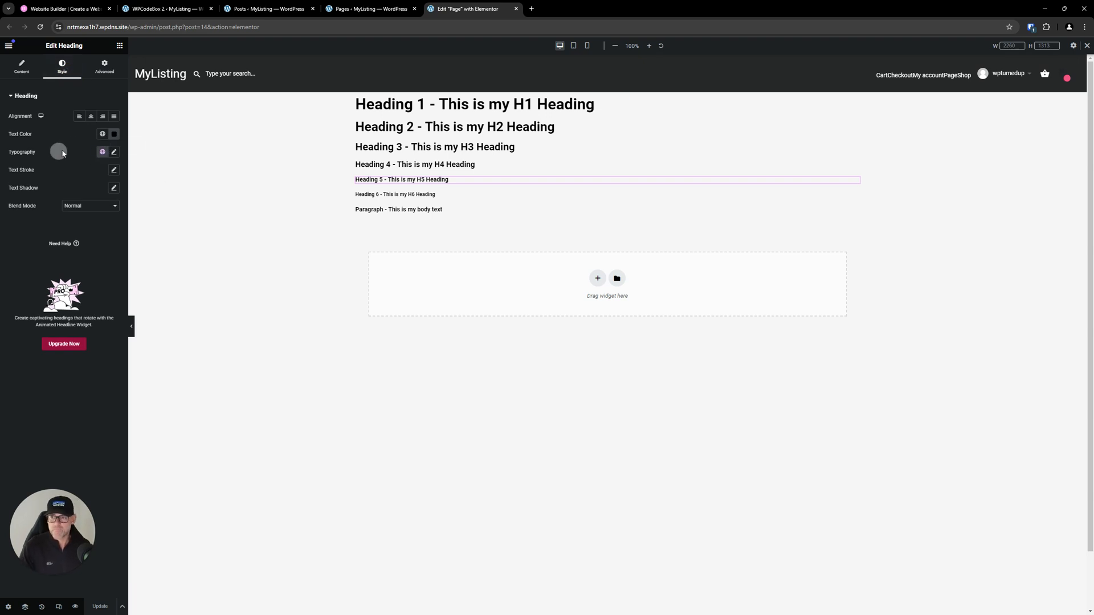
pyautogui.press('ctrl')
pyautogui.press('ctrl')
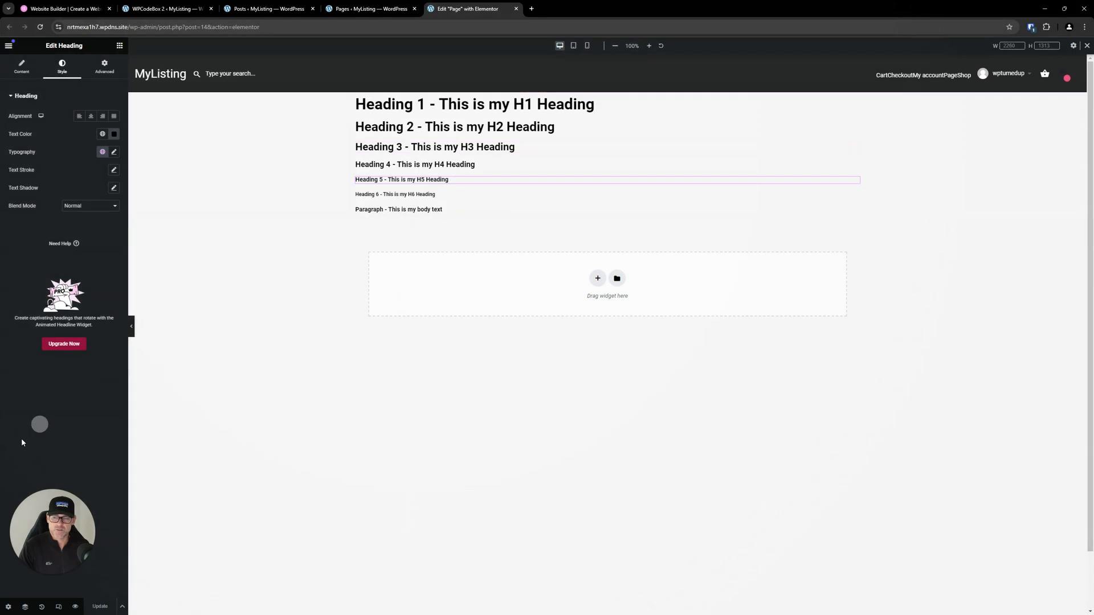
# - View the published version of the Elementor-built page named Page in a separate browser tab
pyautogui.click(371, 8)
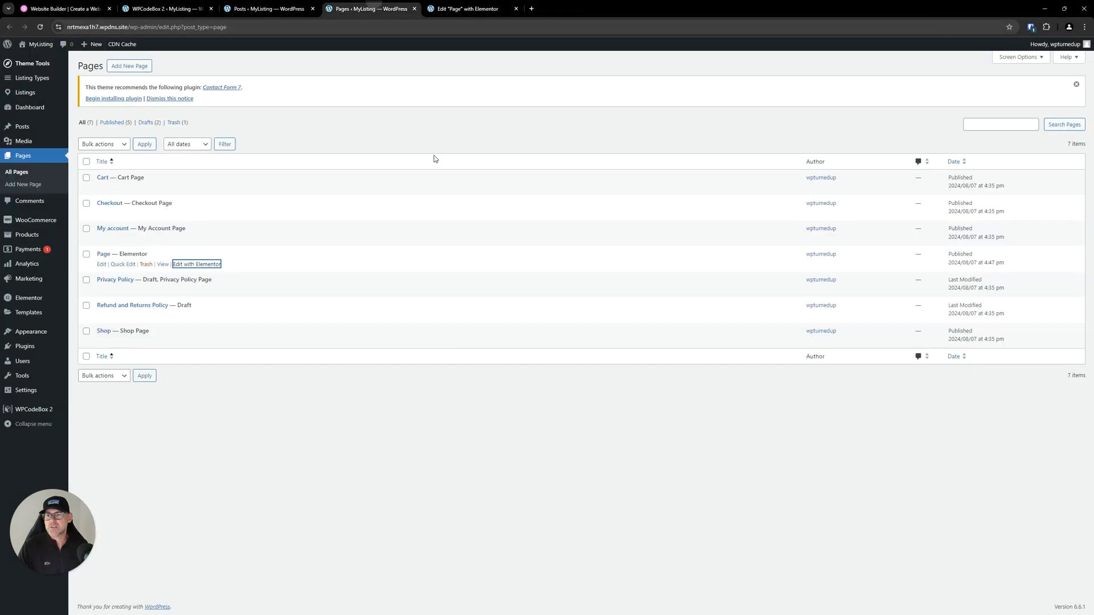
pyautogui.rightClick(162, 266)
pyautogui.click(191, 276)
pyautogui.moveTo(469, 3); pyautogui.dragTo(567, 5)
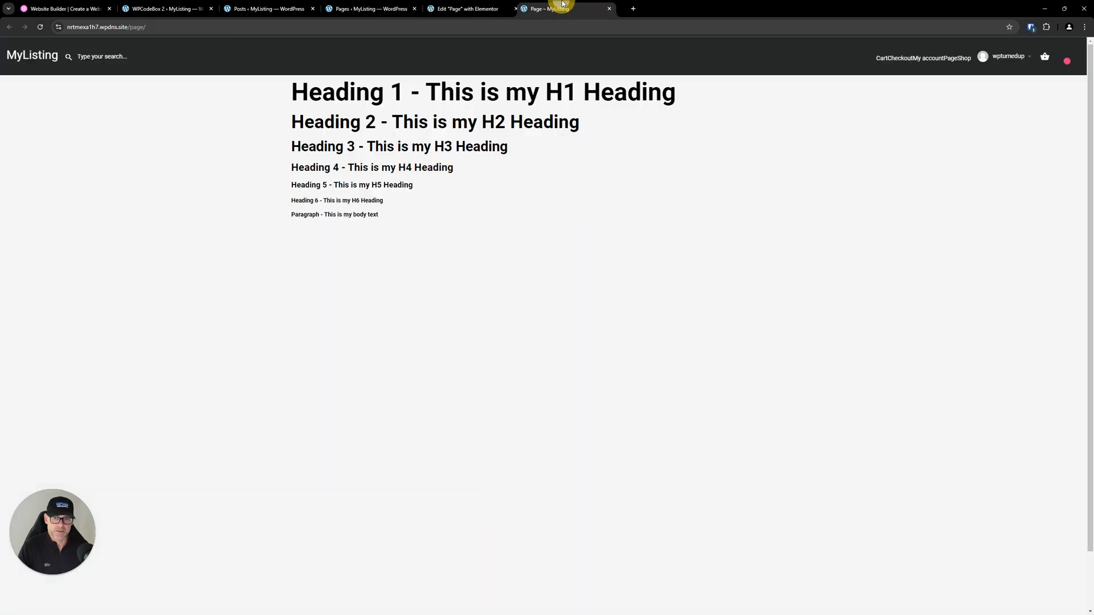
# - Inspect the published page and resize its responsive viewport to about 1296 px and back to 1800 px wide to compare heading sizes
pyautogui.rightClick(134, 268)
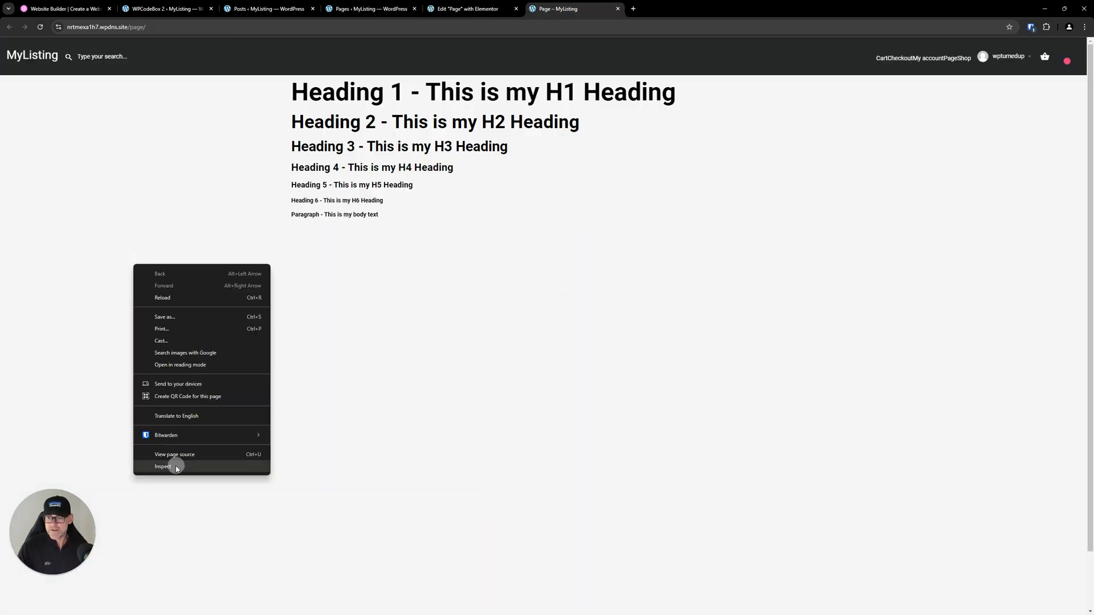
pyautogui.click(176, 463)
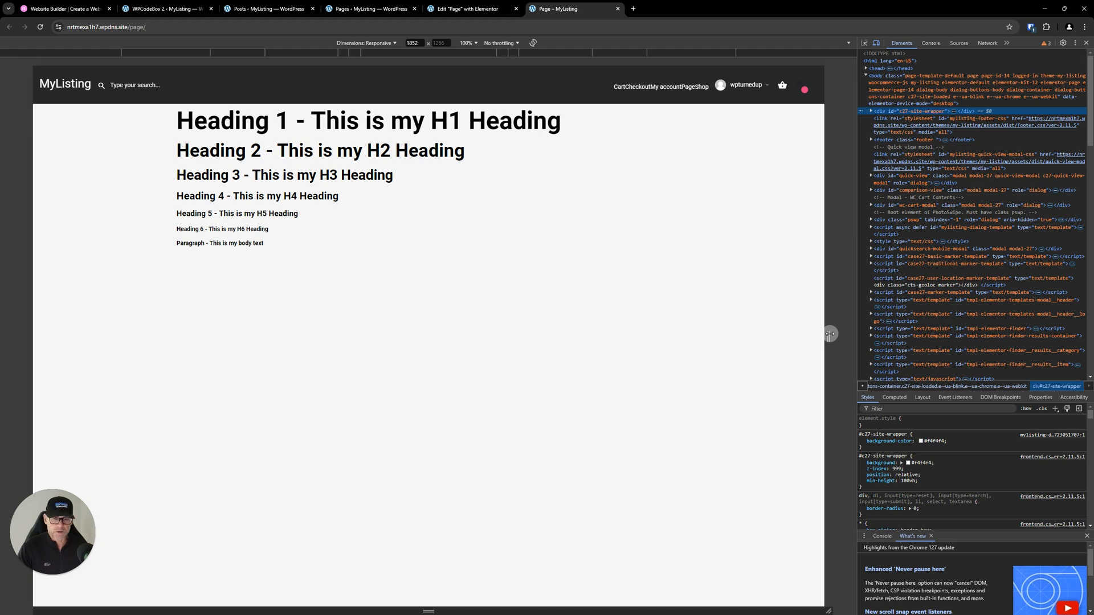
pyautogui.moveTo(830, 334); pyautogui.dragTo(710, 280)
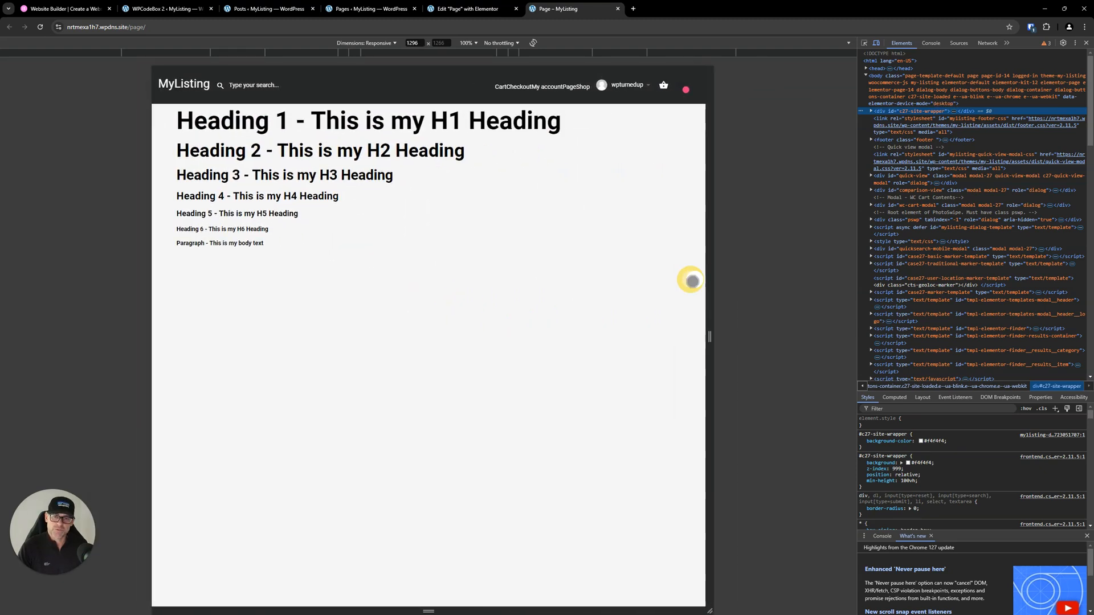
pyautogui.moveTo(705, 326); pyautogui.dragTo(815, 276)
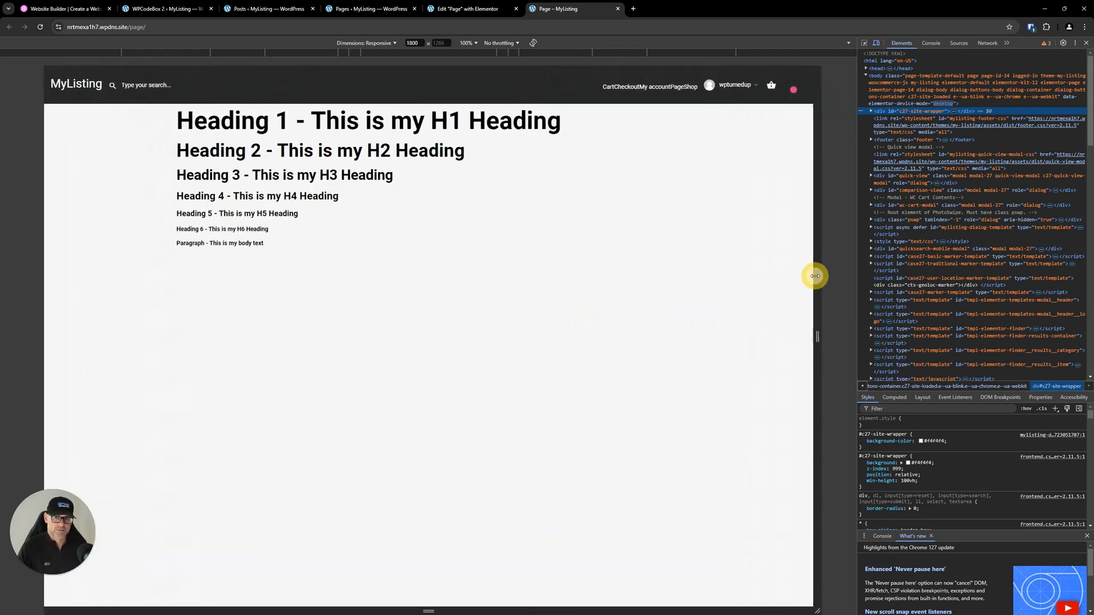
# - Return to the Elementor editor and review the body, link and H1 to H6 settings in the site-wide Typography theme style
pyautogui.click(456, 6)
pyautogui.click(454, 98)
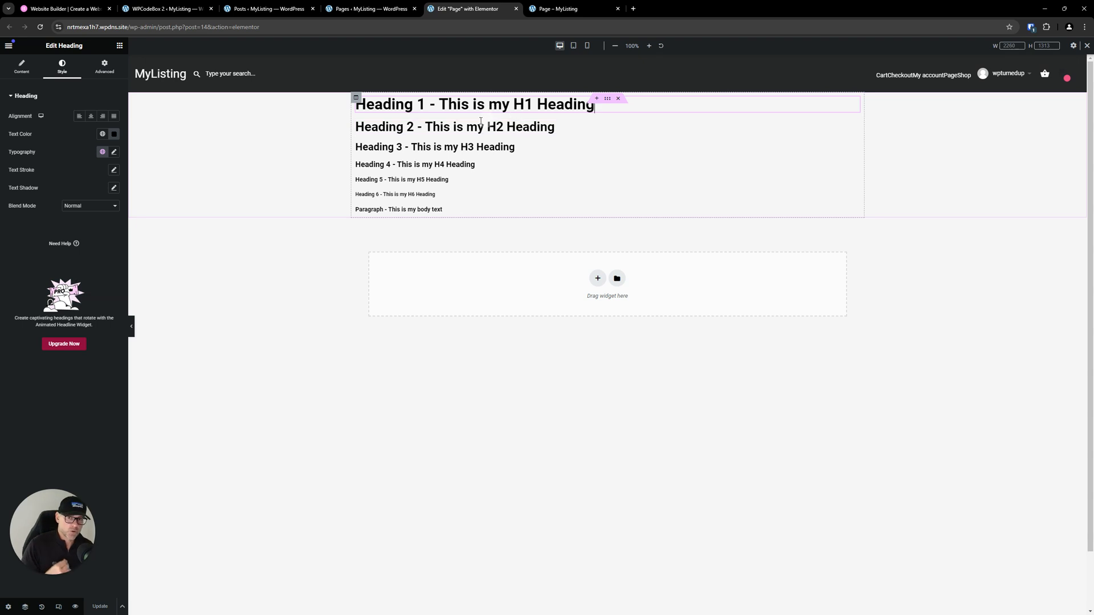
pyautogui.click(8, 47)
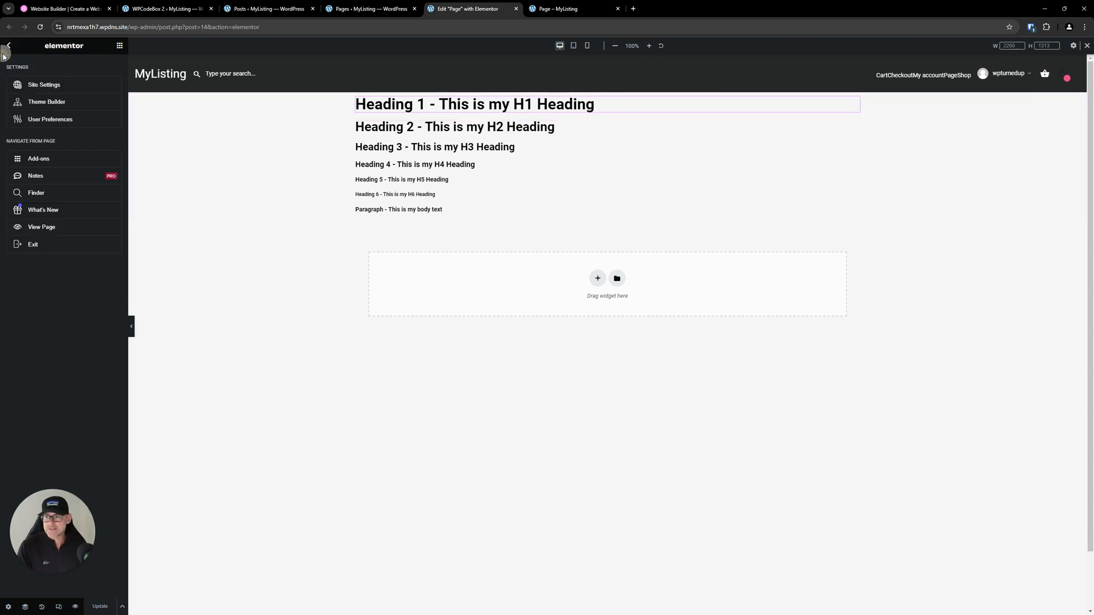
pyautogui.click(44, 85)
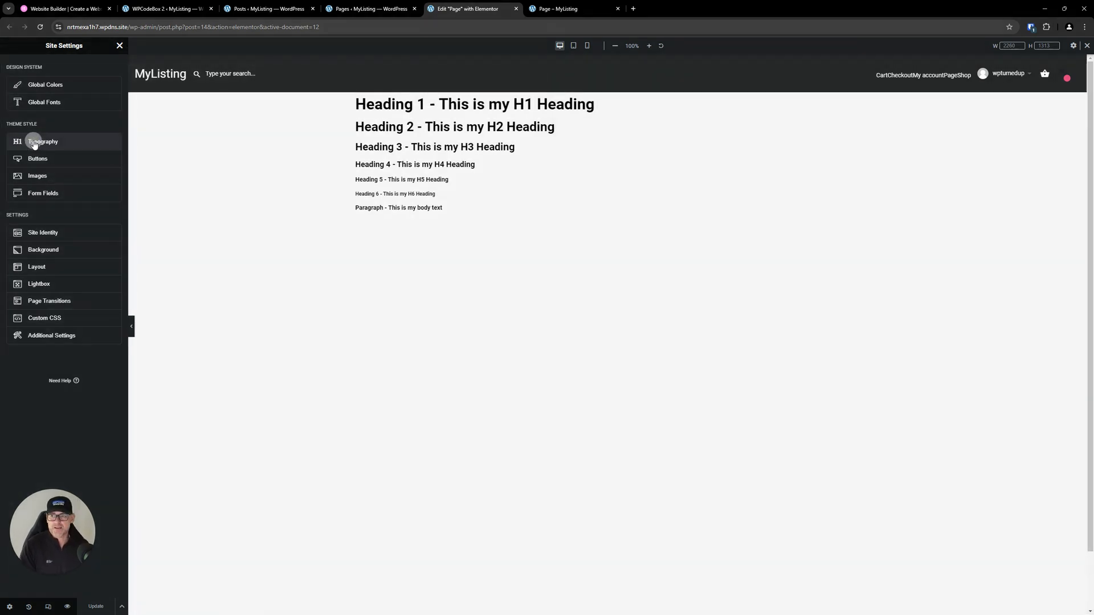
pyautogui.click(34, 143)
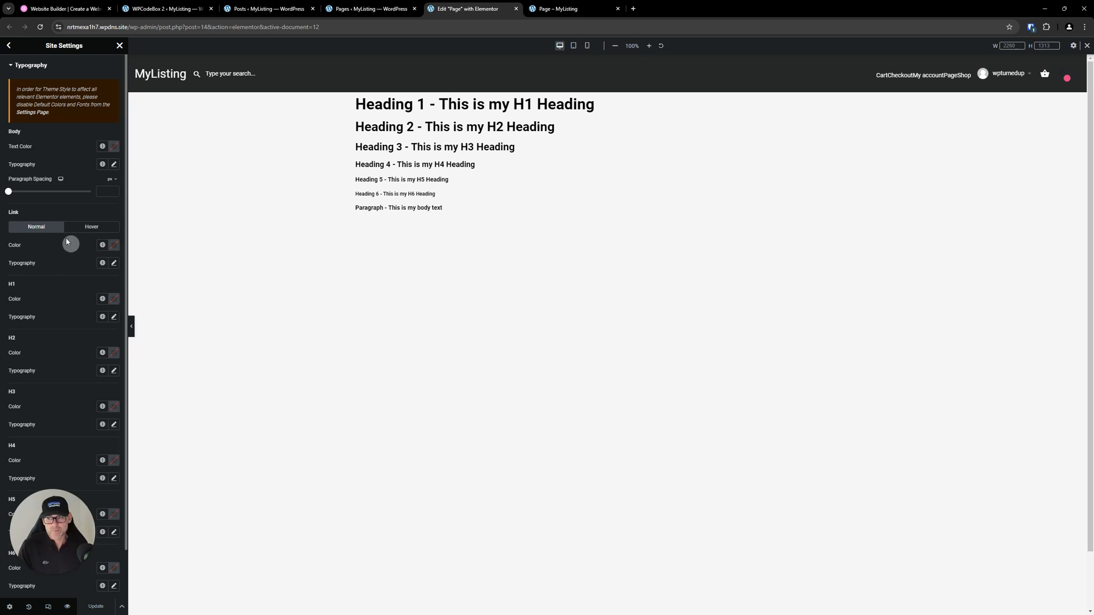
pyautogui.press('ctrl')
pyautogui.press('ctrl')
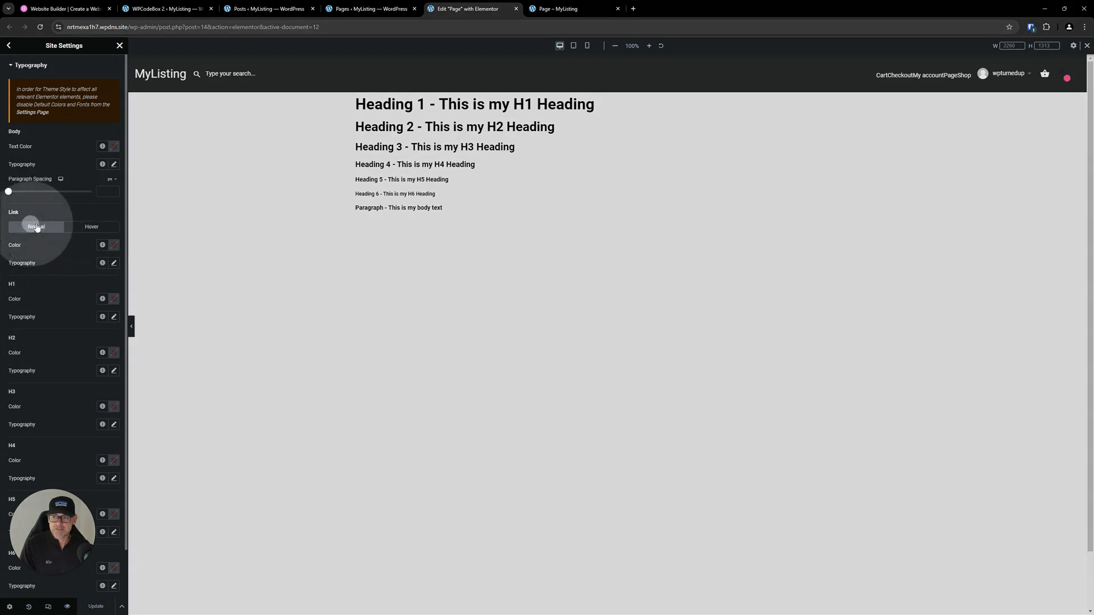
pyautogui.scroll(-2, 76, 347)
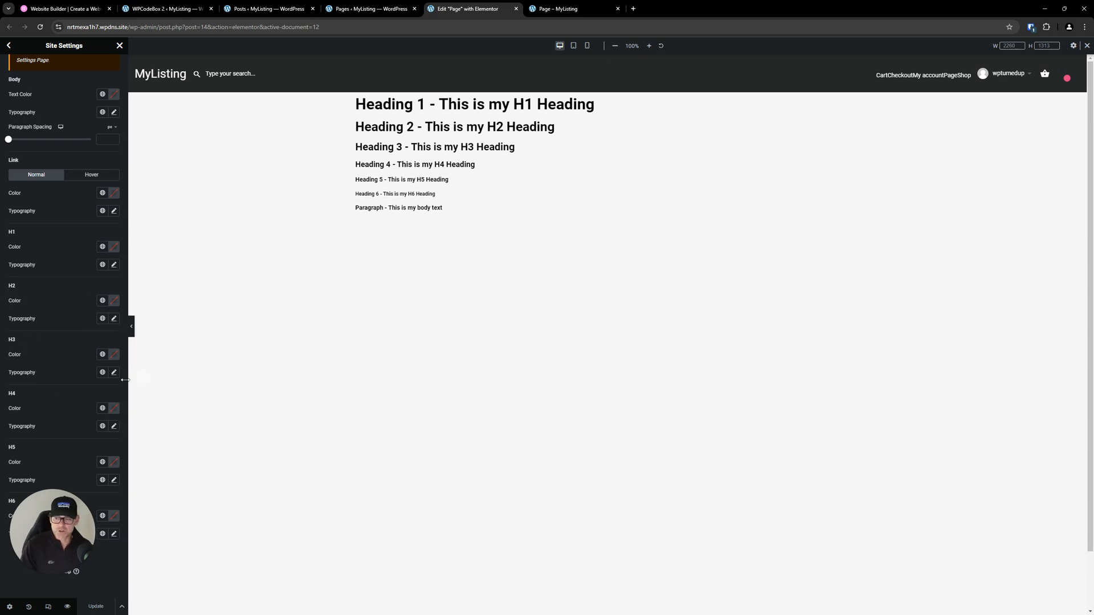
pyautogui.scroll(2, 106, 358)
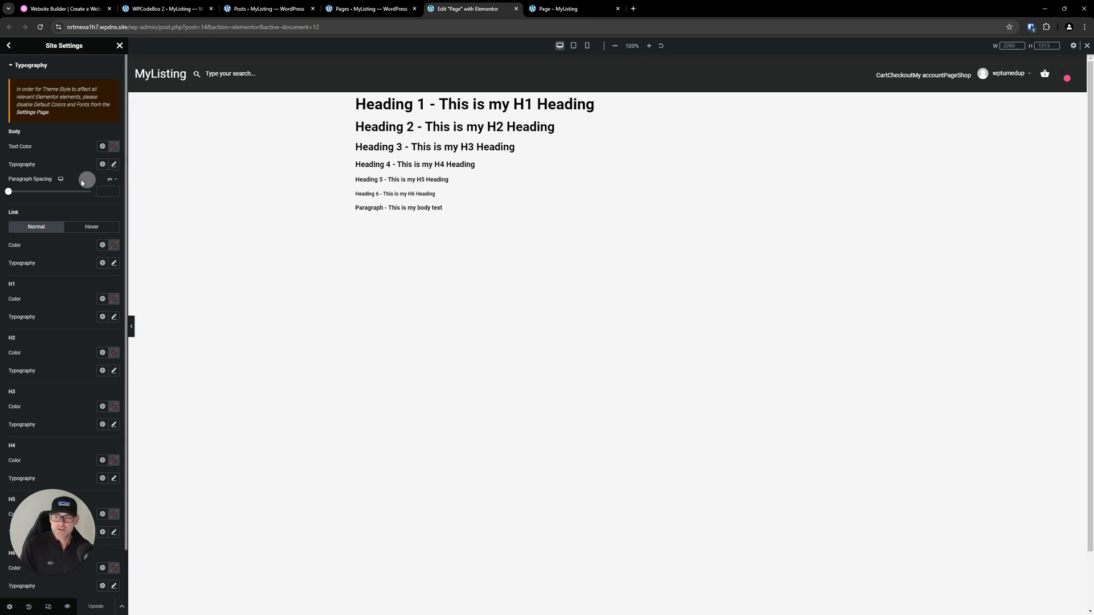
# - Set the site-wide body typography size to 1 rem and save the site settings
pyautogui.click(114, 164)
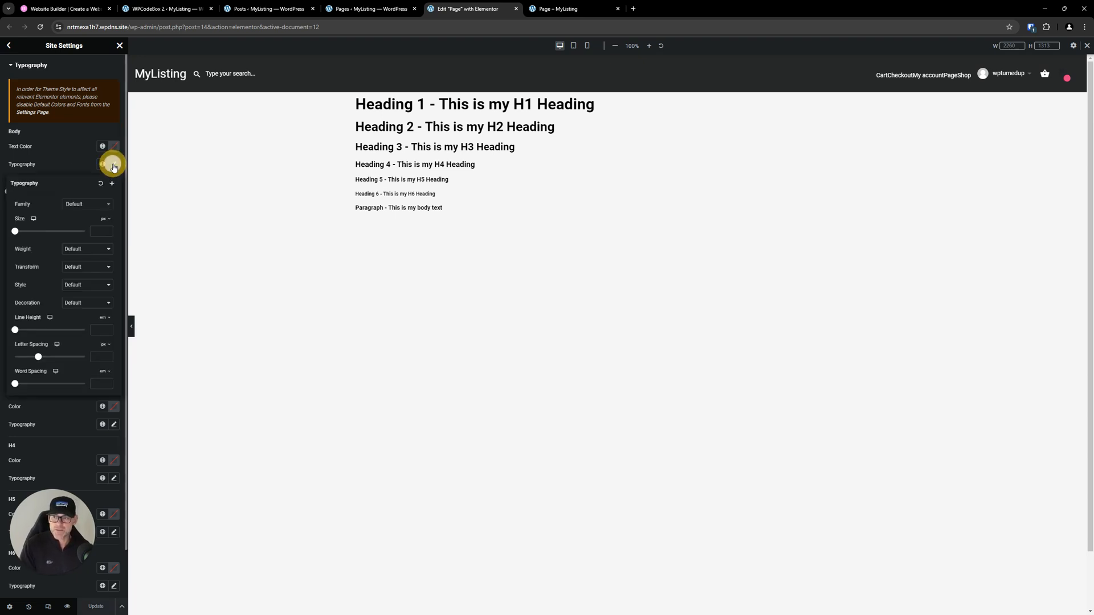
pyautogui.click(106, 220)
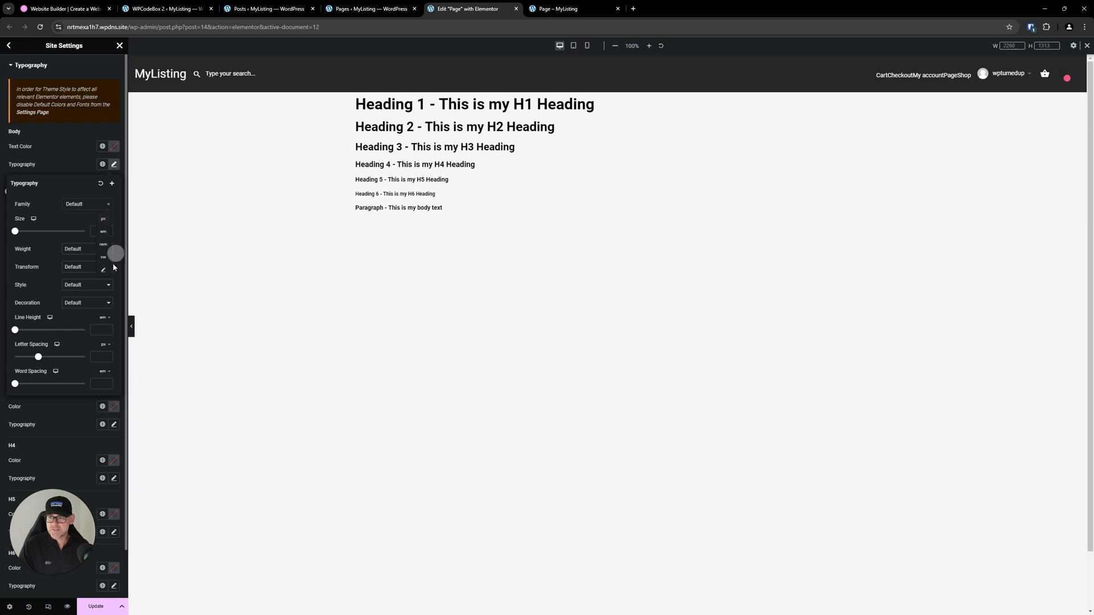
pyautogui.click(103, 245)
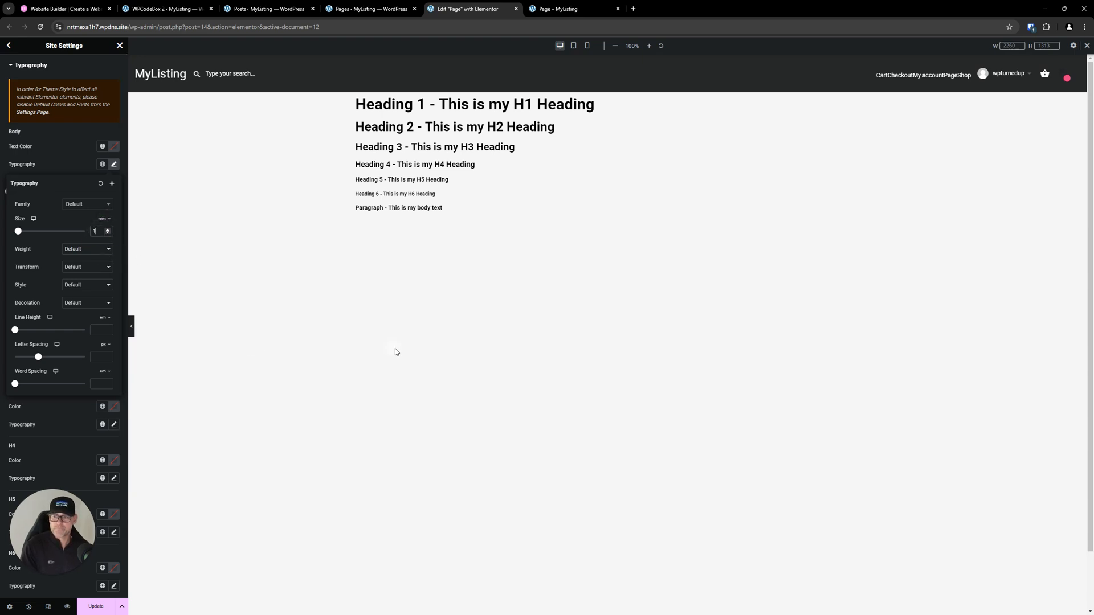
pyautogui.click(348, 345)
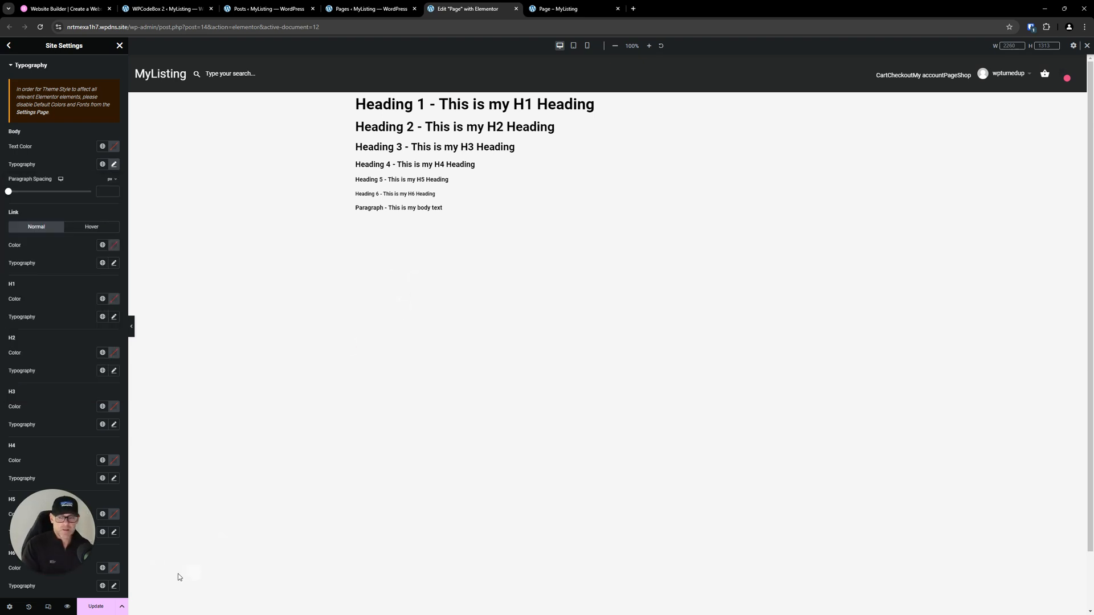
pyautogui.click(114, 607)
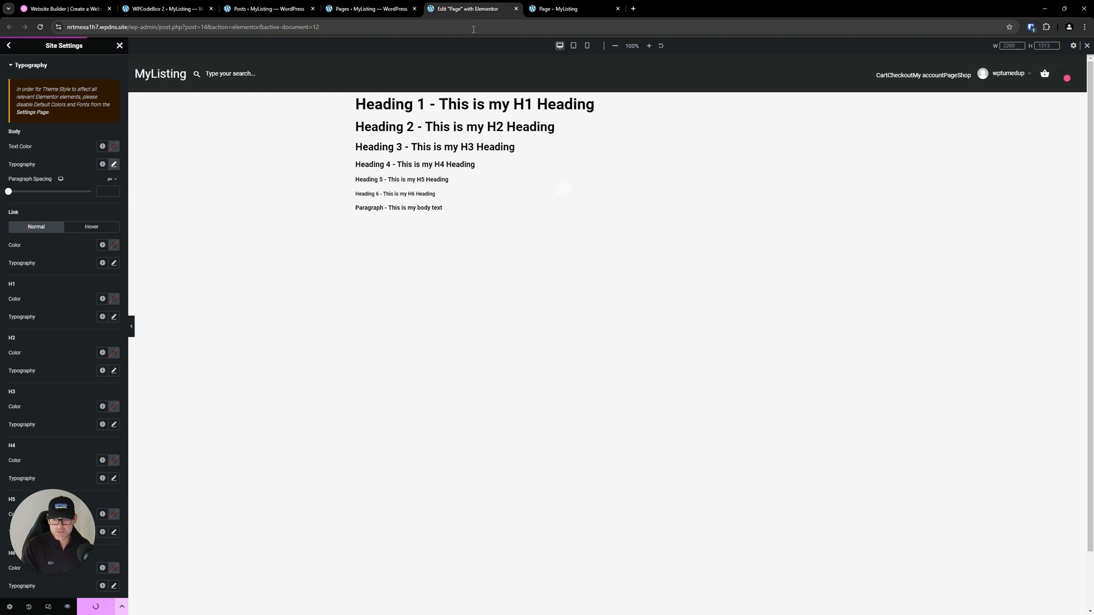
# - Append the commented REM to PX conversion fix, html { font-size: 16px !important; }, to the Global CSS snippet in WPCodeBox and save it
pyautogui.click(159, 5)
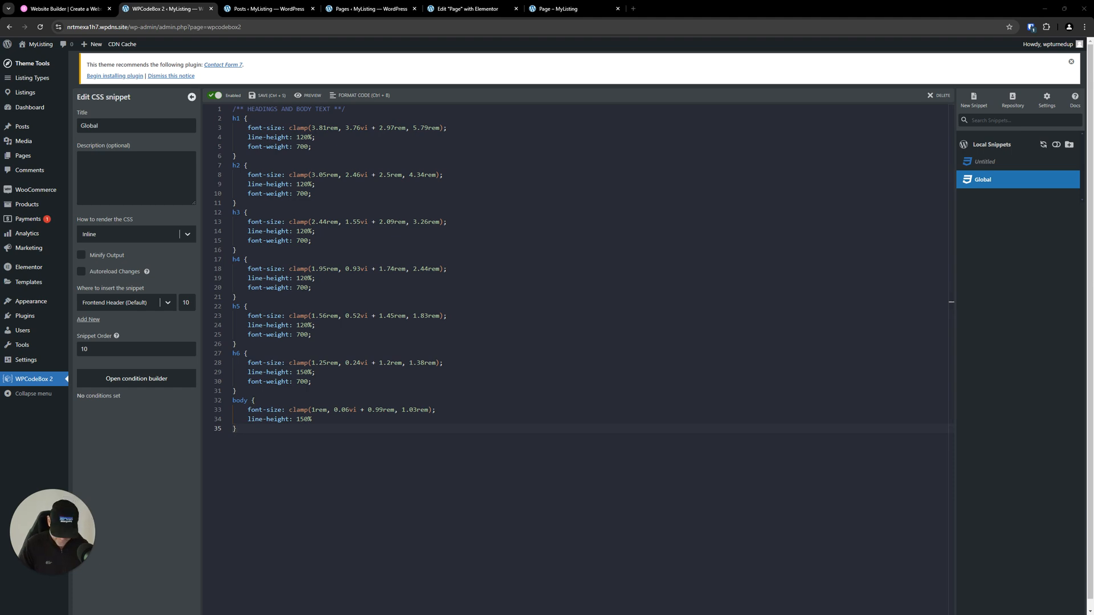
pyautogui.click(271, 435)
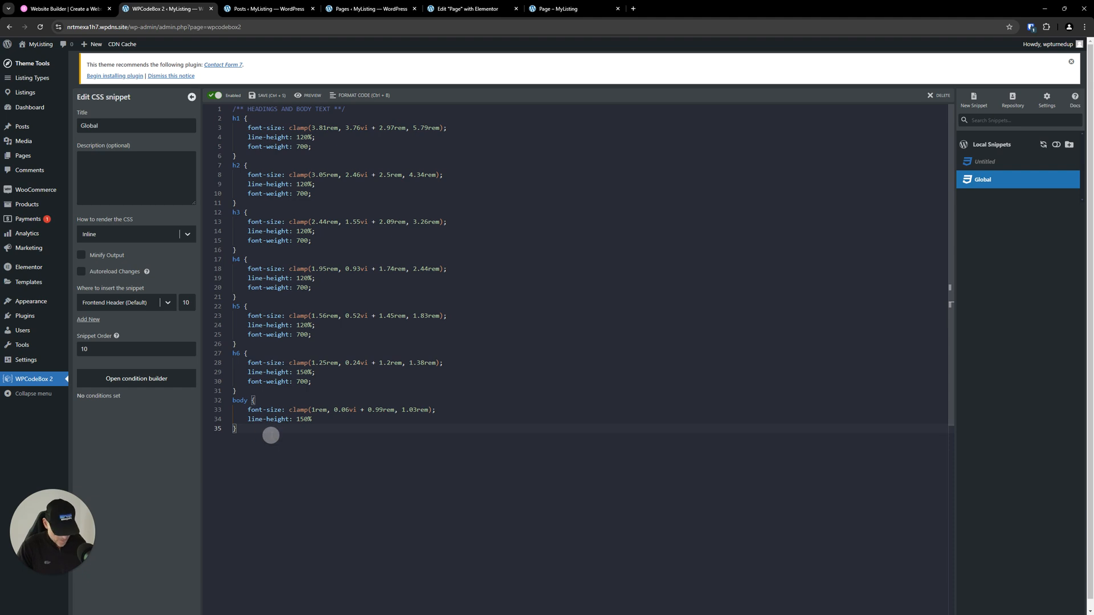
pyautogui.write('/** REM TO PX CONVERSION FIX FOR MYLISTING - MORE INFO >> https://mylisting.club/resources/starter-sites/fit ******/ html {     font-size: 16px !important; }')
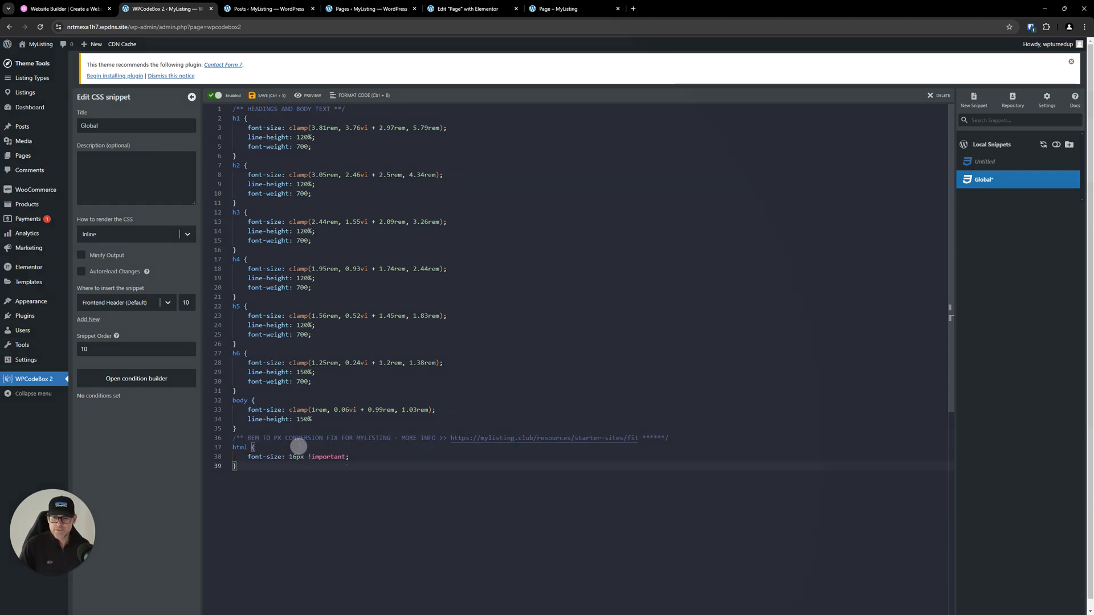
pyautogui.press('ctrl')
pyautogui.press('ctrl')
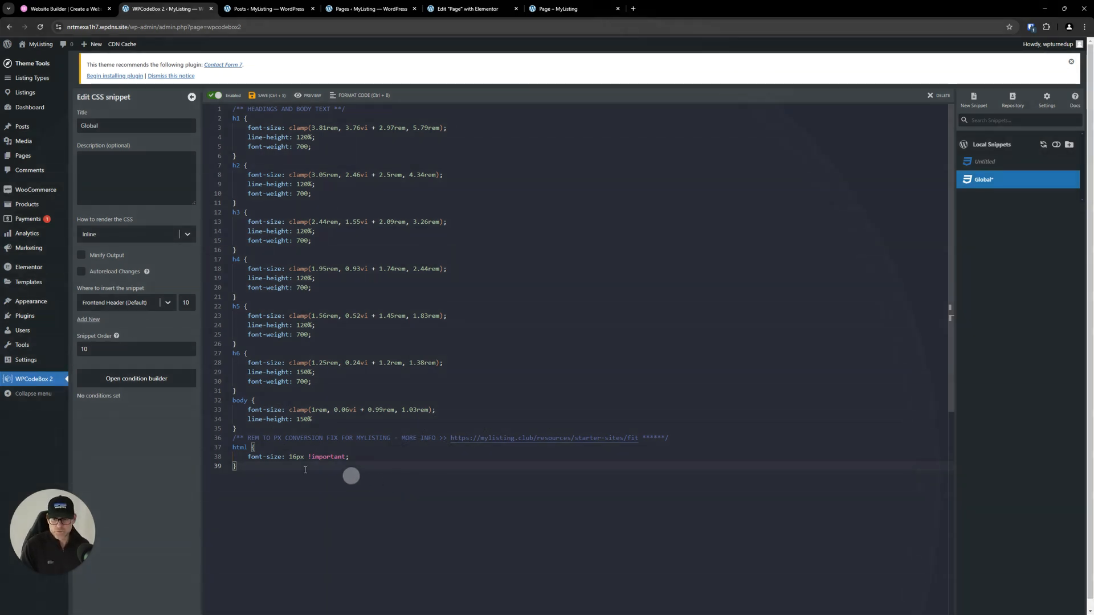
pyautogui.moveTo(349, 469); pyautogui.dragTo(233, 454)
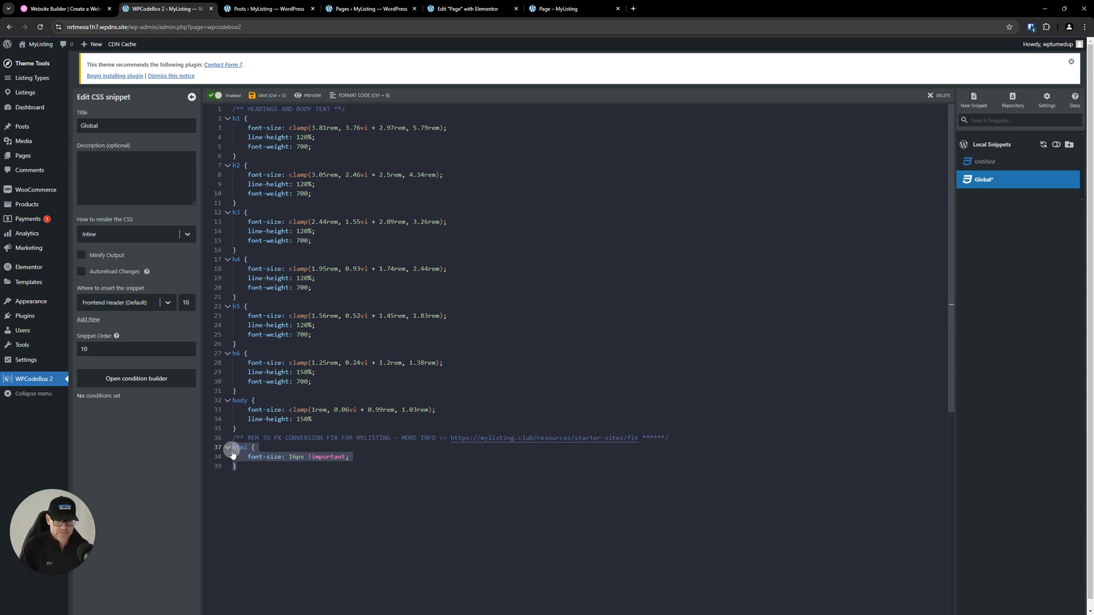
pyautogui.click(249, 100)
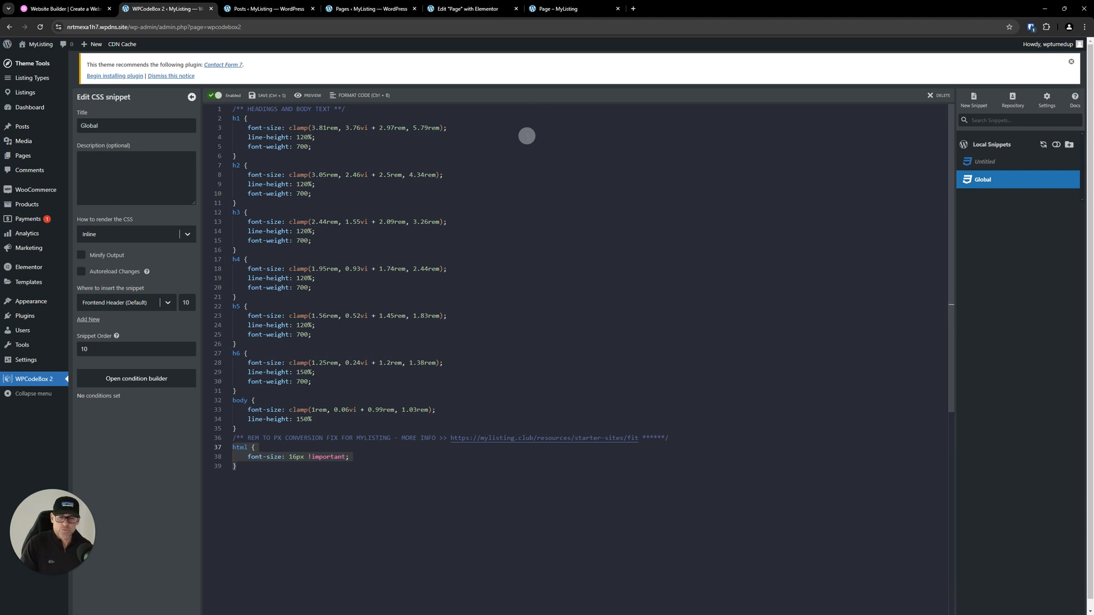
# - Go back to the Site Settings overview in the Elementor editor and recheck the Global snippet in WPCodeBox
pyautogui.click(488, 3)
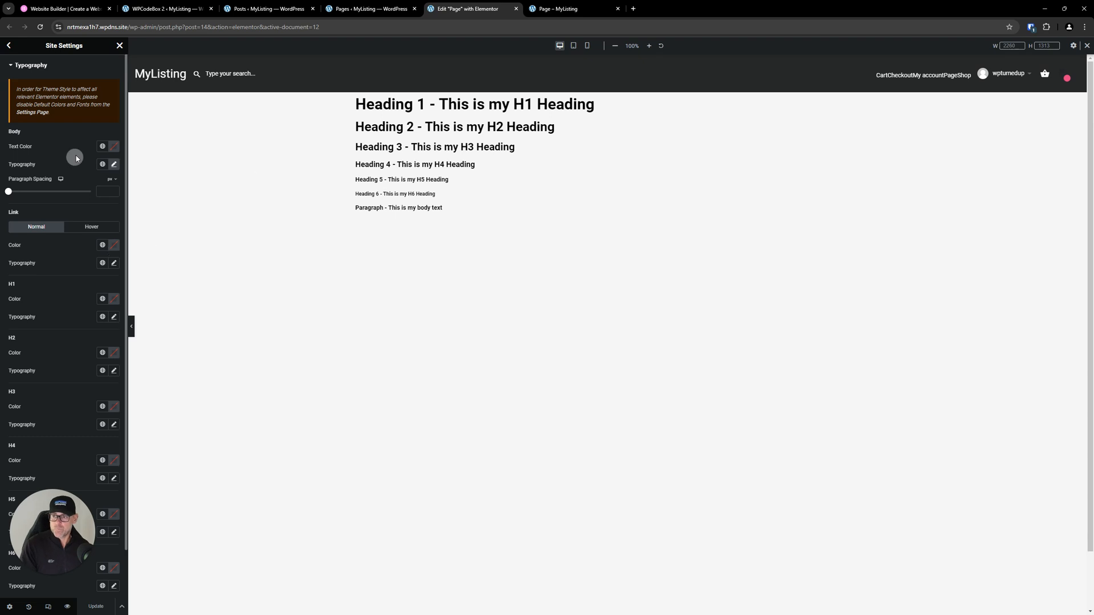
pyautogui.click(9, 45)
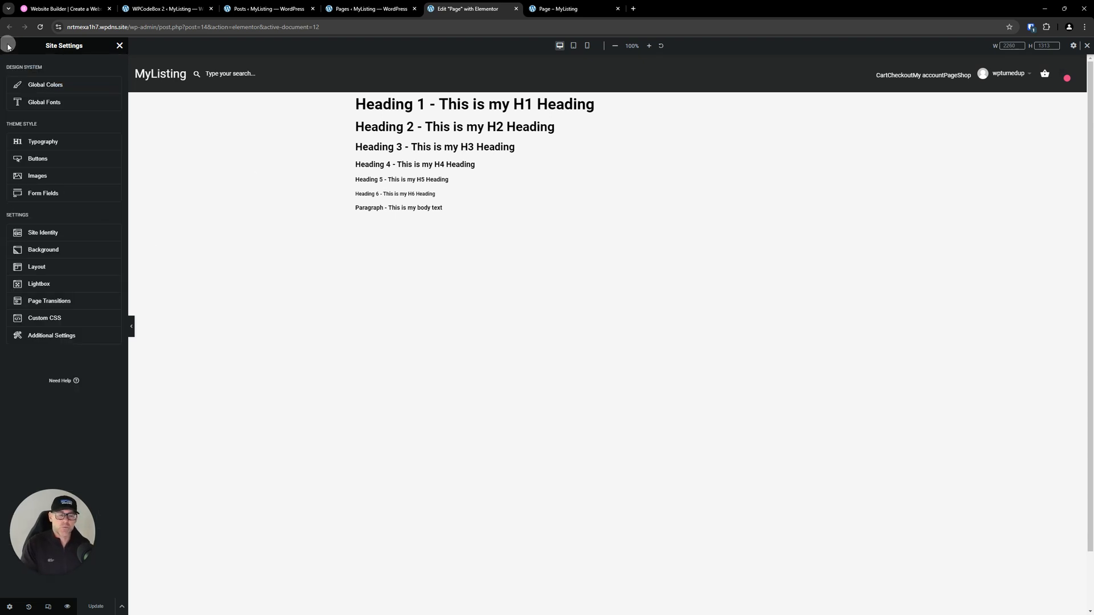
pyautogui.click(166, 9)
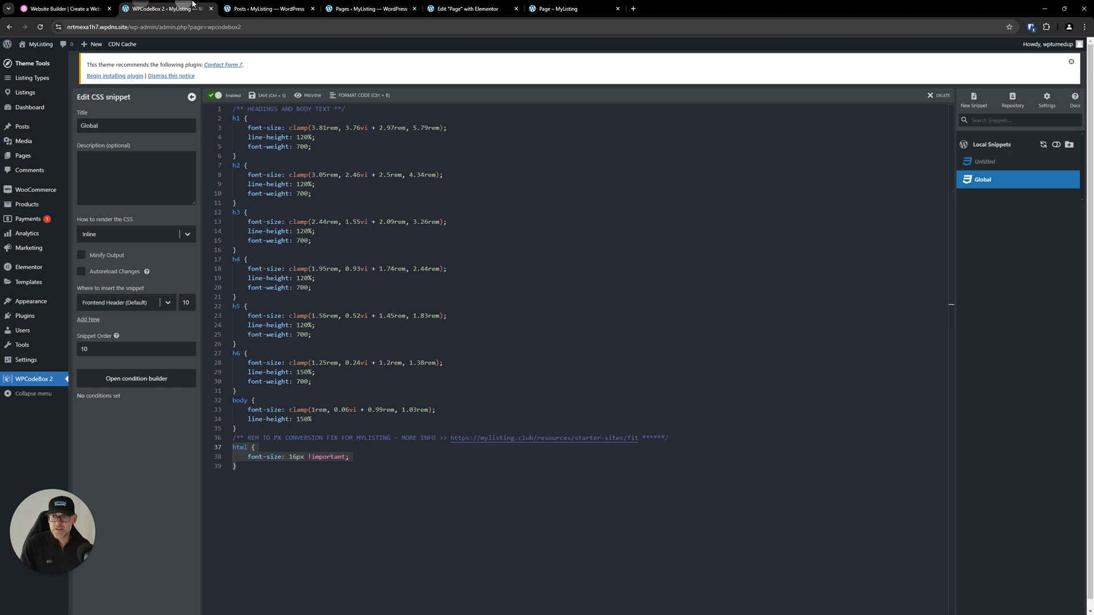
# - Open the theme Customizer in a separate browser tab from the WordPress admin
pyautogui.click(239, 9)
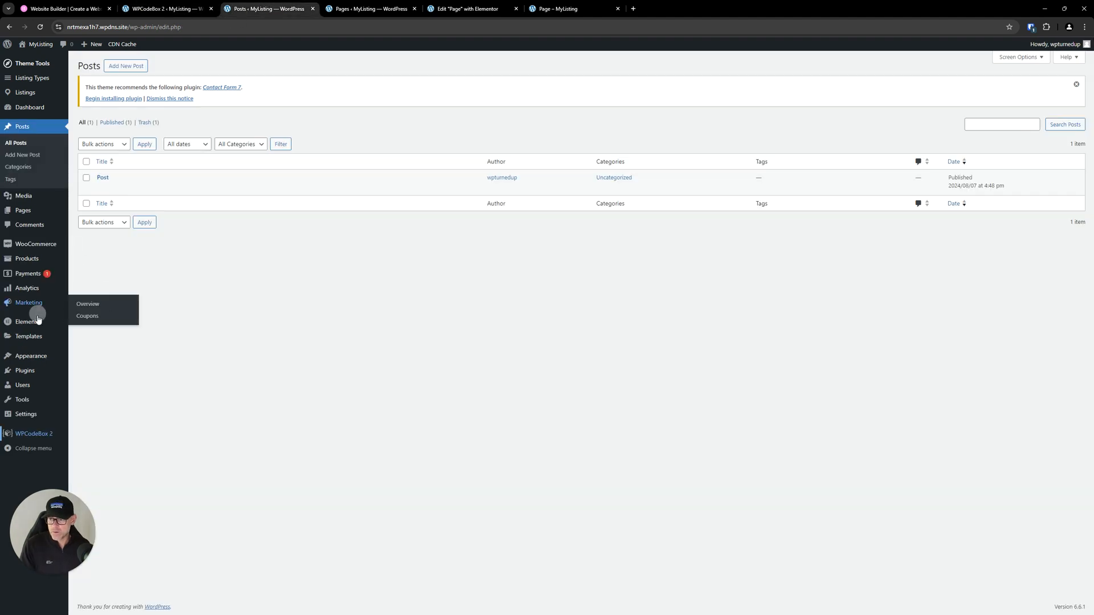
pyautogui.moveTo(37, 357)
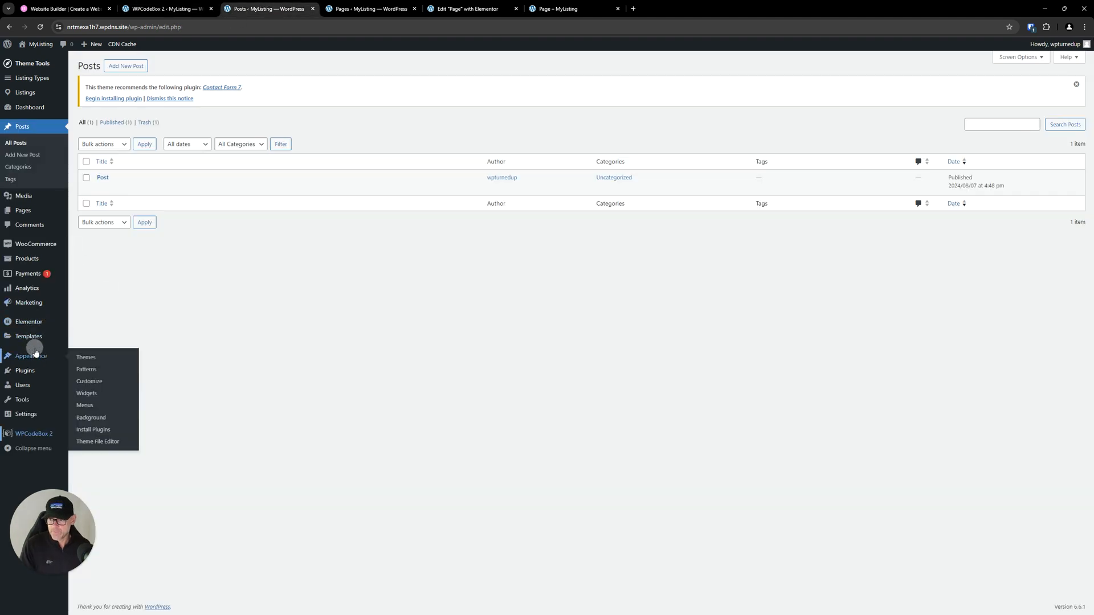
pyautogui.rightClick(88, 381)
pyautogui.click(132, 392)
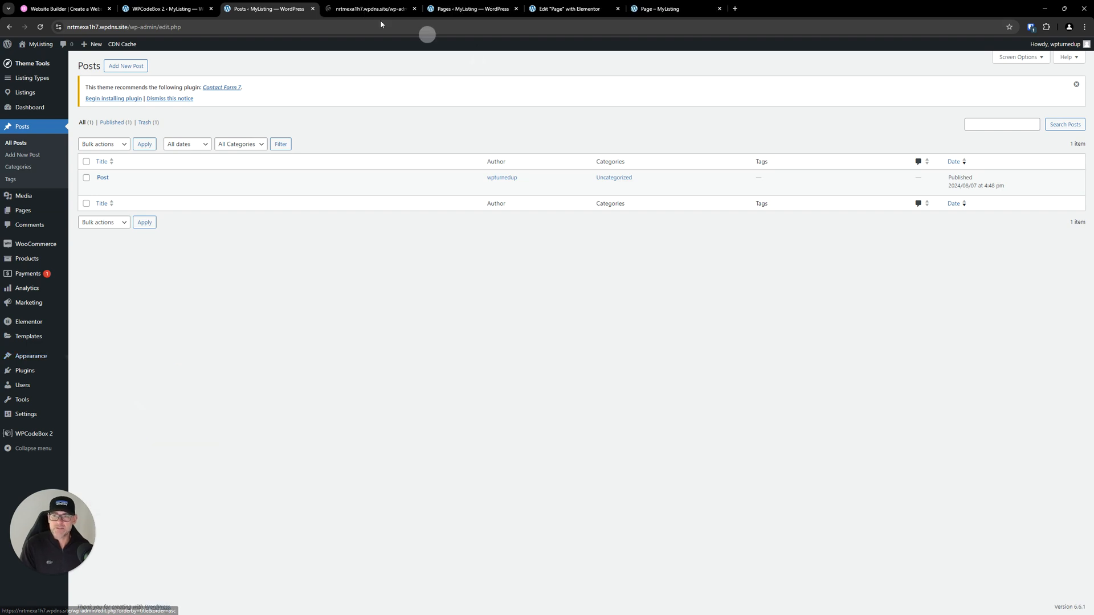
pyautogui.click(365, 8)
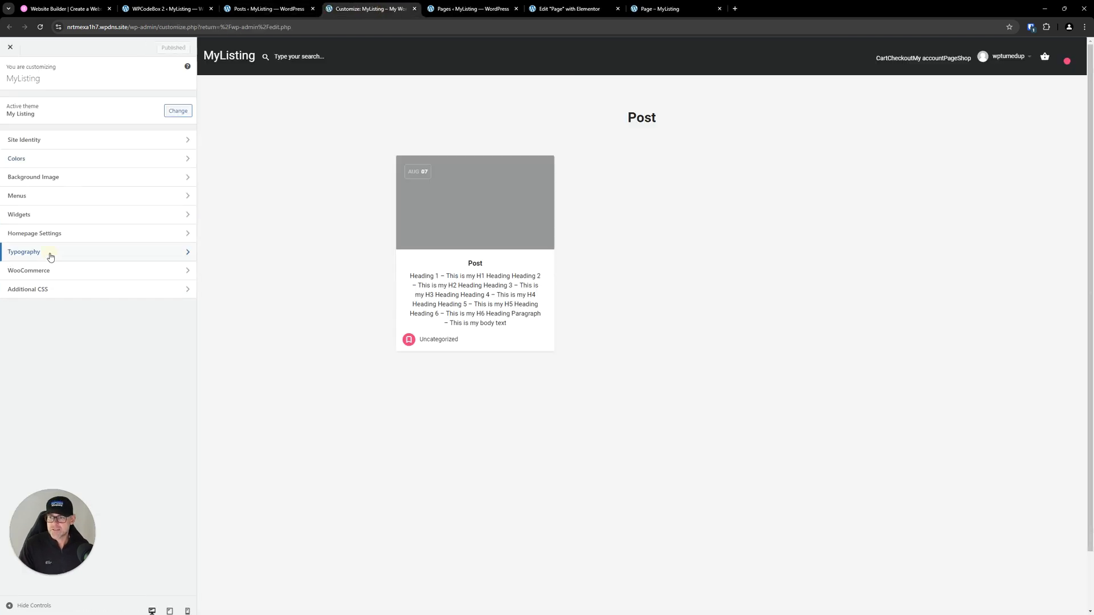
# - Examine the font size and weight options for the Header under the Customizer's Typography settings, and close the Customizer
pyautogui.click(50, 257)
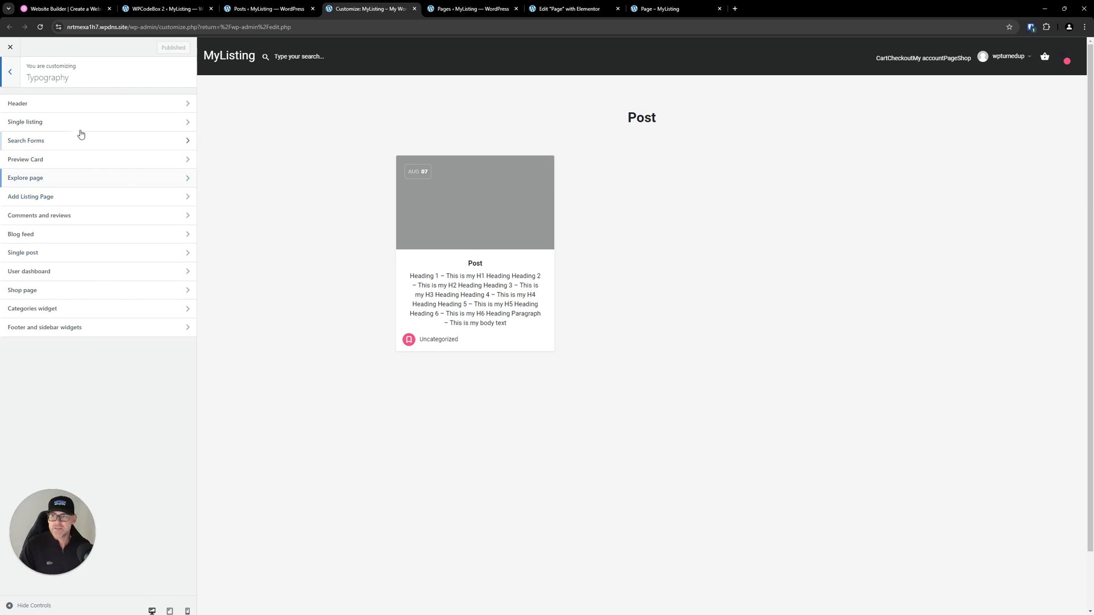
pyautogui.click(88, 105)
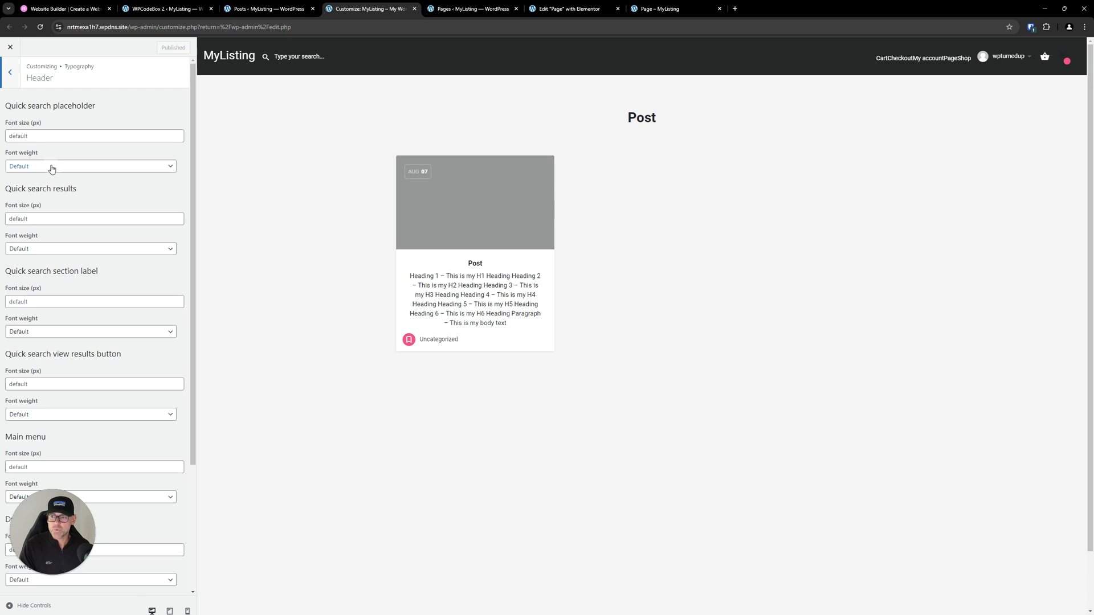
pyautogui.click(52, 166)
pyautogui.click(43, 140)
pyautogui.click(47, 137)
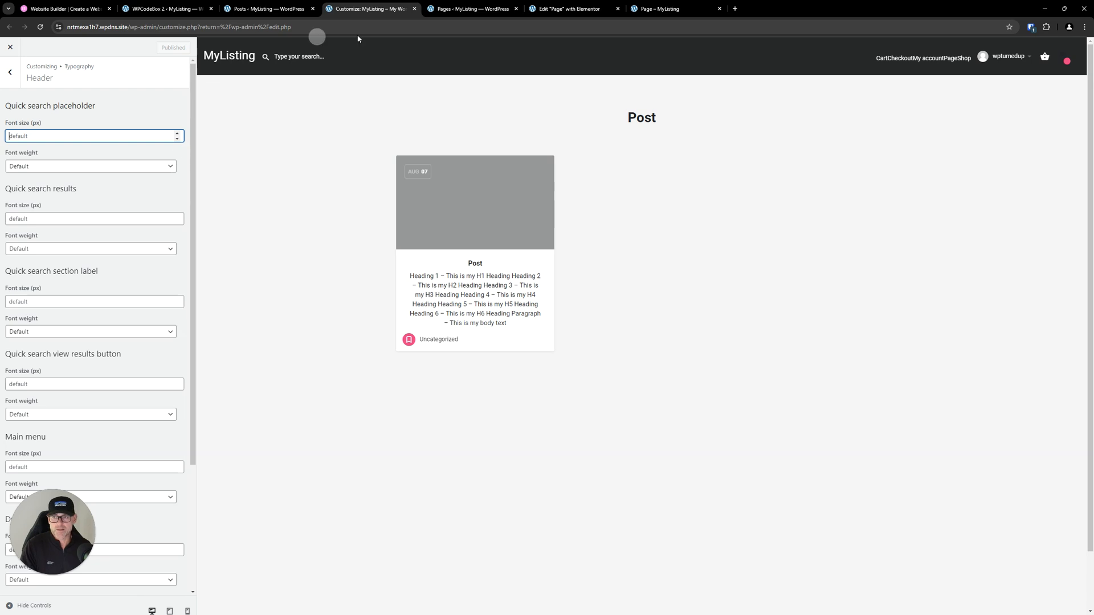
pyautogui.click(414, 9)
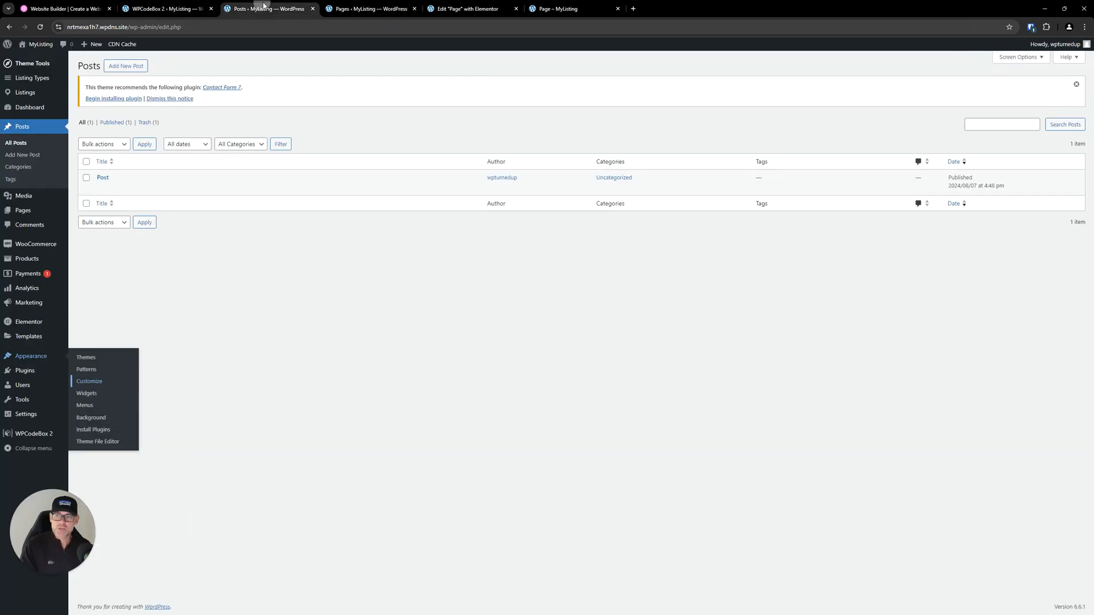
# - Check the Typography section of the MyListing Theme Options in a separate browser tab and close it
pyautogui.moveTo(34, 63)
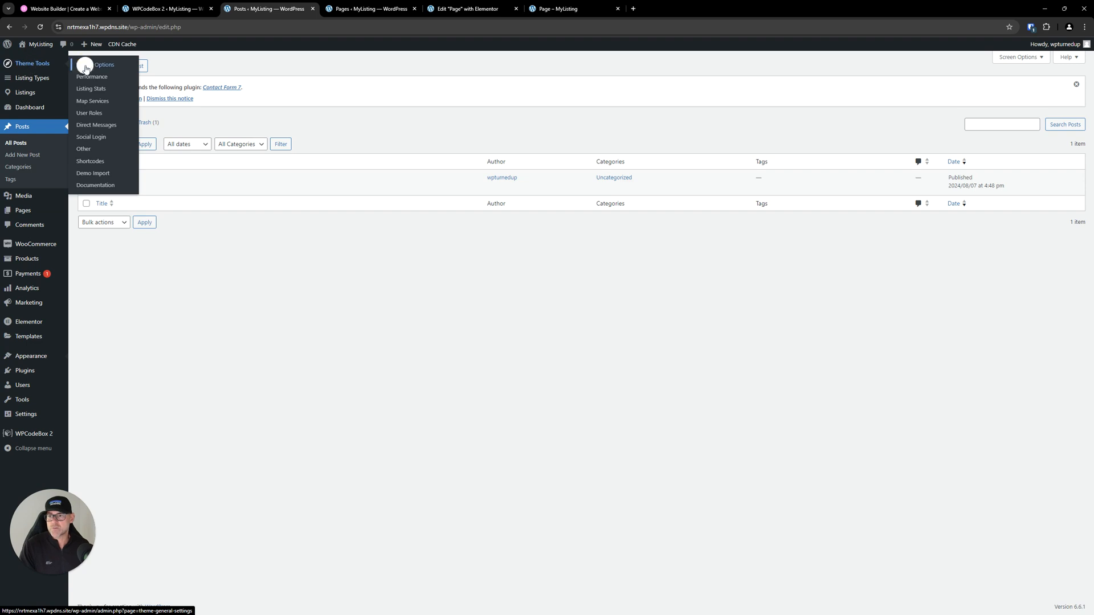
pyautogui.rightClick(86, 66)
pyautogui.click(116, 76)
pyautogui.click(367, 9)
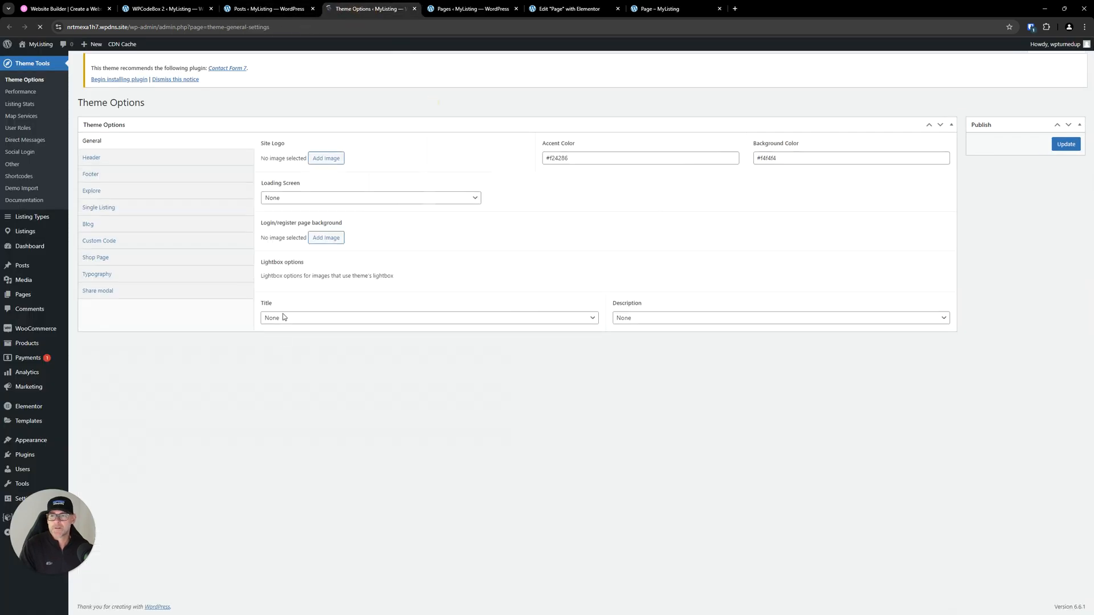
pyautogui.click(111, 278)
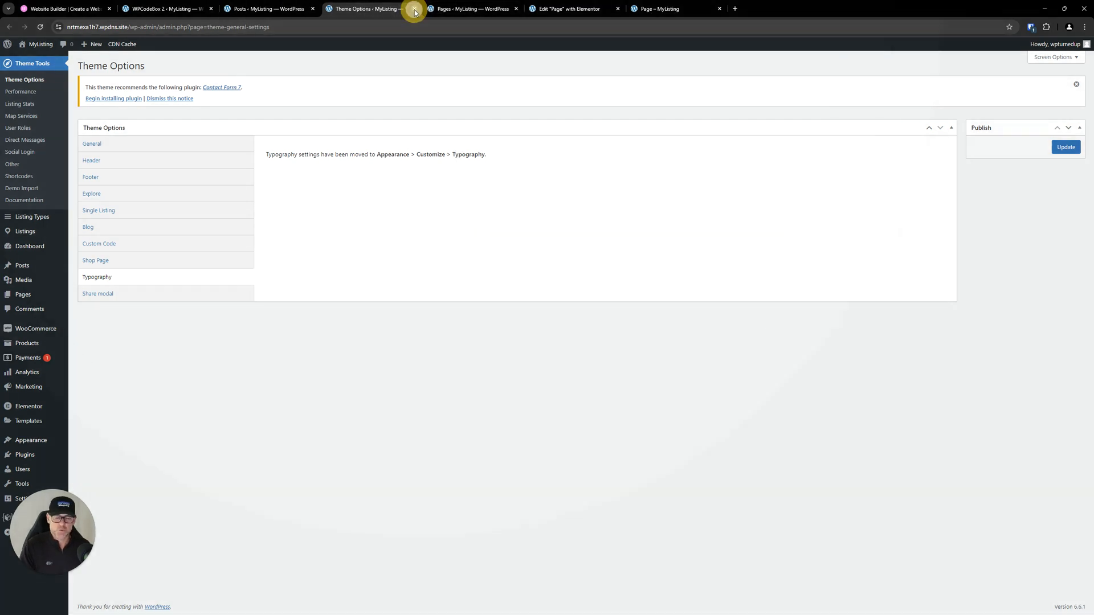
pyautogui.click(414, 8)
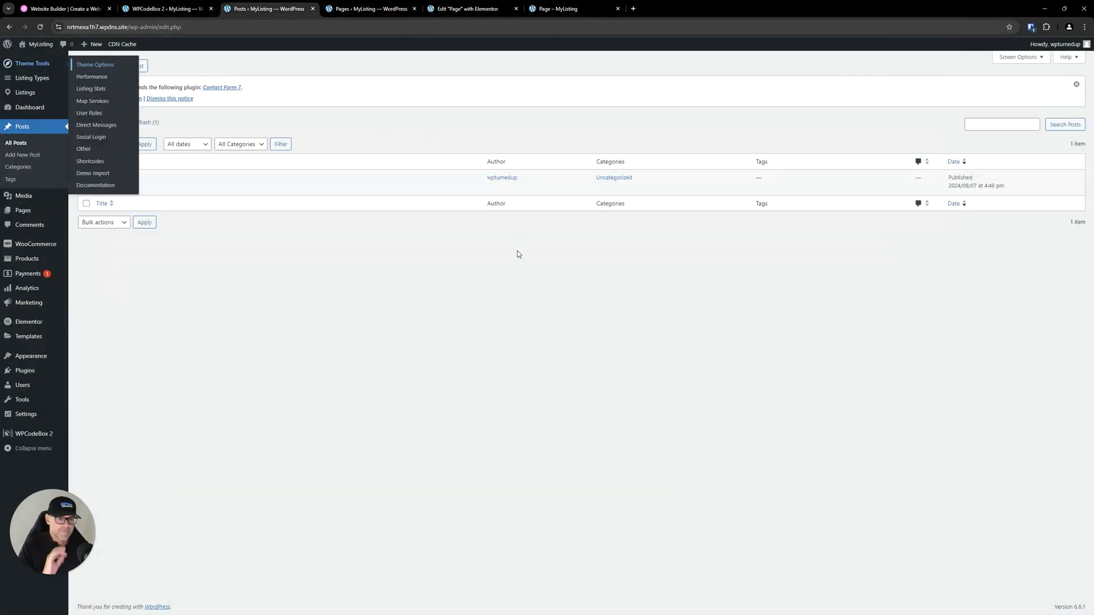
pyautogui.click(437, 346)
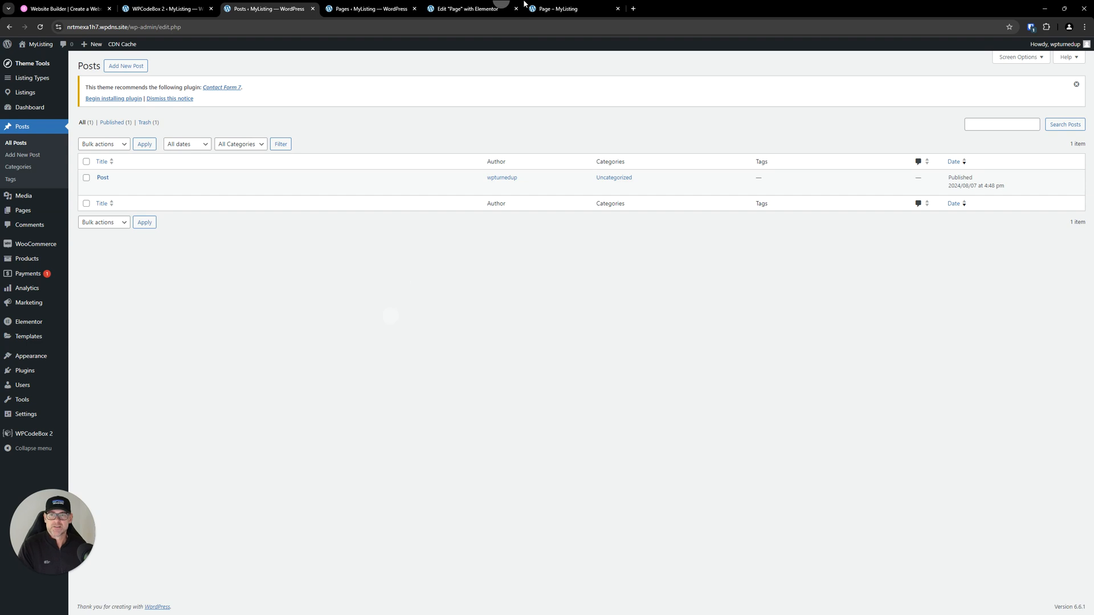
# - Move the published page's browser tab to the front and close the Website Builder tab, returning to the Elementor editor
pyautogui.click(550, 9)
pyautogui.click(464, 8)
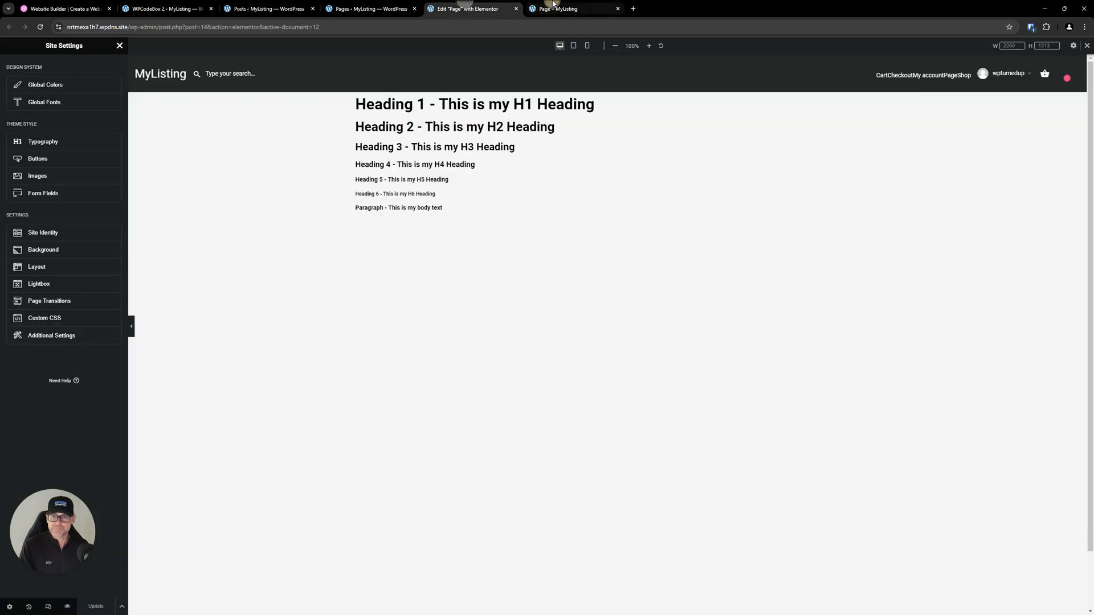
pyautogui.moveTo(553, 6); pyautogui.dragTo(57, 9)
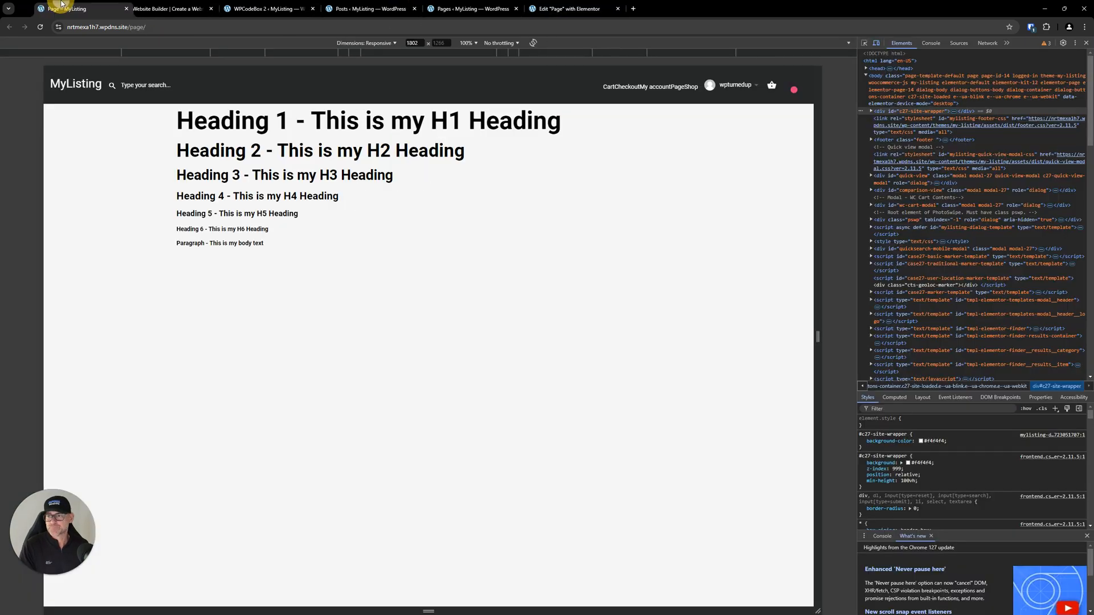
pyautogui.click(210, 10)
pyautogui.click(458, 3)
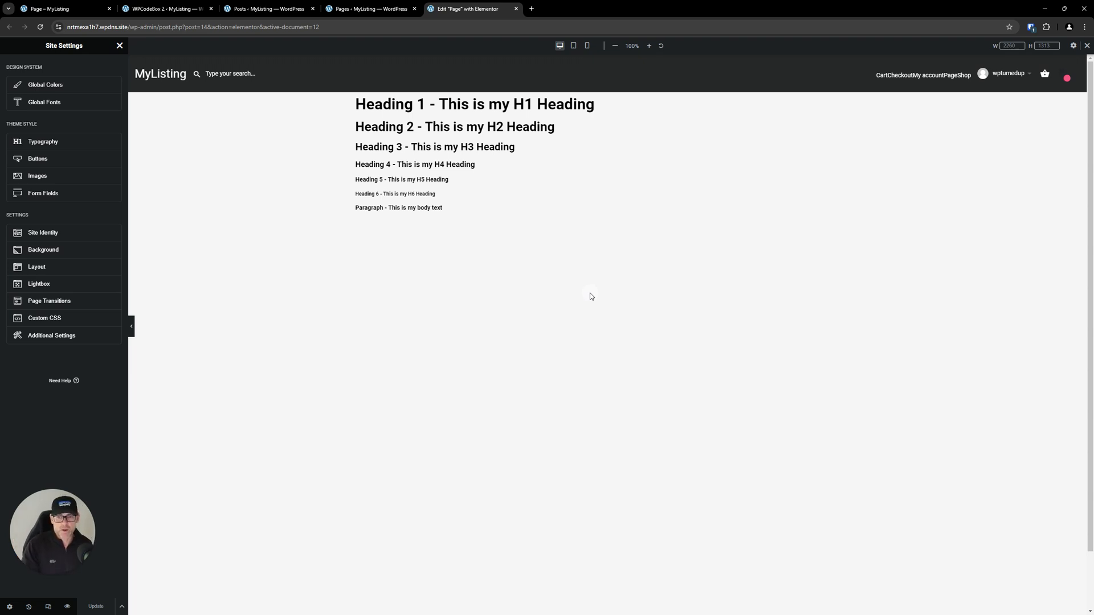
# - Leave the site settings for the H1 heading widget's typography options, and move the published page's browser tab behind the Elementor editor tab
pyautogui.click(120, 44)
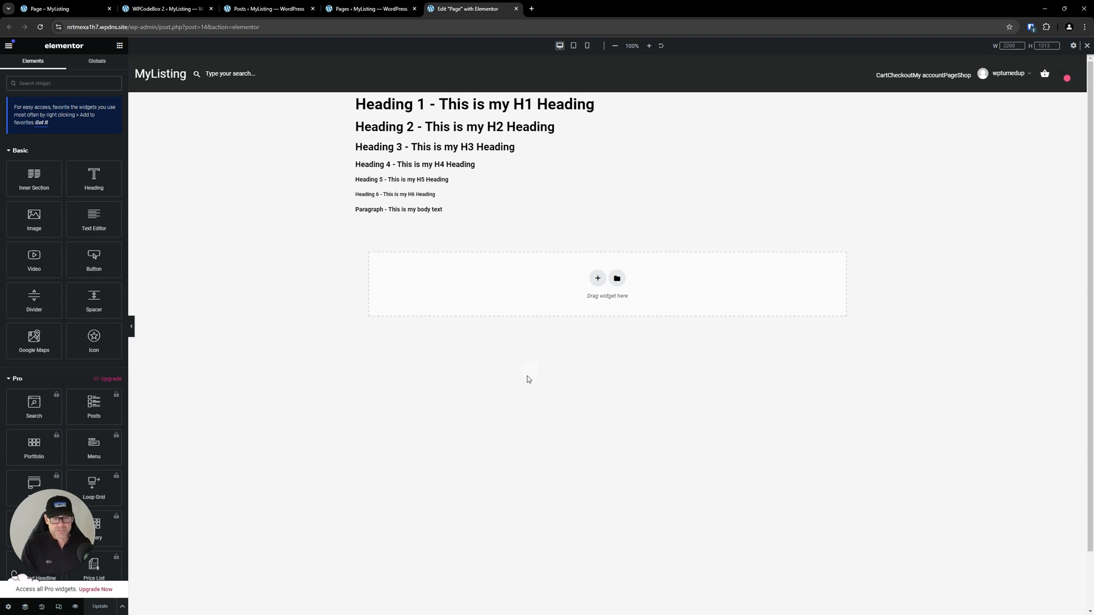
pyautogui.click(440, 106)
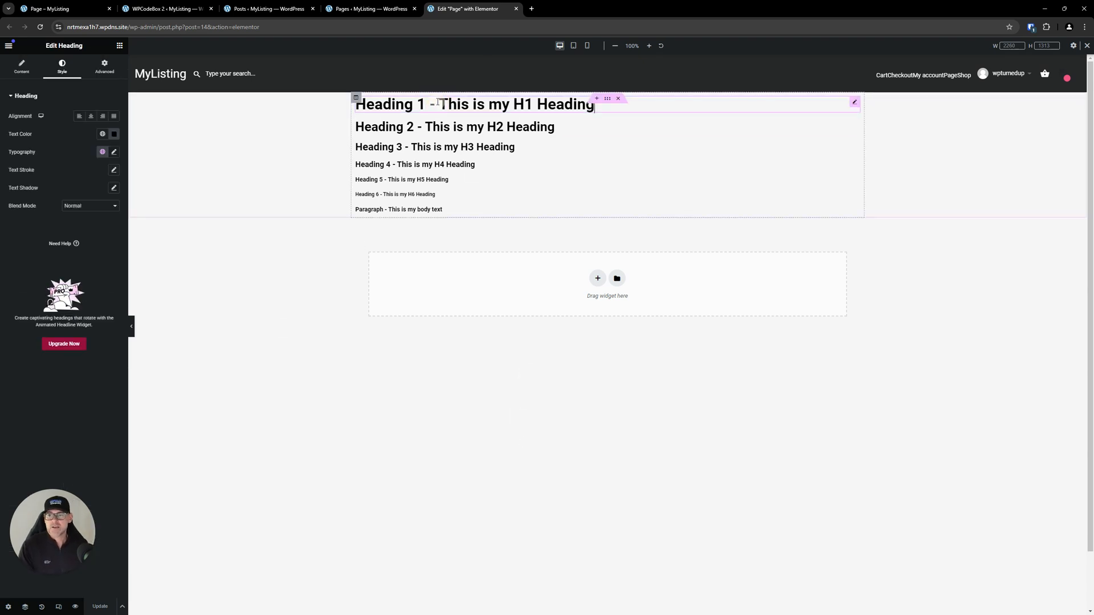
pyautogui.click(114, 153)
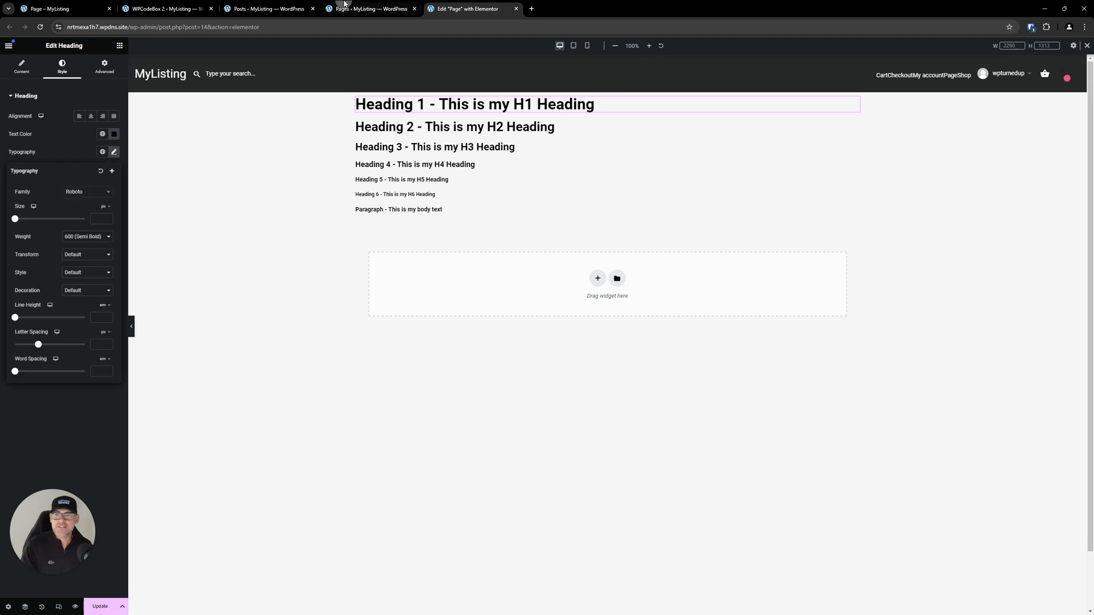
pyautogui.moveTo(63, 7); pyautogui.dragTo(537, 4)
pyautogui.click(368, 8)
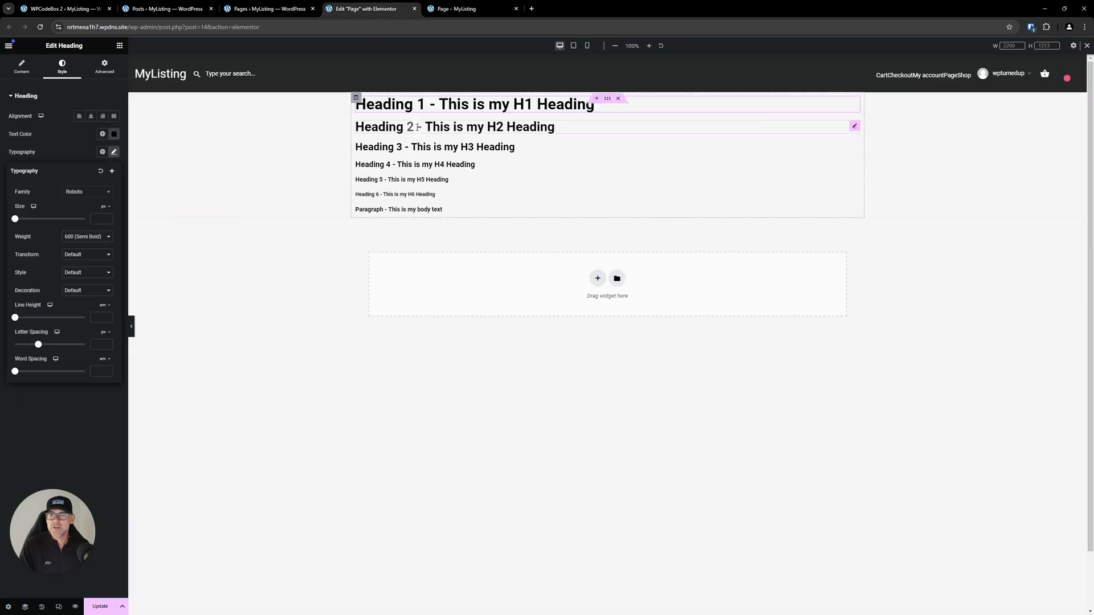
# - Set the H1 heading widget's typography size to 88 px and update the page
pyautogui.click(426, 110)
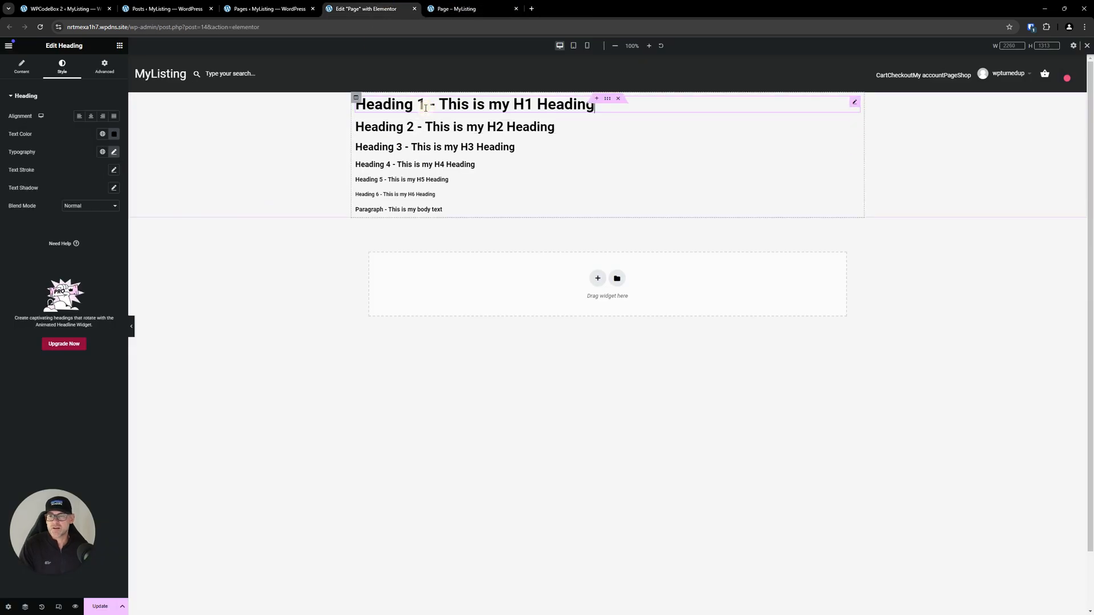
pyautogui.click(114, 152)
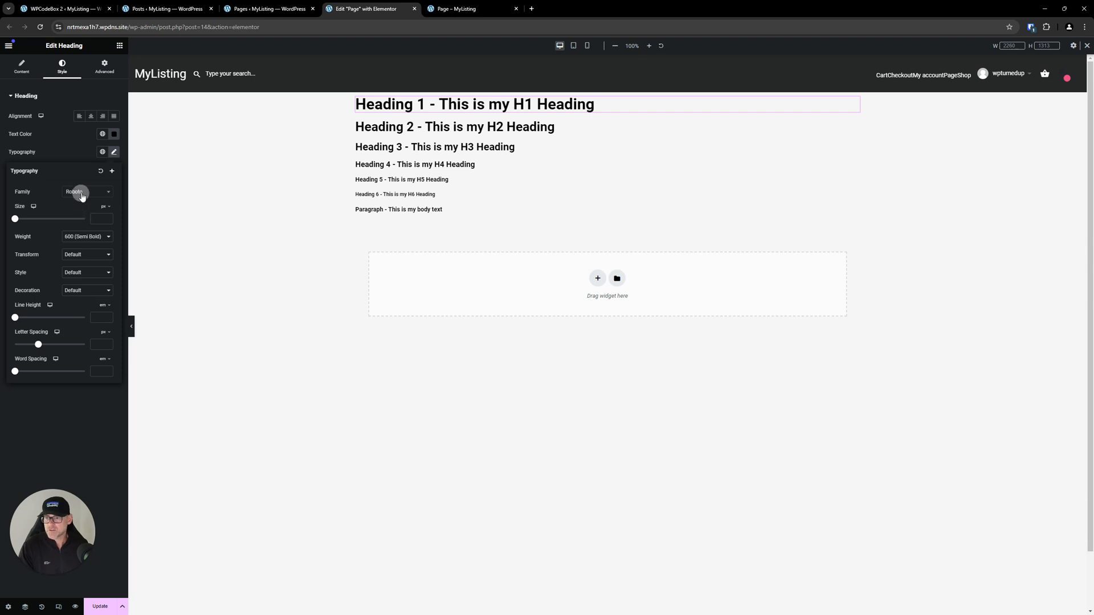
pyautogui.moveTo(15, 222); pyautogui.dragTo(89, 216)
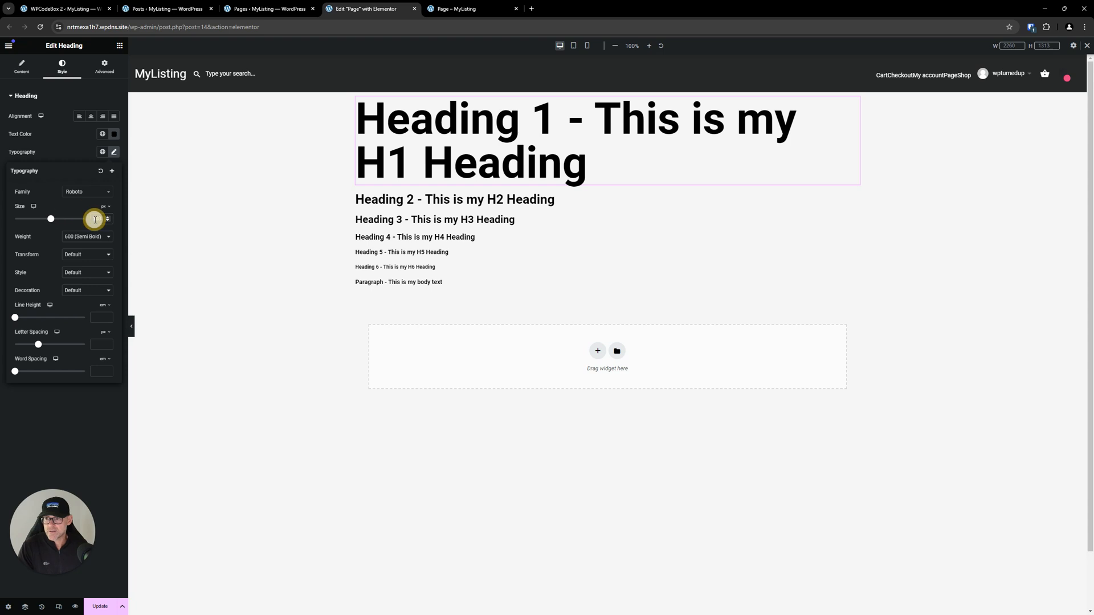
pyautogui.click(95, 220)
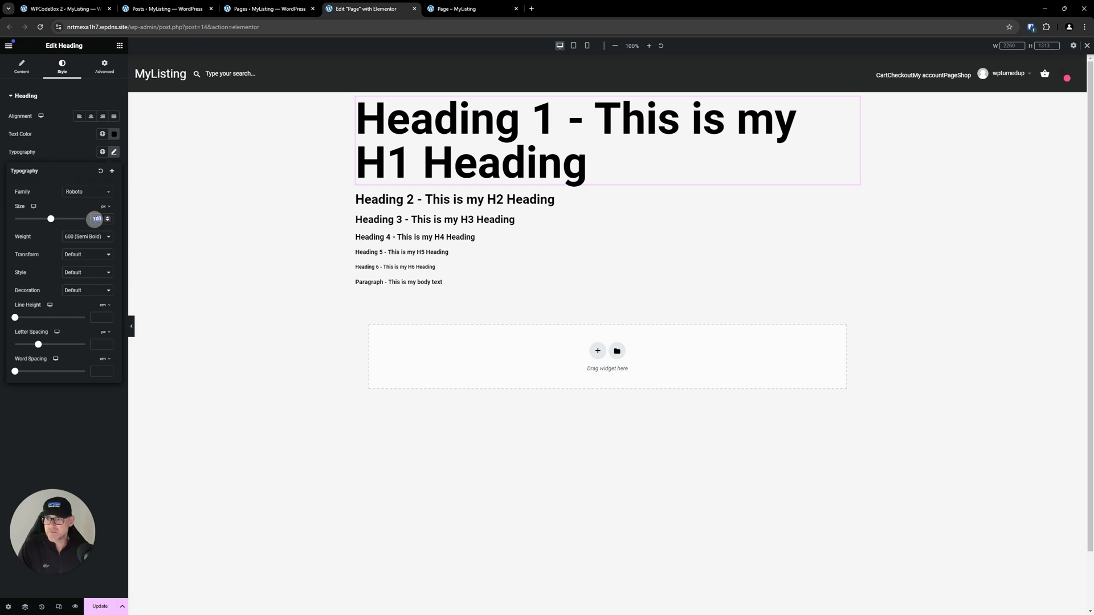
pyautogui.write('88')
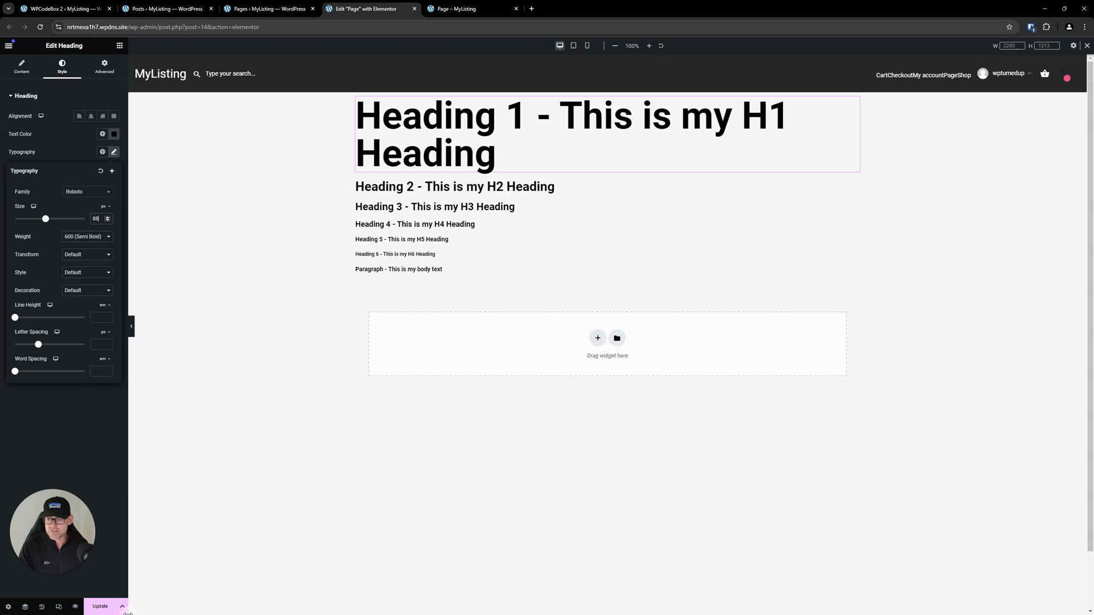
pyautogui.click(100, 606)
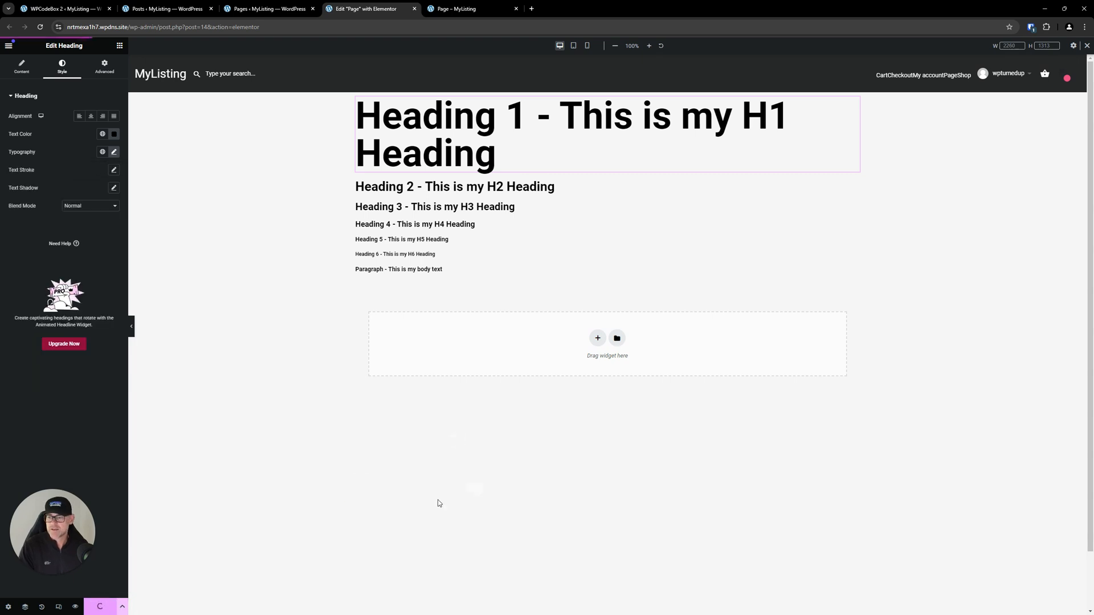
# - Set the H3 heading widget's typography size to 60 px
pyautogui.click(416, 207)
pyautogui.click(114, 152)
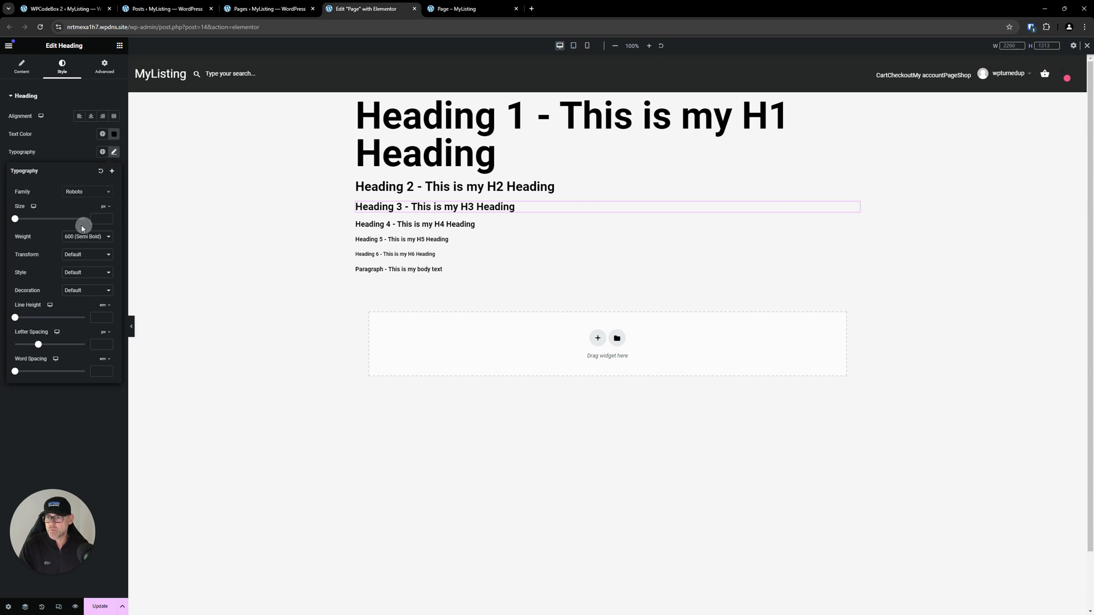
pyautogui.click(16, 219)
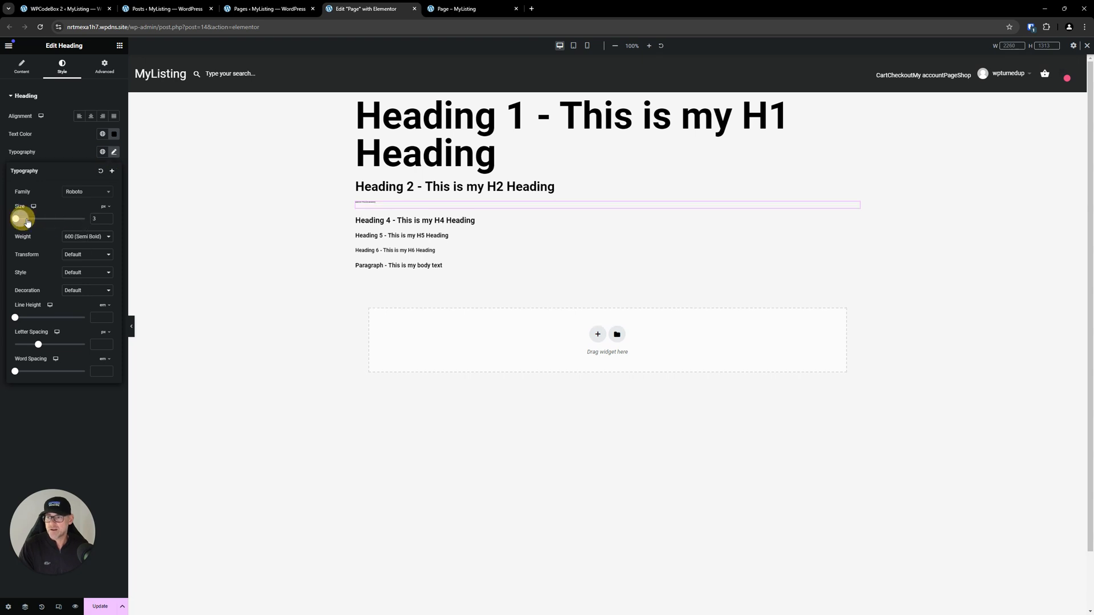
pyautogui.moveTo(28, 222)
pyautogui.mouseDown()
pyautogui.moveTo(55, 221)
pyautogui.moveTo(24, 219)
pyautogui.moveTo(37, 219)
pyautogui.mouseUp()
pyautogui.rightClick(37, 220)
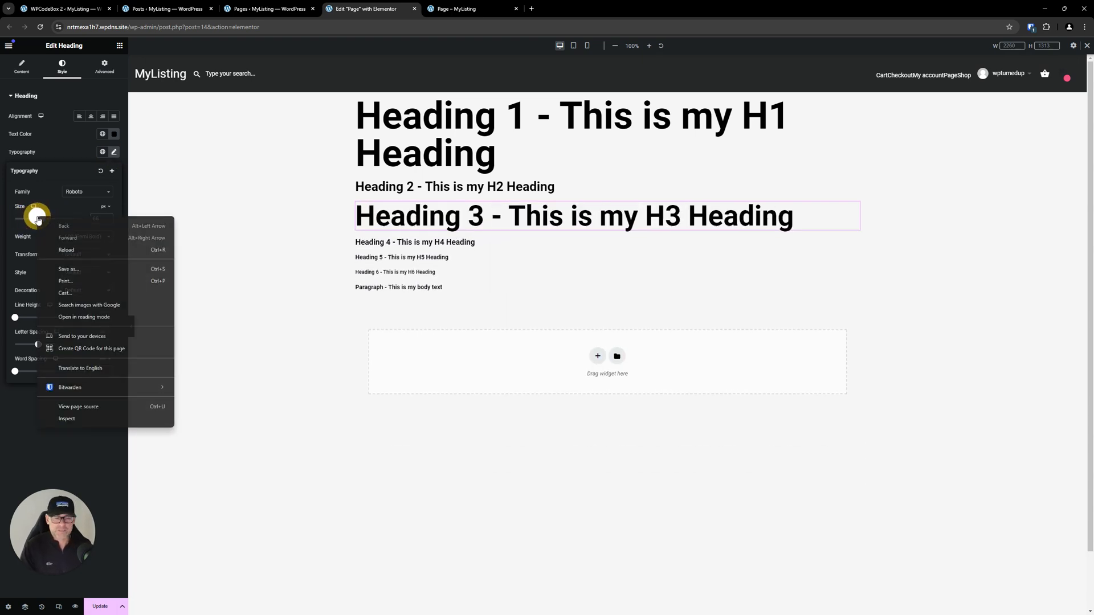
pyautogui.click(38, 475)
pyautogui.click(114, 152)
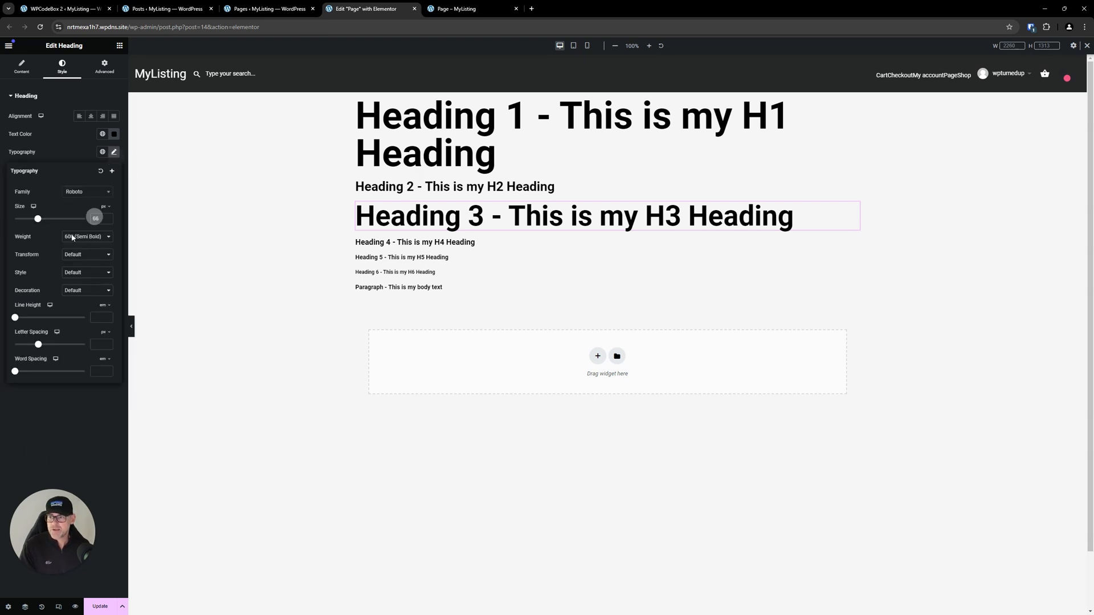
pyautogui.moveTo(36, 220); pyautogui.dragTo(35, 220)
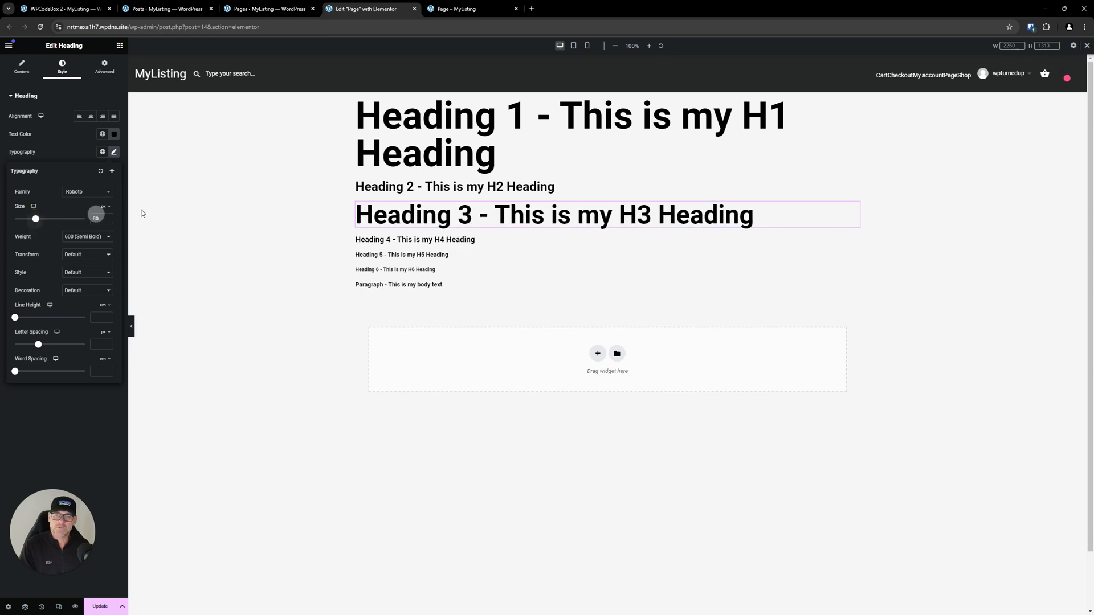
# - Set the H5 heading widget's typography size to 30 px and update the page
pyautogui.click(368, 254)
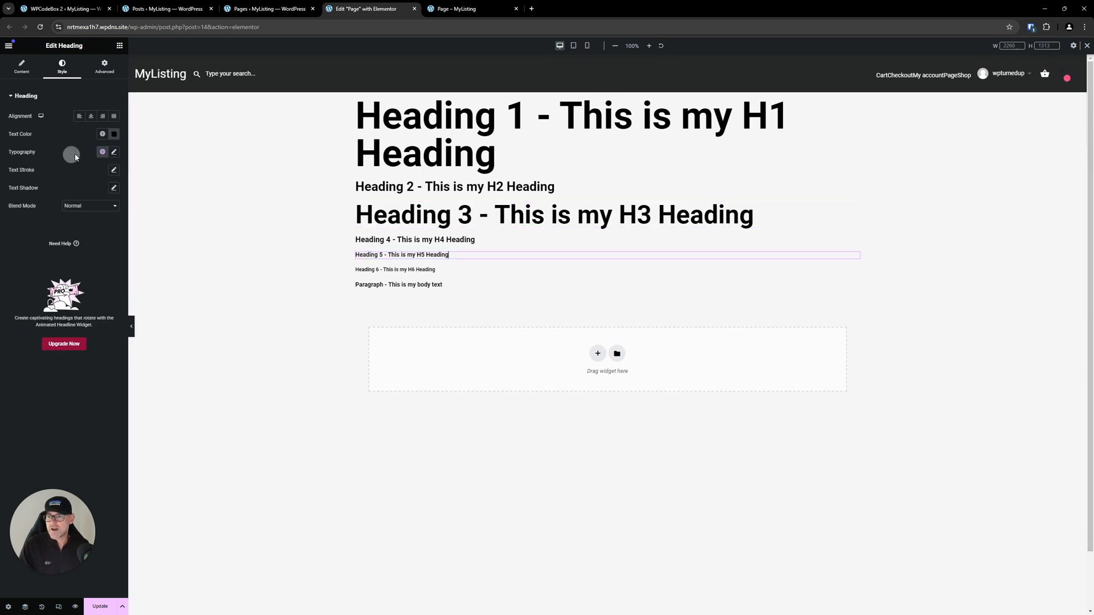
pyautogui.click(114, 152)
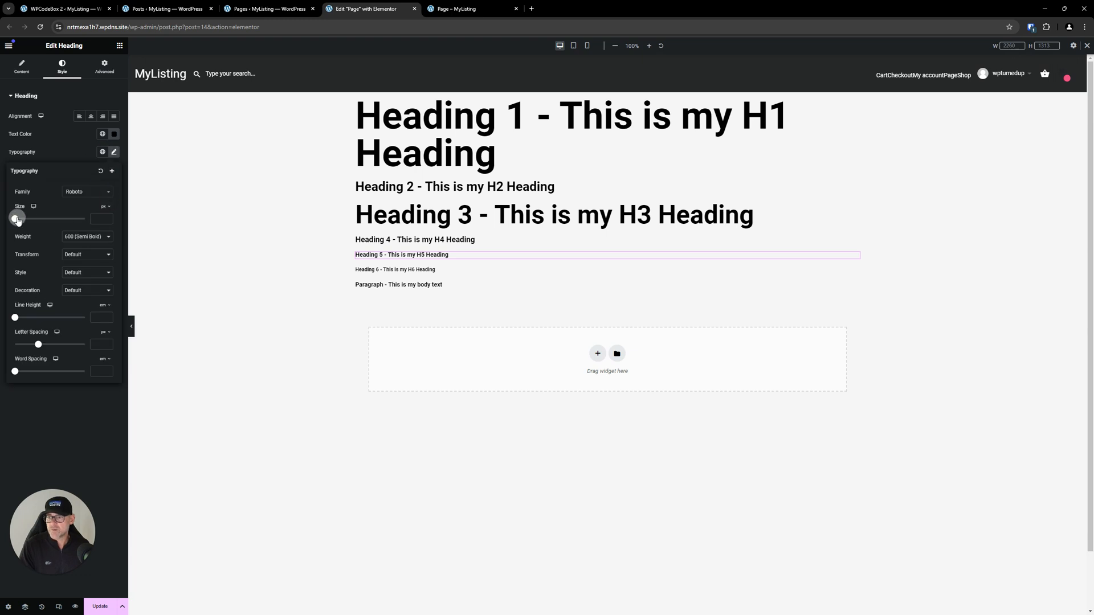
pyautogui.moveTo(18, 221); pyautogui.dragTo(28, 220)
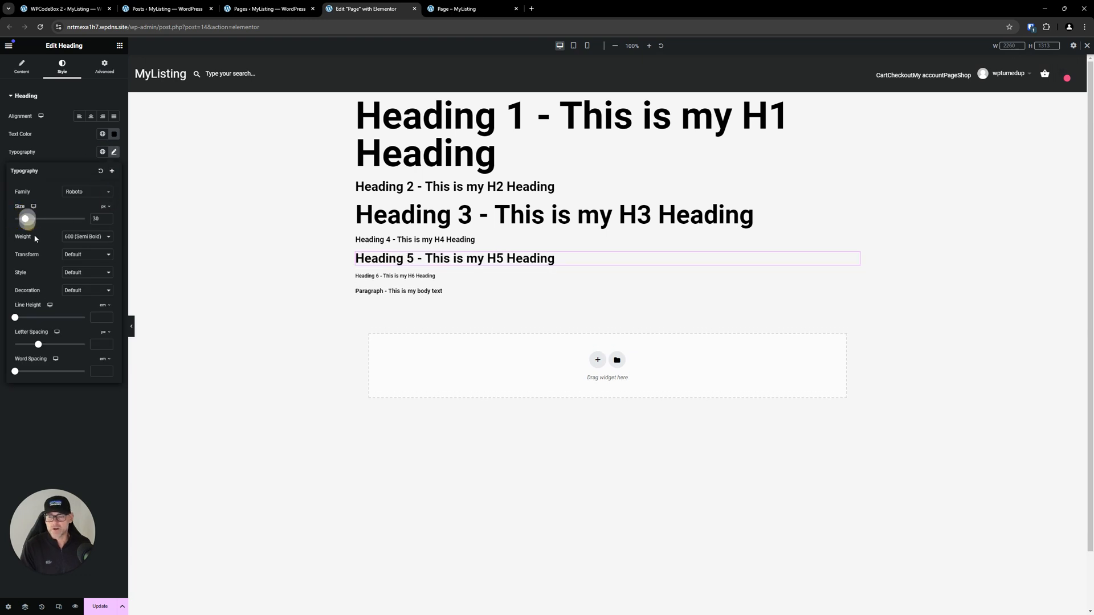
pyautogui.click(99, 608)
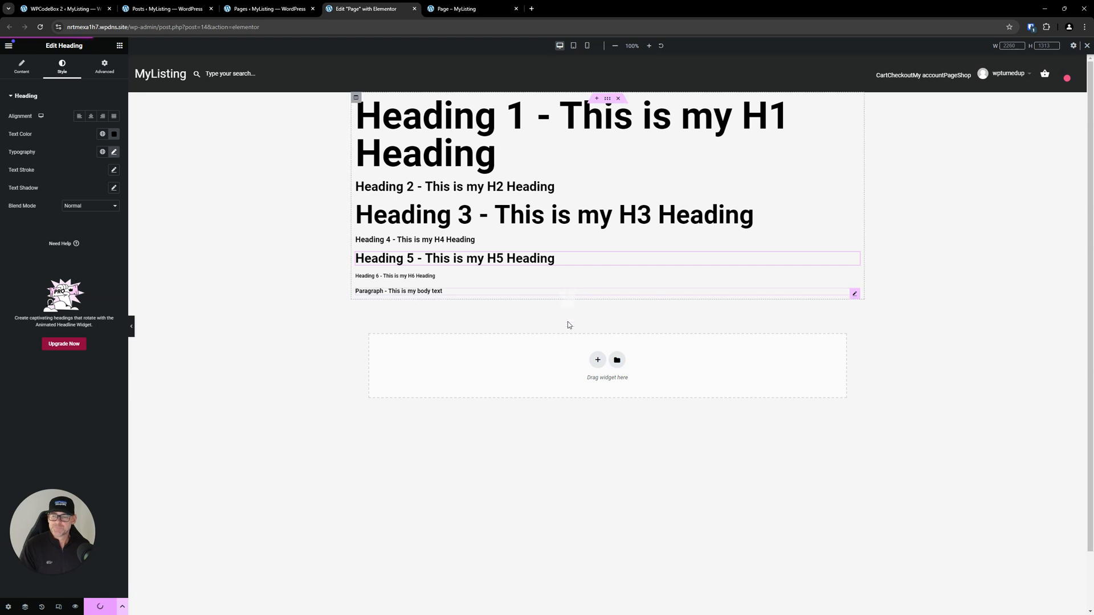
# - Reload the published page and check its headings while narrowing the responsive preview to about 426 px and widening it to about 1686 px
pyautogui.click(496, 6)
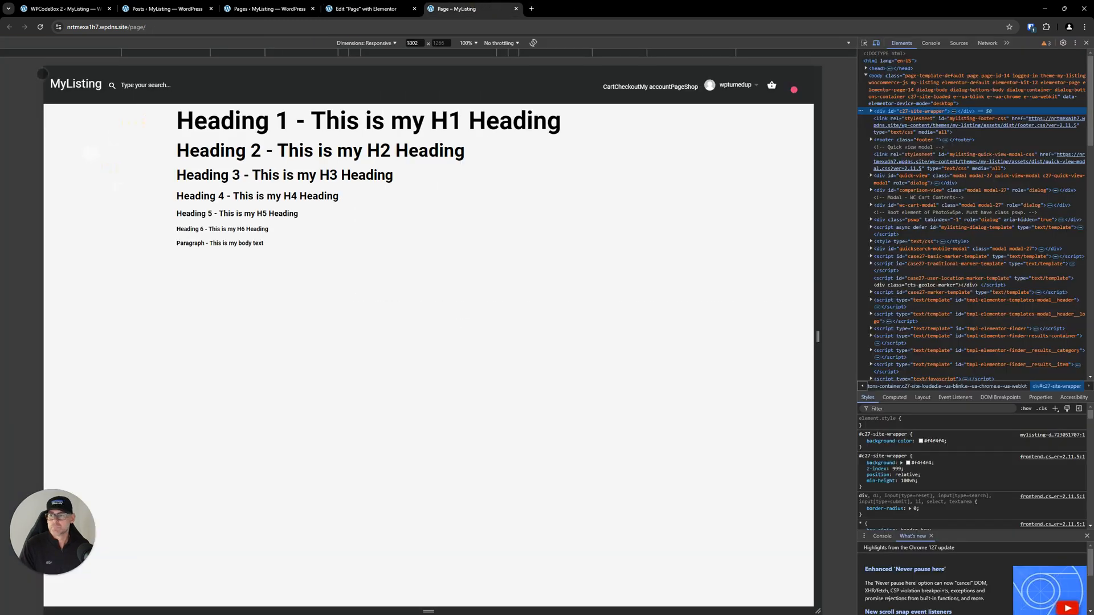
pyautogui.click(41, 27)
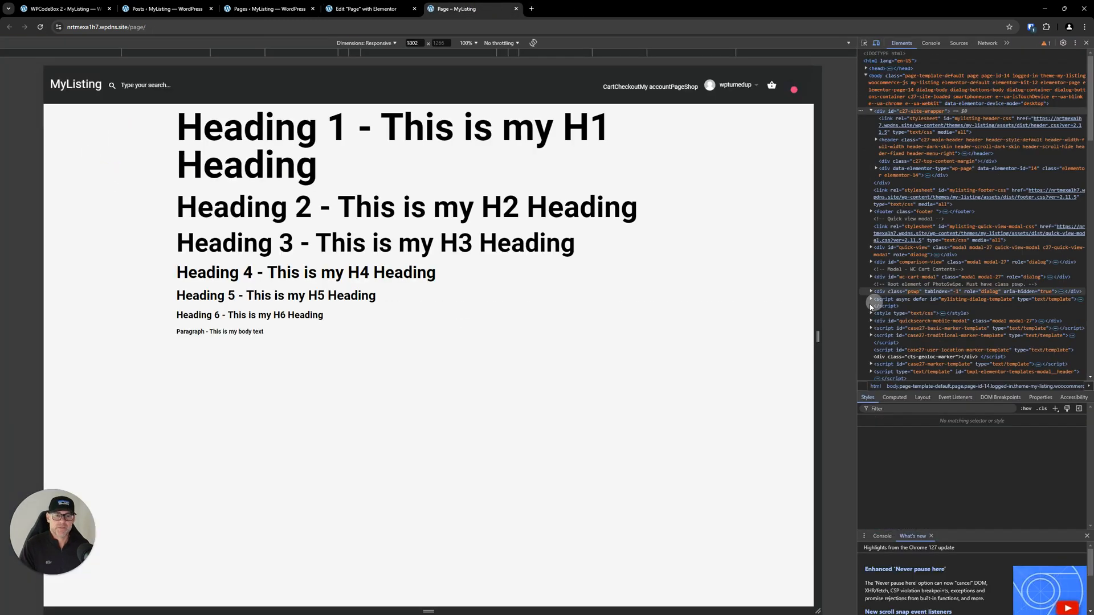
pyautogui.moveTo(824, 338); pyautogui.dragTo(525, 311)
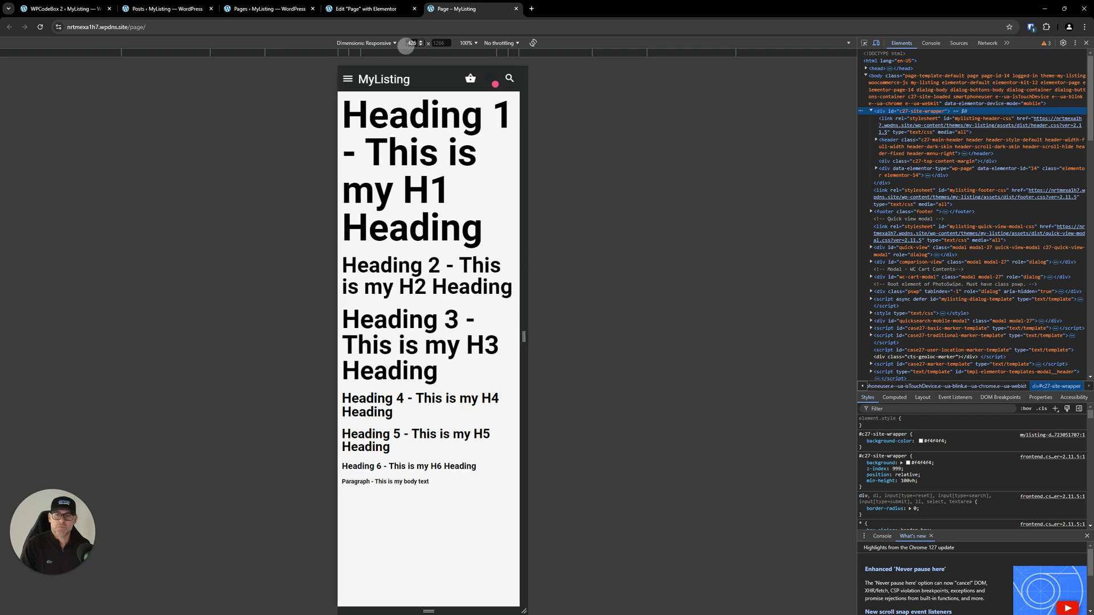
pyautogui.click(407, 43)
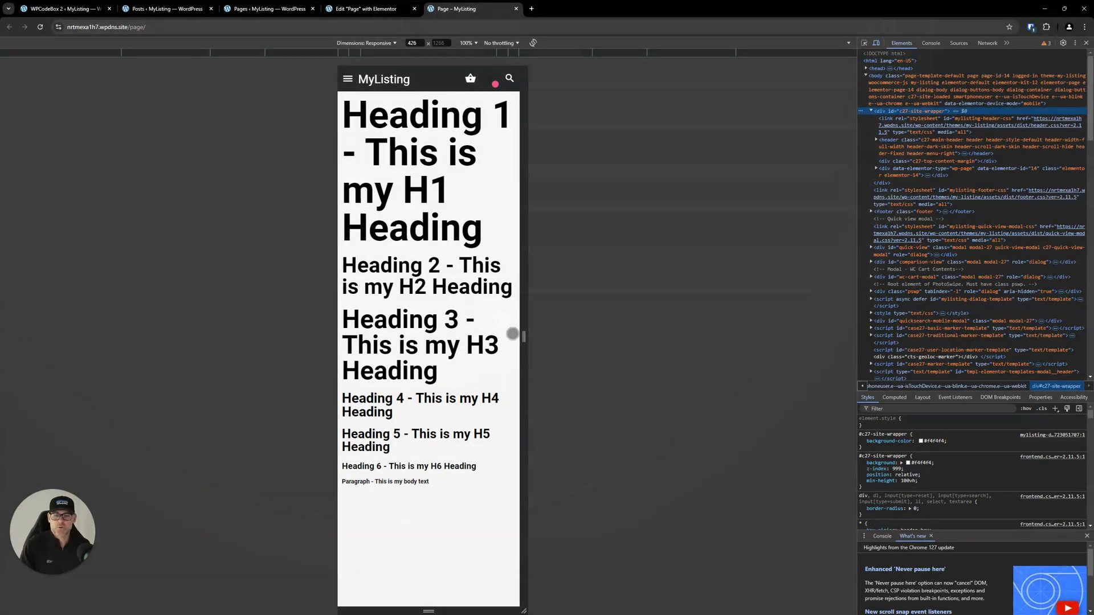
pyautogui.moveTo(520, 336); pyautogui.dragTo(794, 283)
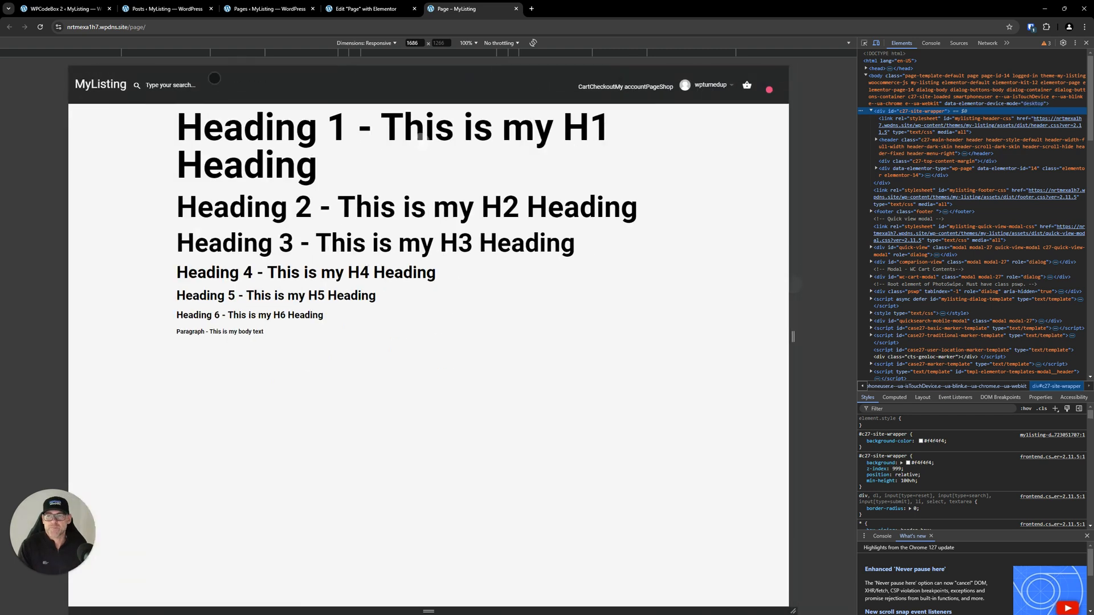
# - Return to the Elementor editor, reset the typography of the H1, H3 and H5 heading widgets to default, and update the page
pyautogui.click(365, 9)
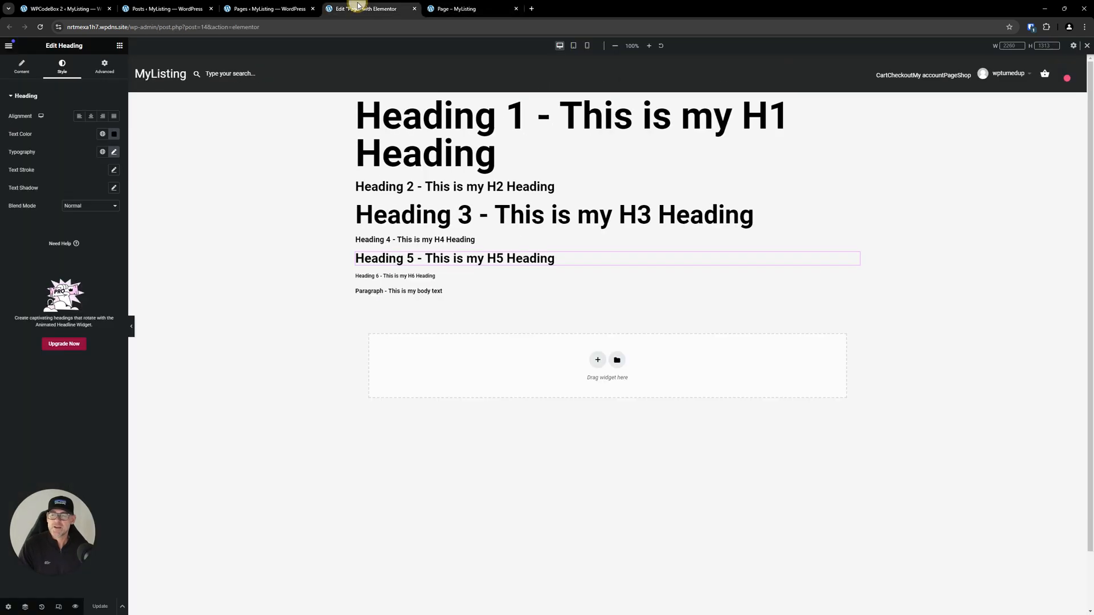
pyautogui.click(432, 108)
pyautogui.click(114, 151)
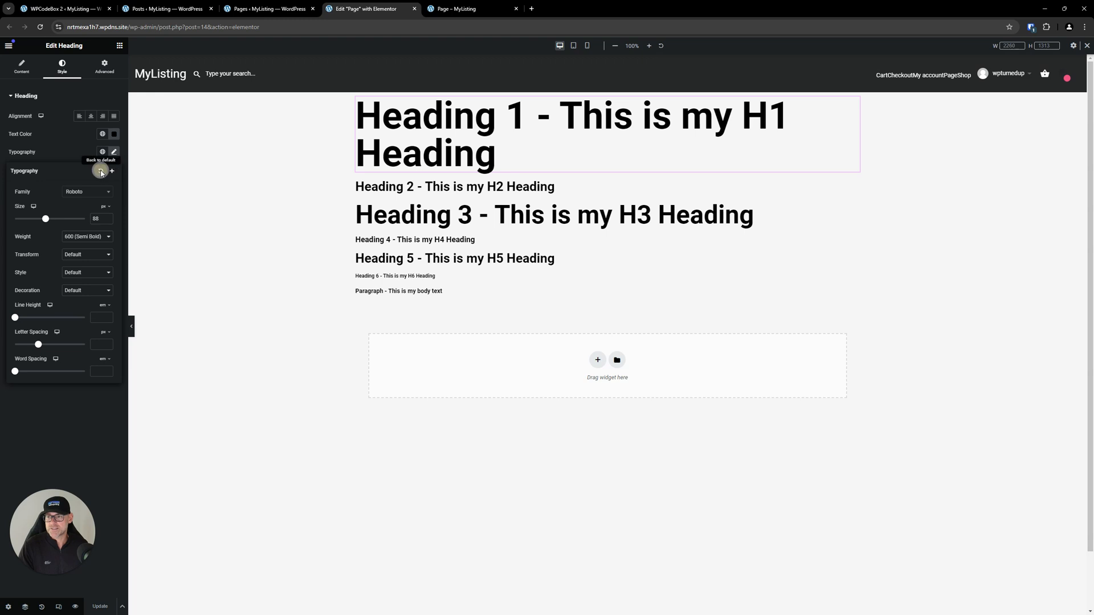
pyautogui.click(102, 172)
pyautogui.click(379, 153)
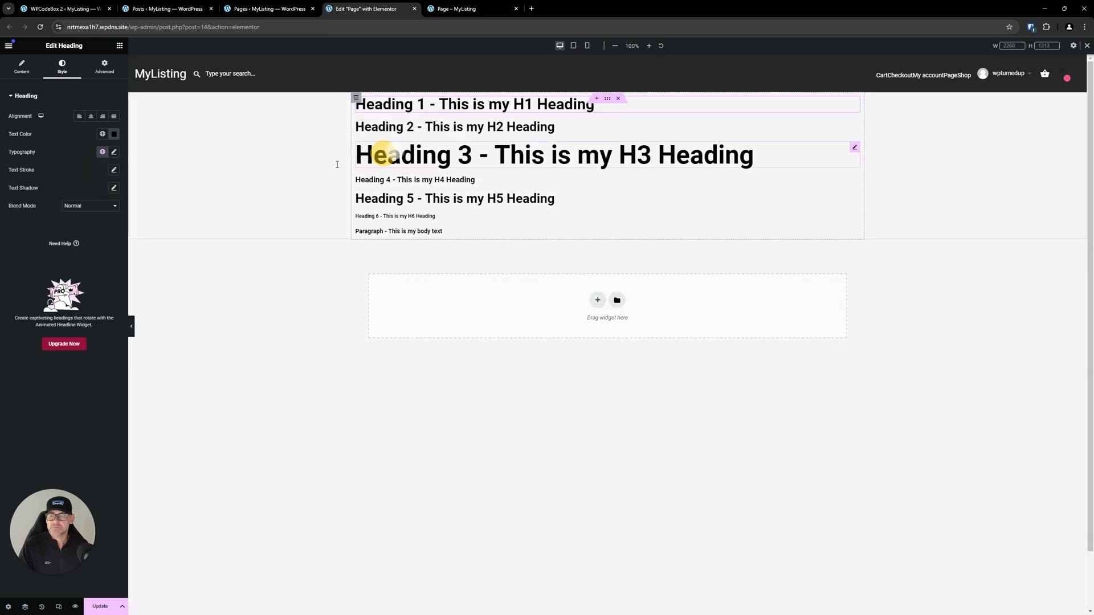
pyautogui.click(114, 151)
pyautogui.click(102, 171)
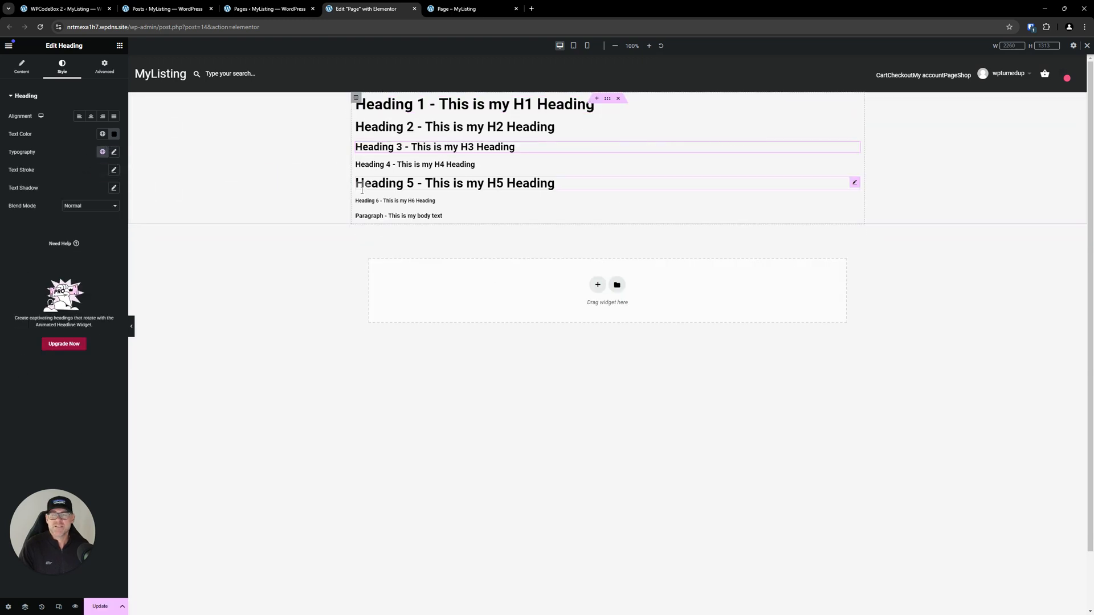
pyautogui.click(395, 184)
pyautogui.click(114, 151)
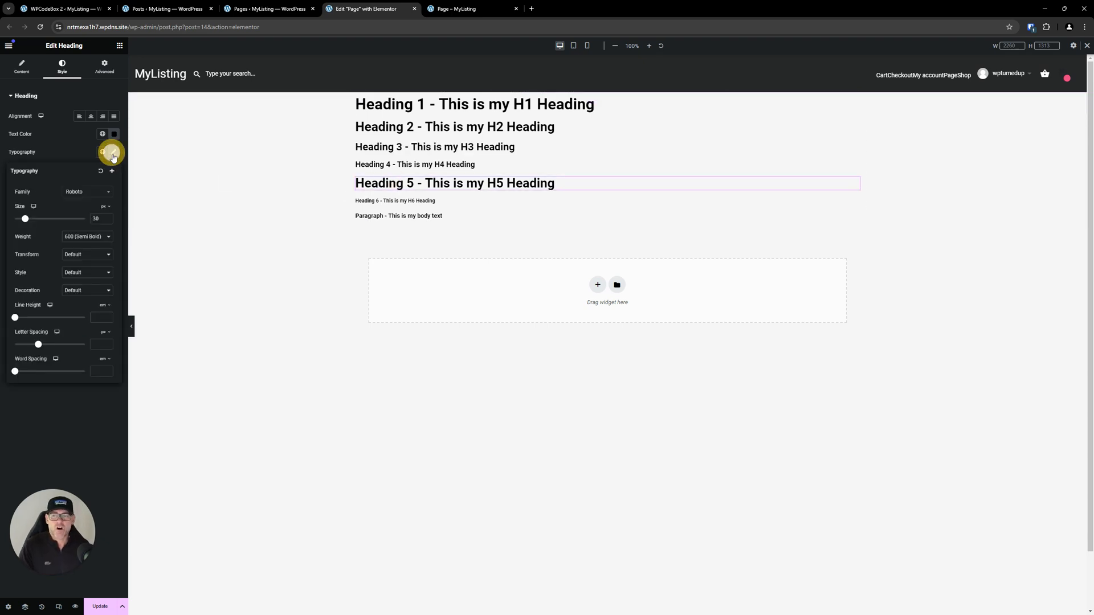
pyautogui.click(101, 171)
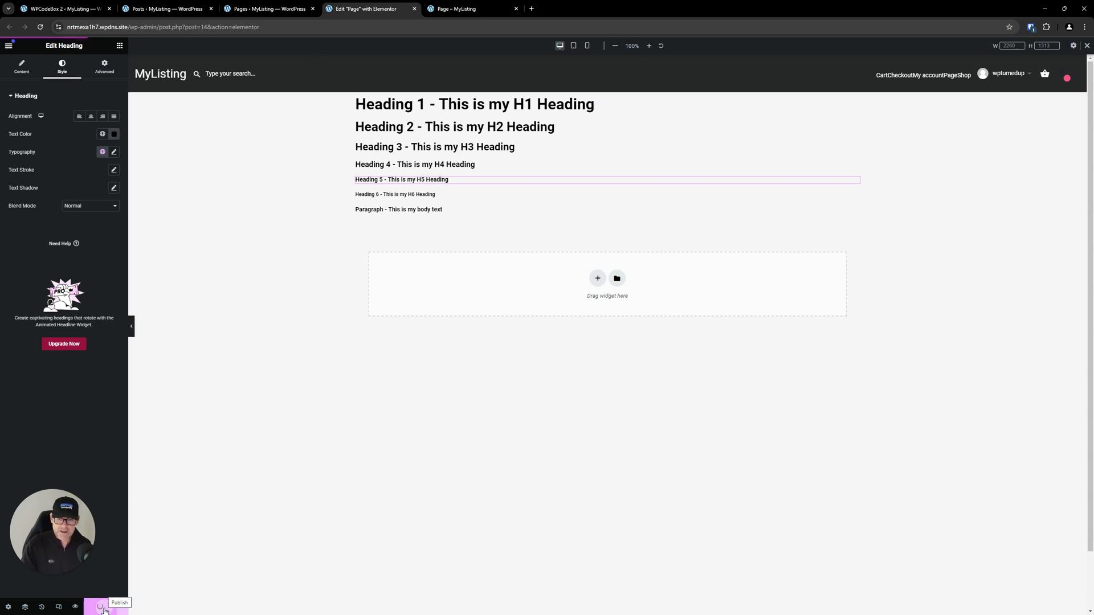
# - Open the Global Fonts section of Elementor's Site Settings
pyautogui.click(9, 45)
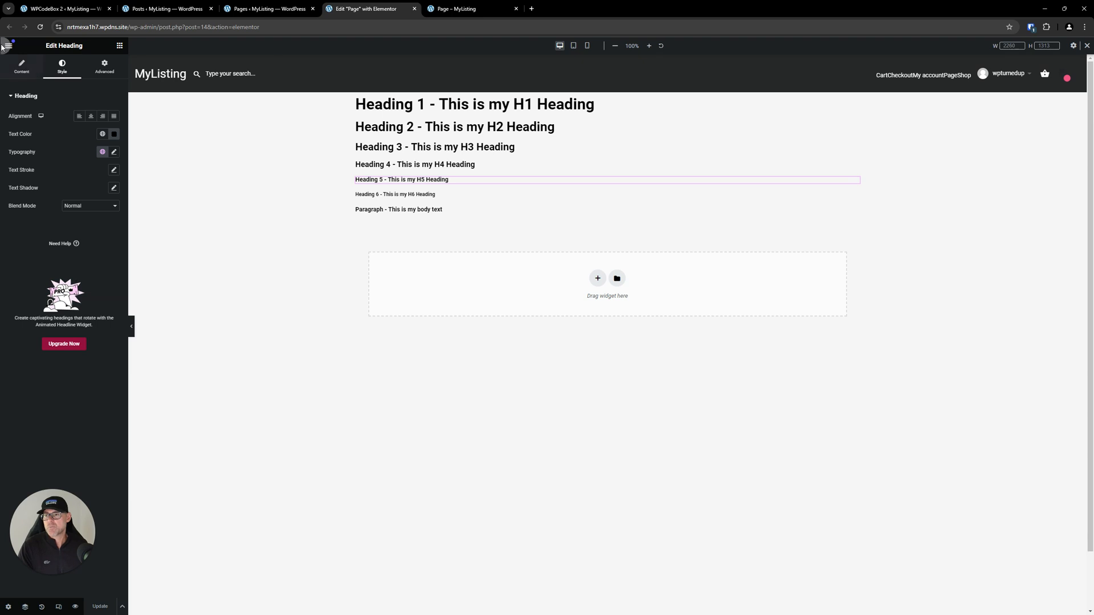
pyautogui.click(44, 84)
pyautogui.rightClick(22, 105)
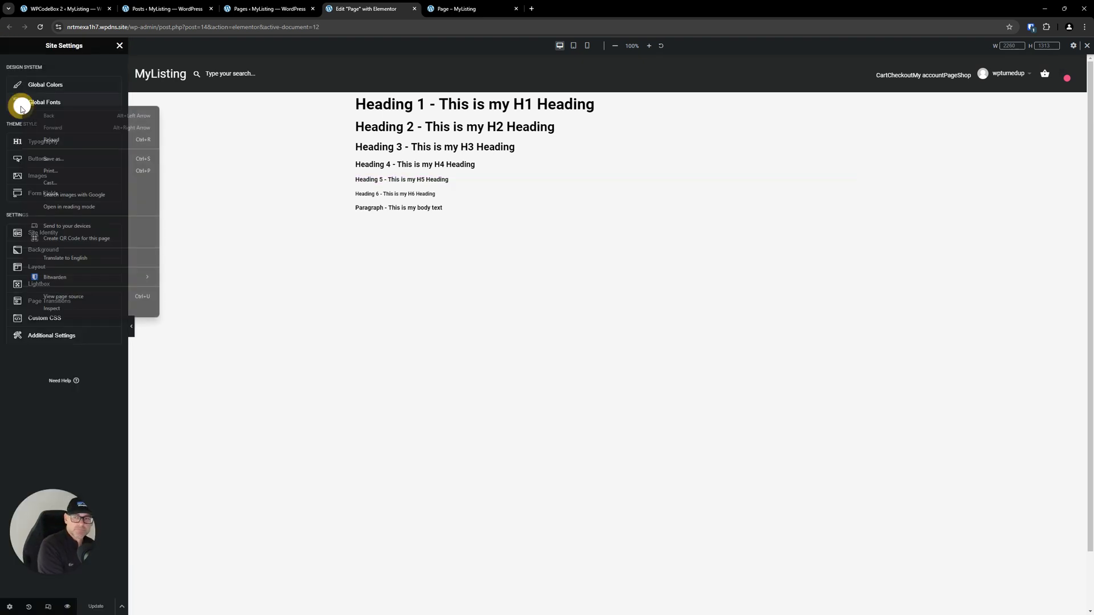
pyautogui.click(328, 353)
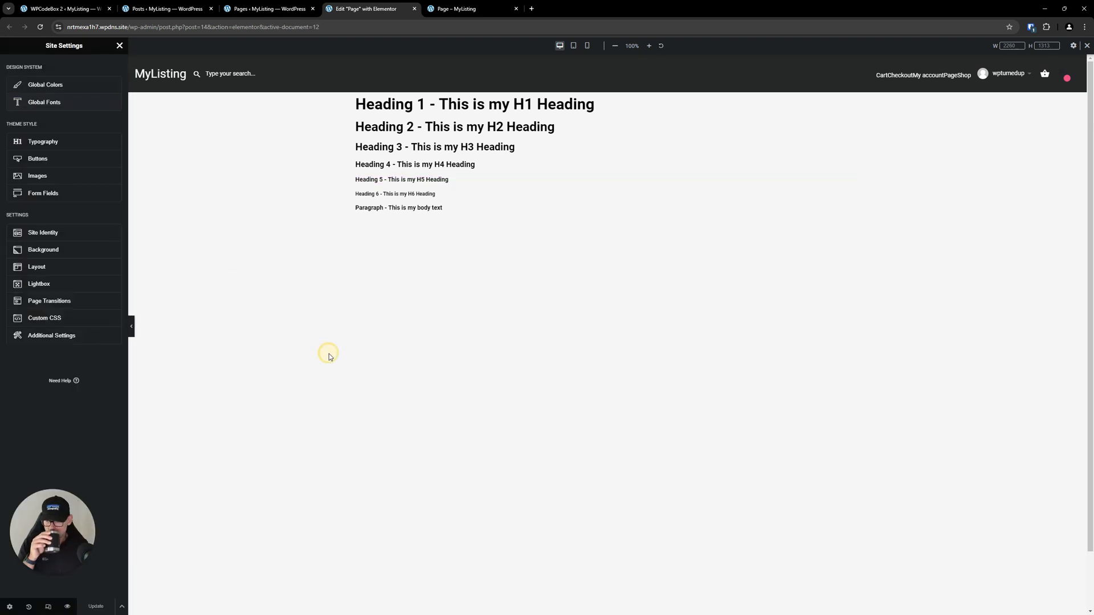
pyautogui.click(57, 108)
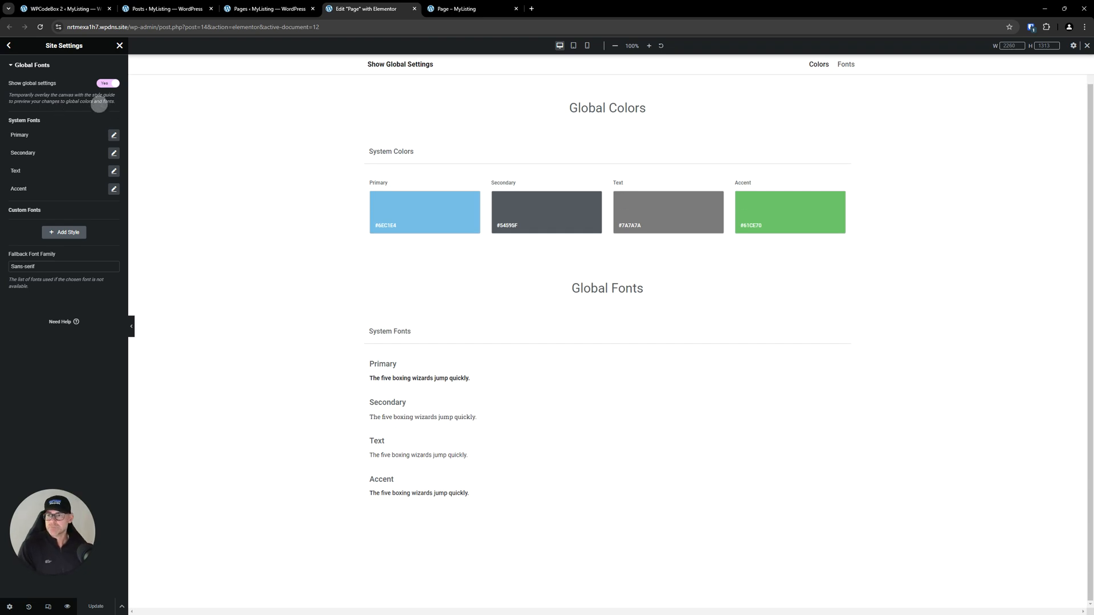
# - Turn off Show global settings so the page replaces the style guide overlay on the canvas
pyautogui.click(106, 84)
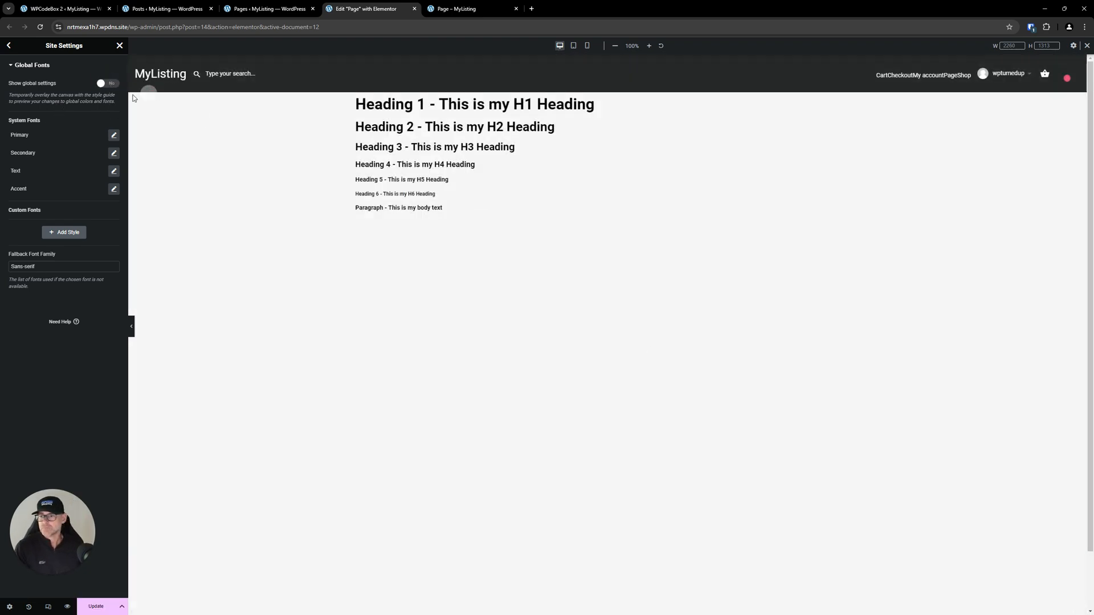
pyautogui.click(107, 83)
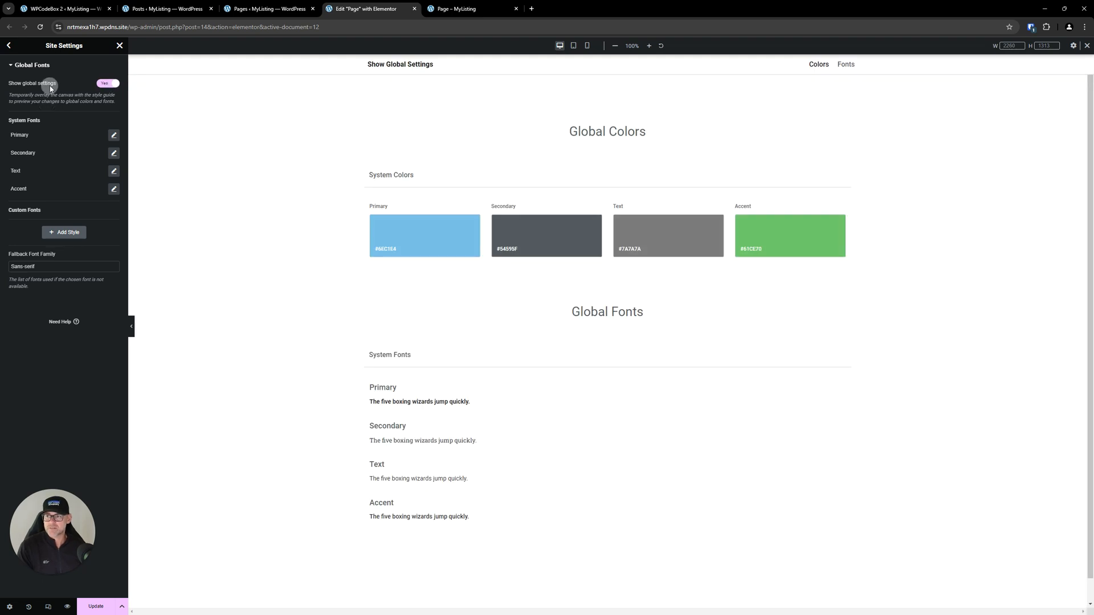
pyautogui.press('ctrl')
pyautogui.press('ctrl')
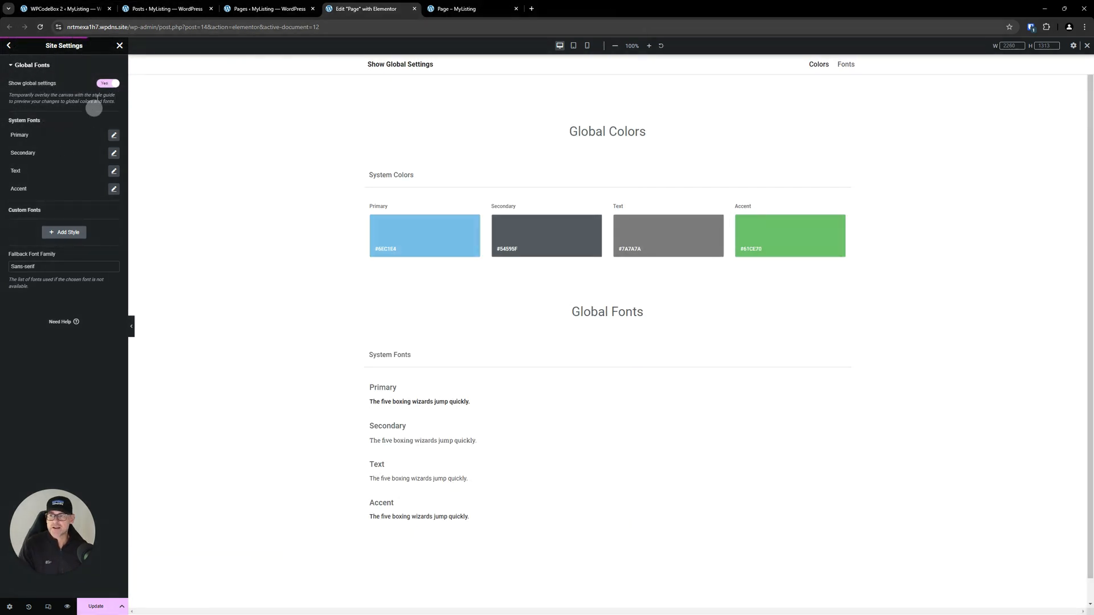
pyautogui.click(108, 83)
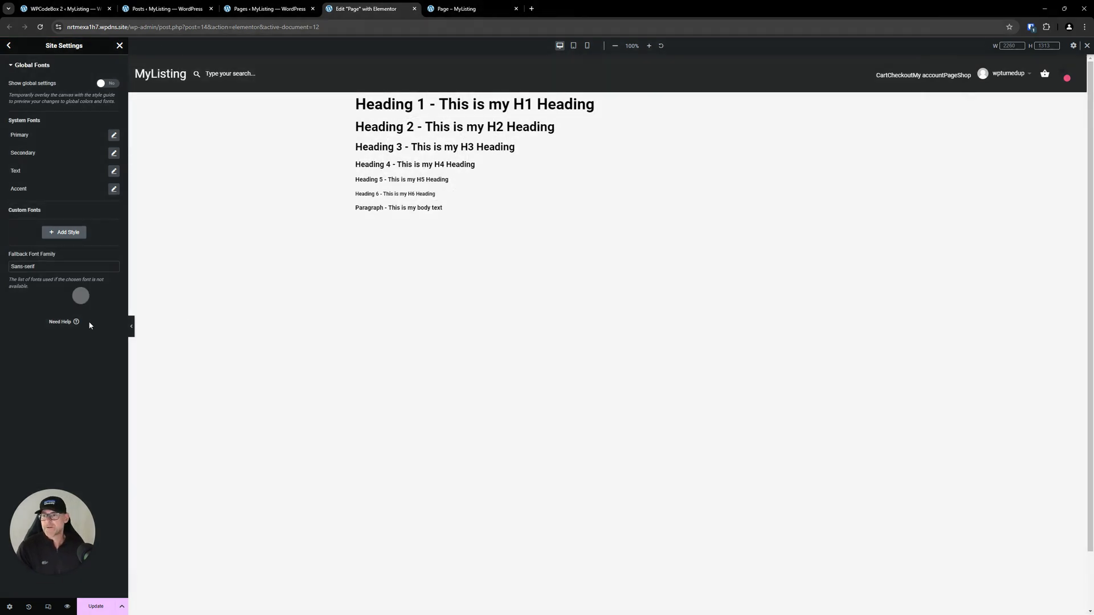
# - Rename the Primary system font as H1 and the Secondary system font as H2
pyautogui.click(38, 135)
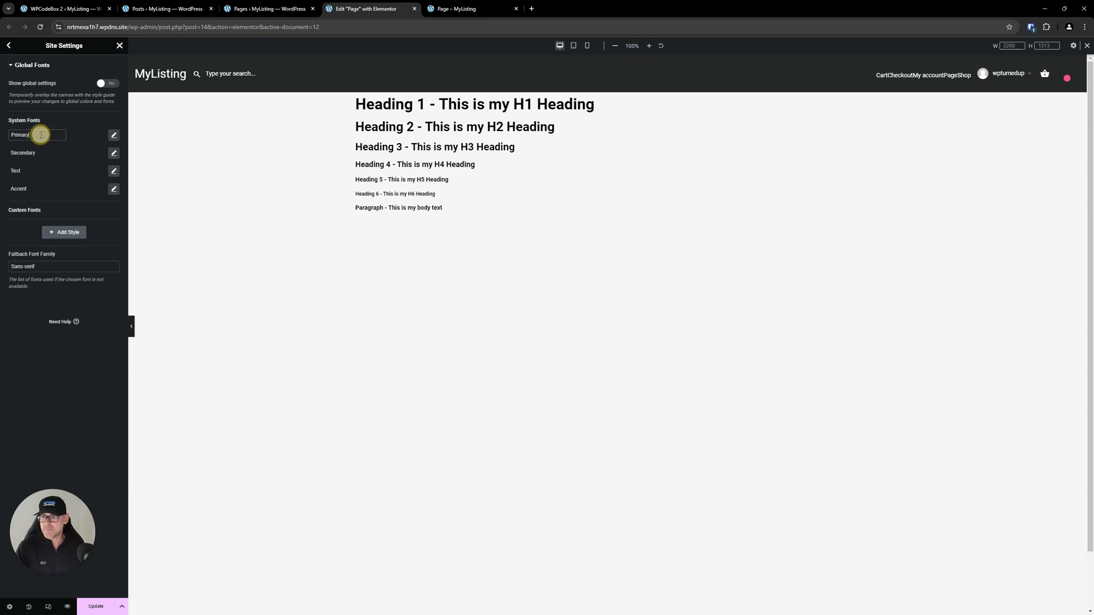
pyautogui.doubleClick(39, 135)
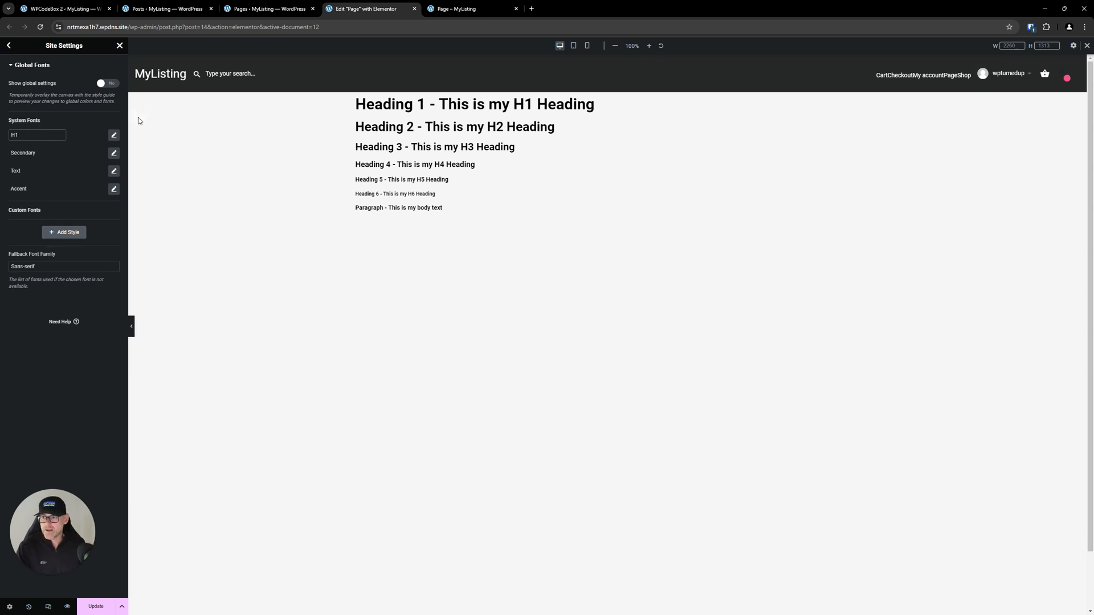
pyautogui.doubleClick(35, 153)
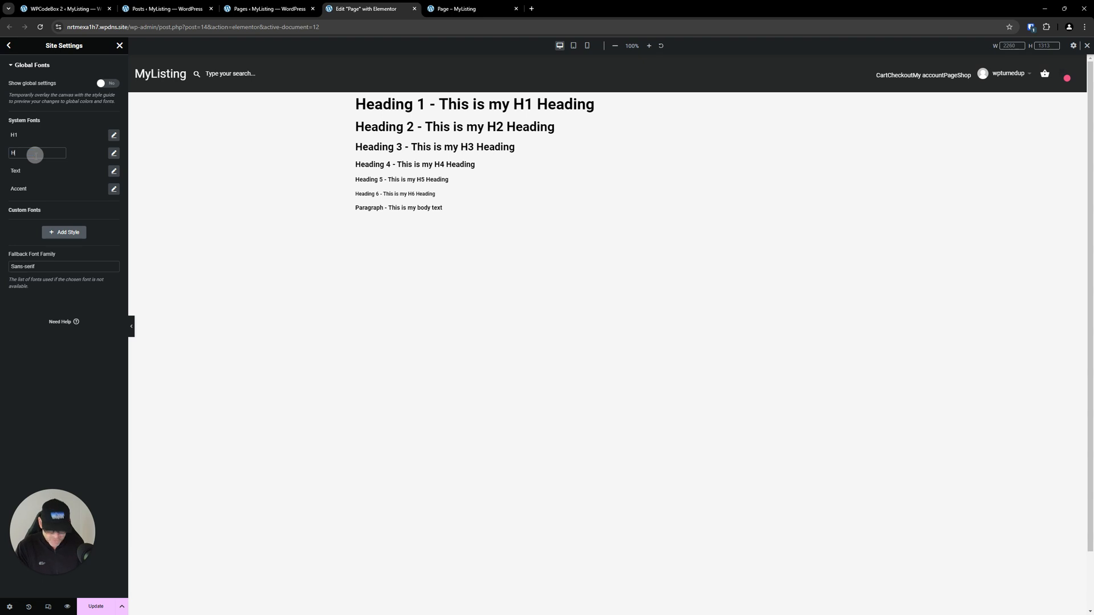
pyautogui.doubleClick(26, 169)
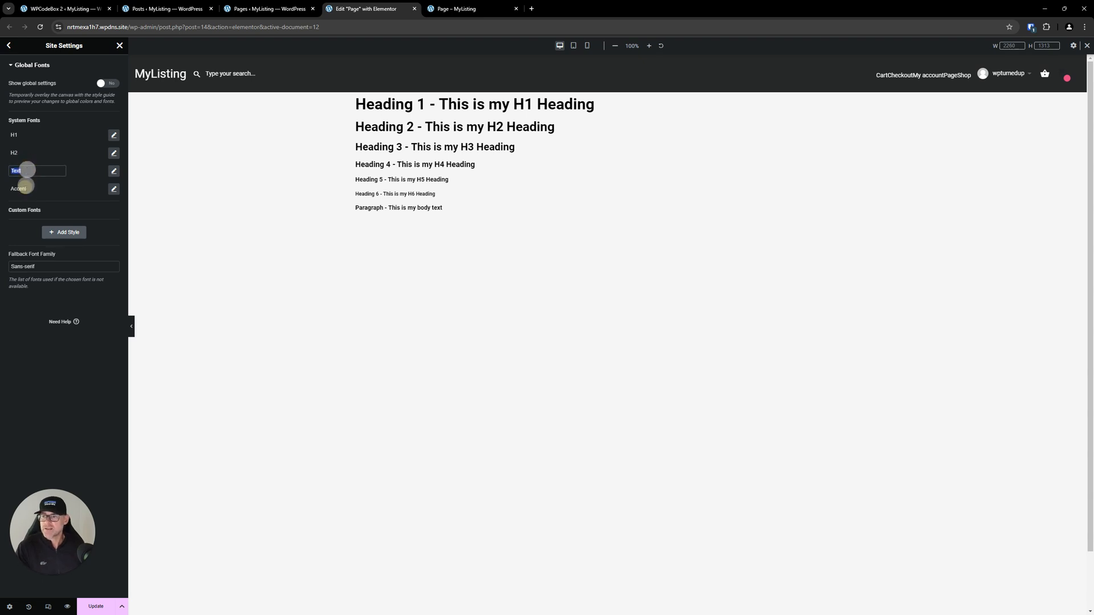
pyautogui.doubleClick(30, 187)
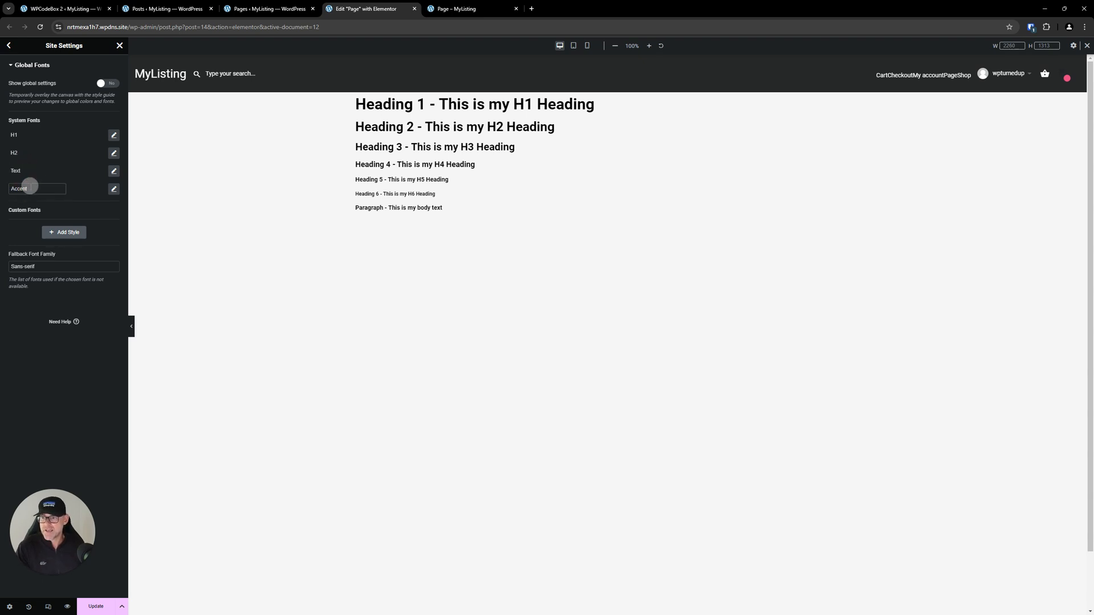
pyautogui.click(25, 210)
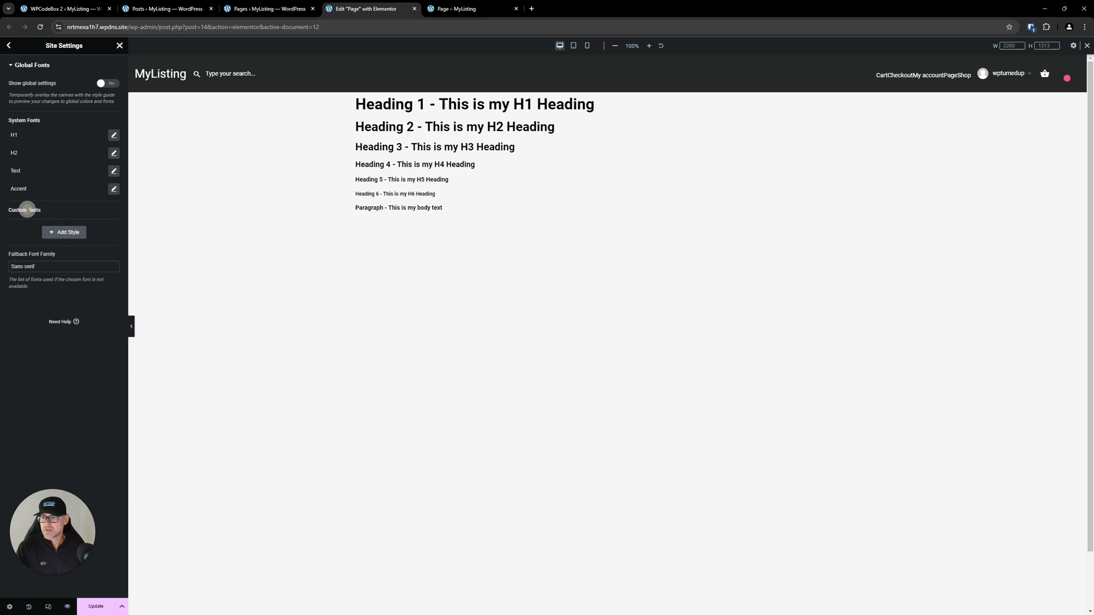
# - Add two custom font styles in Global Fonts and name them H3 and H4
pyautogui.click(69, 234)
pyautogui.doubleClick(28, 225)
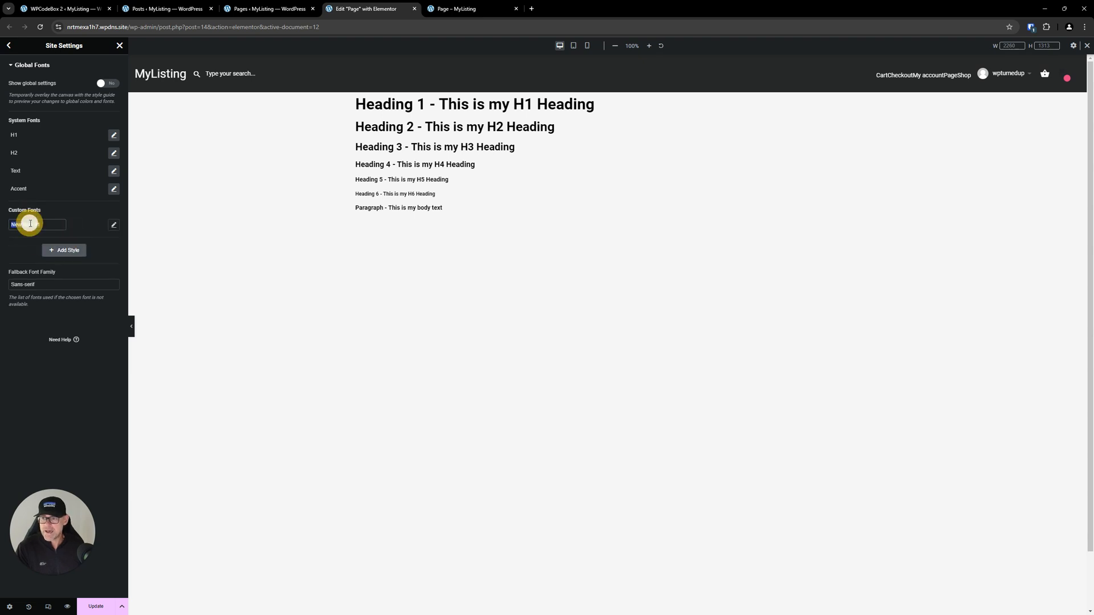
pyautogui.write('H3')
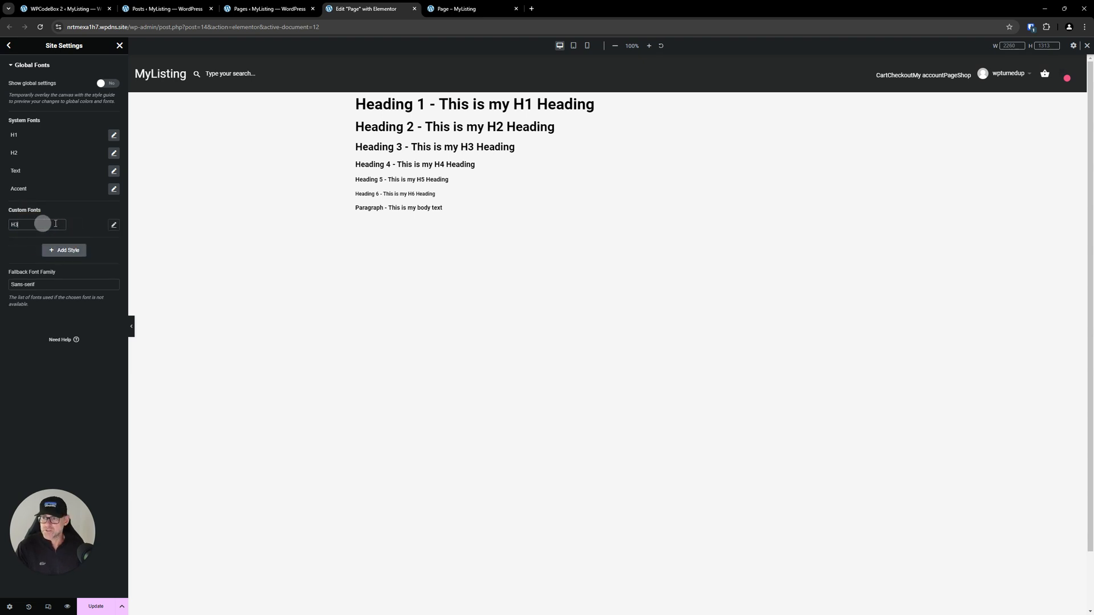
pyautogui.click(62, 249)
pyautogui.doubleClick(45, 241)
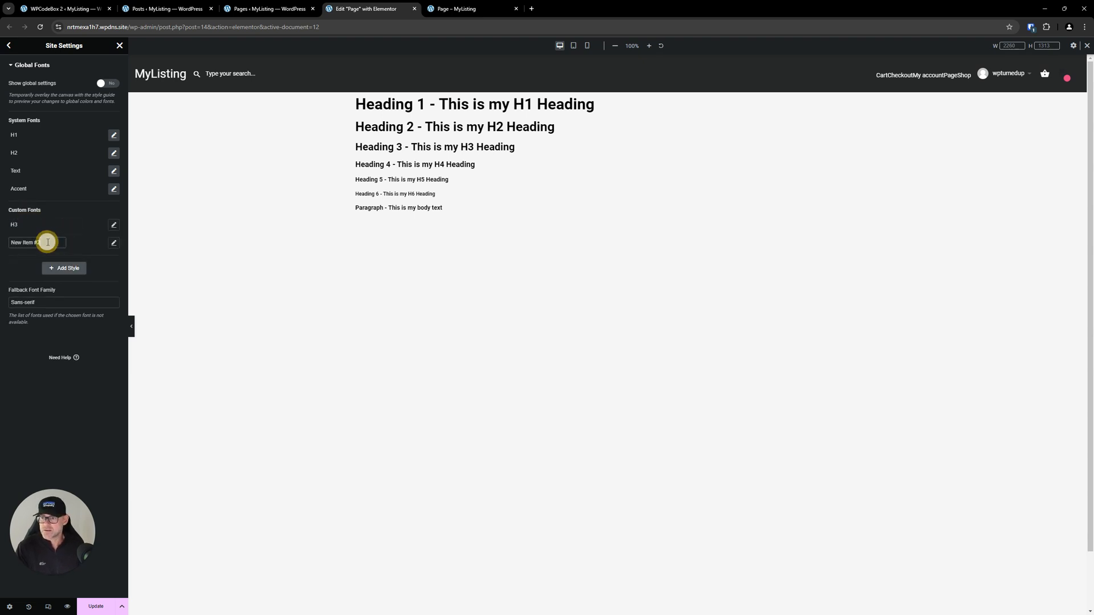
pyautogui.write('H4')
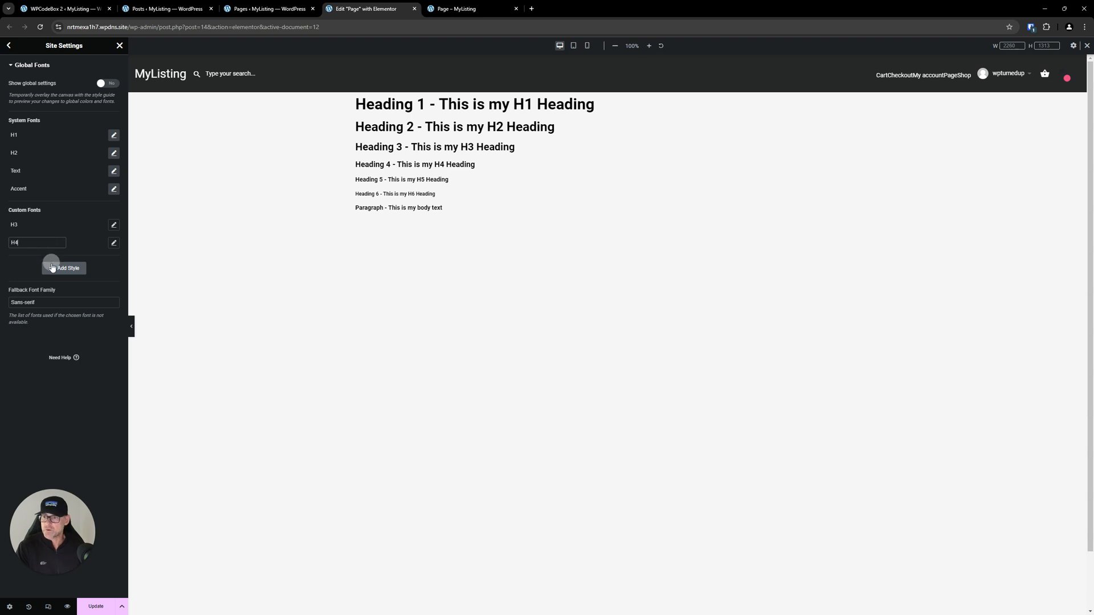
# - Add two more custom font styles below H4 and name them H5 and H6
pyautogui.click(54, 268)
pyautogui.doubleClick(47, 256)
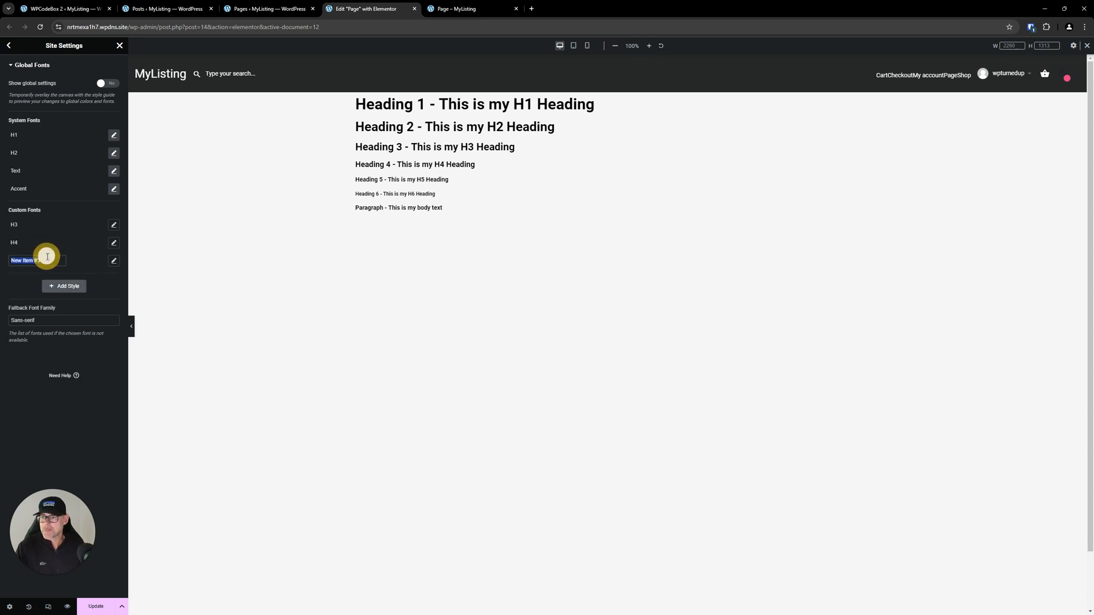
pyautogui.write('H5')
pyautogui.click(64, 287)
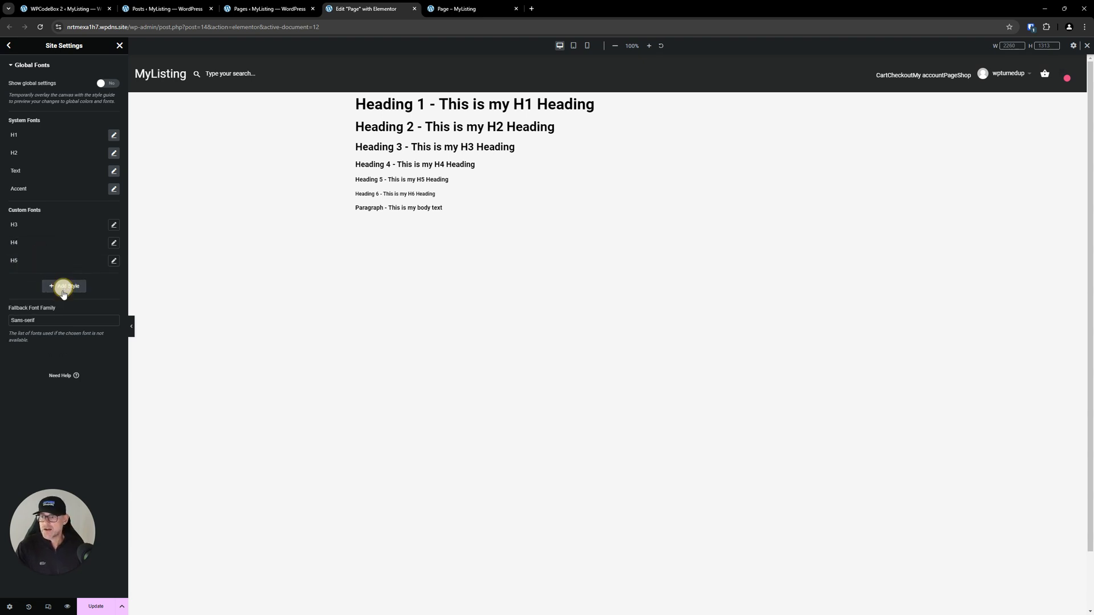
pyautogui.doubleClick(44, 280)
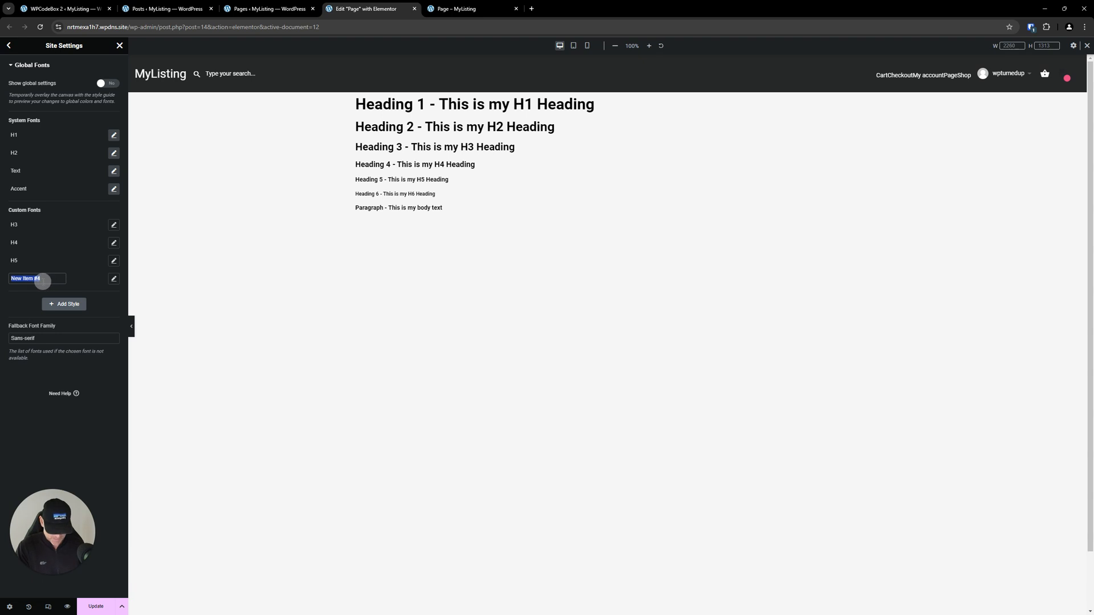
pyautogui.write('H6')
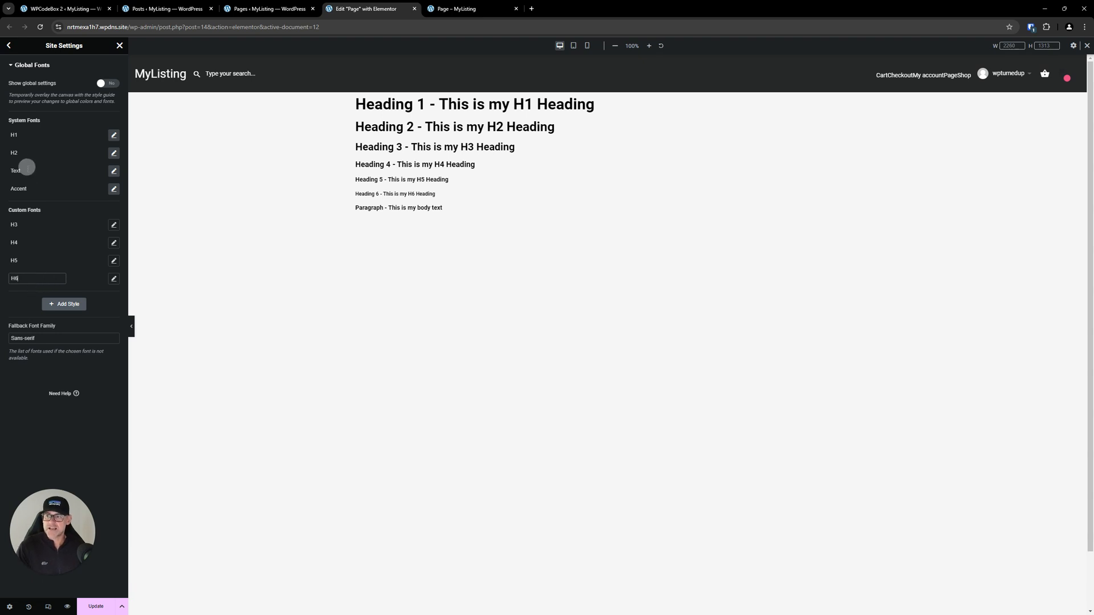
pyautogui.click(115, 171)
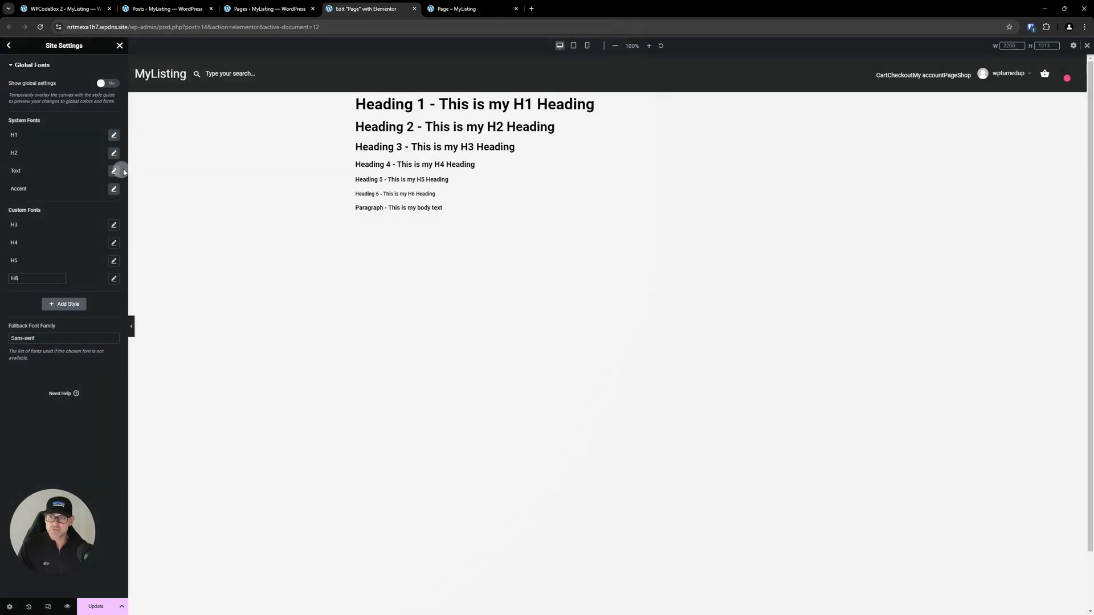
pyautogui.click(17, 389)
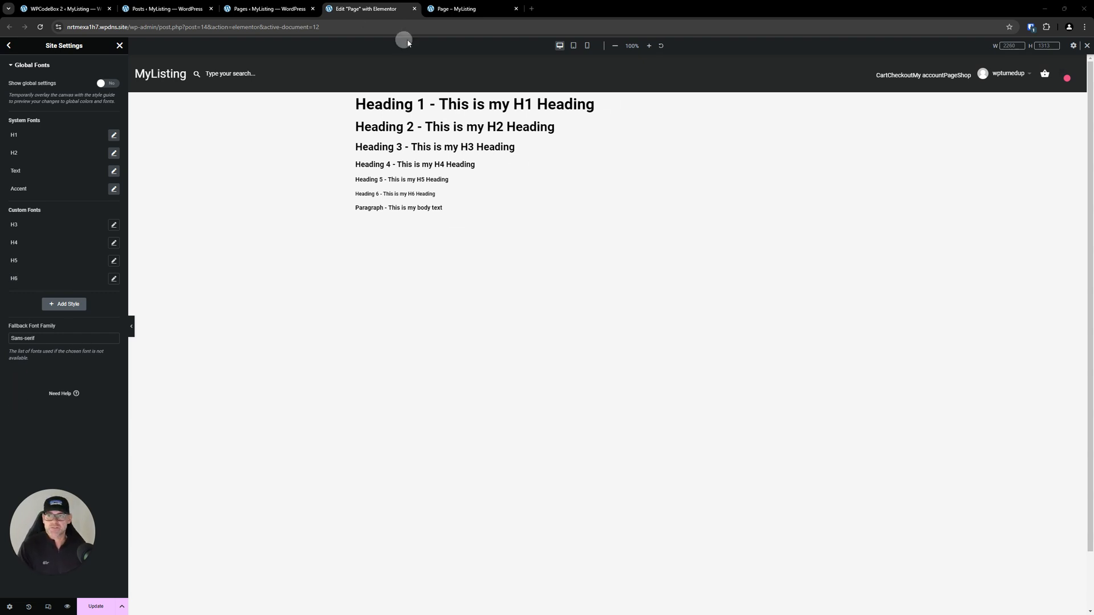
# - Review the Global CSS snippet's clamp values in WPCodeBox, then the heading sizes on the published page
pyautogui.click(63, 4)
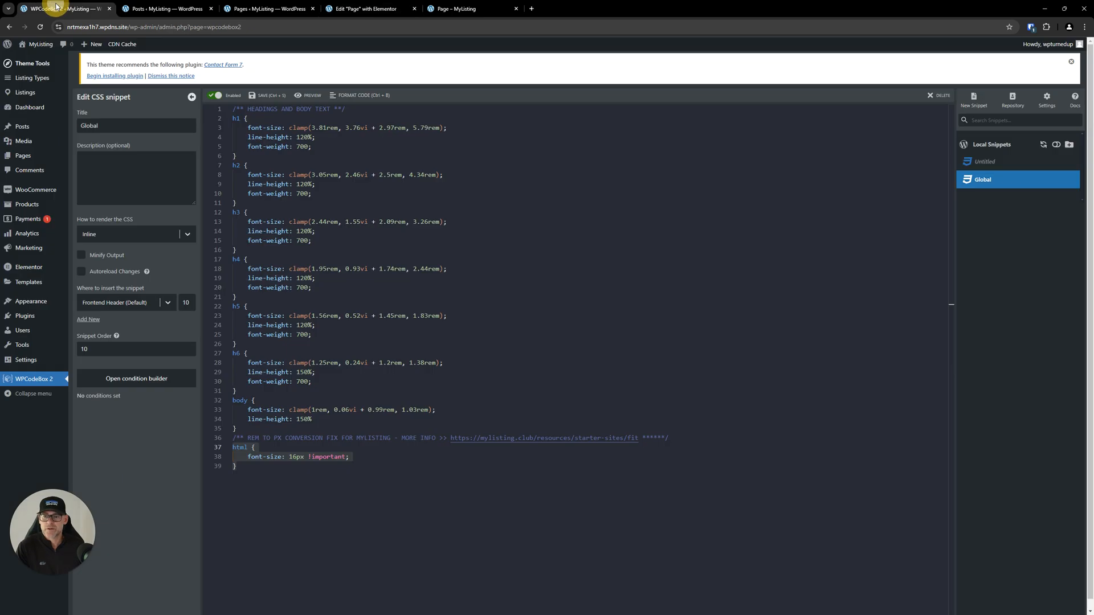
pyautogui.click(493, 10)
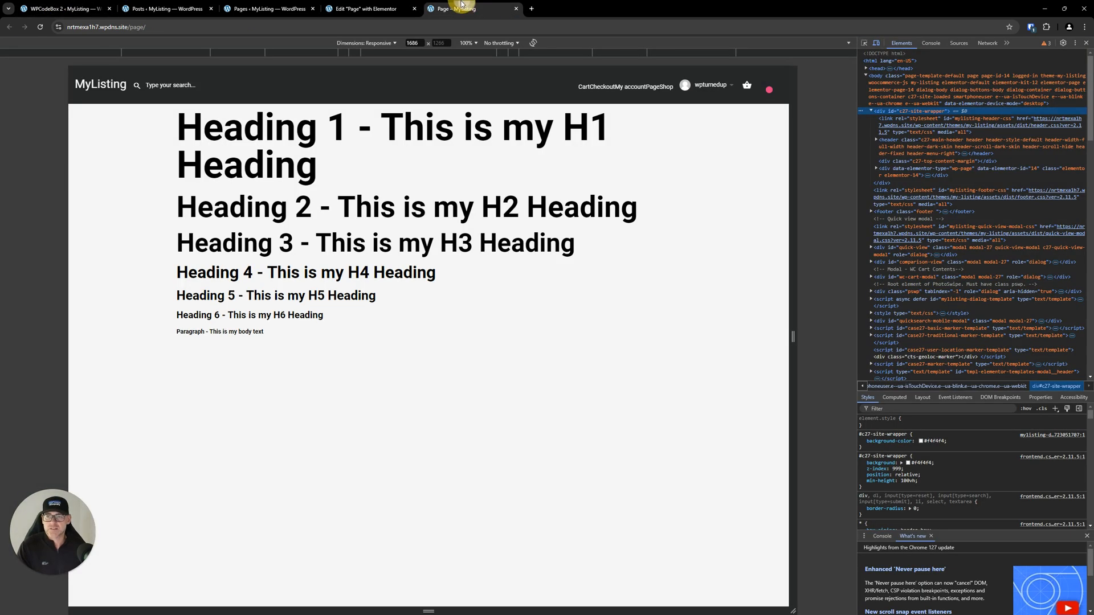
# - Return to the Elementor editor and open the typography settings of the H1 system font
pyautogui.click(367, 9)
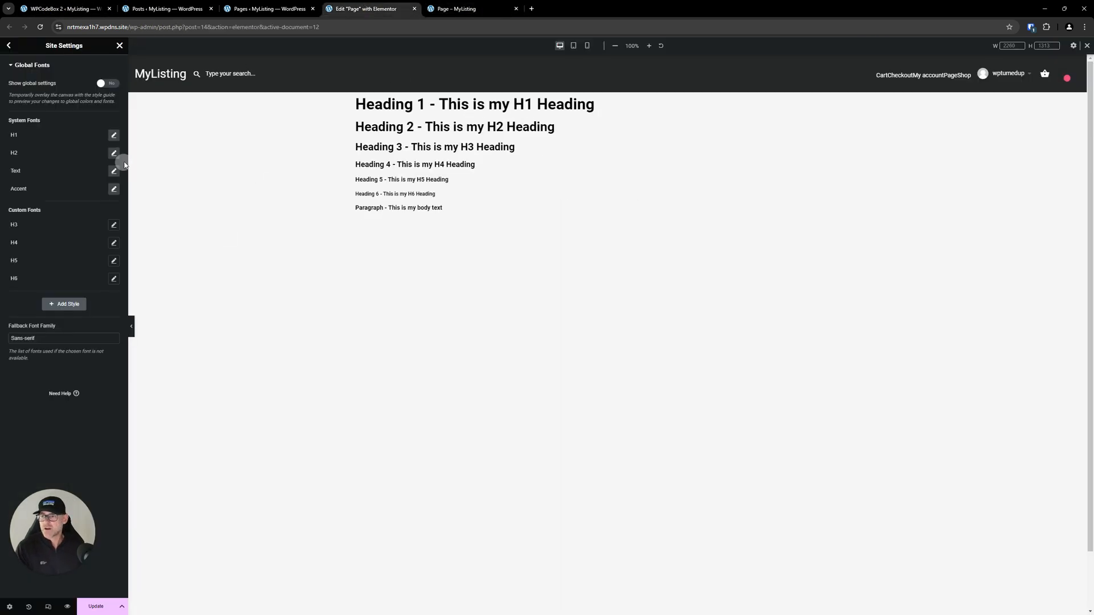
pyautogui.click(115, 137)
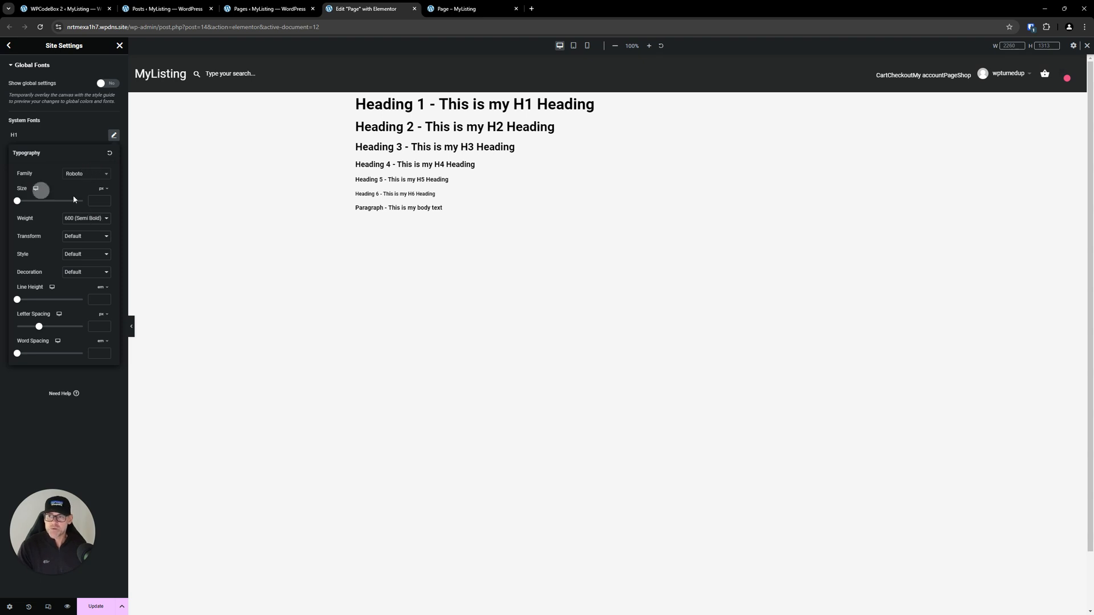
# - Set the H1 font's size as a custom value, clamp(3.81rem, 3.76vi + 2.97rem, 5.79rem), copied from the Global CSS snippet
pyautogui.click(104, 189)
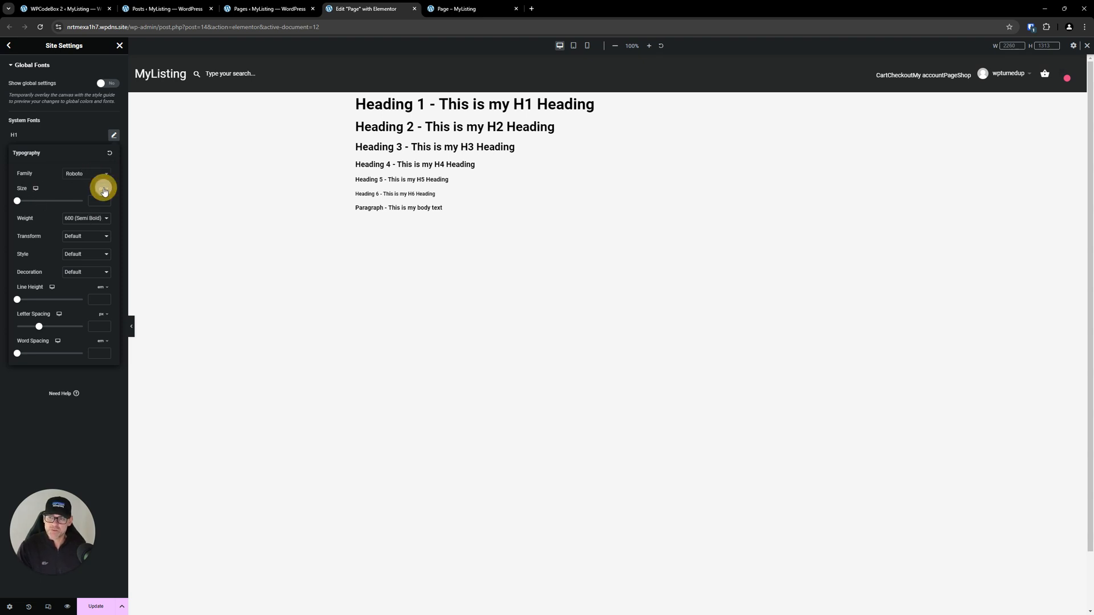
pyautogui.click(102, 240)
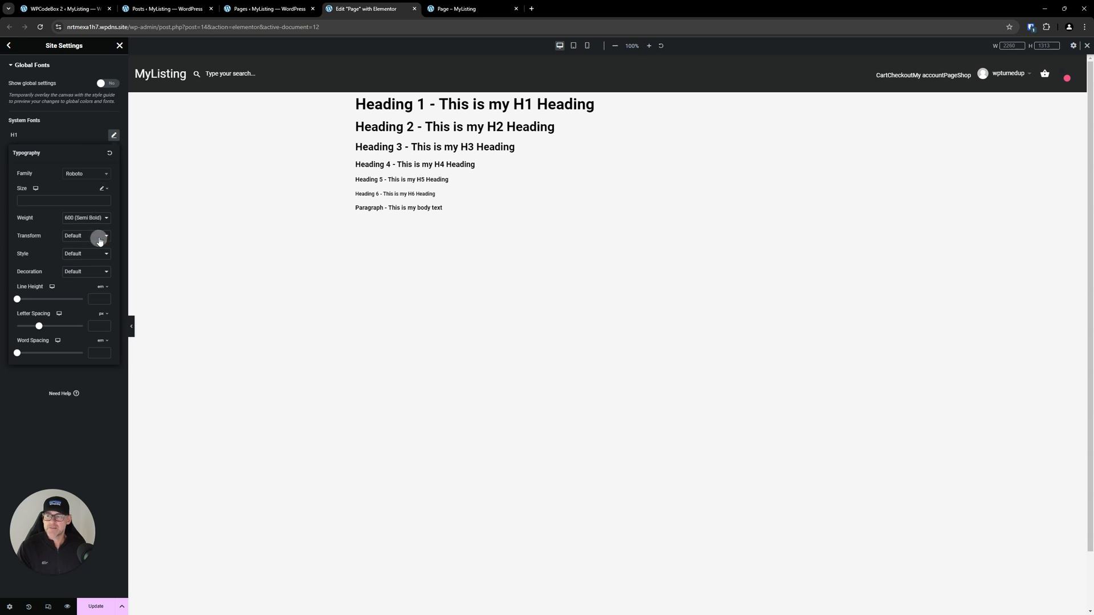
pyautogui.click(63, 9)
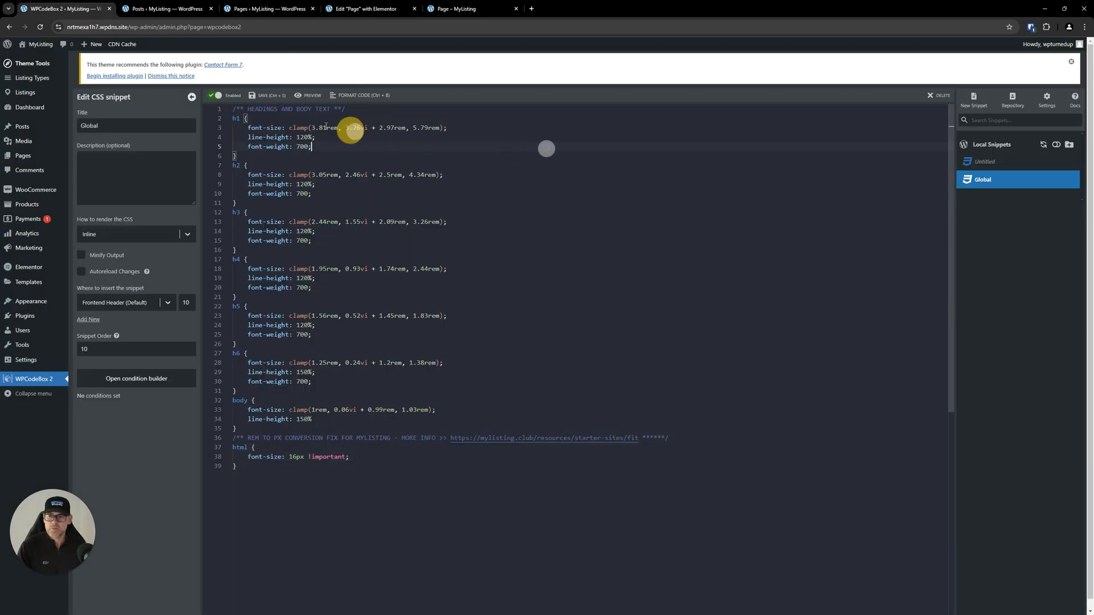
pyautogui.moveTo(289, 128); pyautogui.dragTo(447, 128)
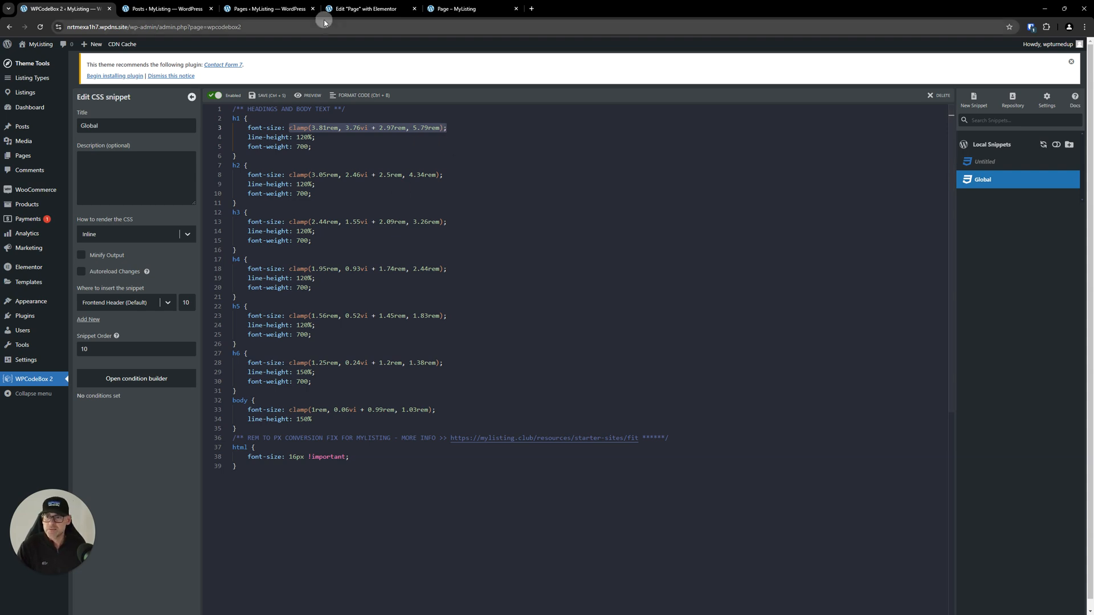
pyautogui.click(350, 8)
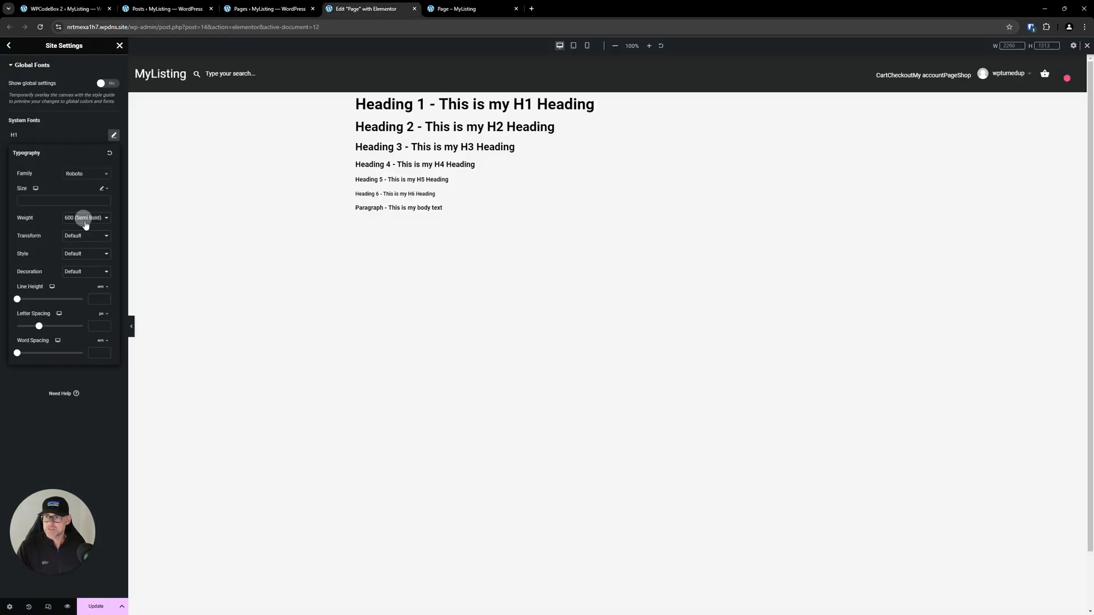
pyautogui.click(64, 201)
pyautogui.write('81rem, 3.76vi + 2.97rem, 5.79rem);')
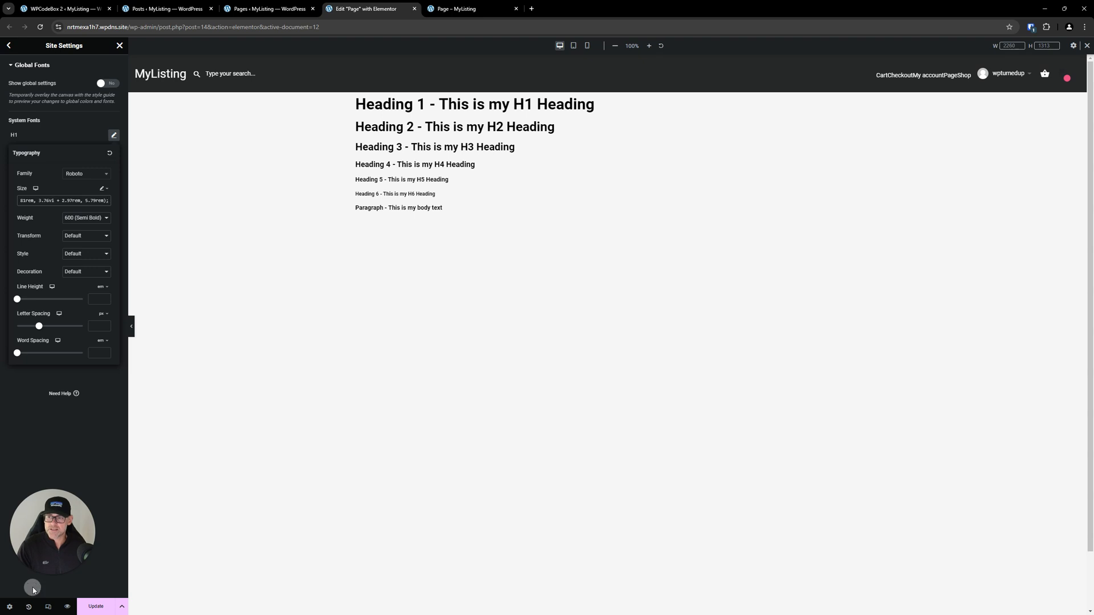
# - Set the H1 font's weight to 700 (Bold) and compare it with the h1 font-weight in the Global CSS snippet
pyautogui.click(87, 218)
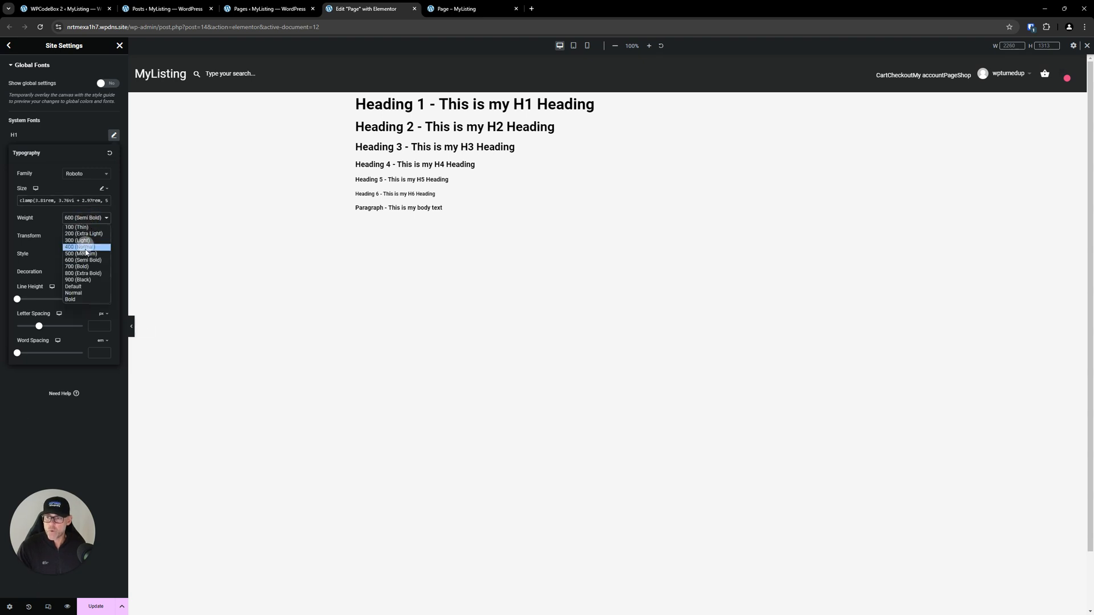
pyautogui.click(85, 266)
pyautogui.click(63, 9)
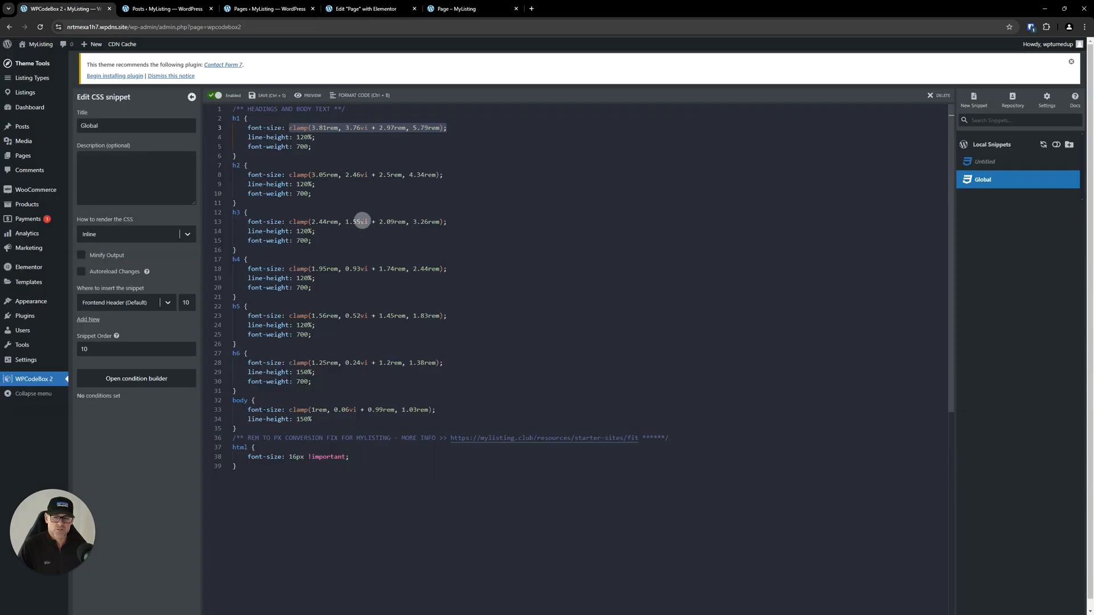
pyautogui.moveTo(311, 147); pyautogui.dragTo(245, 148)
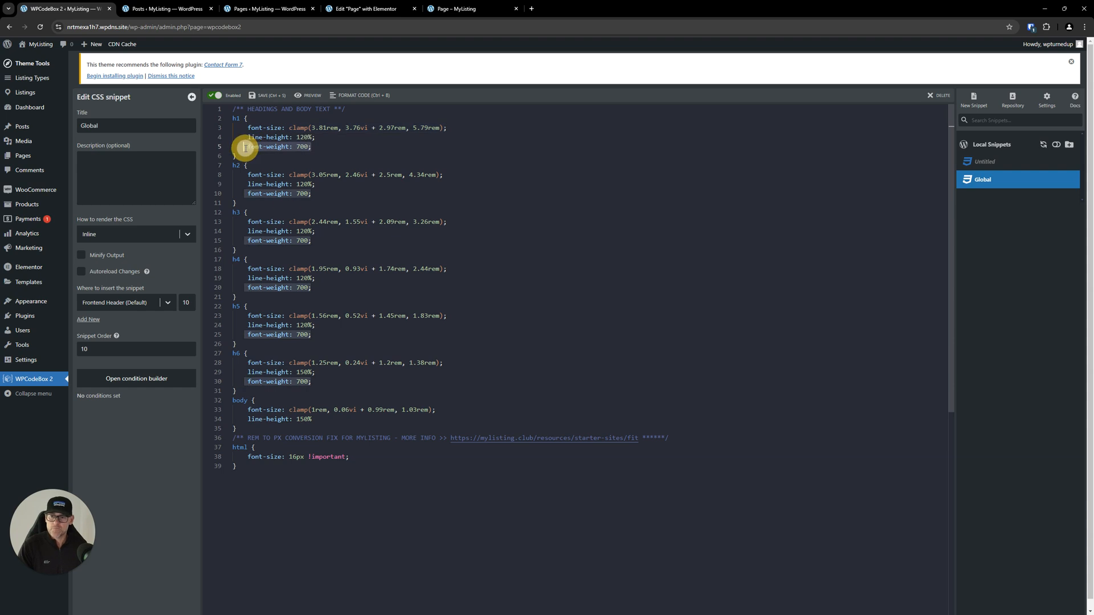
pyautogui.click(368, 9)
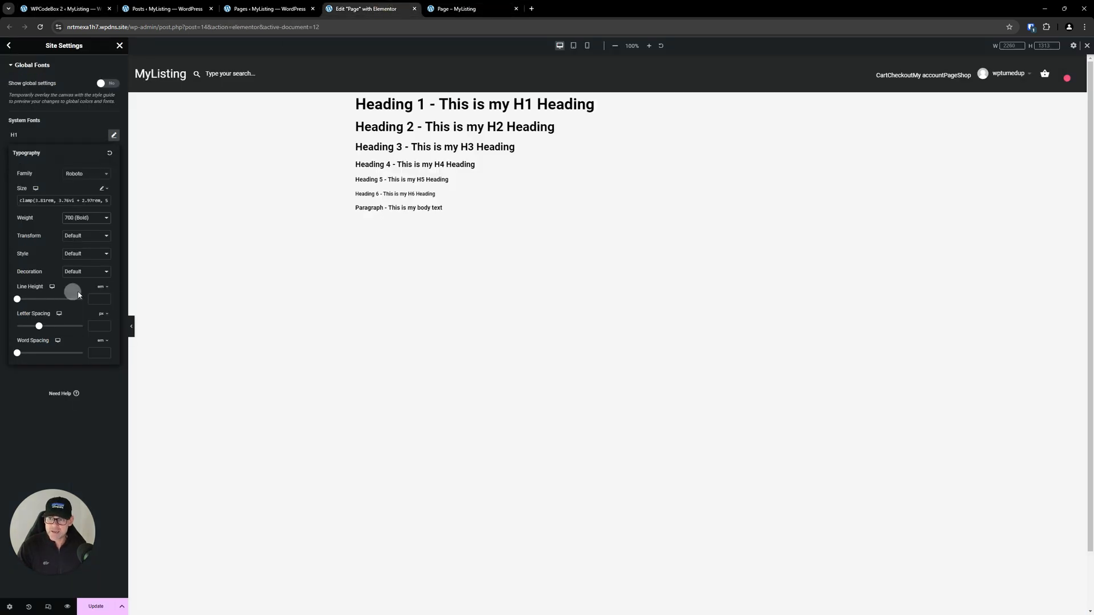
# - Widen the Site Settings panel so the full H1 size formula fits, and close the H1 typography settings
pyautogui.moveTo(126, 271); pyautogui.dragTo(189, 263)
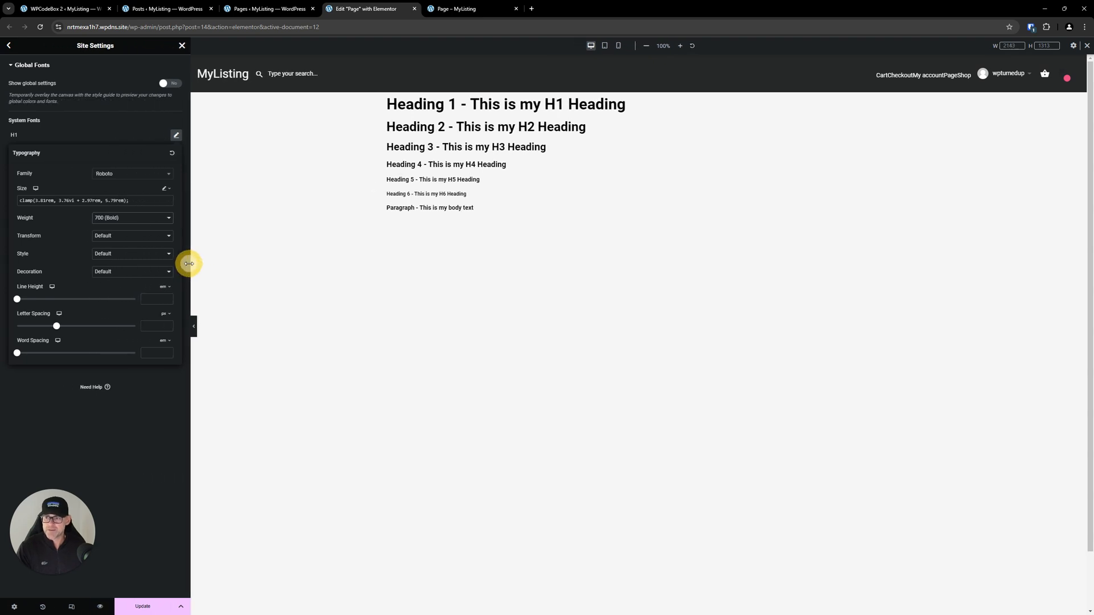
pyautogui.rightClick(191, 264)
pyautogui.click(37, 390)
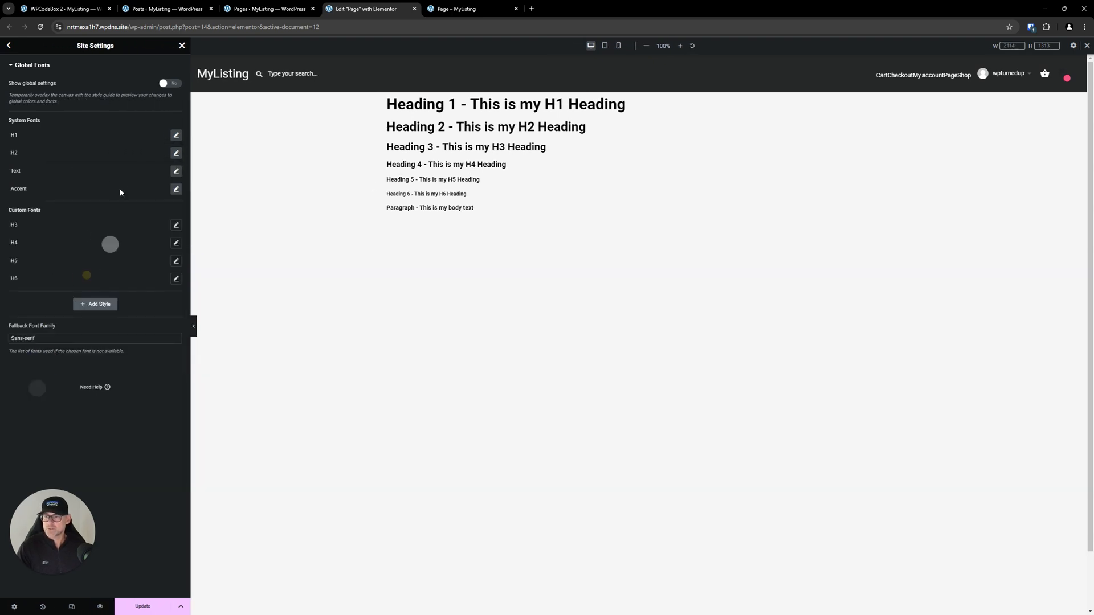
# - Set the H1 font's line height to a custom value of 120%
pyautogui.click(176, 135)
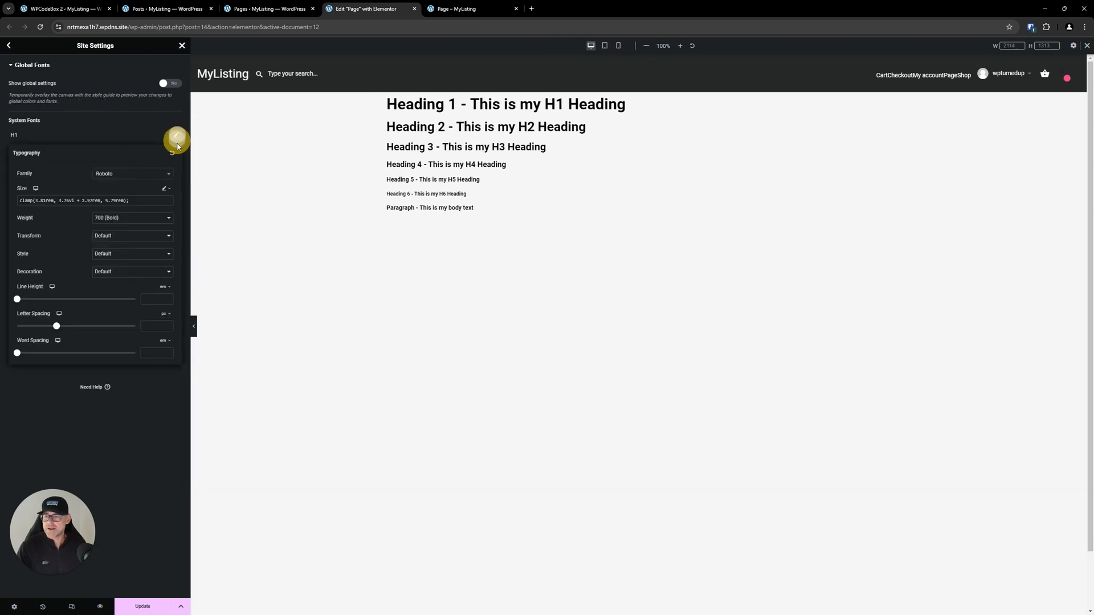
pyautogui.click(163, 286)
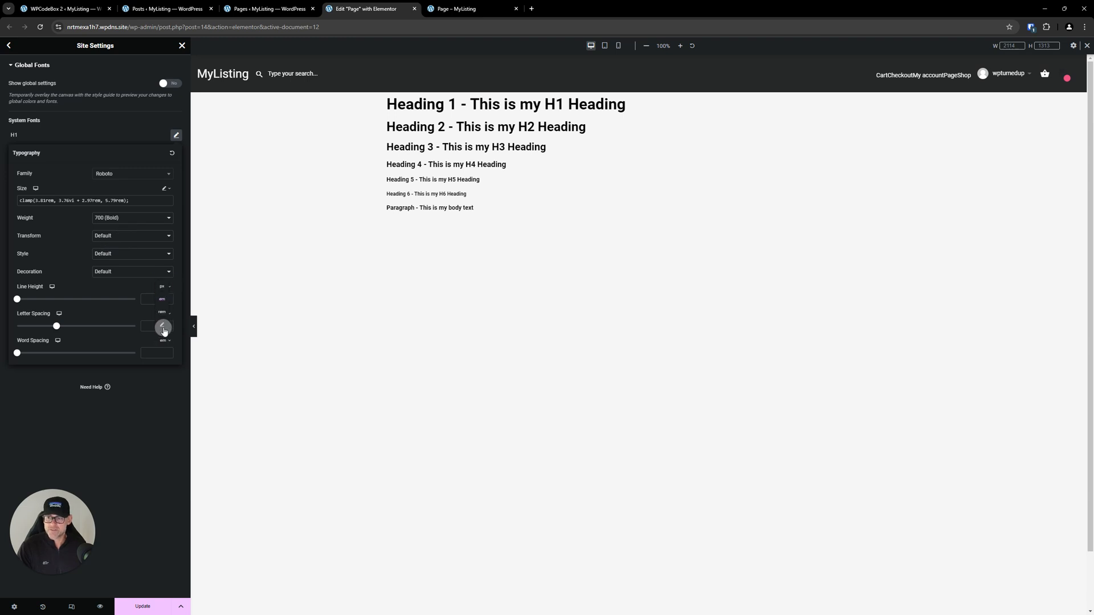
pyautogui.click(164, 324)
pyautogui.click(77, 298)
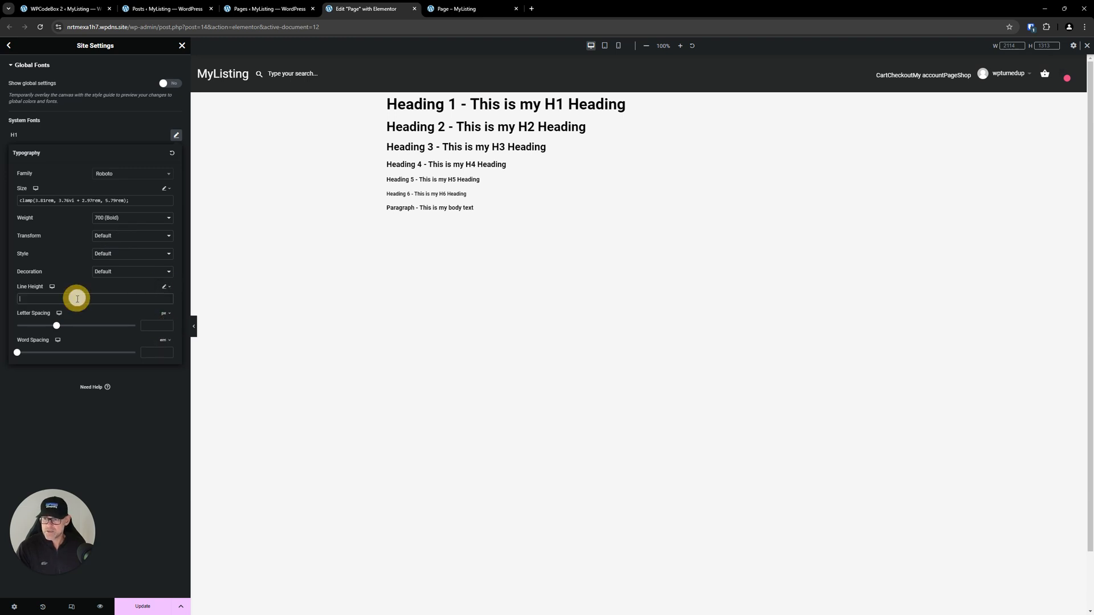
pyautogui.write('12')
pyautogui.press('capslock')
pyautogui.write('0')
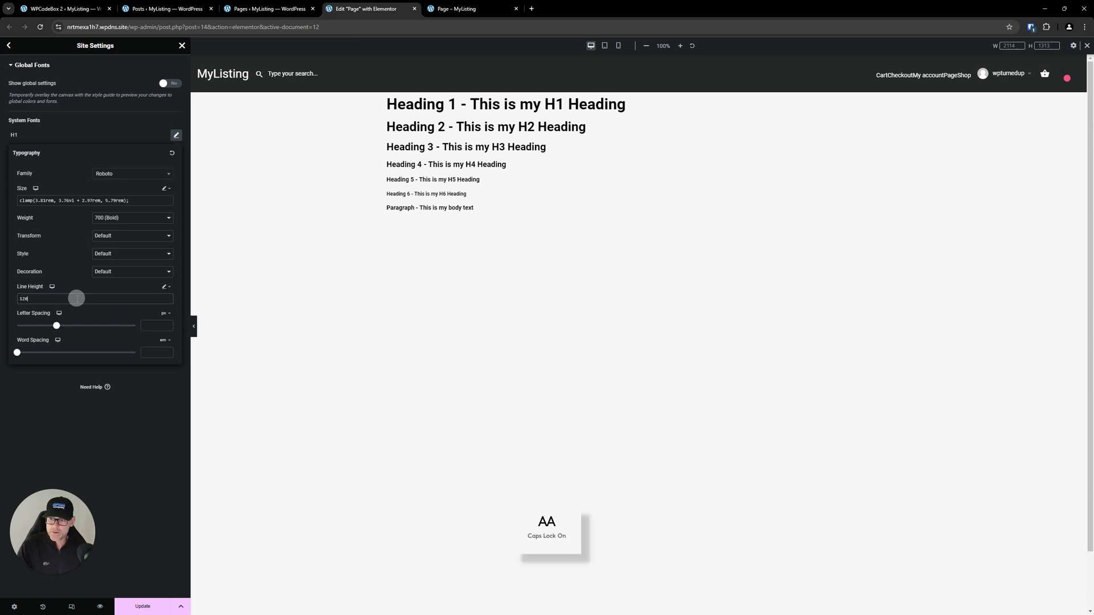
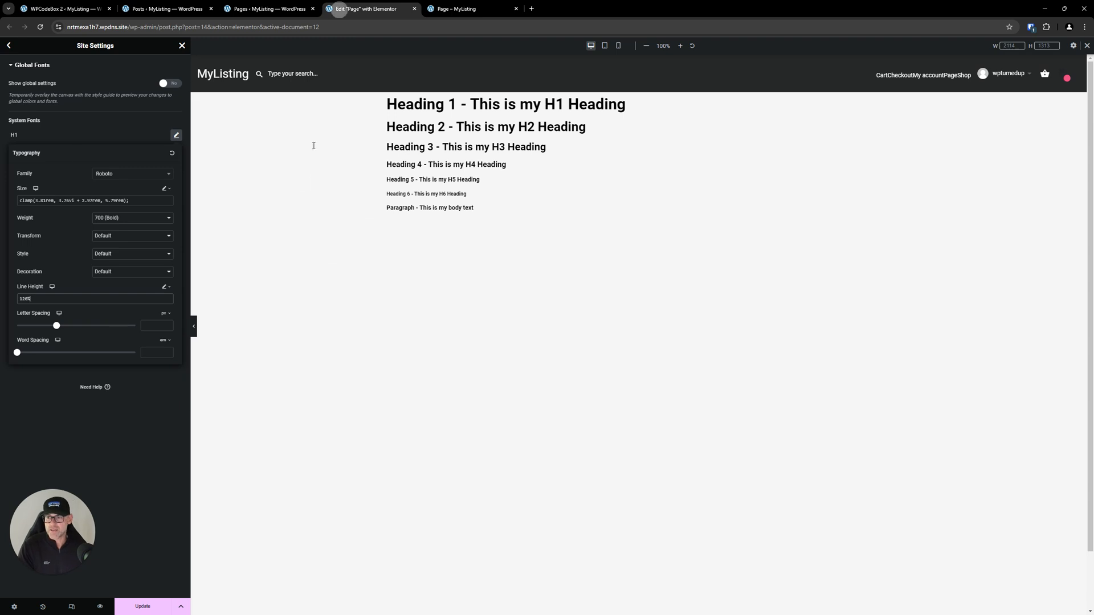
pyautogui.click(147, 446)
# - Set the H2 font's size as a custom value, clamp(3.05rem, 2.46vi + 2.5rem, 4.34rem), copied from the Global CSS snippet
pyautogui.click(176, 153)
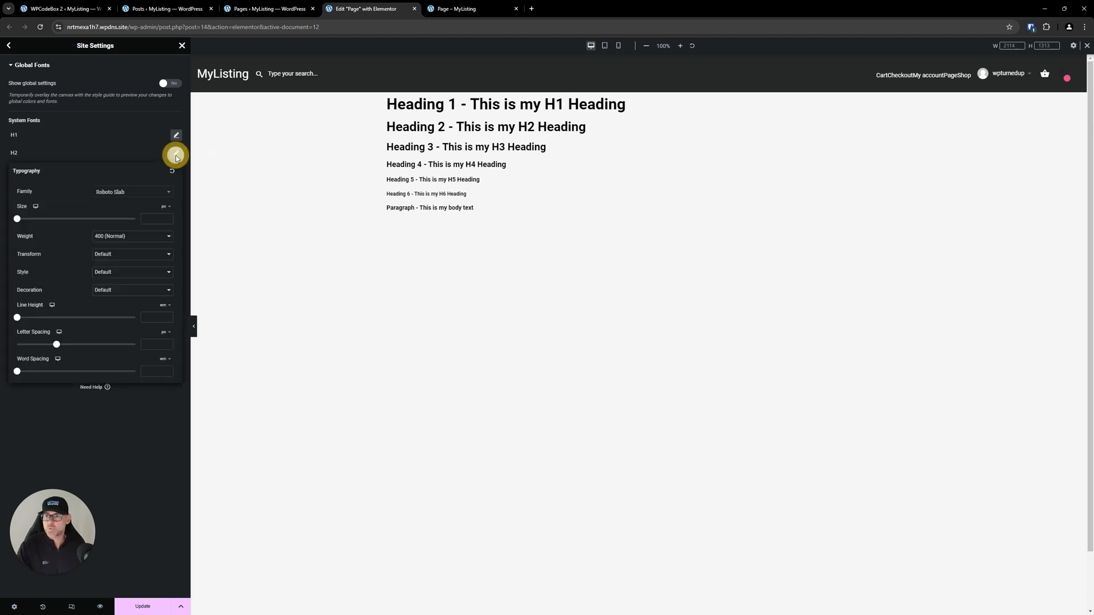
pyautogui.click(63, 9)
pyautogui.click(500, 161)
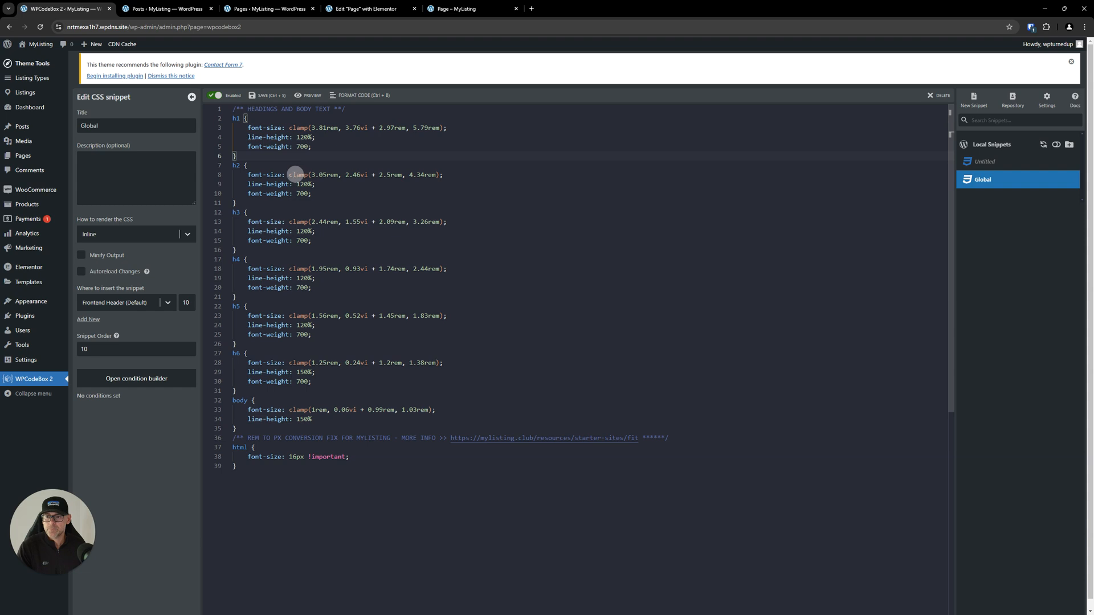
pyautogui.moveTo(289, 174); pyautogui.dragTo(450, 174)
pyautogui.hotkey('ctrl', 'c')
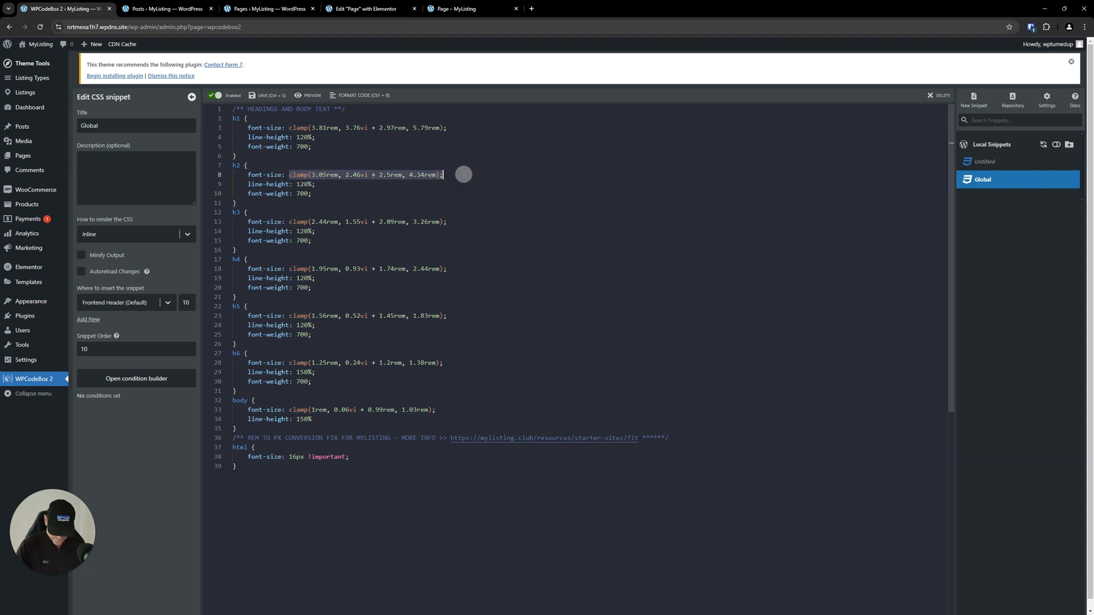
pyautogui.click(387, 8)
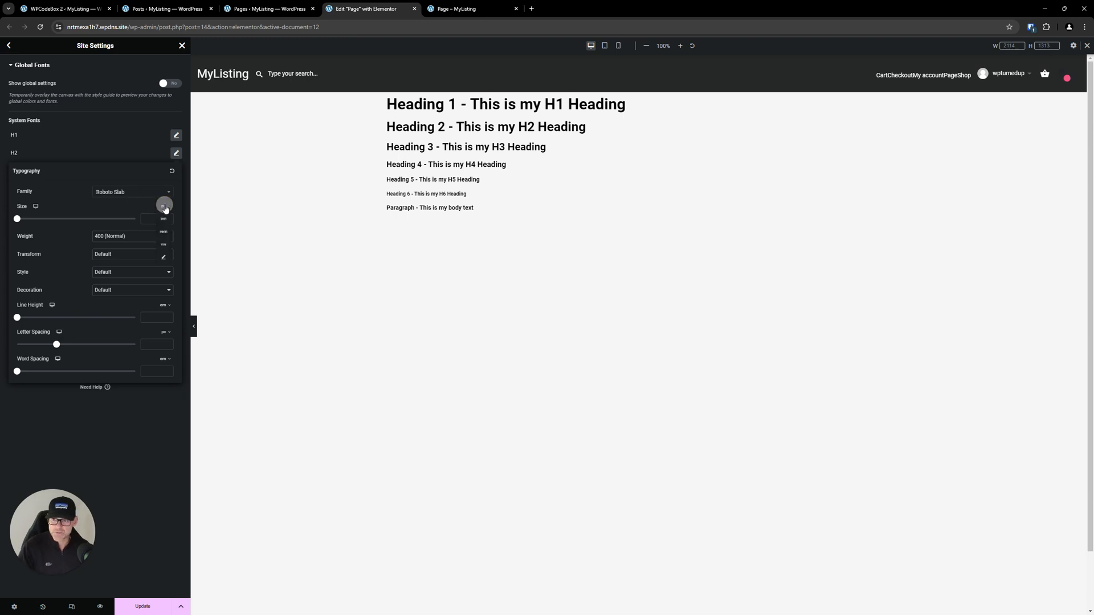
pyautogui.click(163, 257)
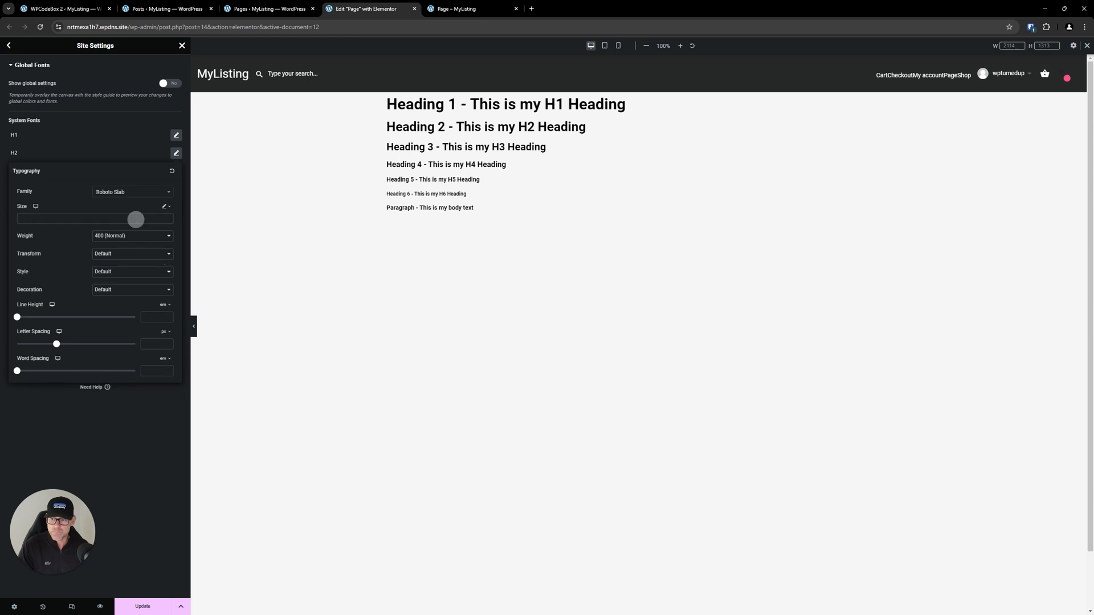
pyautogui.click(136, 219)
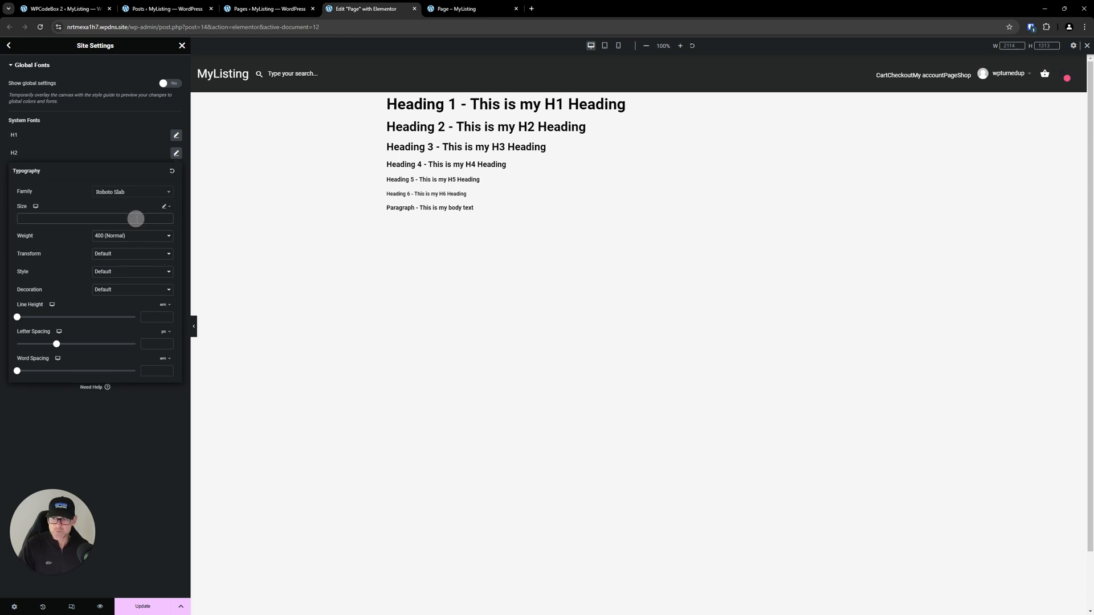
pyautogui.hotkey('ctrl', 'v')
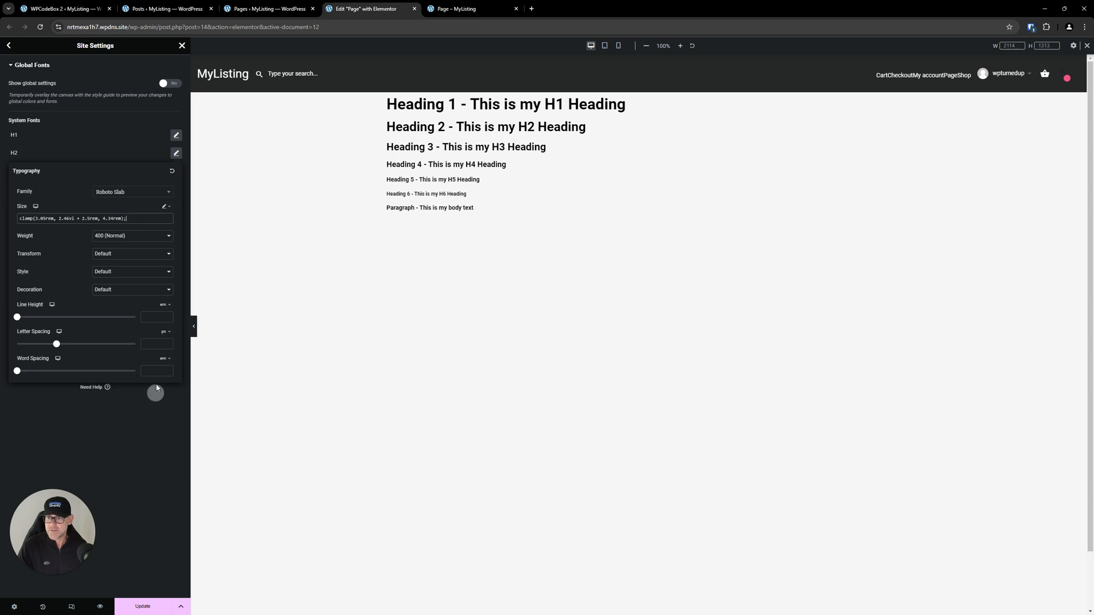
# - Set the H2 font's weight to 700 (Bold) and its line height to a custom value of 120%
pyautogui.click(124, 237)
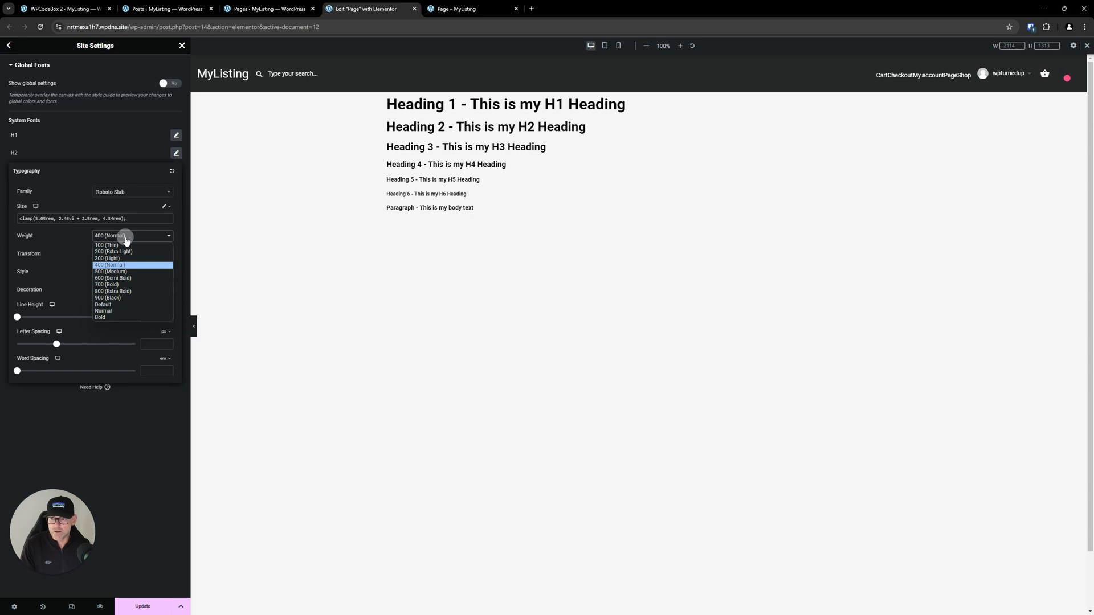
pyautogui.click(119, 285)
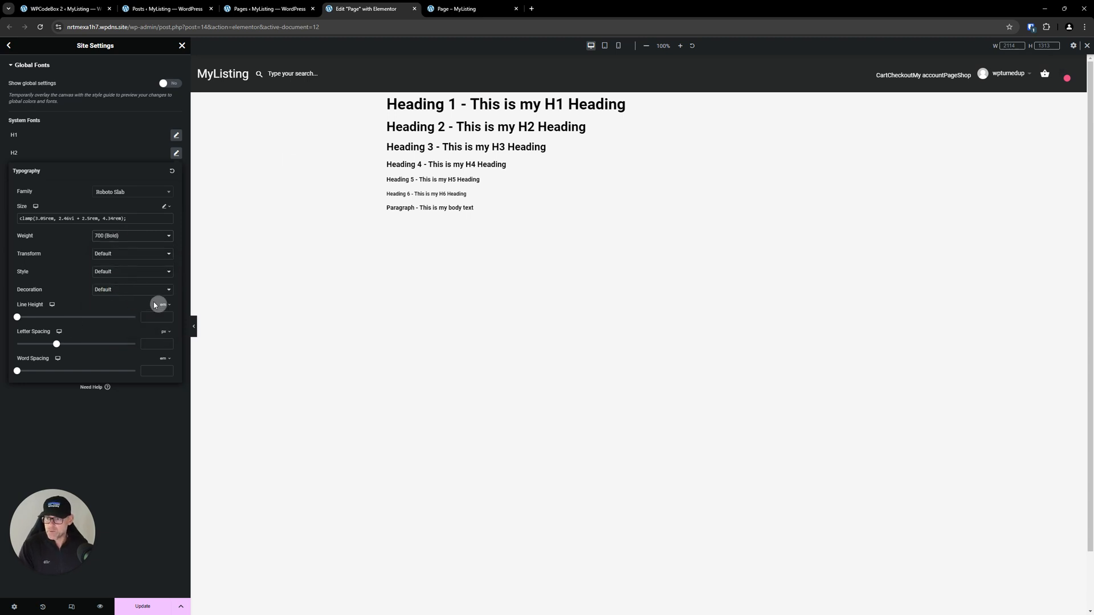
pyautogui.click(164, 305)
pyautogui.click(163, 342)
pyautogui.click(118, 320)
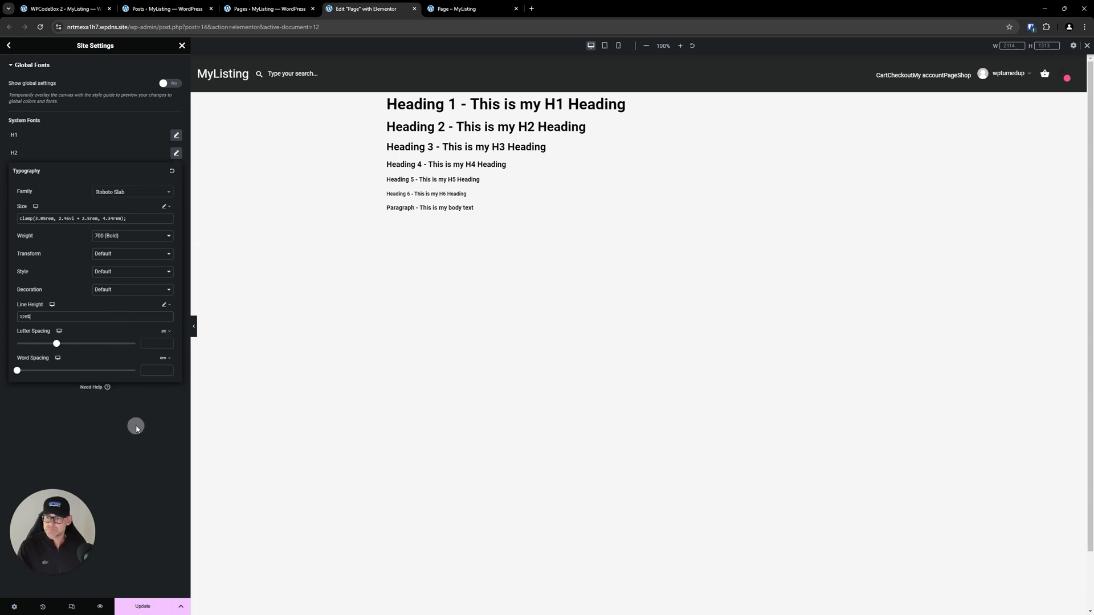
pyautogui.click(178, 156)
# - Open the Text font's typography and copy the body font-size value clamp(1rem, 0.06vi + 0.99rem, 1.03rem) from the Global CSS snippet
pyautogui.click(178, 172)
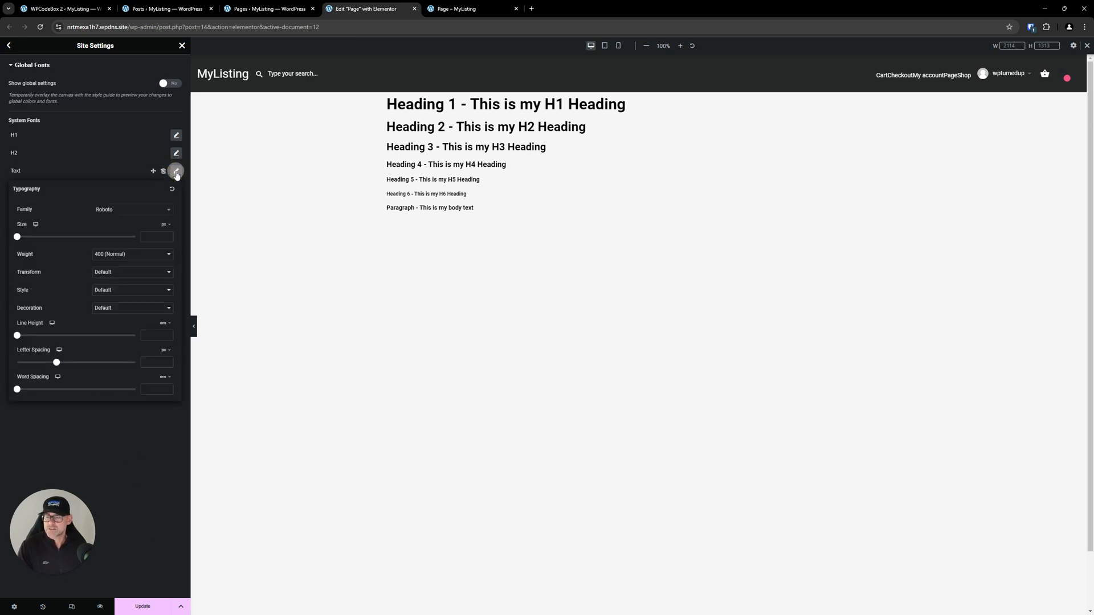
pyautogui.click(63, 8)
pyautogui.click(317, 524)
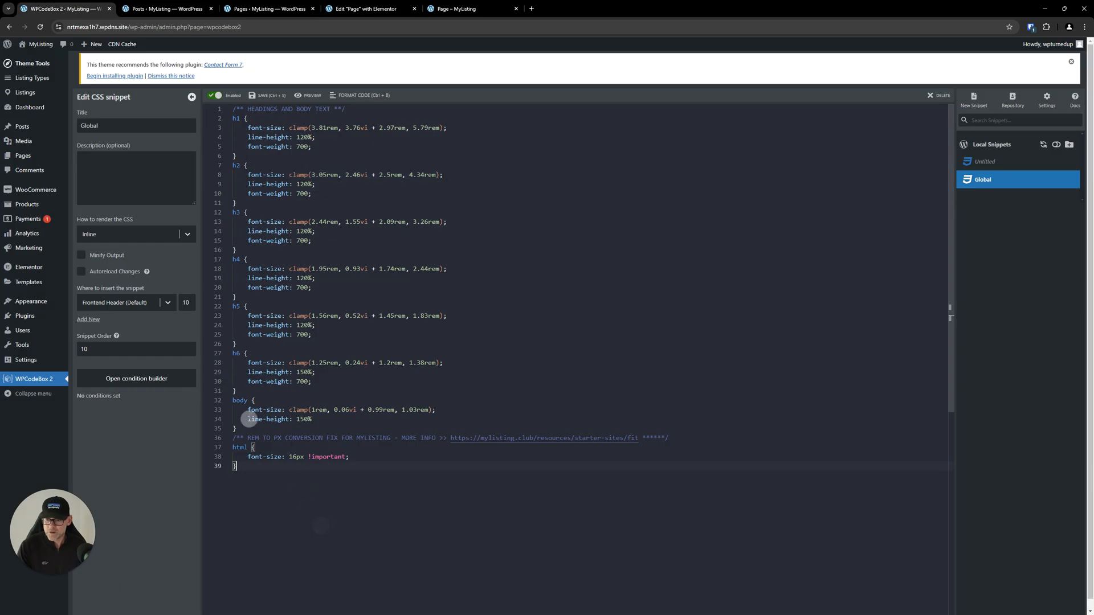
pyautogui.moveTo(289, 410); pyautogui.dragTo(448, 409)
pyautogui.hotkey('ctrl', 'c')
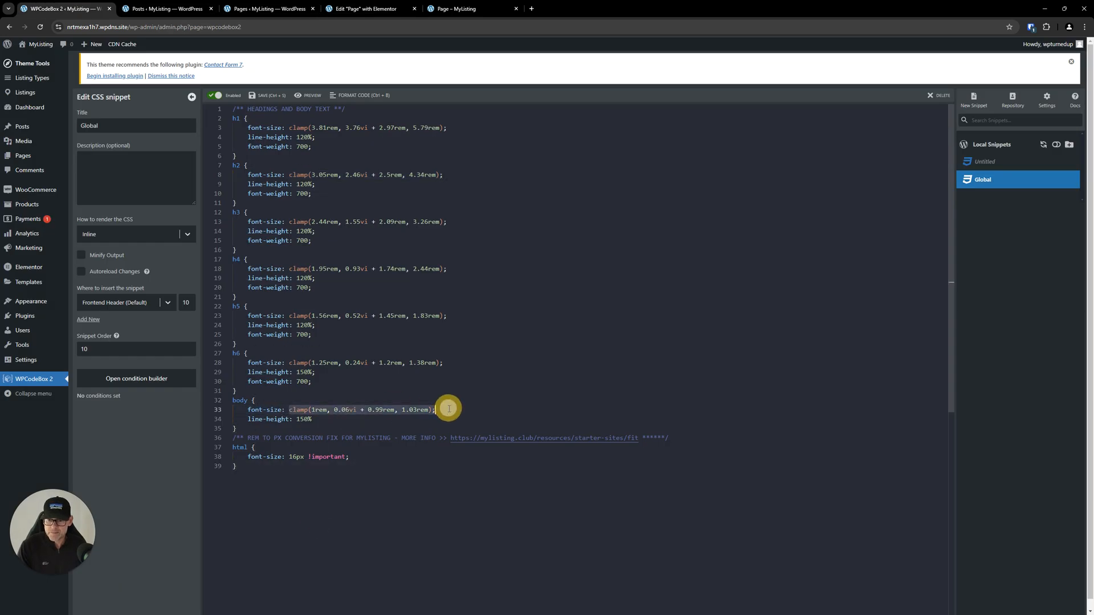
# - Set the Text font's custom size to clamp(1rem, 0.06vi + 0.99rem, 1.03rem) and its custom line height to 150%
pyautogui.click(368, 8)
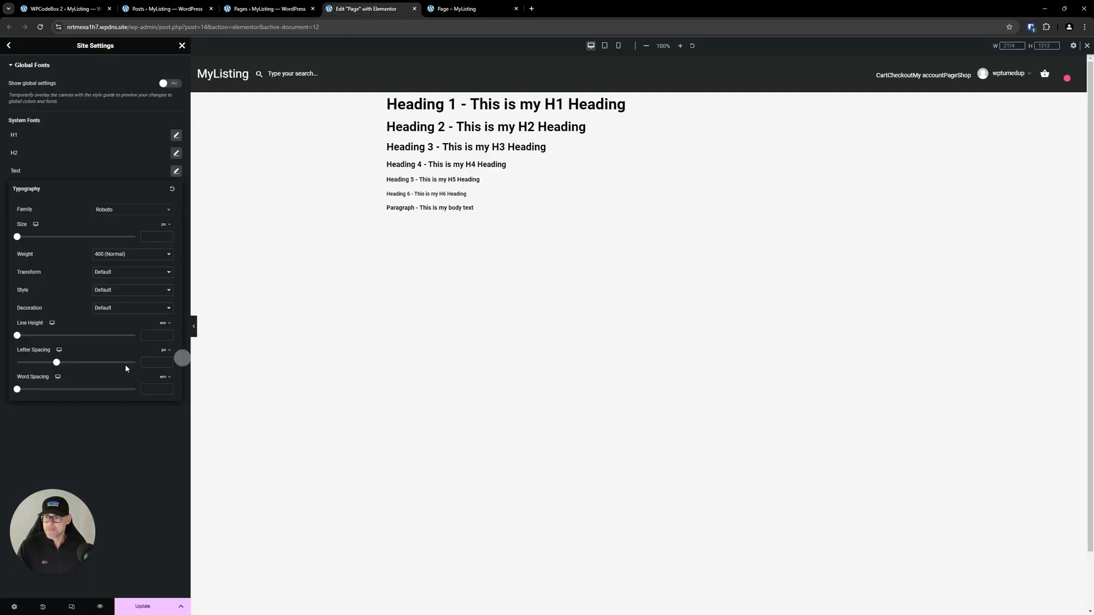
pyautogui.click(164, 224)
pyautogui.click(164, 275)
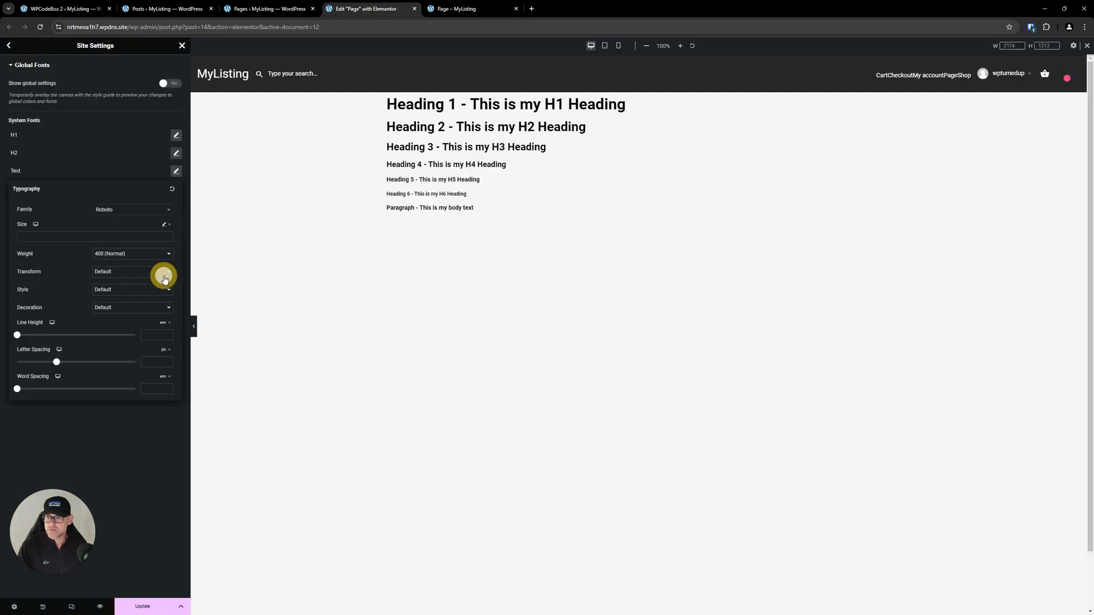
pyautogui.click(108, 235)
pyautogui.hotkey('ctrl', 'v')
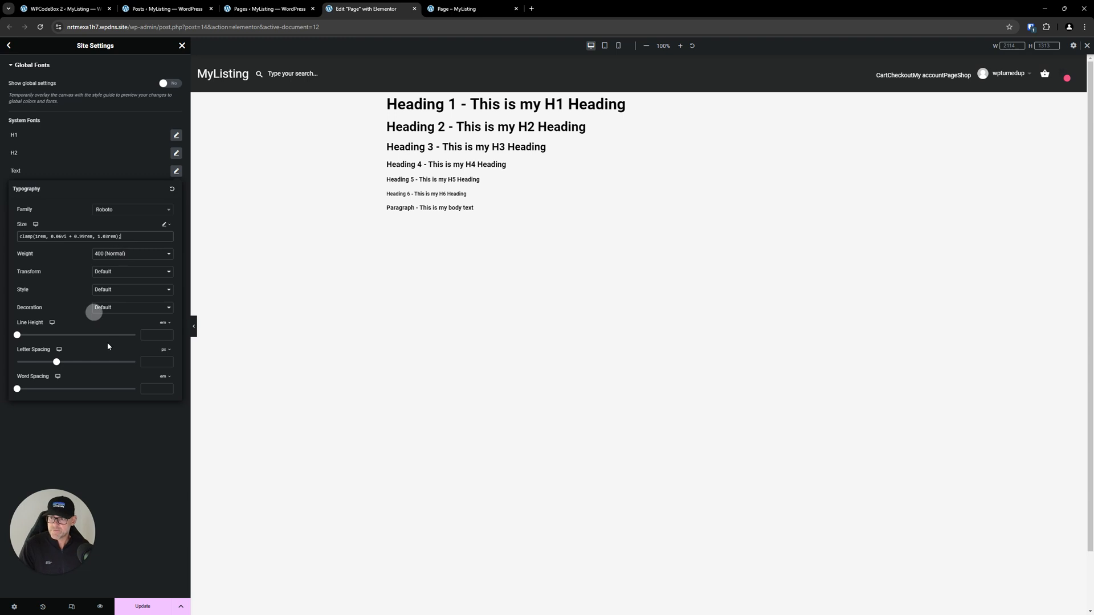
pyautogui.click(162, 323)
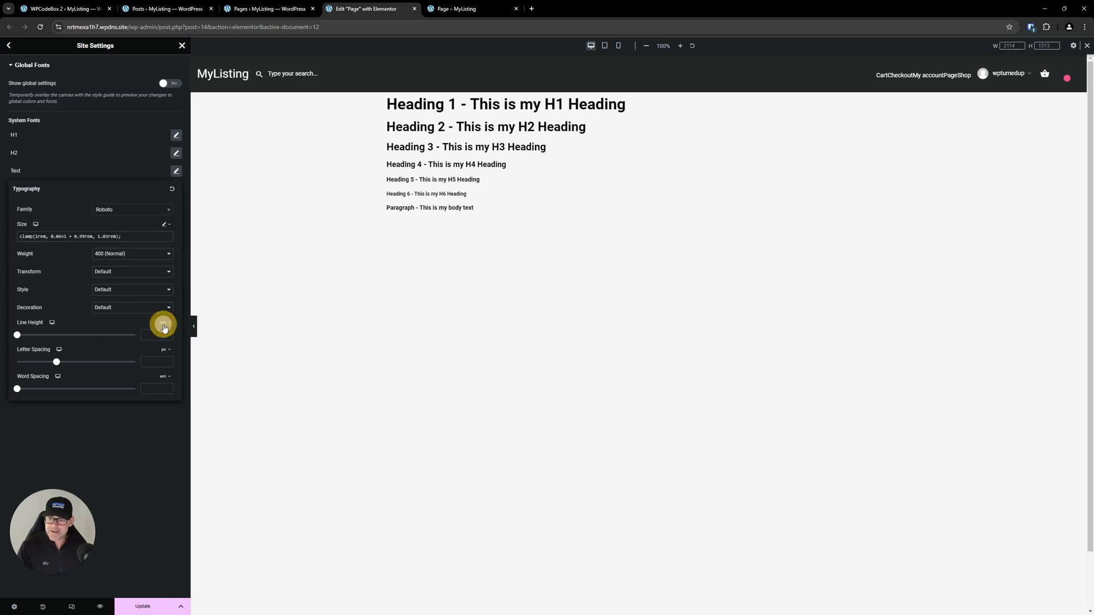
pyautogui.click(162, 361)
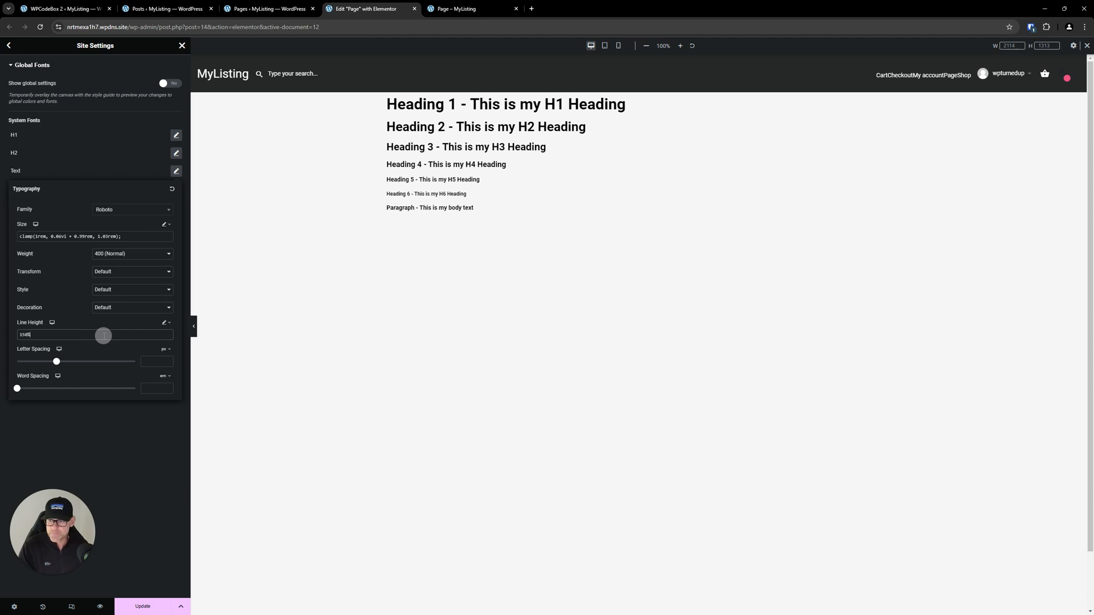
# - Enter 150% as the Text font's custom line height and close its typography settings
pyautogui.write('150%')
pyautogui.click(115, 433)
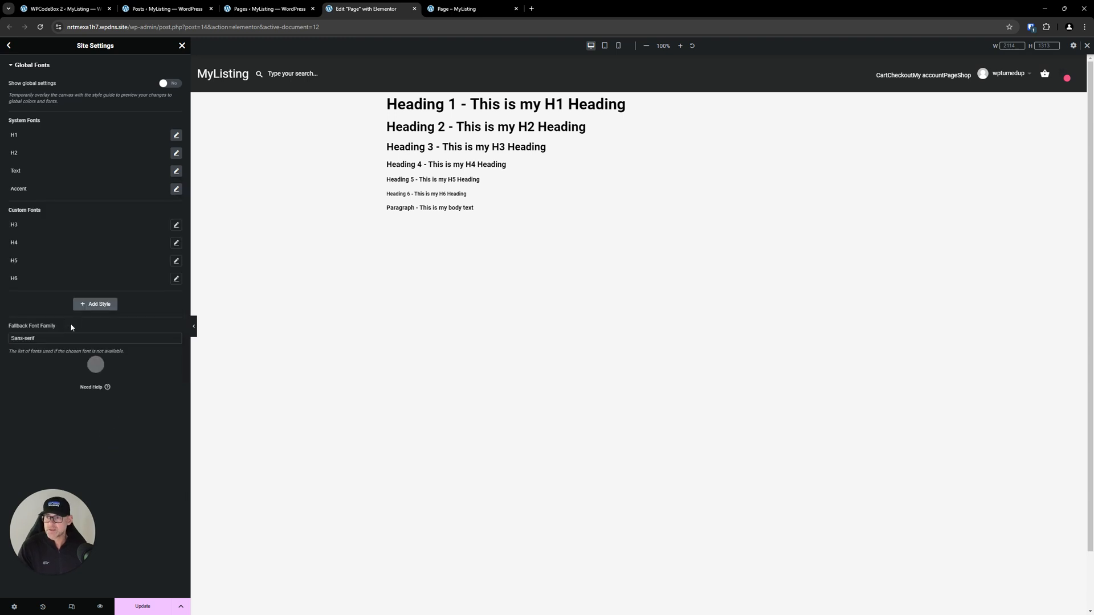
# - Examine the Accent font's typography settings and close them without editing
pyautogui.click(176, 189)
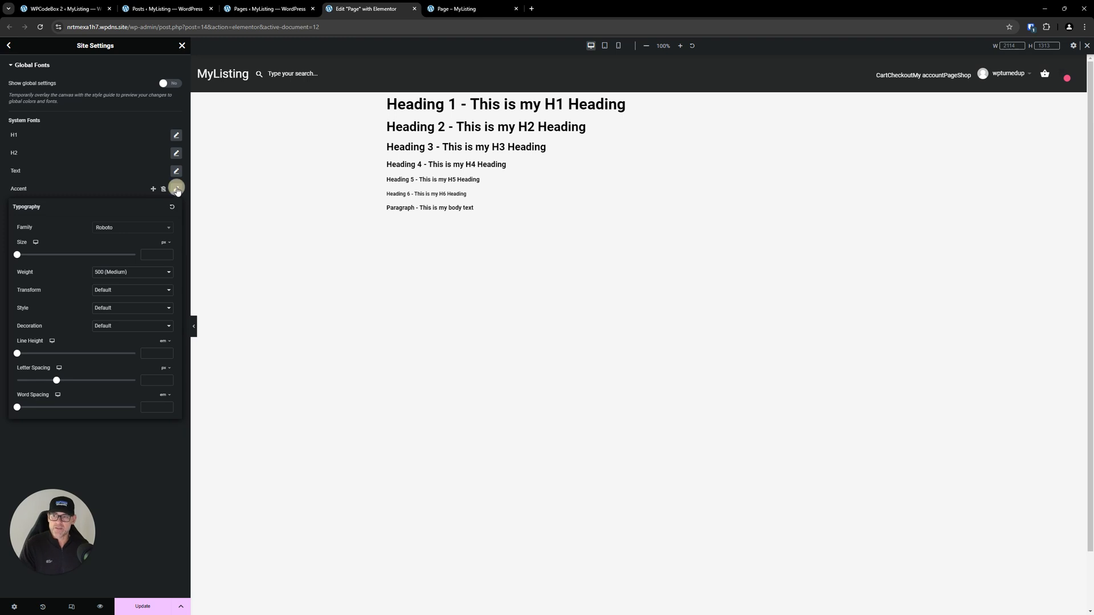
pyautogui.click(178, 189)
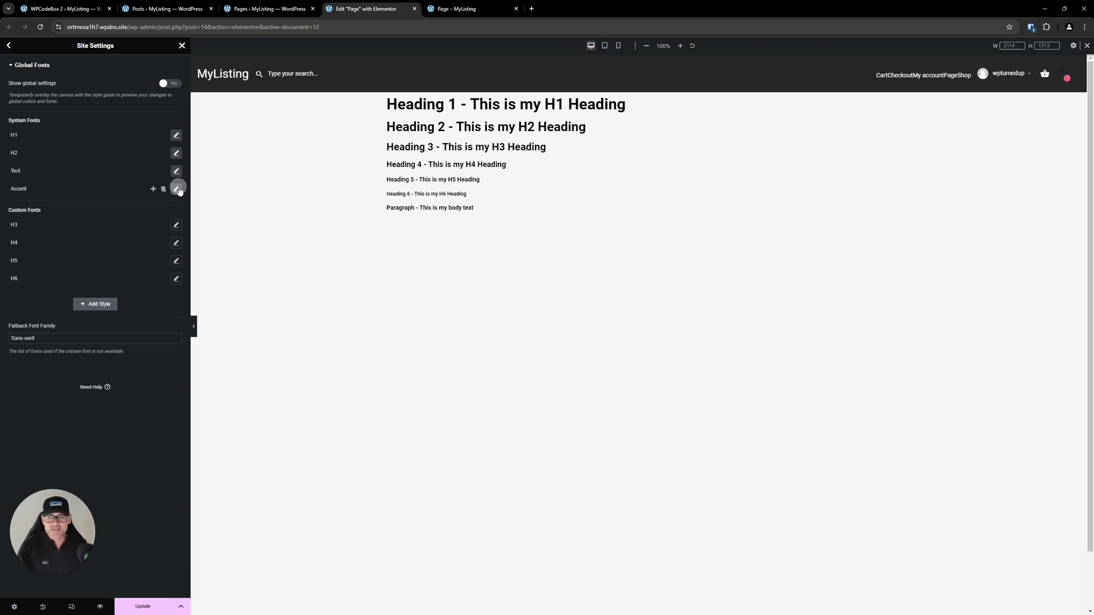
pyautogui.click(178, 188)
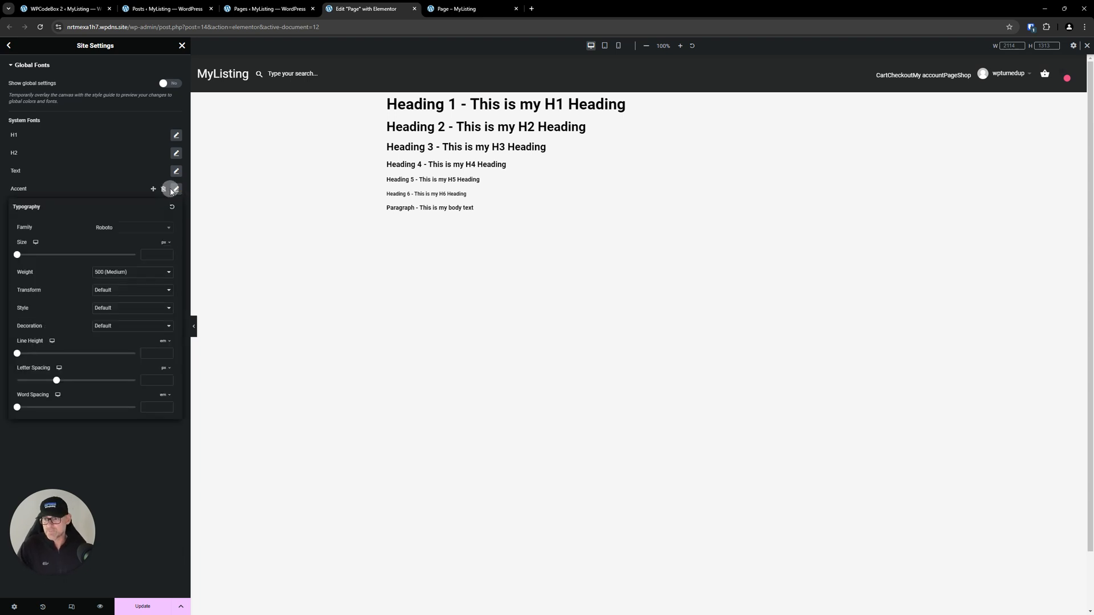
pyautogui.click(176, 189)
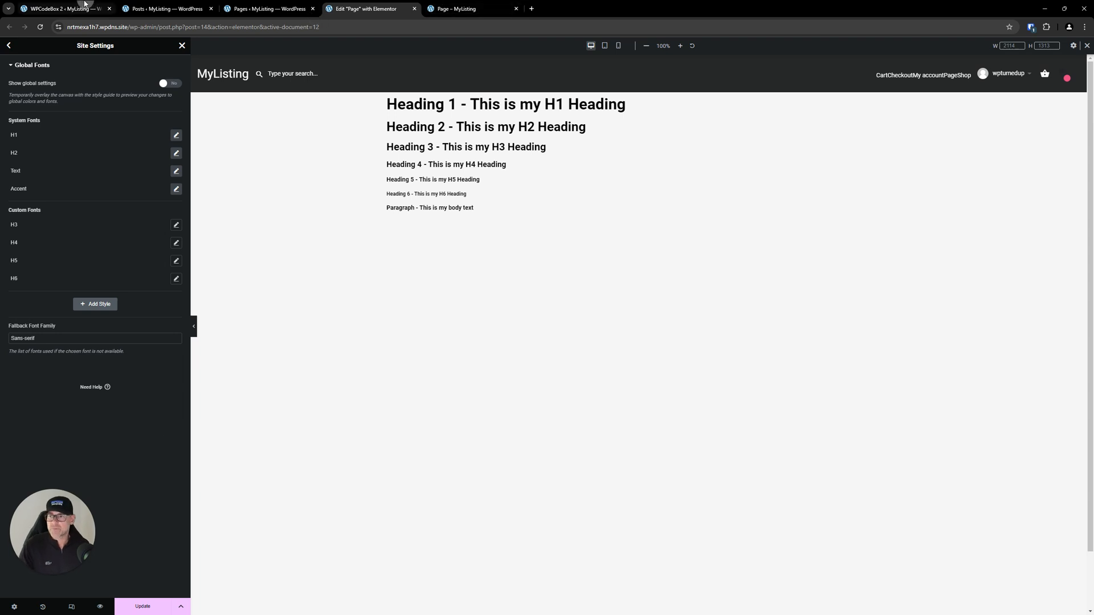
# - Set the H3 font's size as a custom value, clamp(2.44rem, 1.55vi + 2.09rem, 3.26rem), copied from the Global CSS snippet
pyautogui.click(103, 6)
pyautogui.click(380, 7)
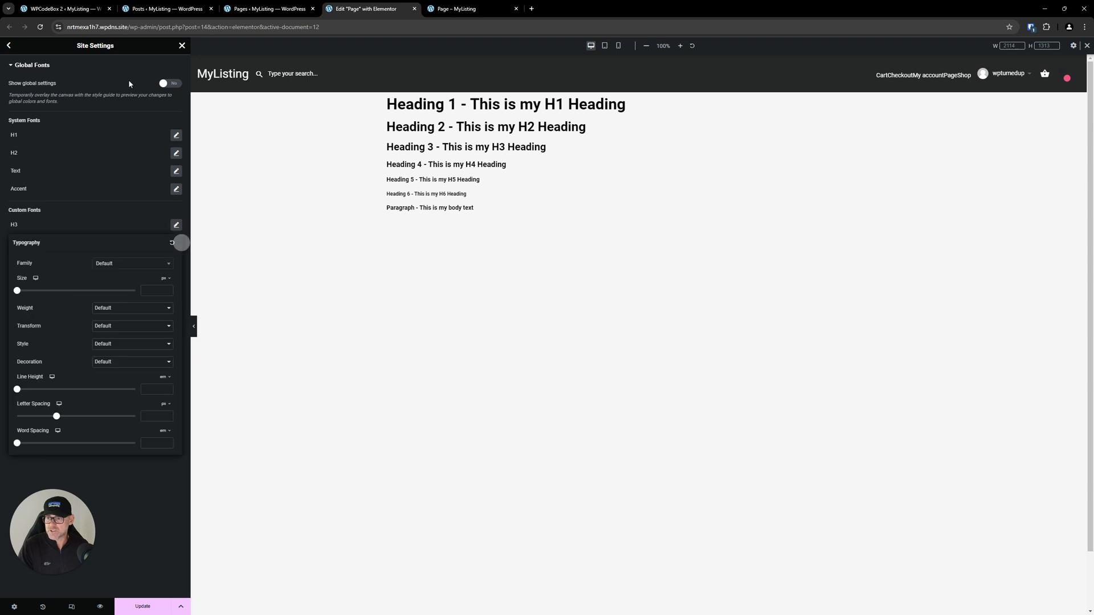
pyautogui.click(63, 8)
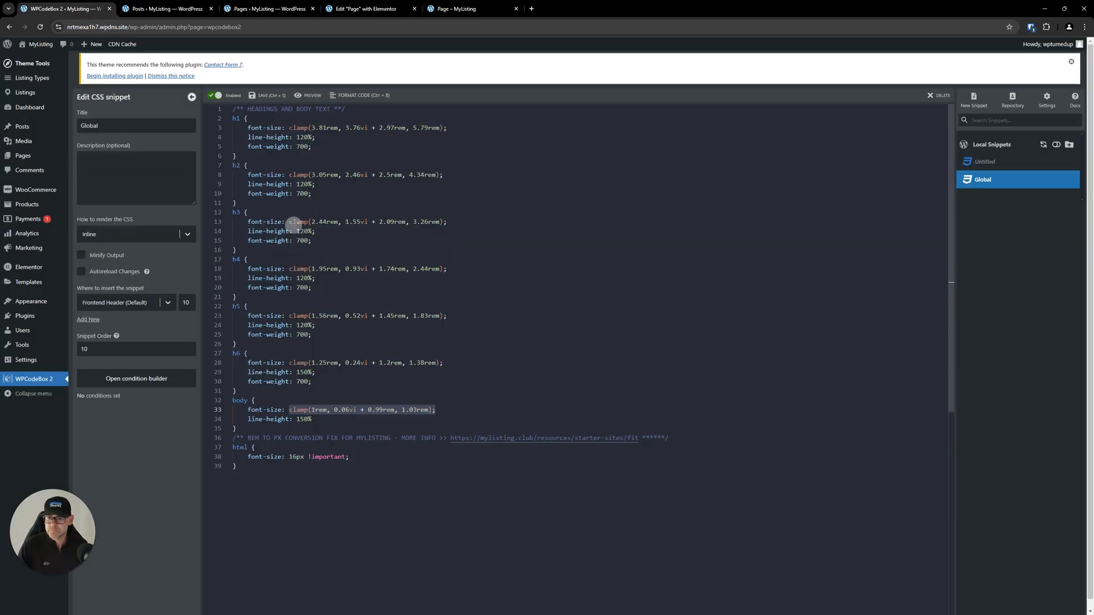
pyautogui.moveTo(289, 221); pyautogui.dragTo(450, 220)
pyautogui.hotkey('ctrl', 'c')
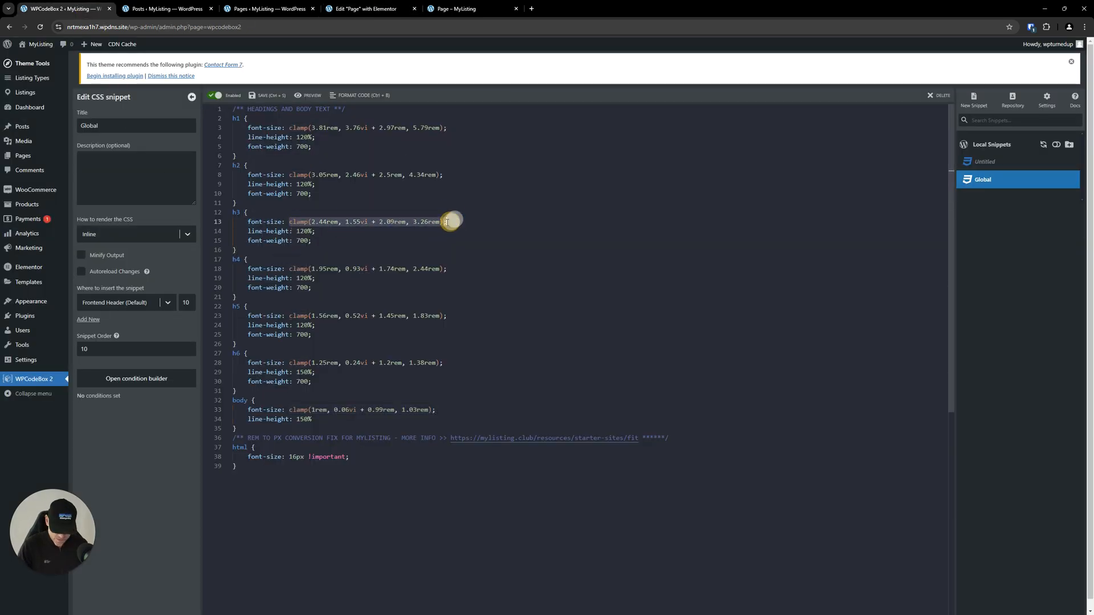
pyautogui.click(334, 8)
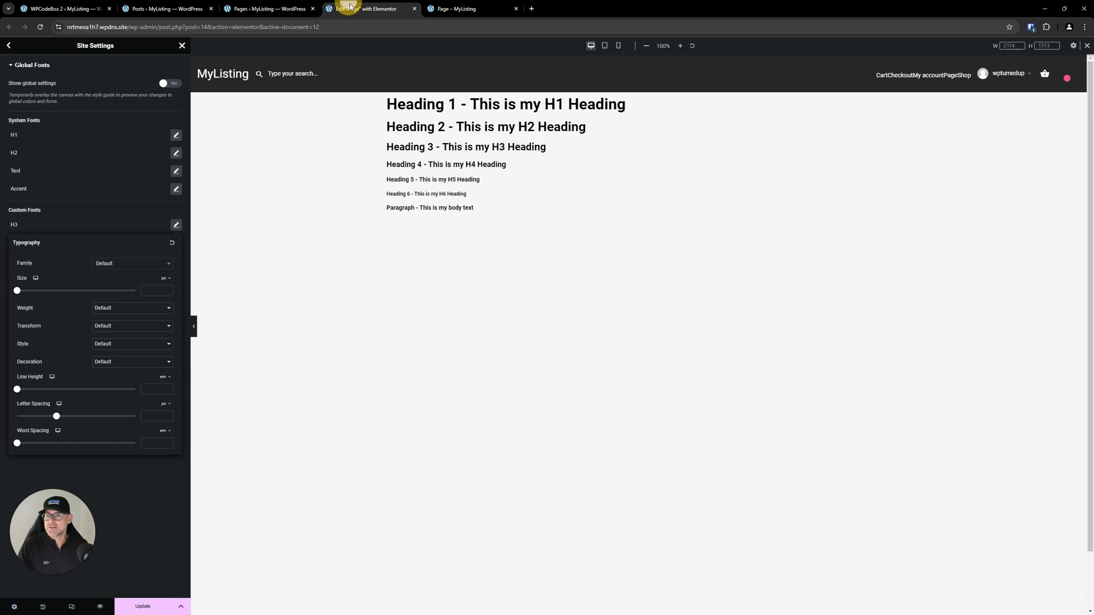
pyautogui.click(169, 283)
pyautogui.click(161, 328)
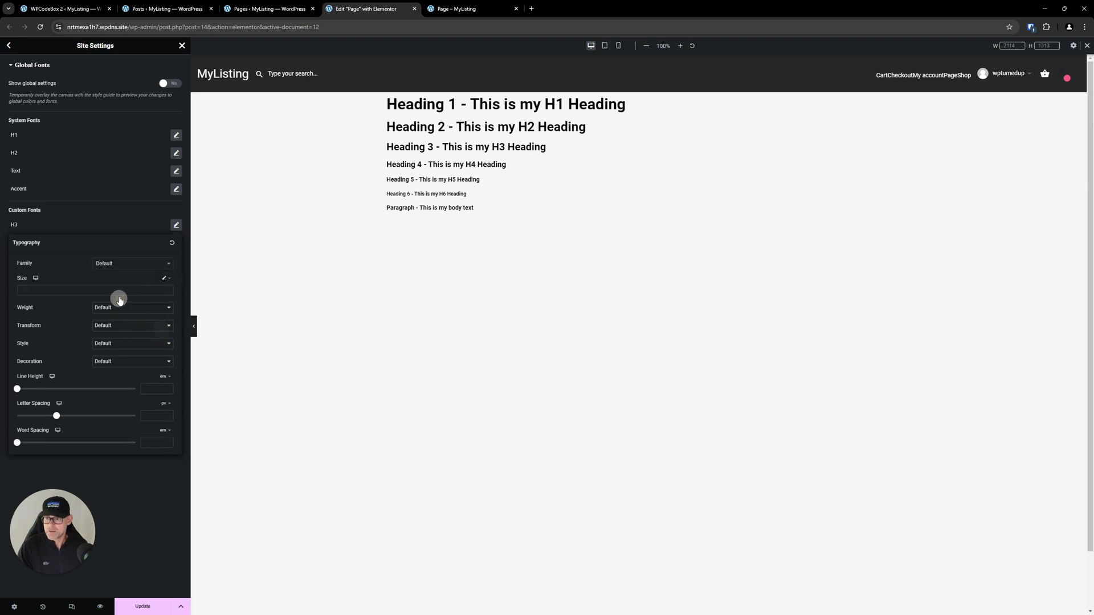
pyautogui.hotkey('ctrl', 'v')
# - Set the H3 font's weight to 700 (Bold) and its line height to a custom value of 120%
pyautogui.click(118, 309)
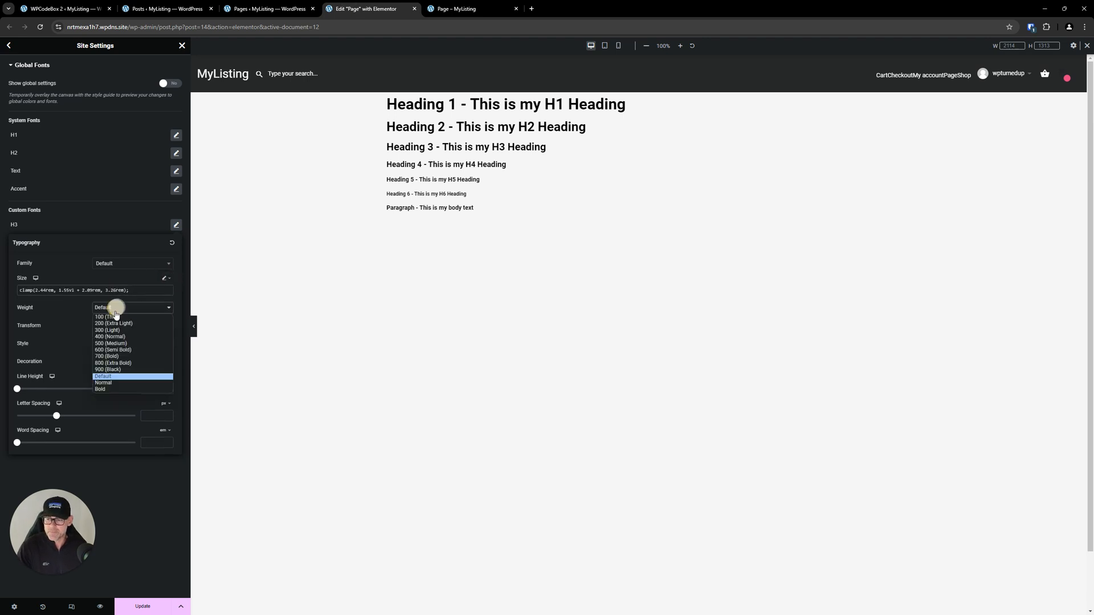
pyautogui.click(106, 359)
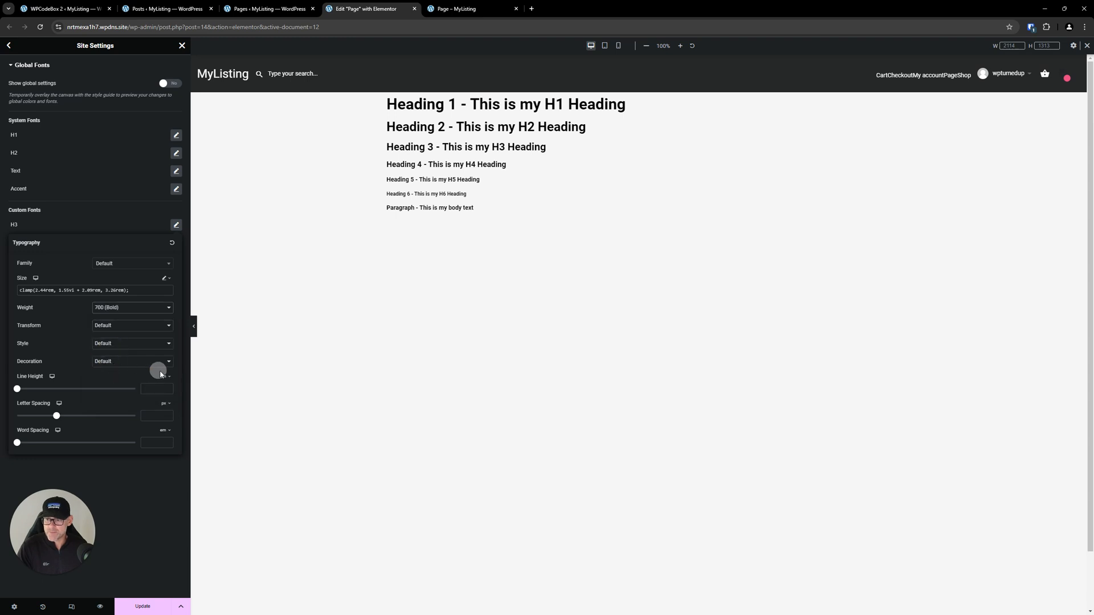
pyautogui.click(164, 376)
pyautogui.click(161, 416)
pyautogui.click(108, 385)
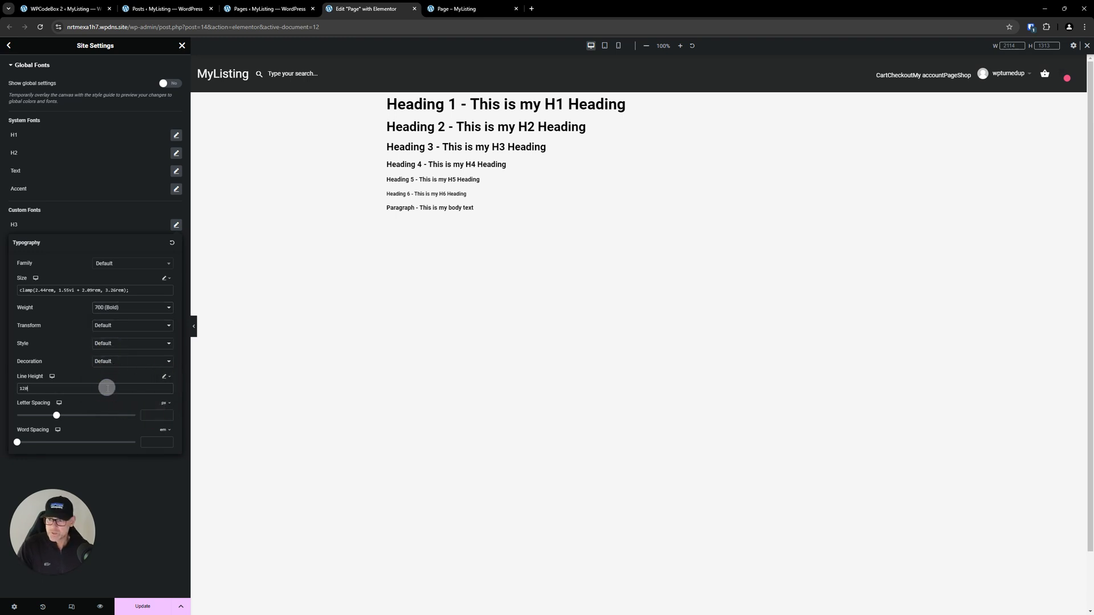
pyautogui.click(176, 224)
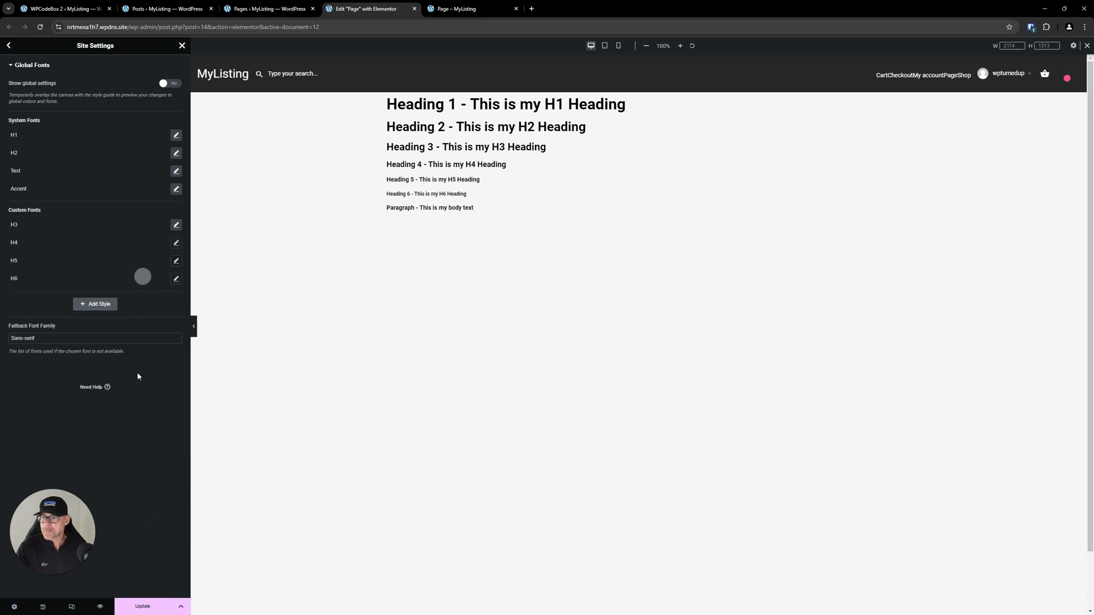
# - Set the H4 font's size as a custom value, clamp(1.95rem, 0.93vi + 1.74rem, 2.44rem), copied from the Global CSS snippet
pyautogui.click(179, 248)
pyautogui.click(60, 9)
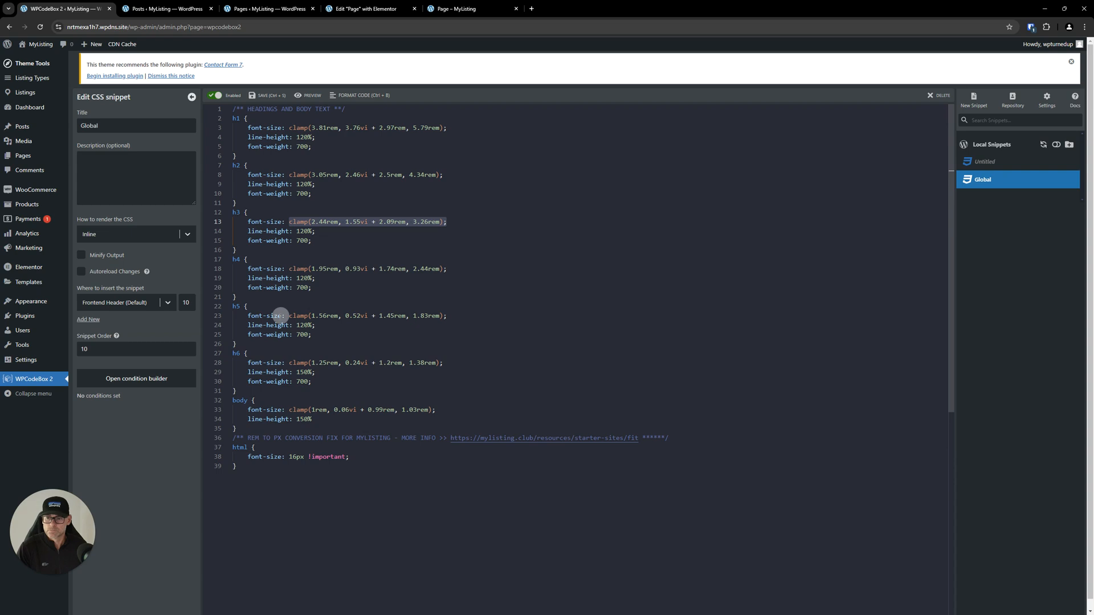
pyautogui.moveTo(293, 269); pyautogui.dragTo(452, 269)
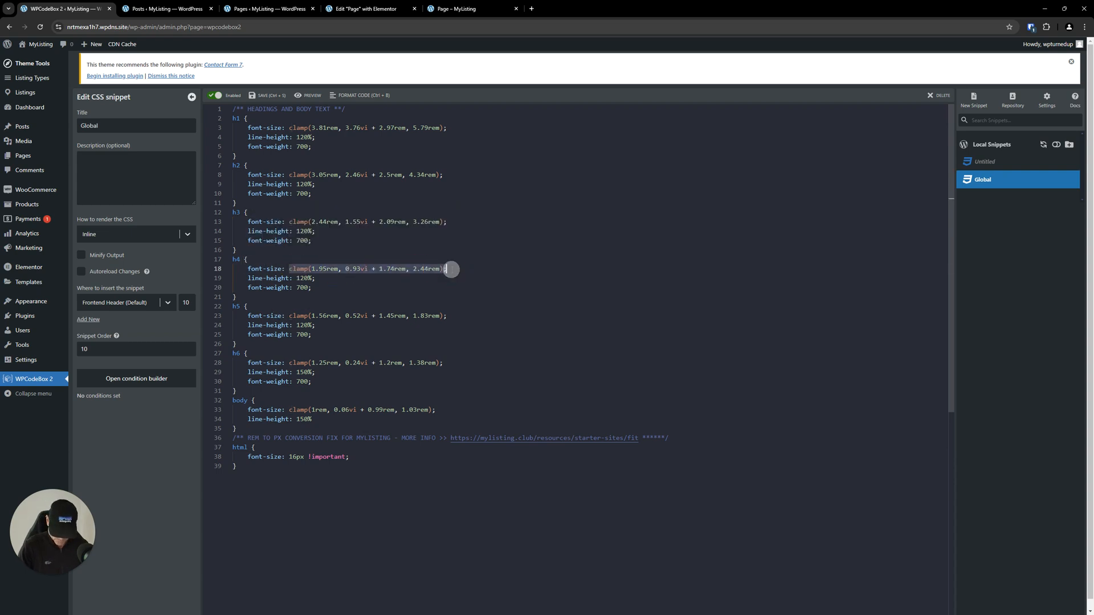
pyautogui.click(361, 7)
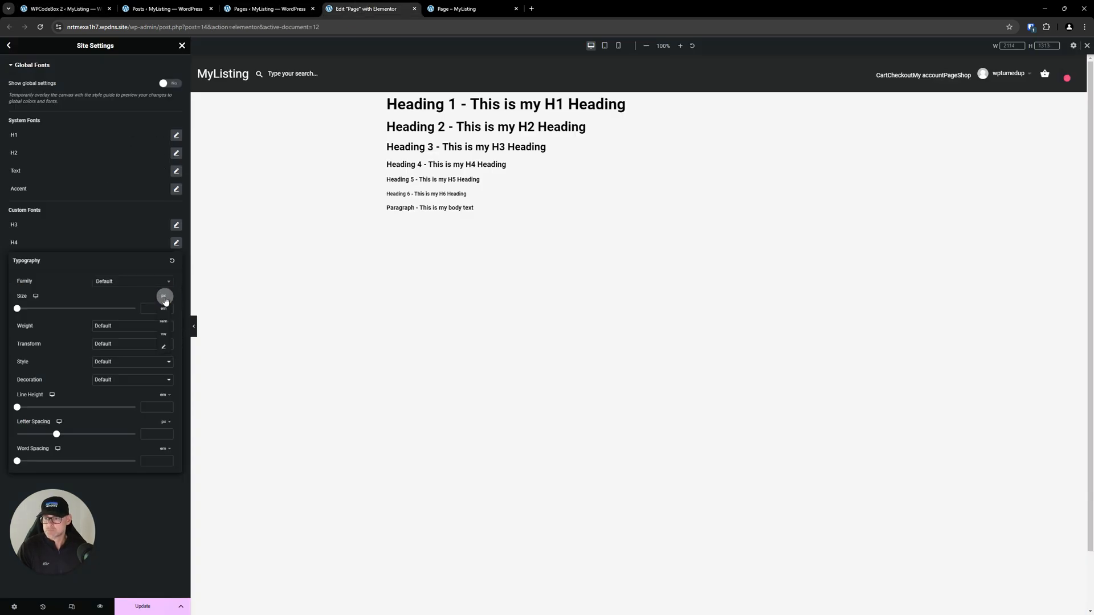
pyautogui.click(165, 348)
pyautogui.click(121, 309)
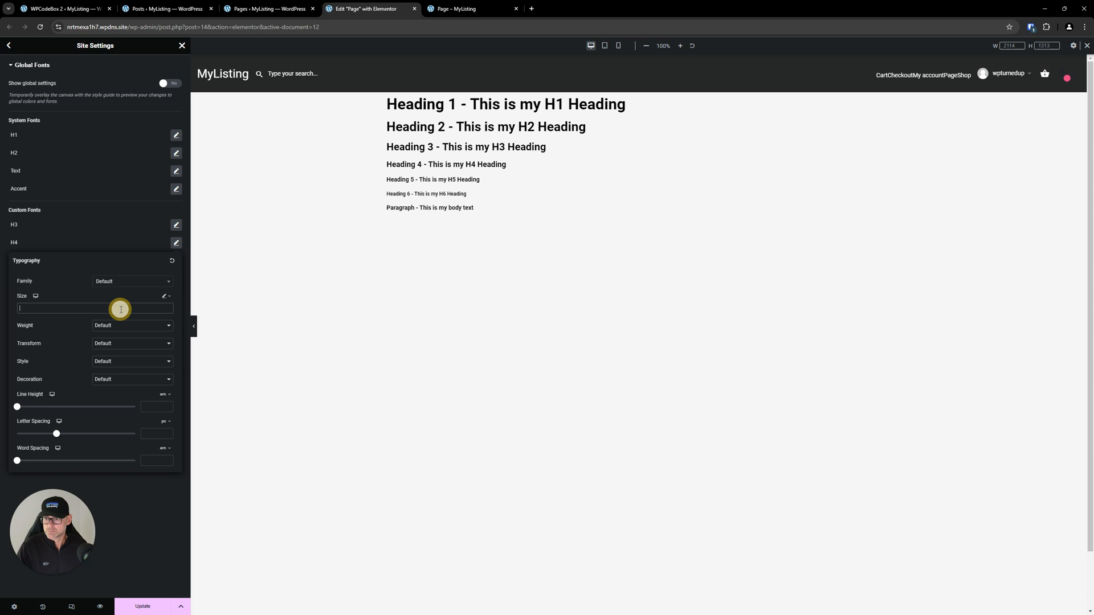
# - Set the H4 font's weight to 700 (Bold) and its line height to a custom value of 120%
pyautogui.click(110, 333)
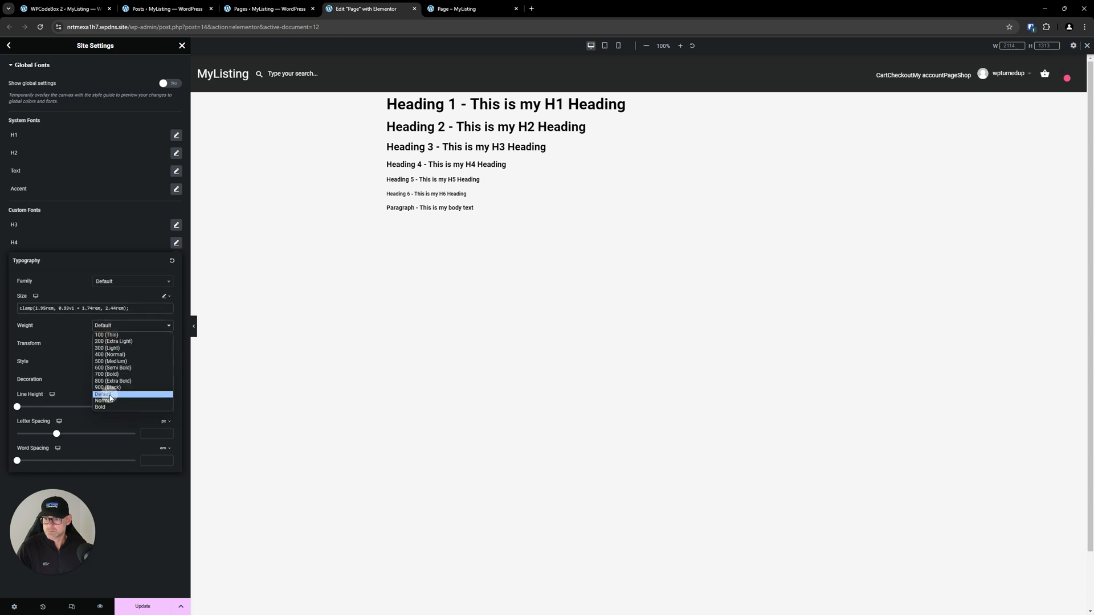
pyautogui.click(114, 376)
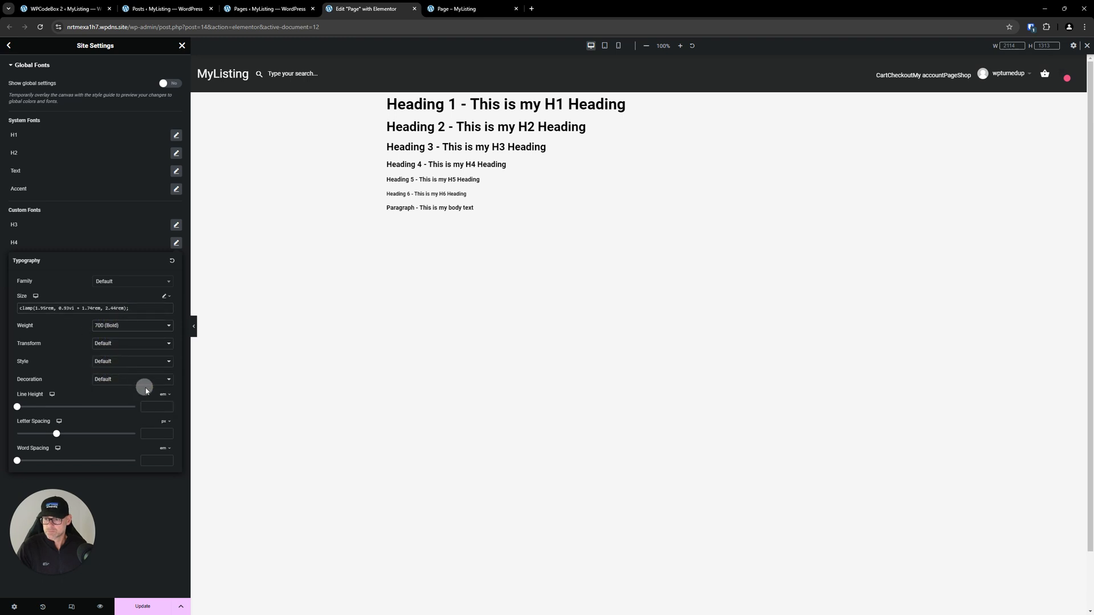
pyautogui.click(161, 395)
pyautogui.click(163, 431)
pyautogui.click(126, 409)
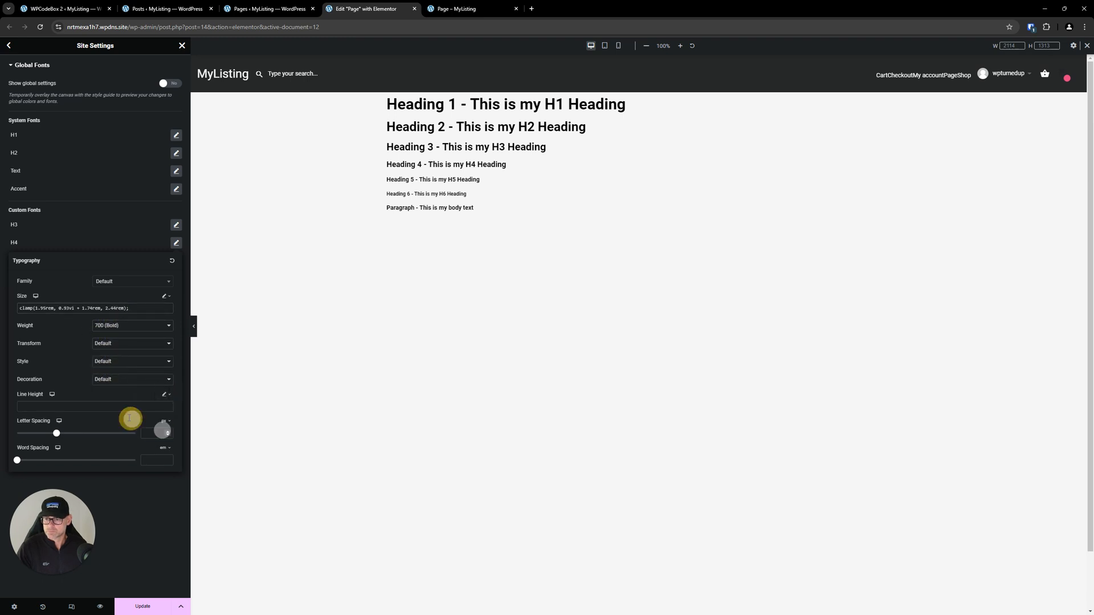
pyautogui.write('120')
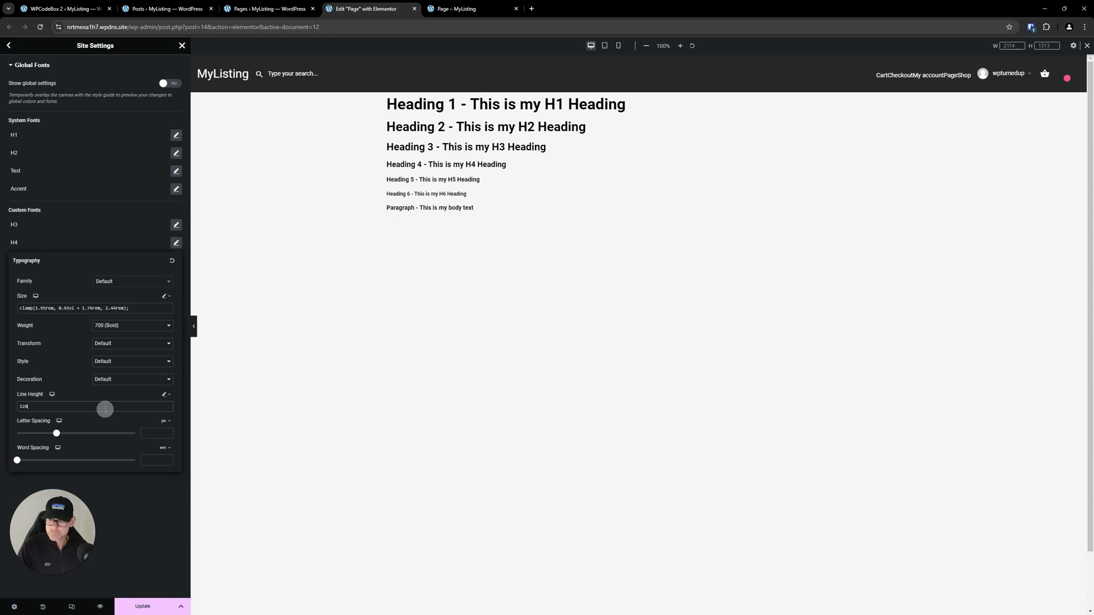
pyautogui.click(147, 508)
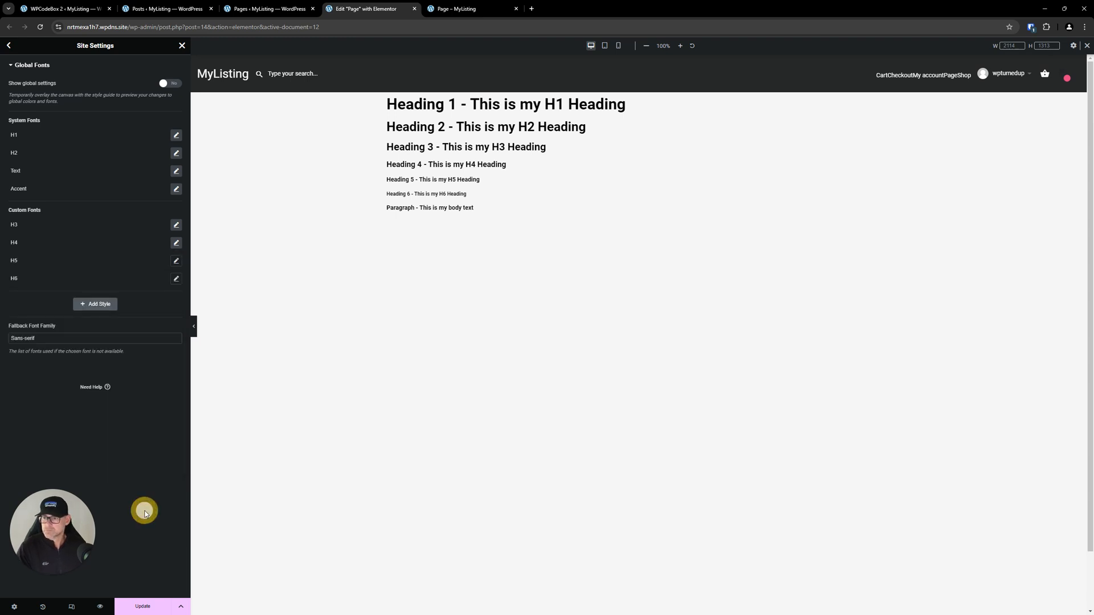
# - Set the H5 font's size as a custom value, clamp(1.56rem, 0.52vi + 1.45rem, 1.83rem), copied from the Global CSS snippet
pyautogui.click(176, 261)
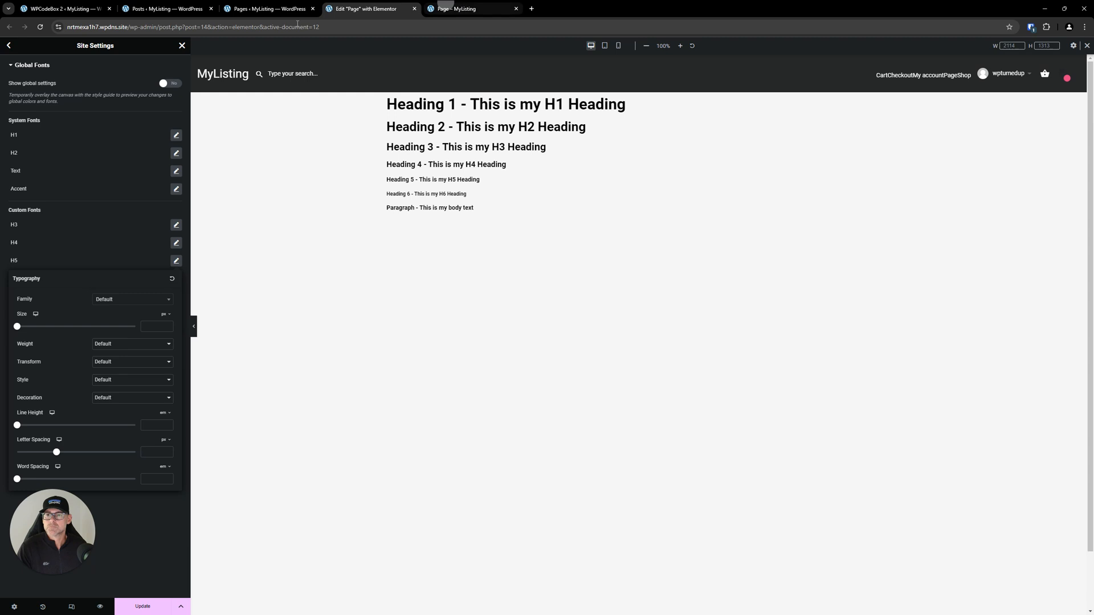
pyautogui.click(63, 8)
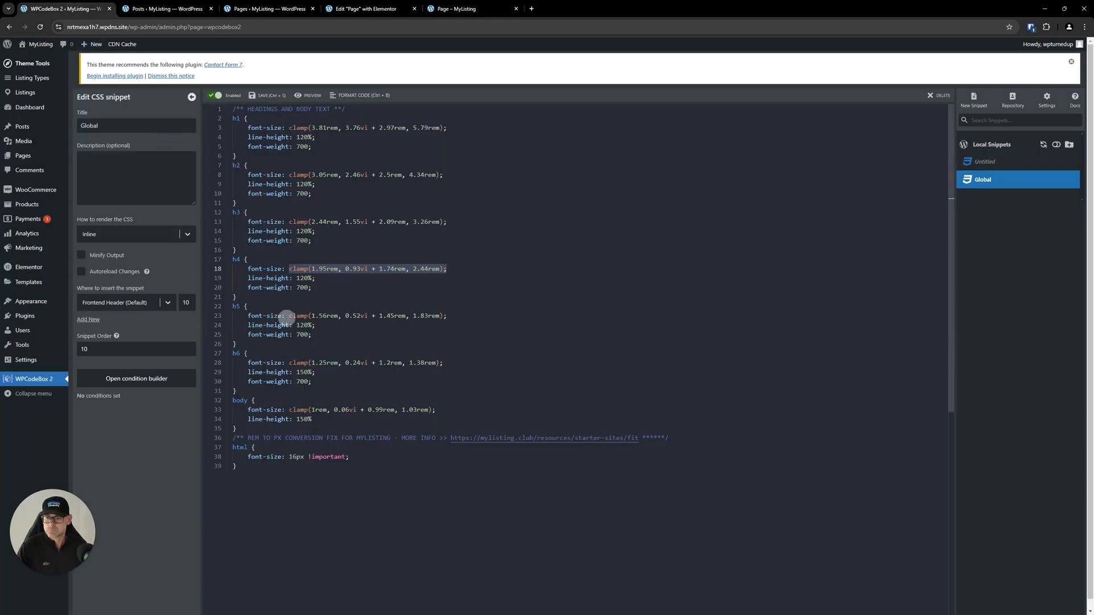
pyautogui.moveTo(289, 317); pyautogui.dragTo(460, 320)
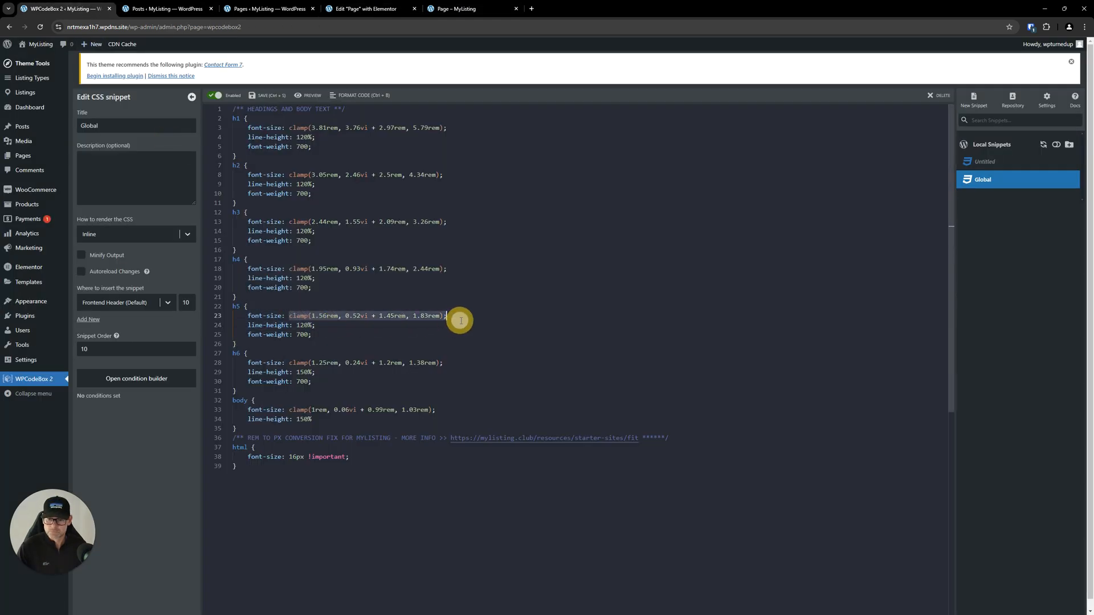
pyautogui.click(358, 8)
pyautogui.click(168, 316)
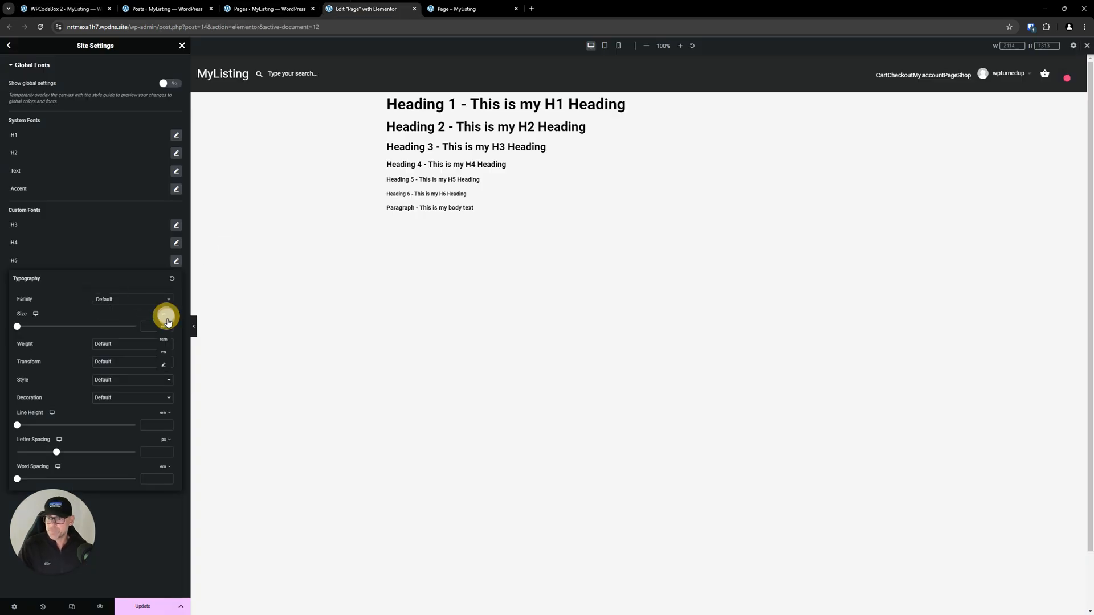
pyautogui.click(164, 362)
pyautogui.click(133, 329)
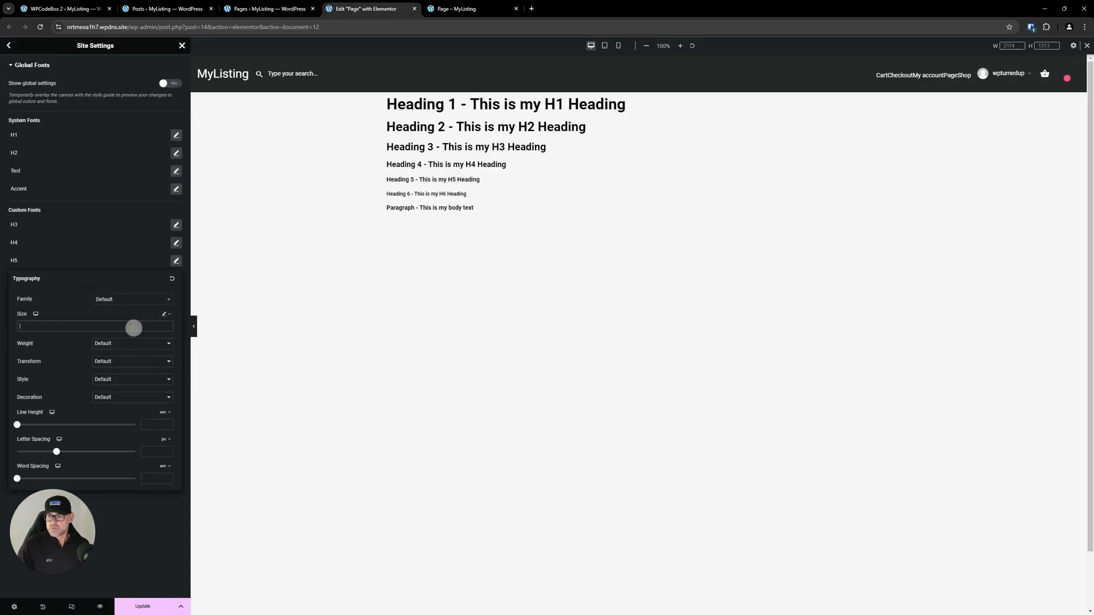
pyautogui.write('clamp(1.56rem, 0.52vi + 1.45rem, 1.83rem);')
# - Set the H5 font's weight to 700 (Bold) and its line height to a custom value of 120%
pyautogui.click(110, 347)
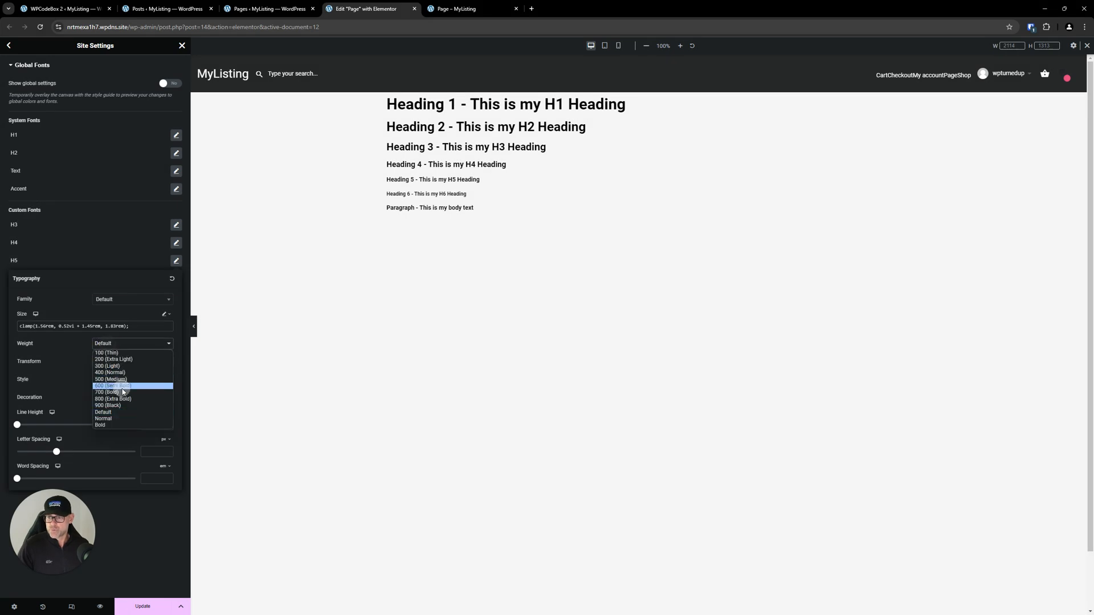
pyautogui.click(164, 412)
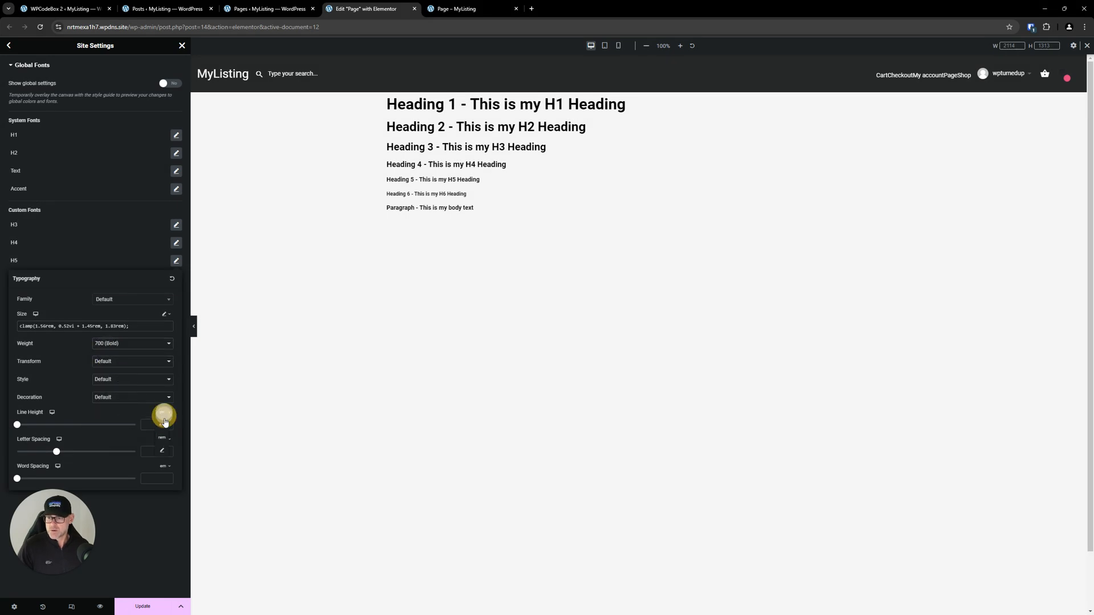
pyautogui.click(162, 446)
pyautogui.click(121, 425)
pyautogui.write('120')
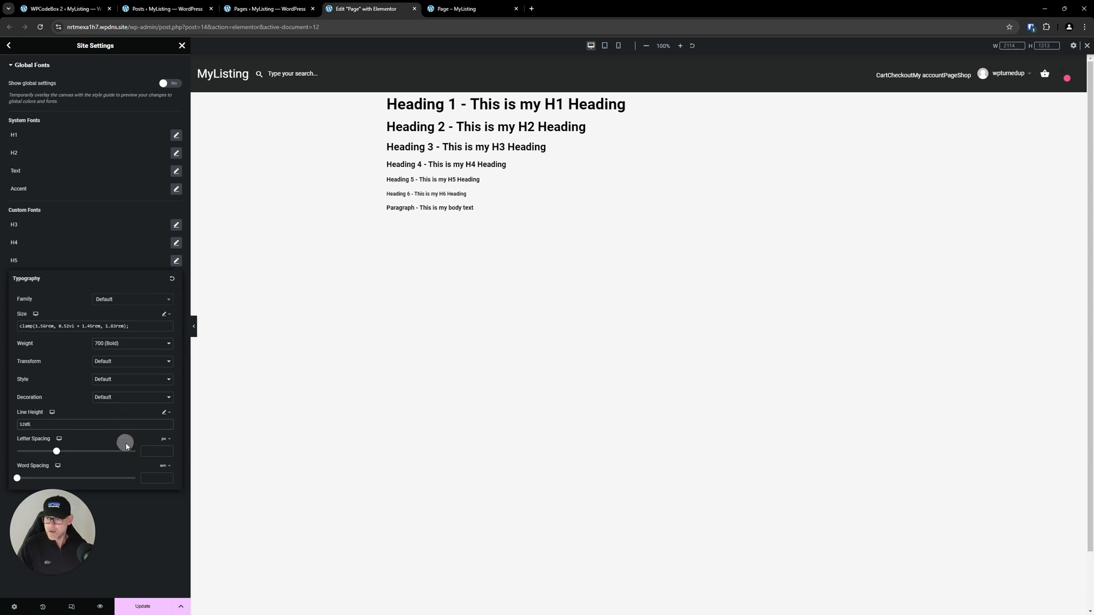
pyautogui.click(202, 488)
# - Set the H6 font's size as a custom value, clamp(1.25rem, 0.24vi + 1.2rem, 1.38rem), copied from the Global CSS snippet
pyautogui.click(69, 9)
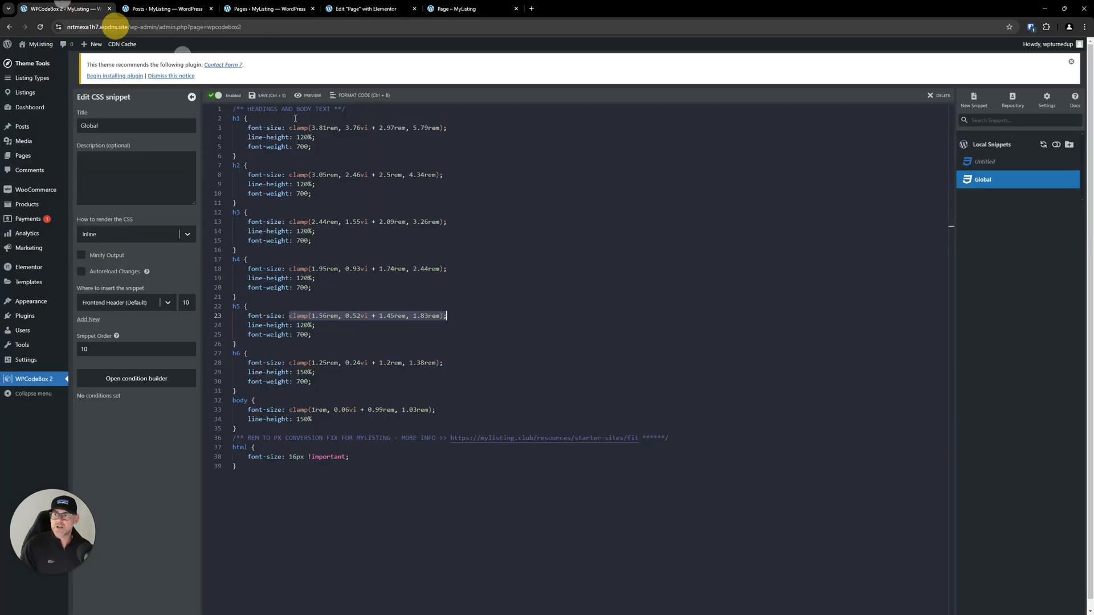
pyautogui.click(577, 249)
pyautogui.moveTo(288, 363); pyautogui.dragTo(449, 364)
pyautogui.hotkey('ctrl', 'c')
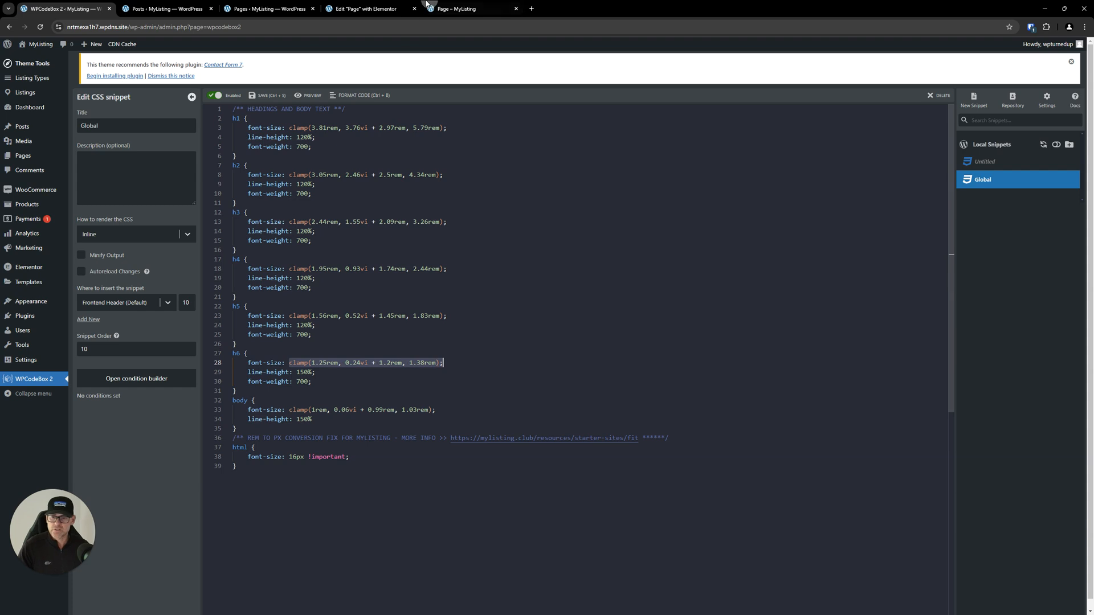
pyautogui.click(366, 8)
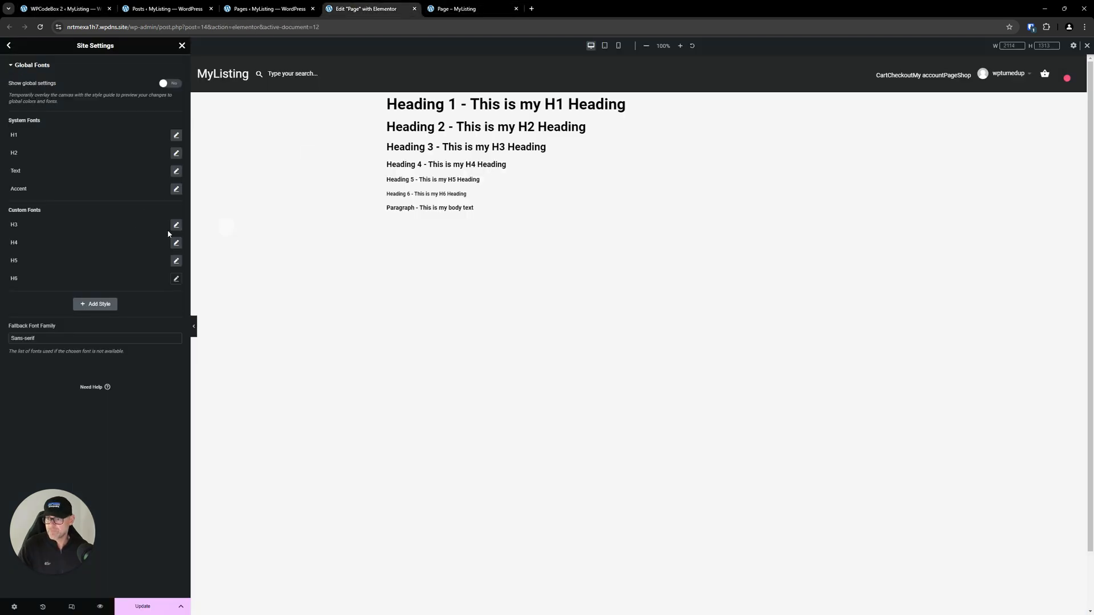
pyautogui.click(177, 280)
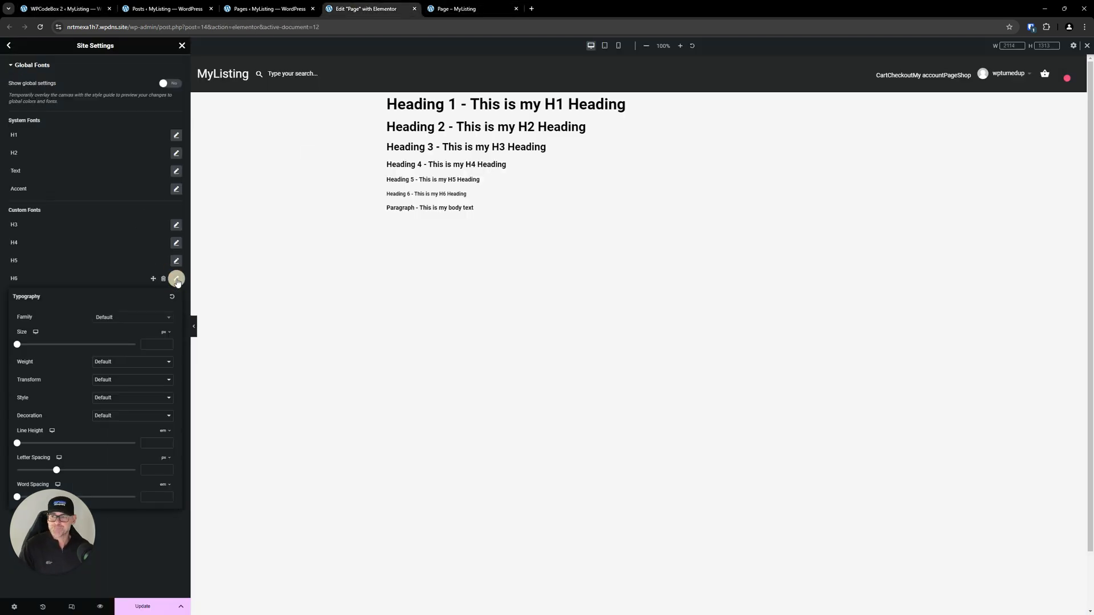
pyautogui.click(165, 335)
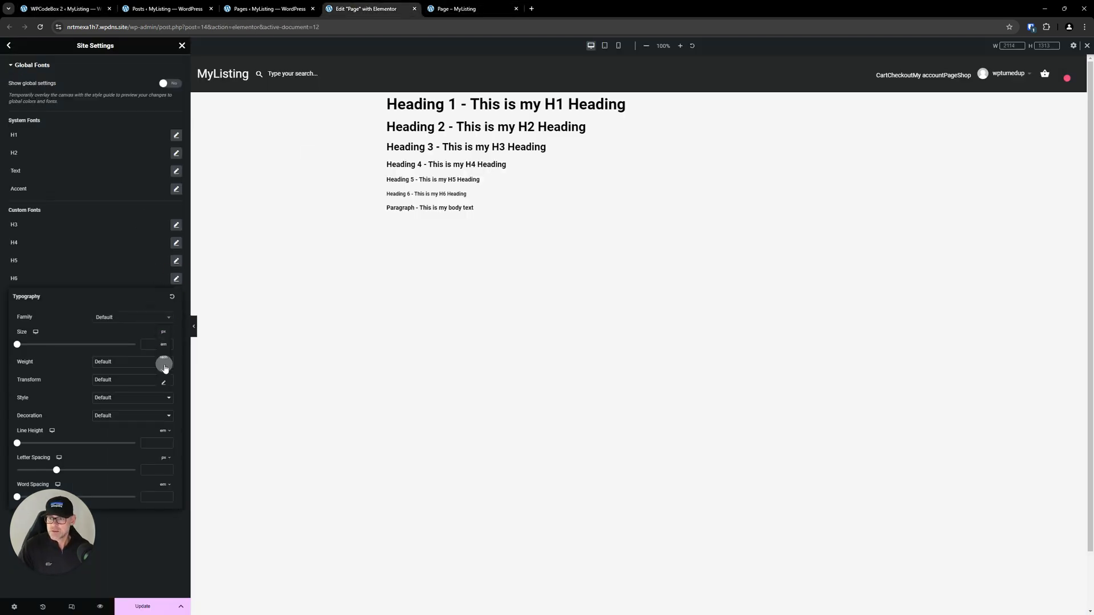
pyautogui.click(165, 382)
pyautogui.hotkey('ctrl', 'v')
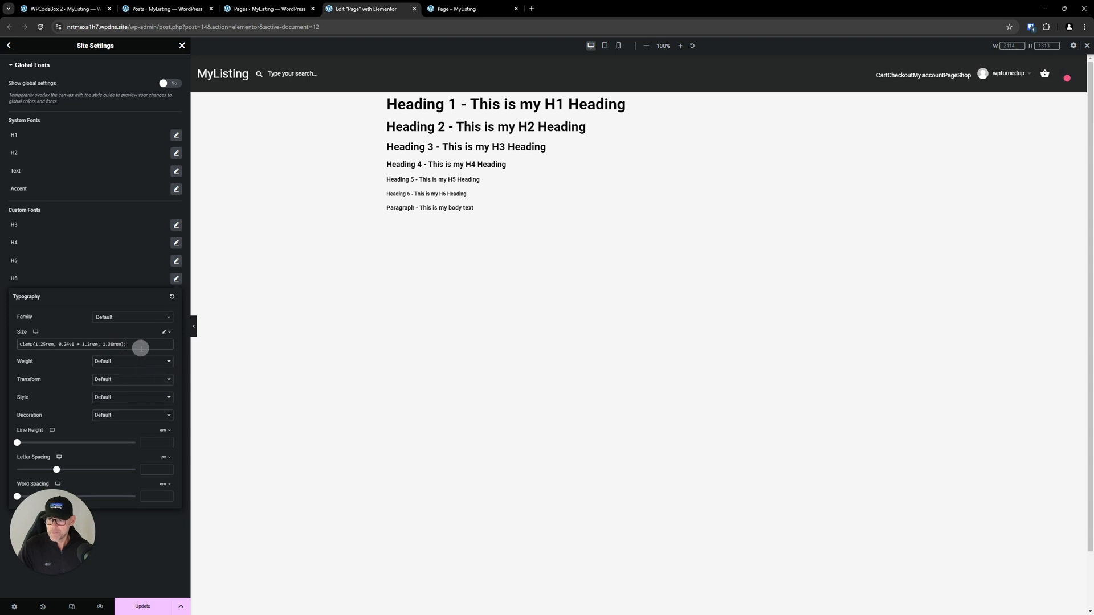
# - Set the H6 font's weight to 700 (Bold) and its line height to a custom 150%, and save the site settings
pyautogui.click(117, 362)
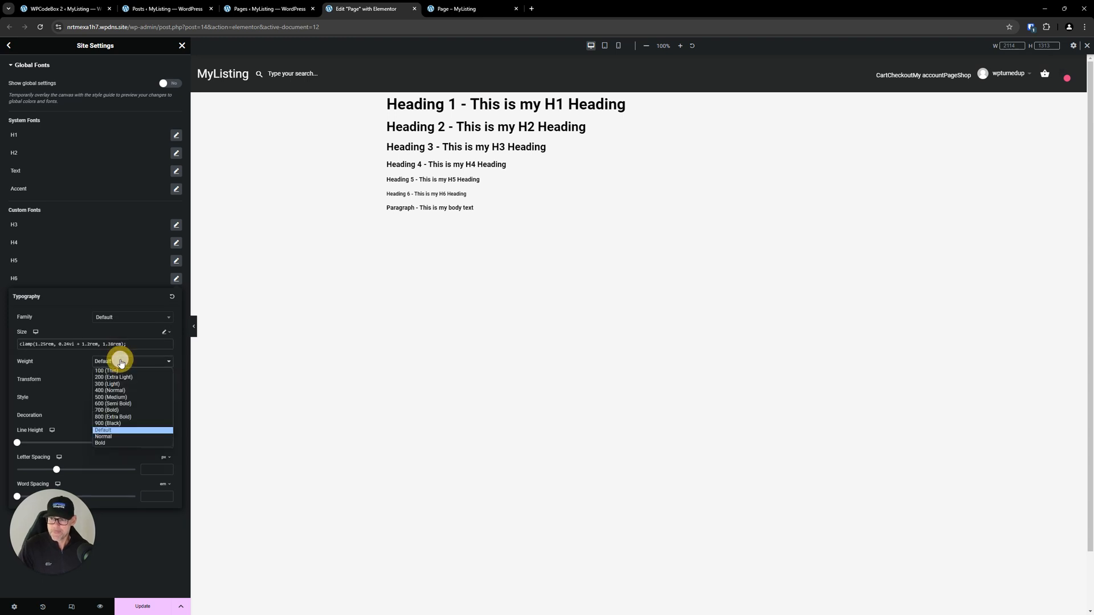
pyautogui.click(114, 410)
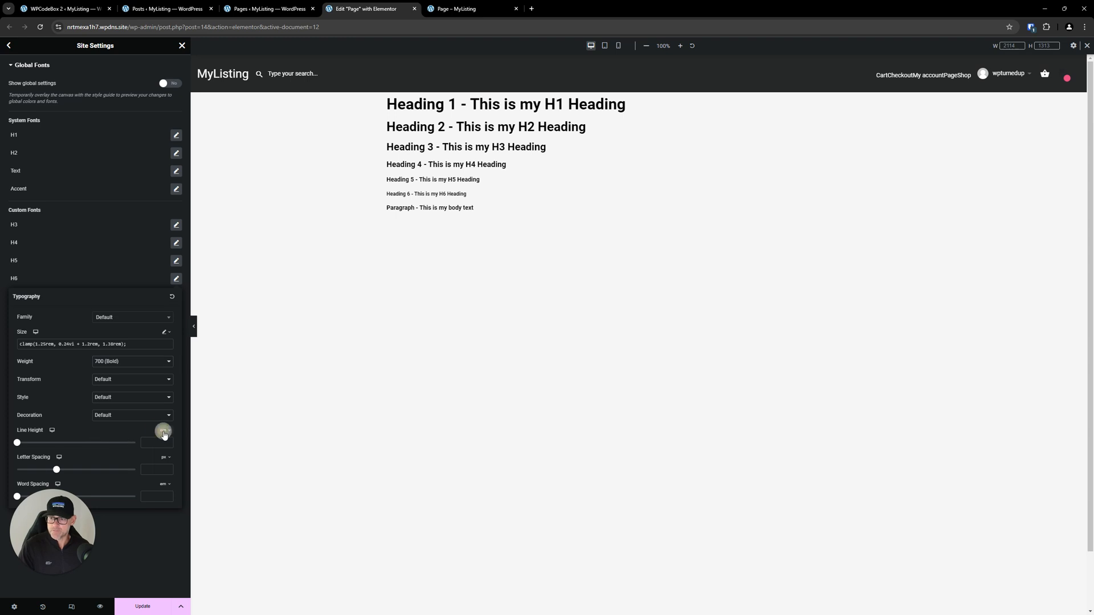
pyautogui.click(164, 431)
pyautogui.click(152, 455)
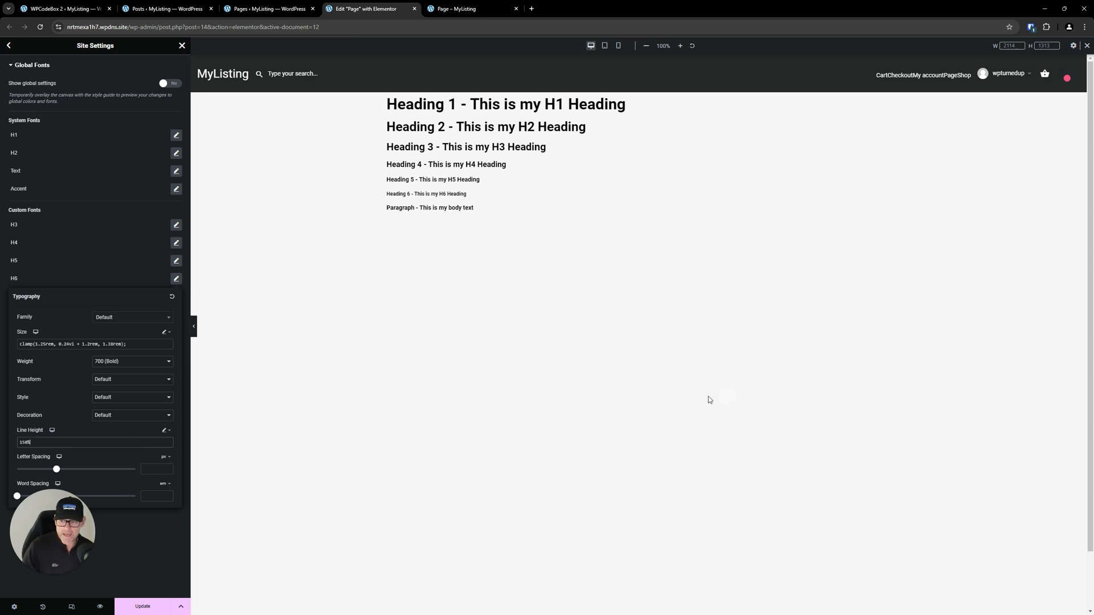
pyautogui.write('1.5em')
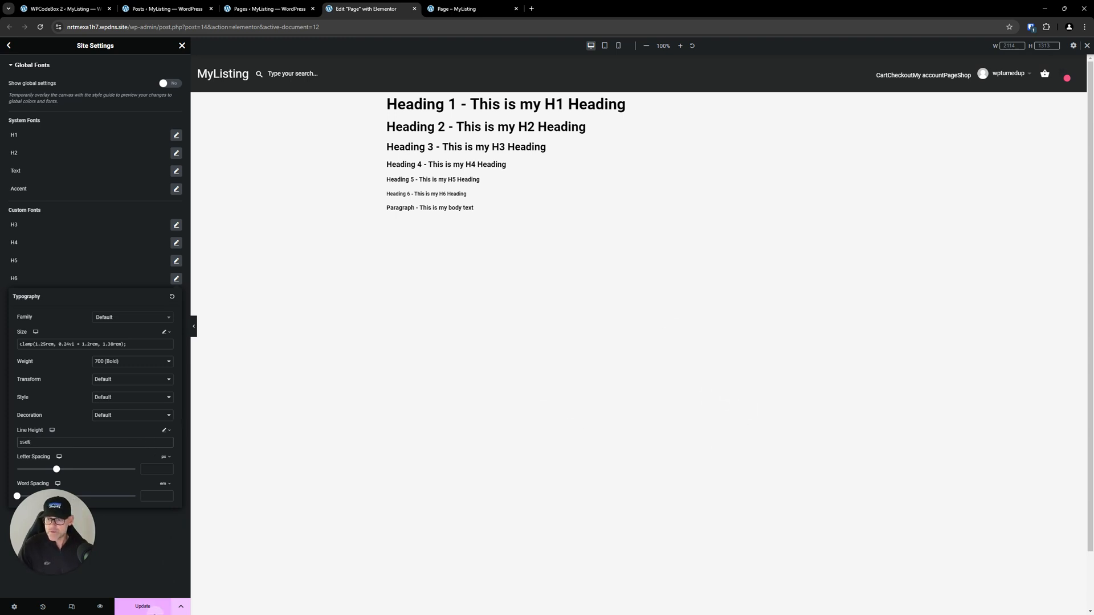
pyautogui.click(152, 607)
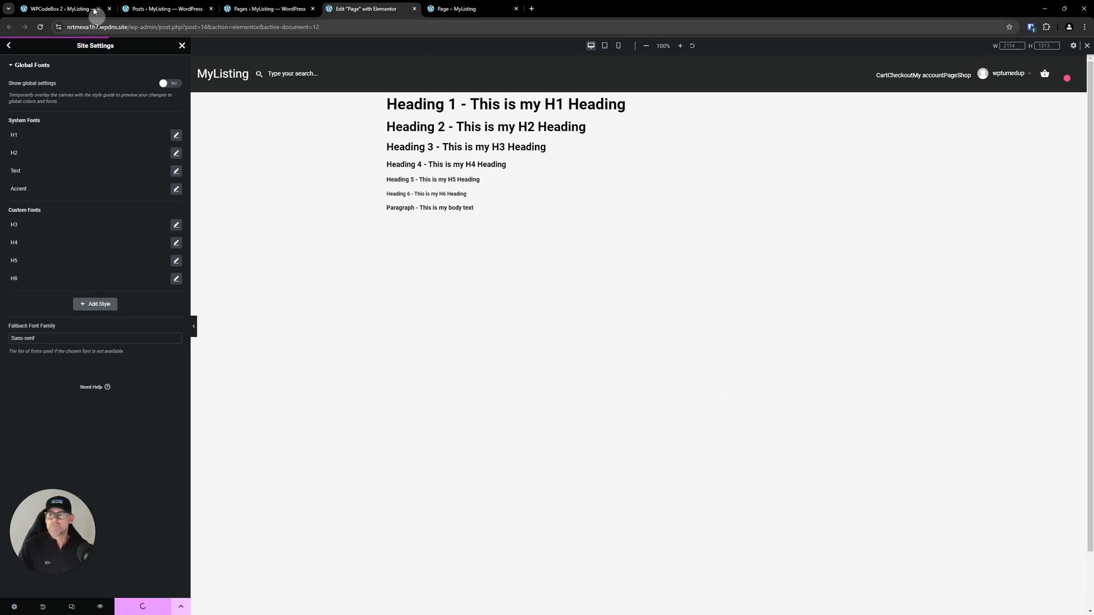
# - Review the Global CSS snippet, and open the front-end page in a duplicate browser tab
pyautogui.click(62, 8)
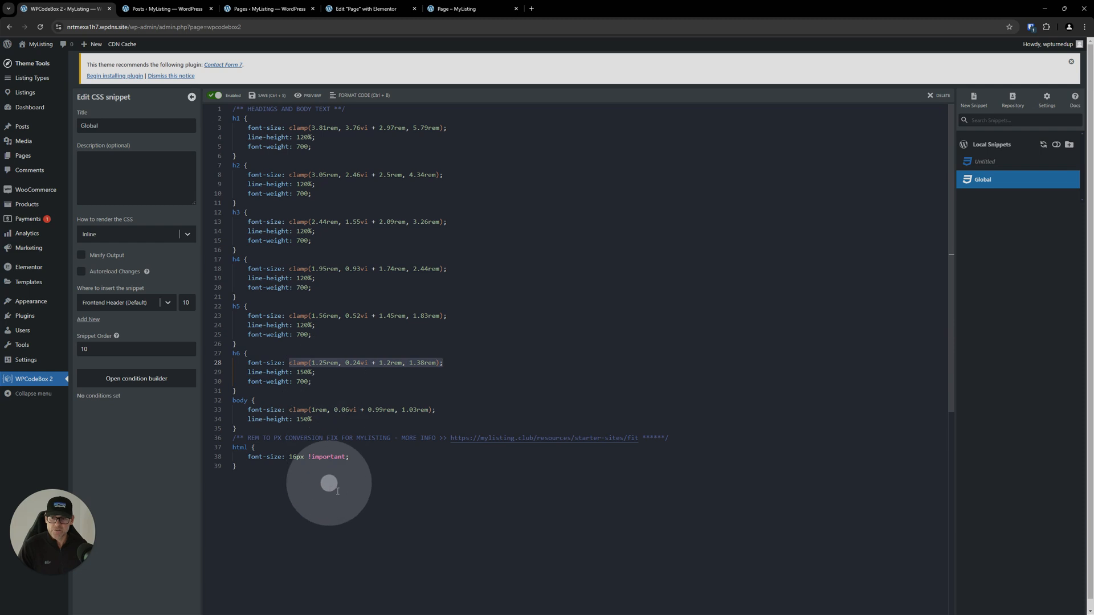
pyautogui.click(415, 514)
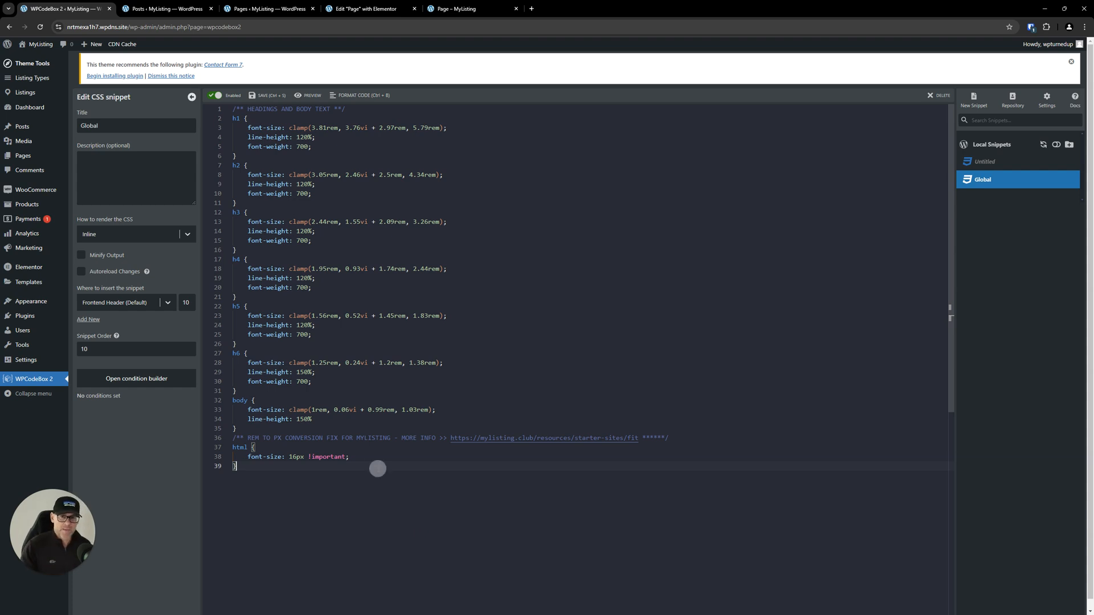
pyautogui.click(461, 7)
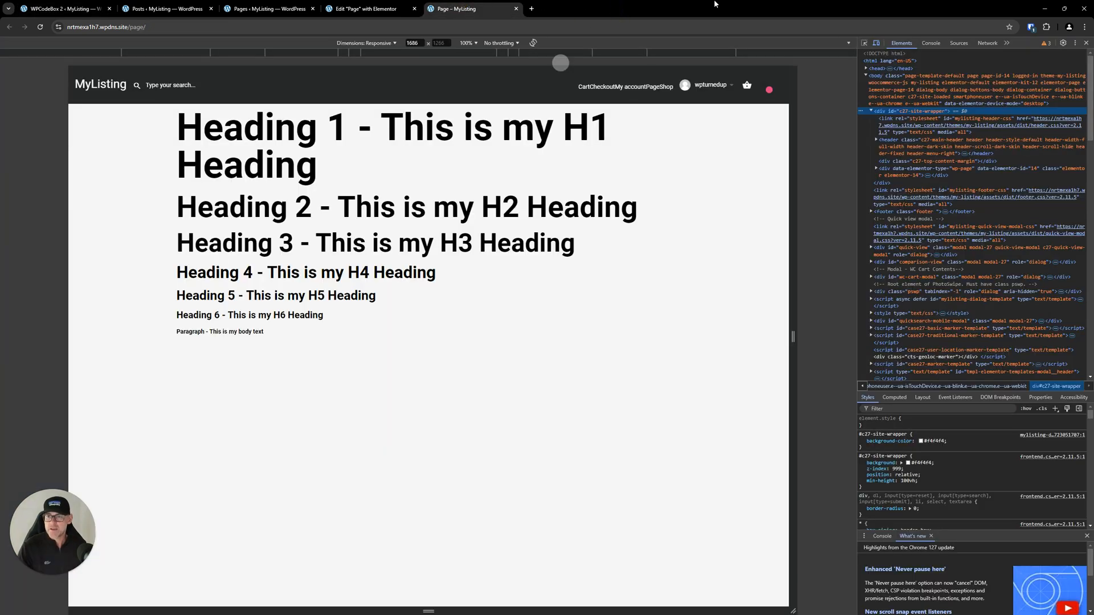
pyautogui.rightClick(449, 9)
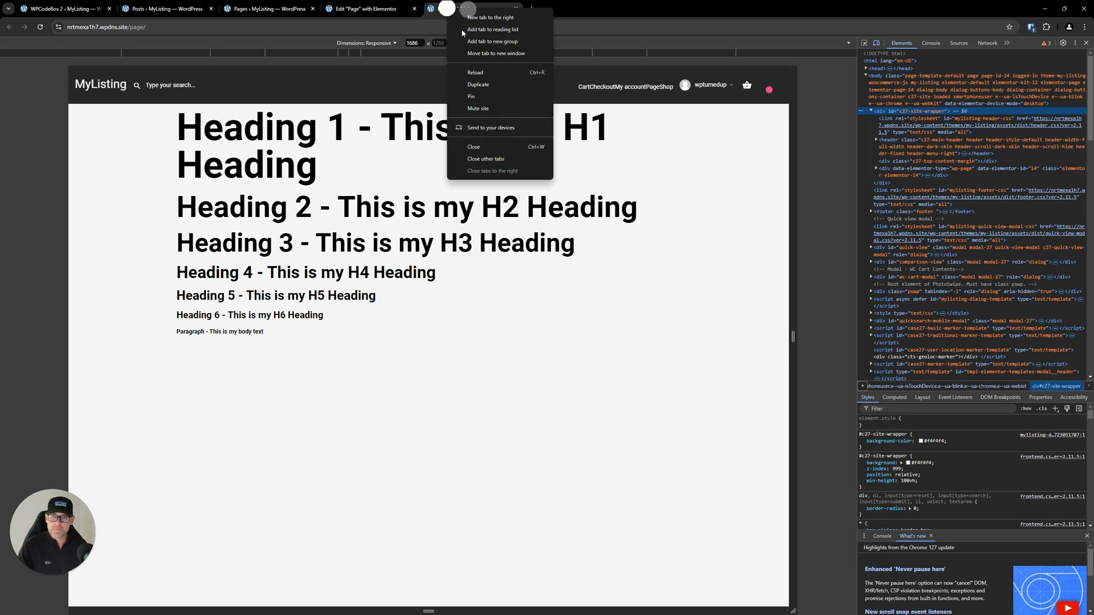
pyautogui.click(481, 85)
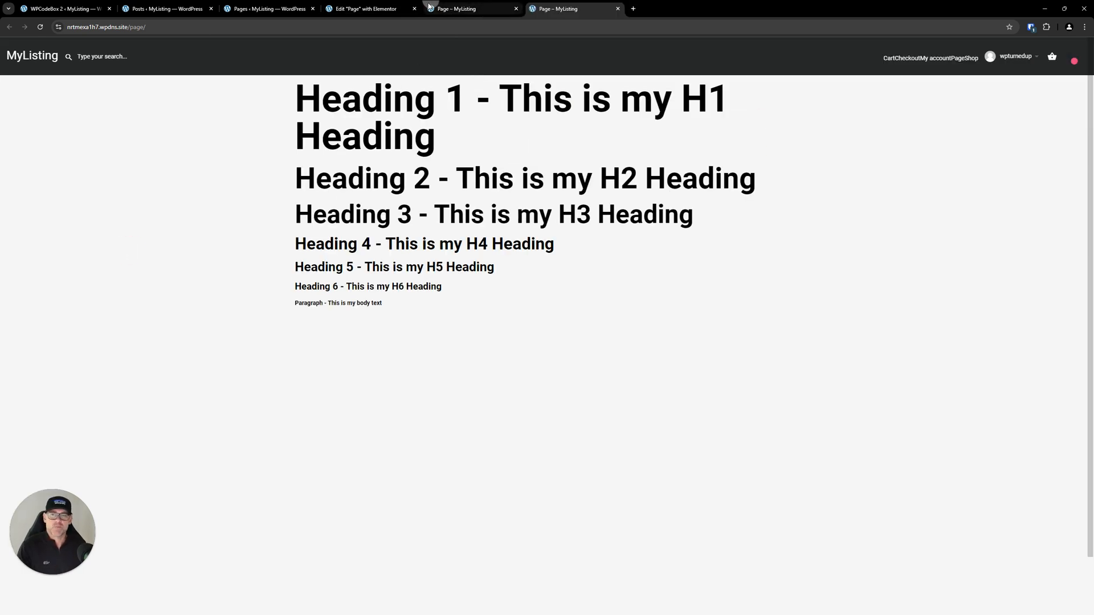
# - Return to the page editor, close the Site Settings and check the HTML tag of the Heading 1 widget
pyautogui.click(375, 5)
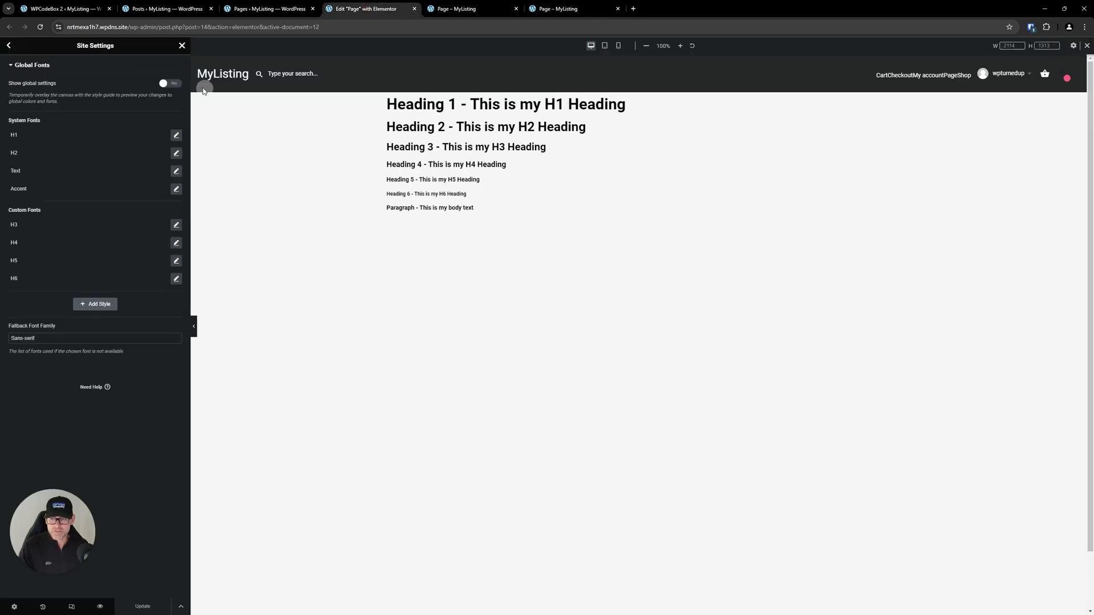
pyautogui.click(180, 47)
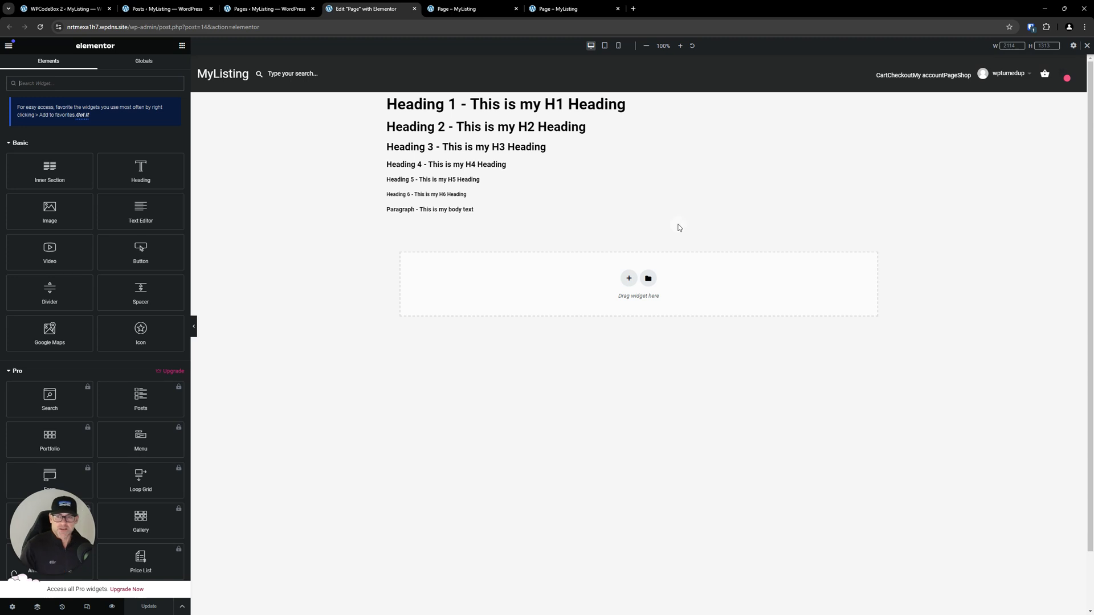
pyautogui.click(526, 99)
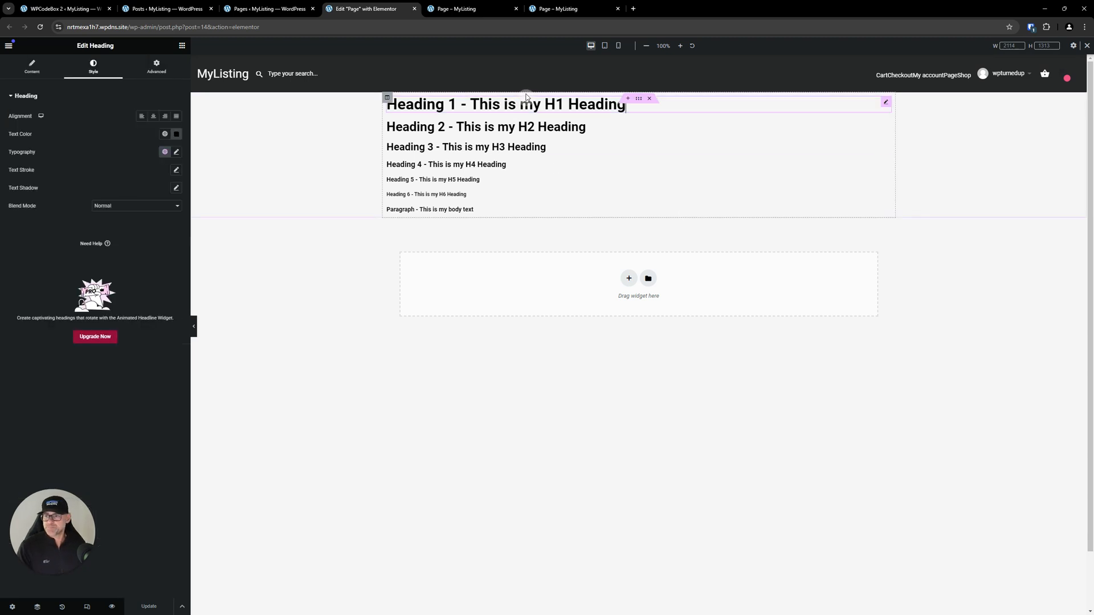
pyautogui.click(26, 64)
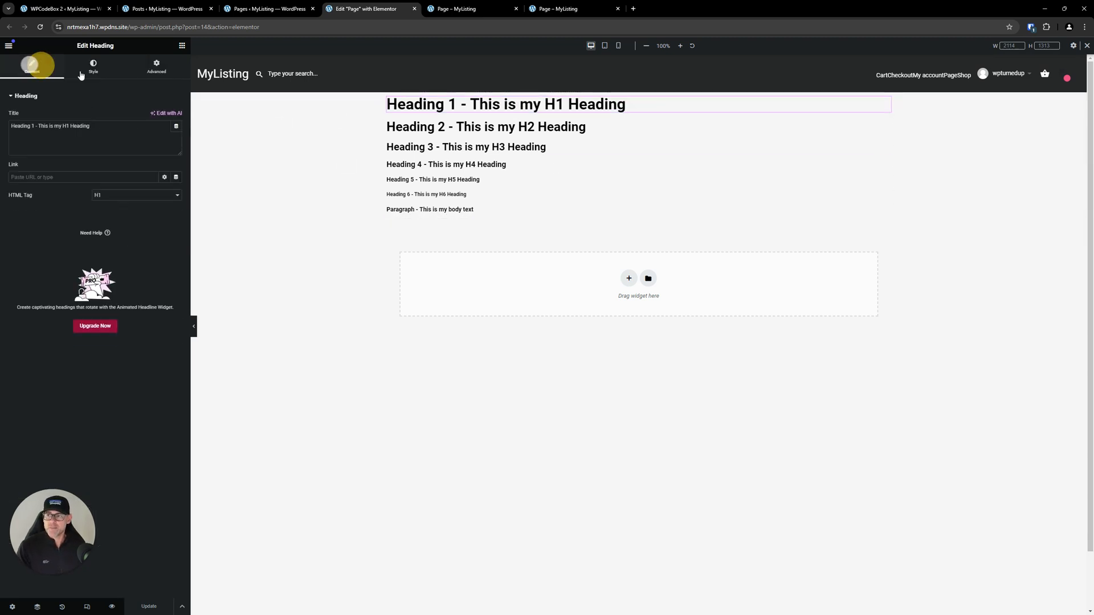
pyautogui.click(113, 195)
pyautogui.click(112, 194)
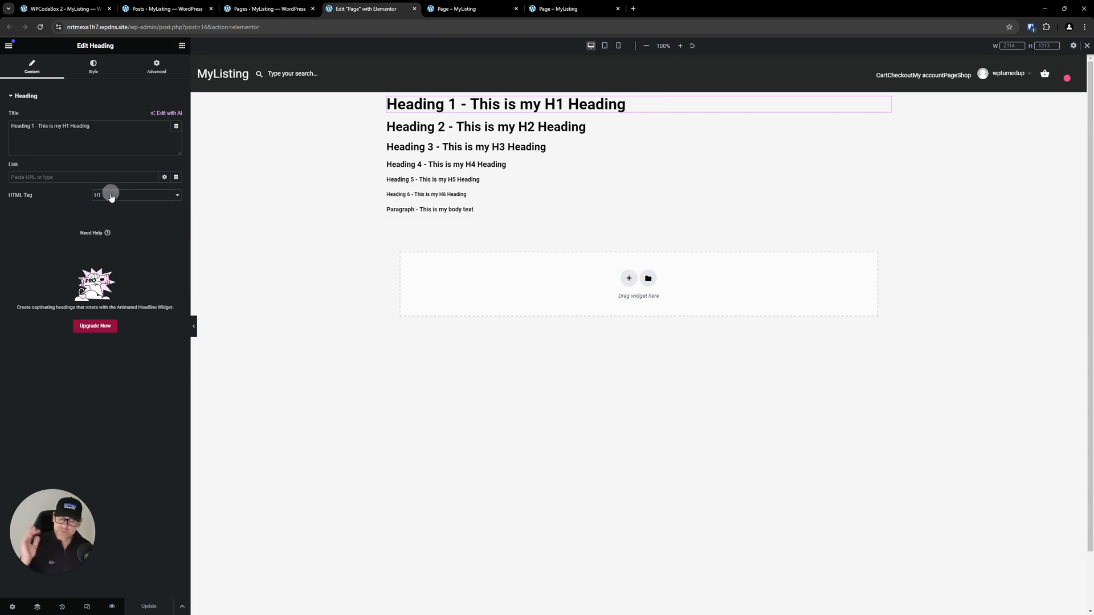
# - Check which global font the Heading 1 widget's typography uses
pyautogui.click(96, 68)
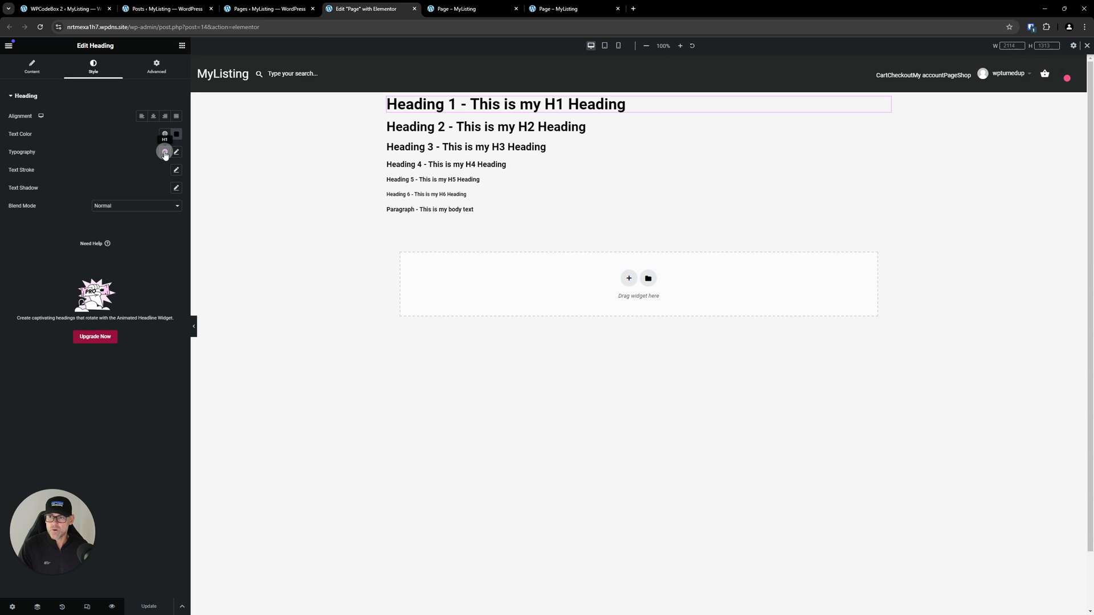
pyautogui.click(164, 153)
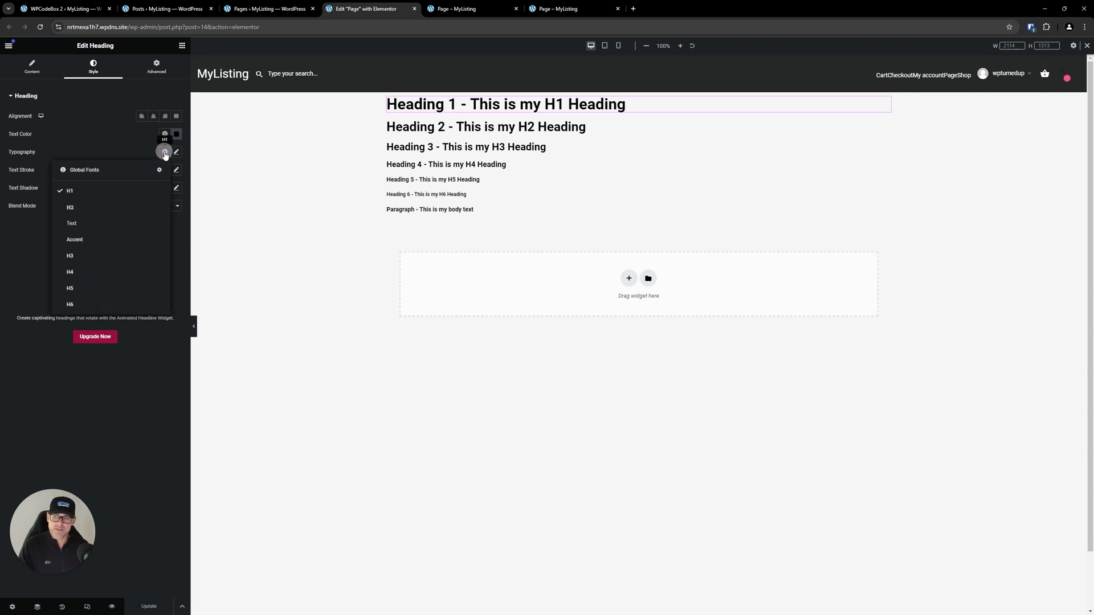
pyautogui.click(74, 196)
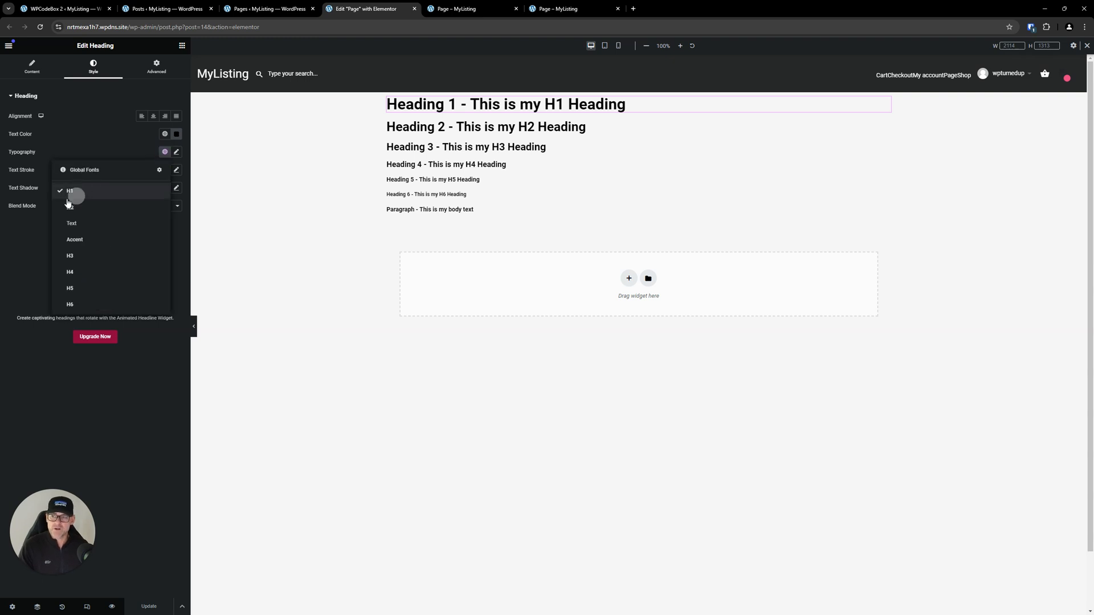
pyautogui.click(165, 154)
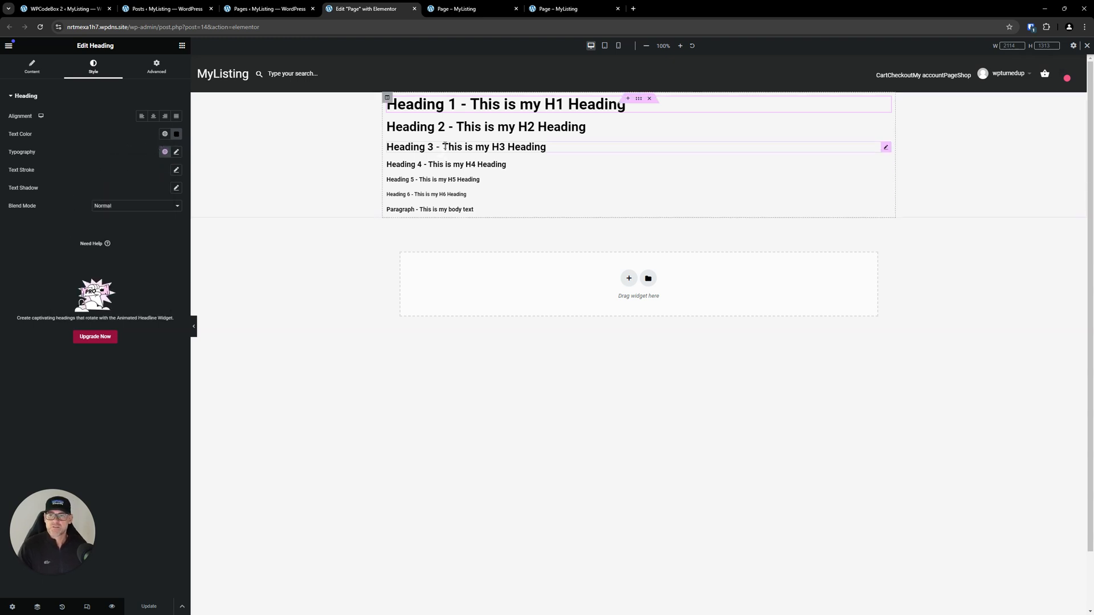
# - Apply the H2 global font to the Heading 2 widget's typography and the H3 global font to the Heading 3 widget's
pyautogui.click(584, 127)
pyautogui.click(78, 104)
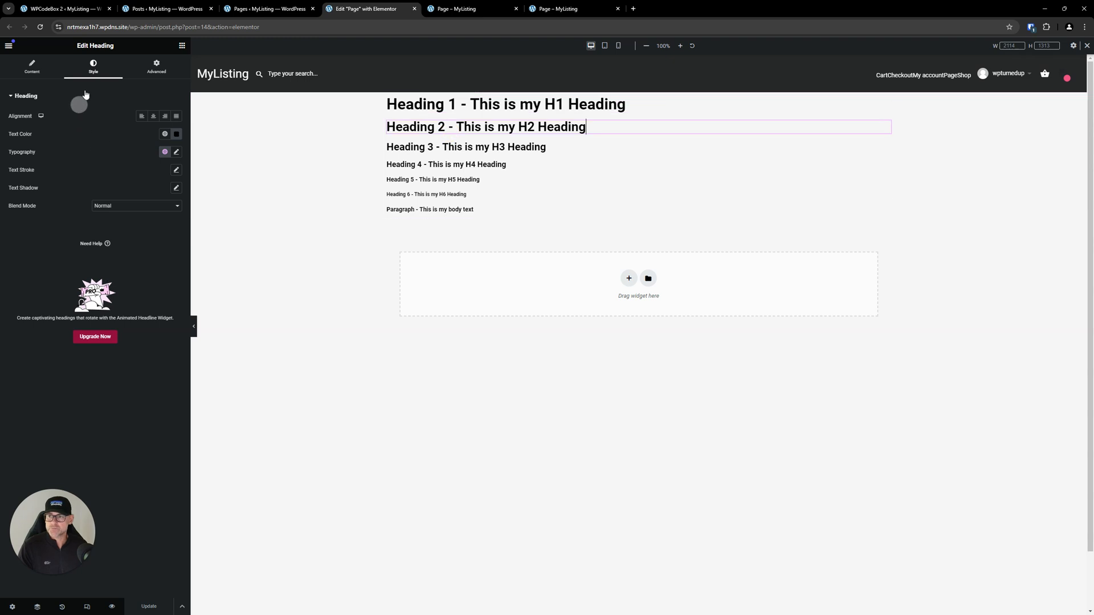
pyautogui.click(165, 152)
pyautogui.click(85, 208)
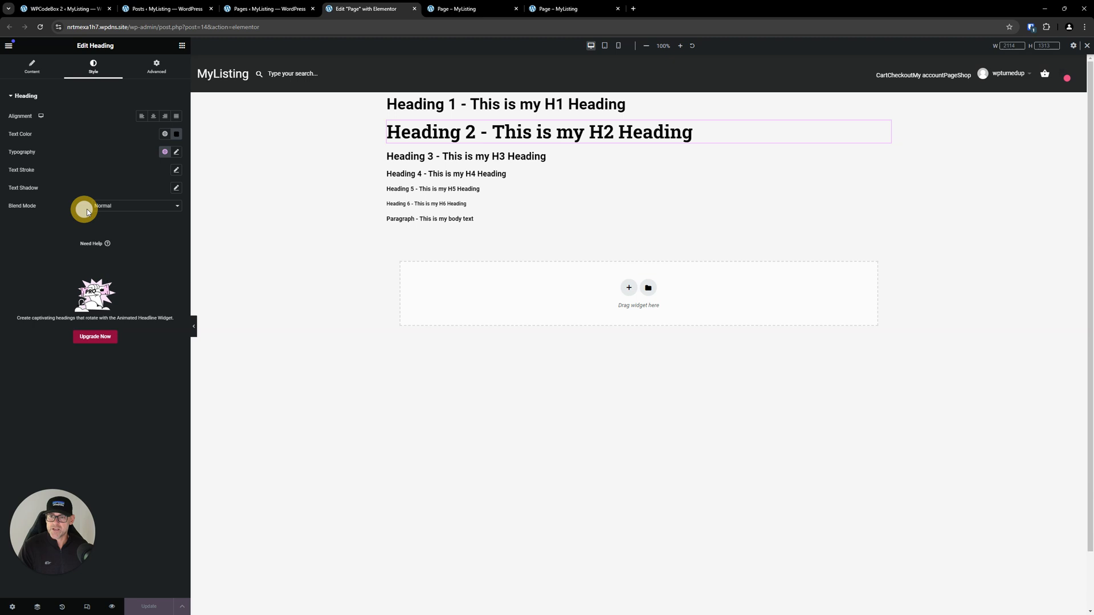
pyautogui.click(437, 156)
pyautogui.click(165, 152)
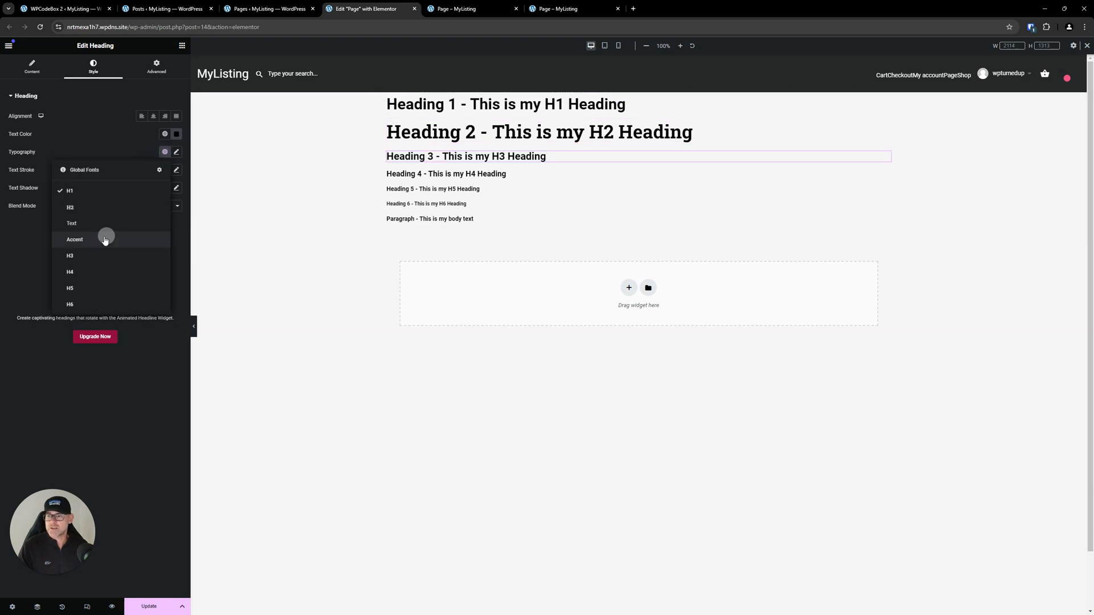
pyautogui.click(71, 255)
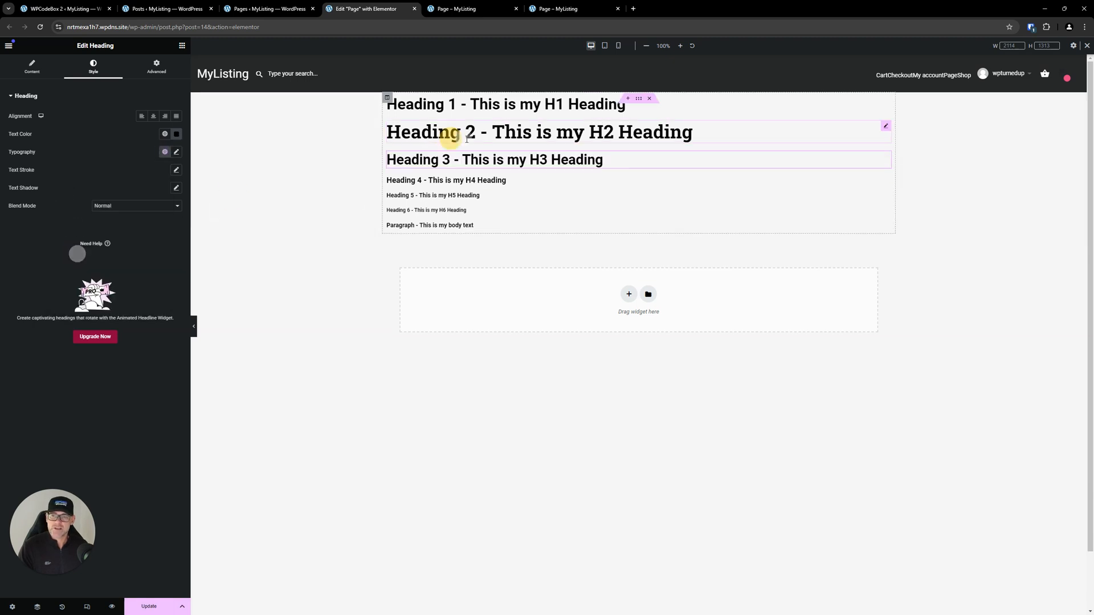
# - Apply the H4 global font to the Heading 4 widget's typography and the H5 global font to the Heading 5 widget's
pyautogui.click(466, 180)
pyautogui.click(93, 67)
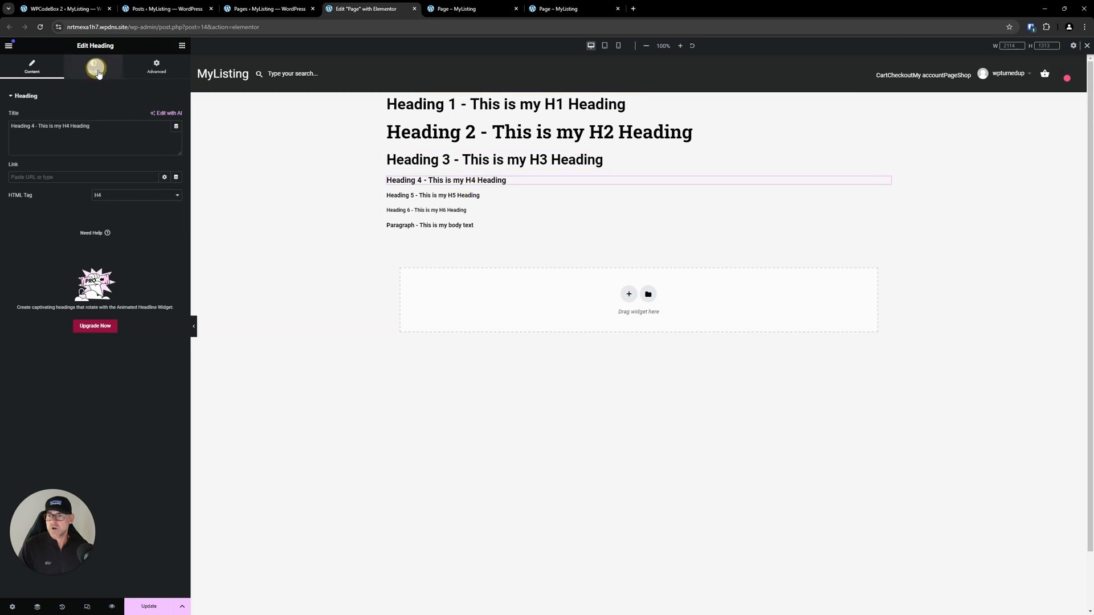
pyautogui.click(164, 152)
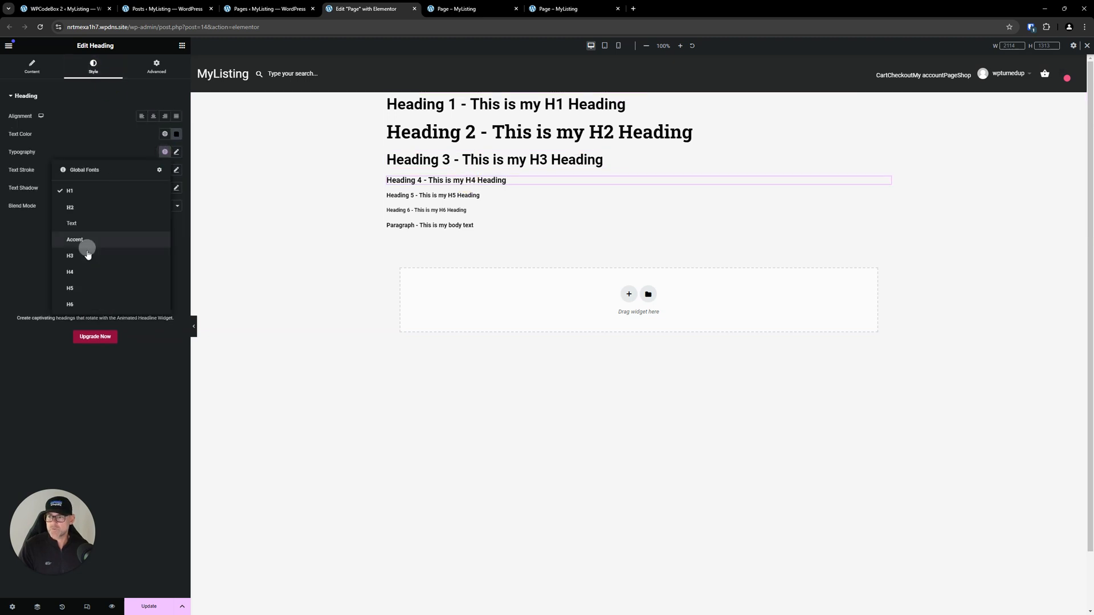
pyautogui.click(84, 272)
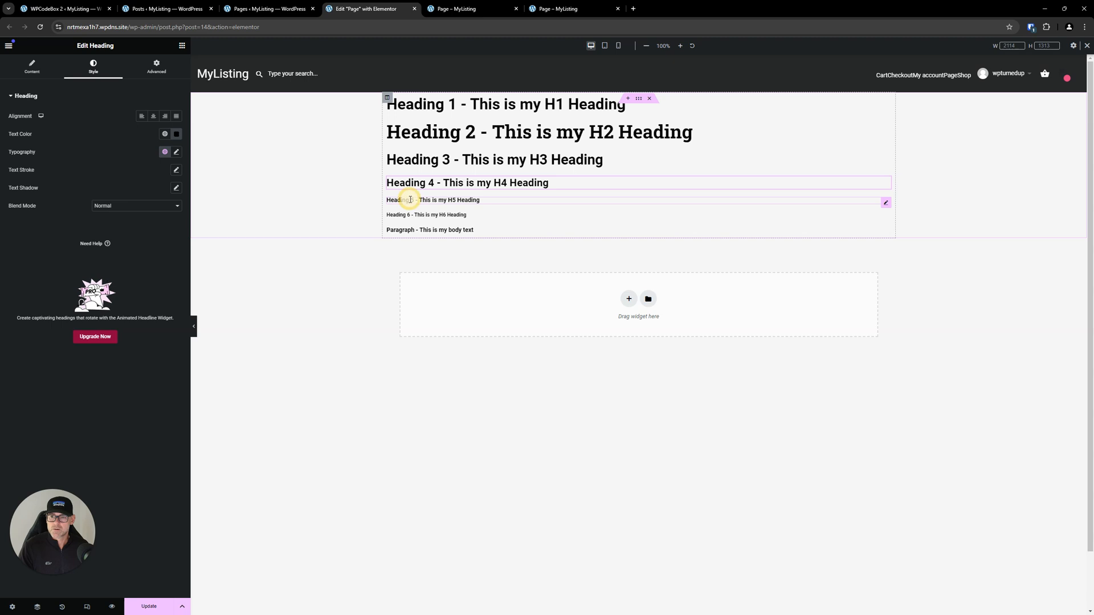
pyautogui.click(409, 200)
pyautogui.click(164, 152)
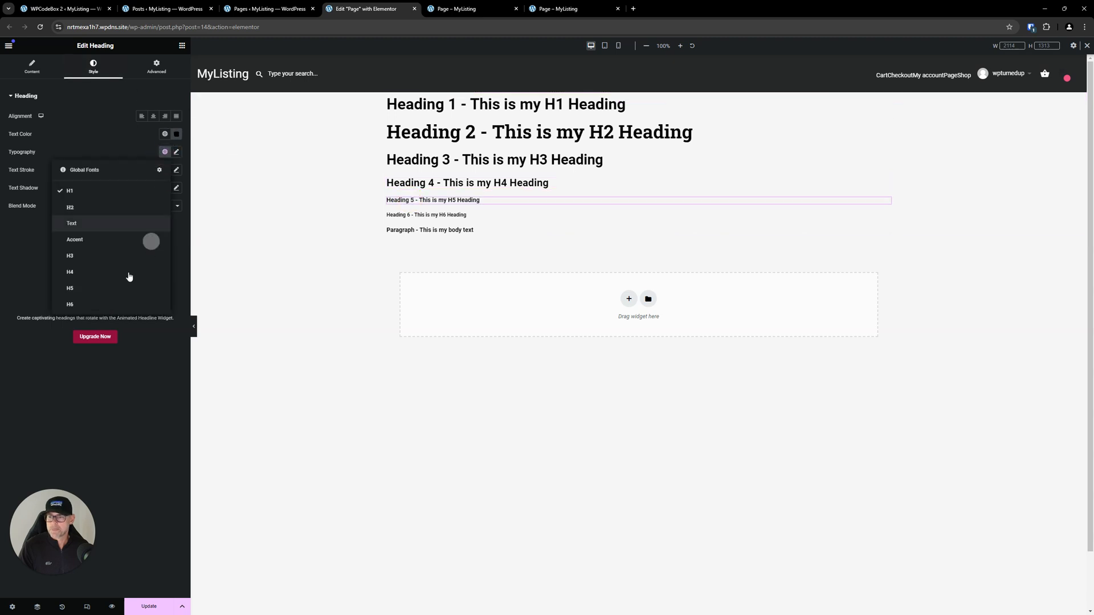
pyautogui.click(94, 288)
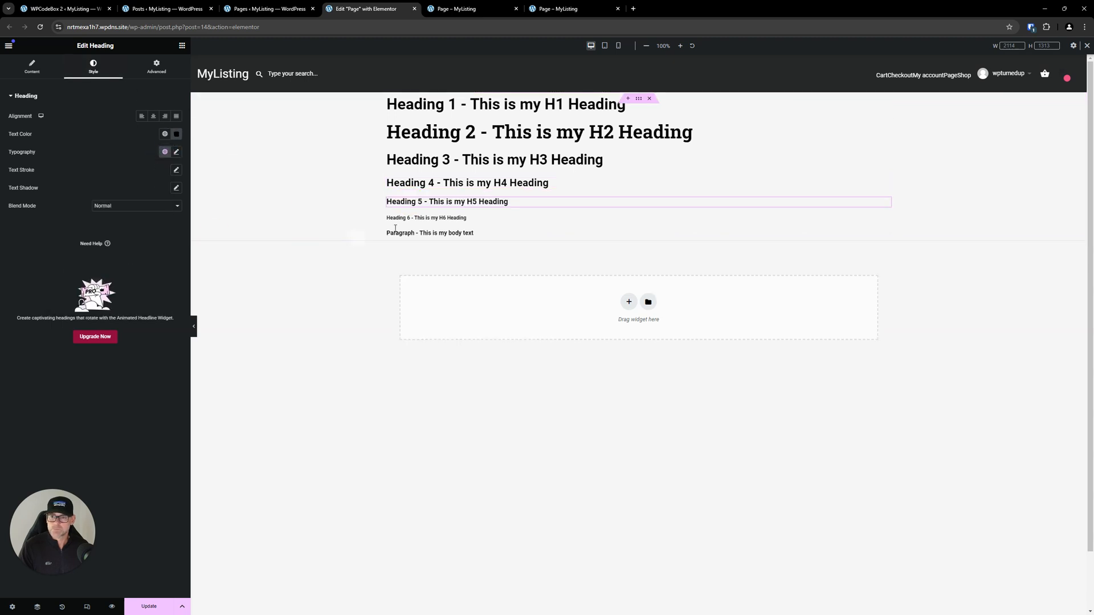
# - Apply the H6 global font to the Heading 6 widget's typography and the Text global font to the Paragraph widget's
pyautogui.click(415, 219)
pyautogui.click(93, 65)
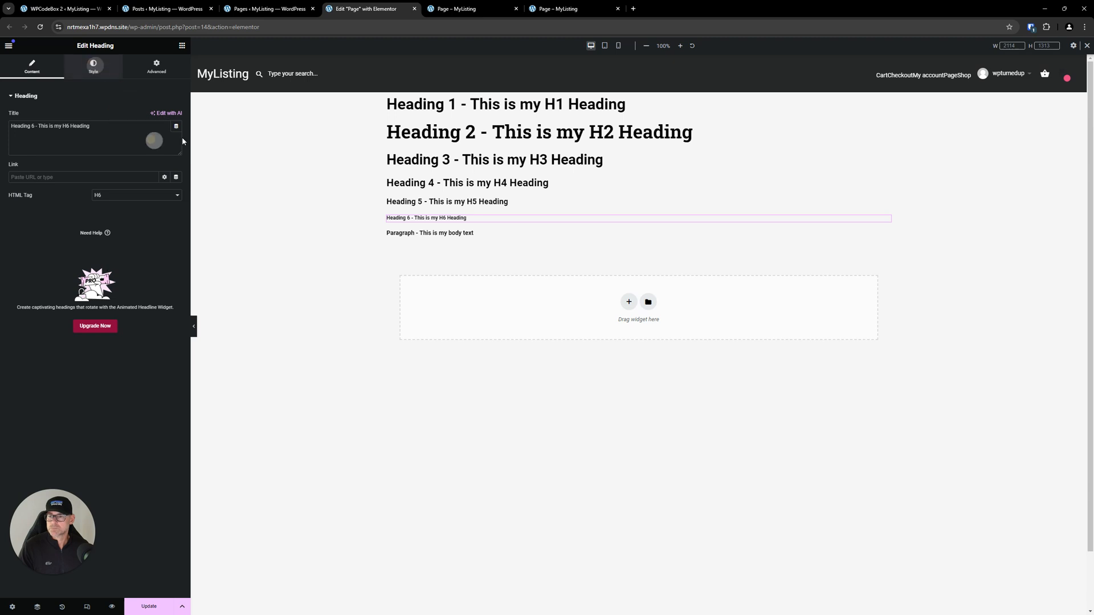
pyautogui.click(165, 153)
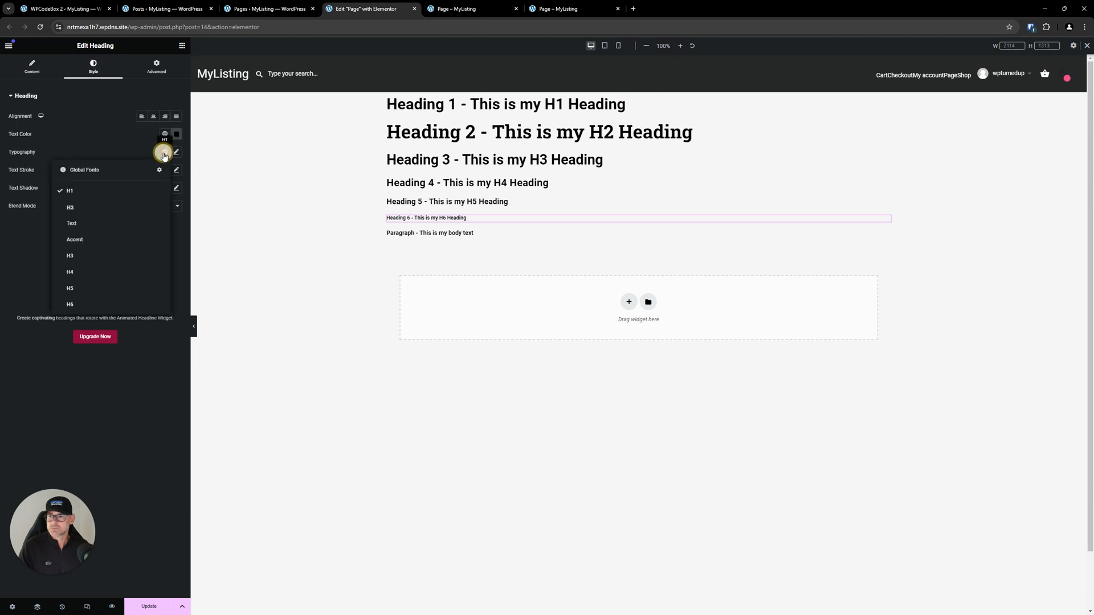
pyautogui.click(91, 304)
pyautogui.click(421, 234)
pyautogui.click(93, 65)
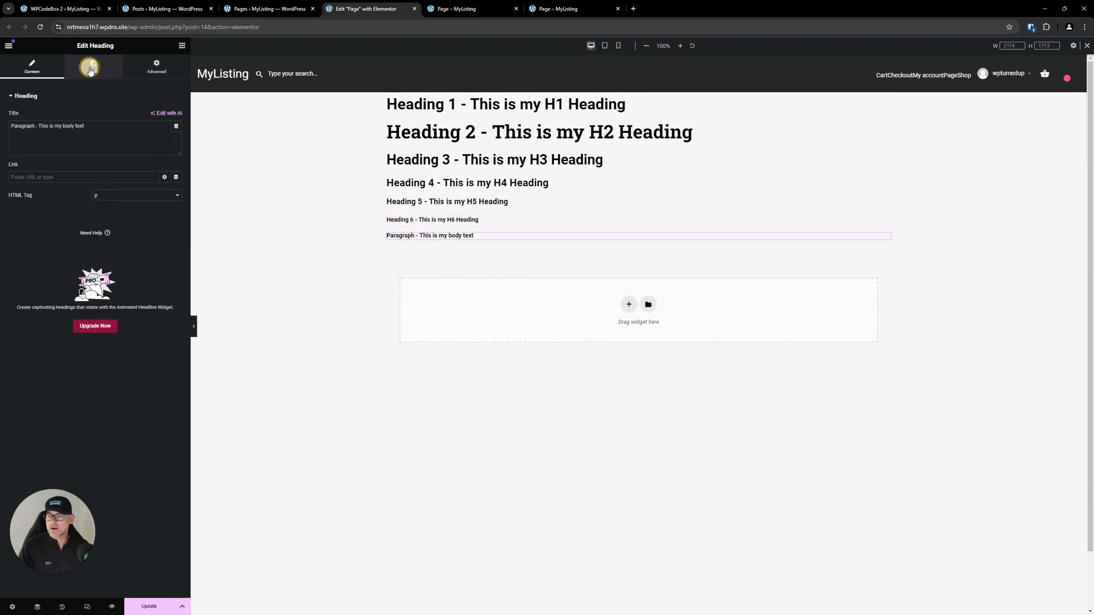
pyautogui.click(165, 151)
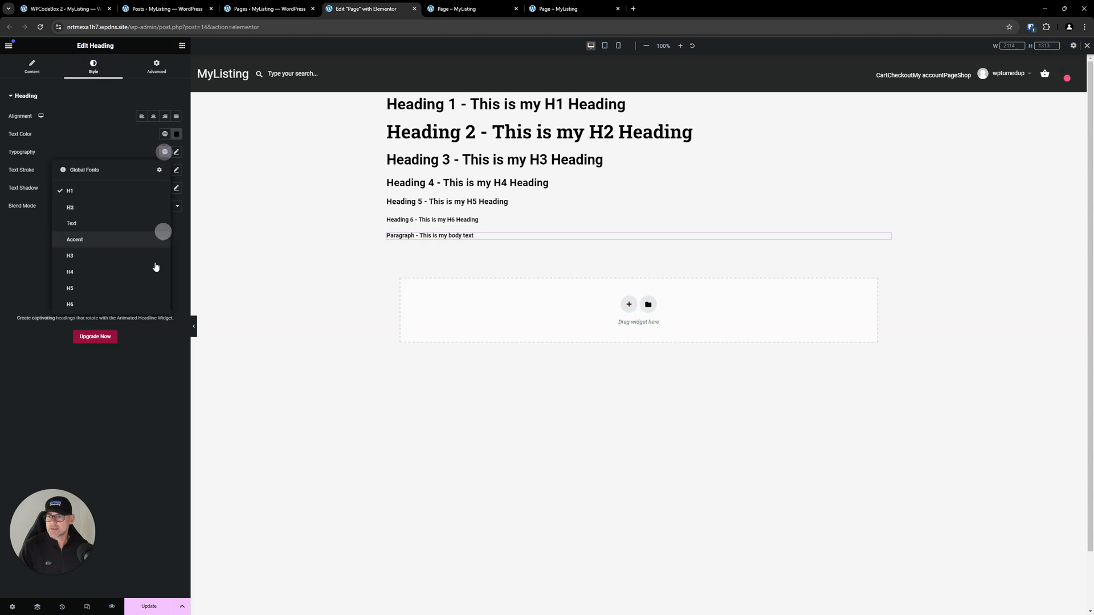
pyautogui.click(98, 228)
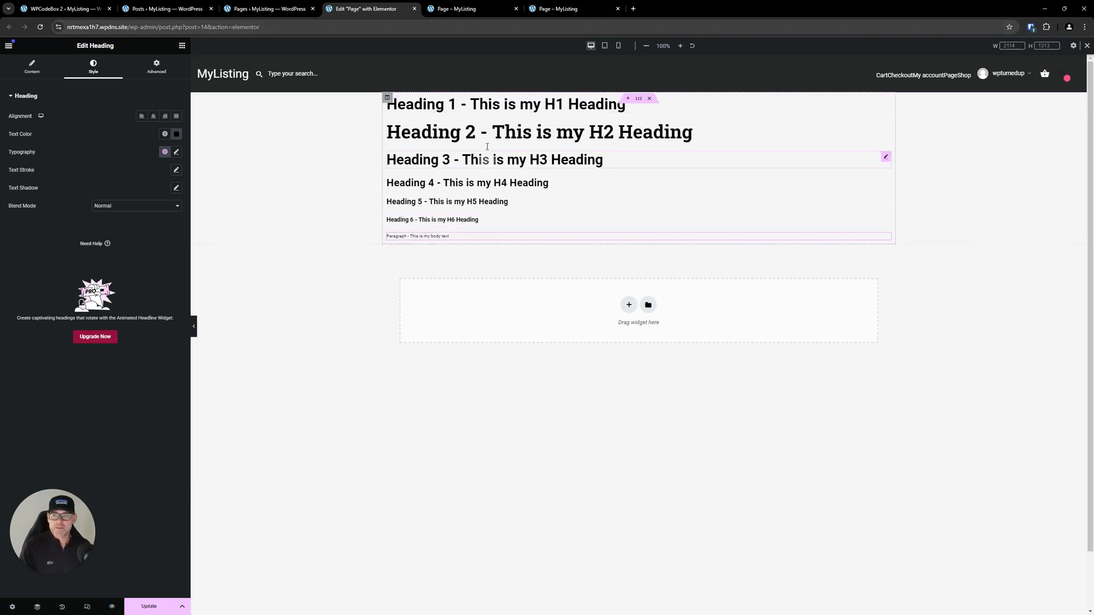
# - Recheck the global font assigned to the Heading 1 widget's typography
pyautogui.click(493, 105)
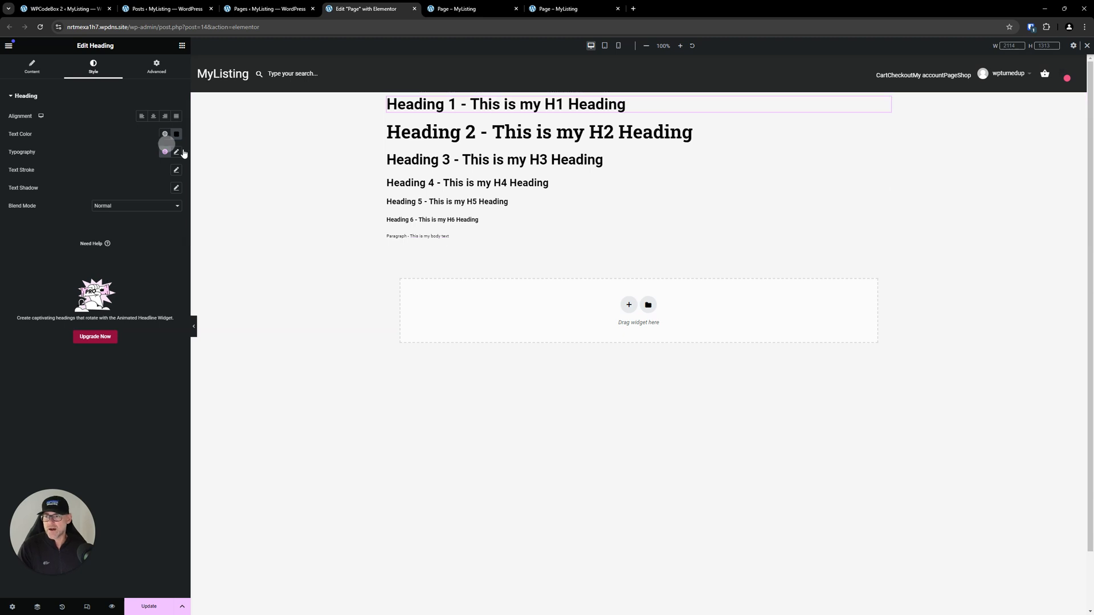
pyautogui.click(164, 152)
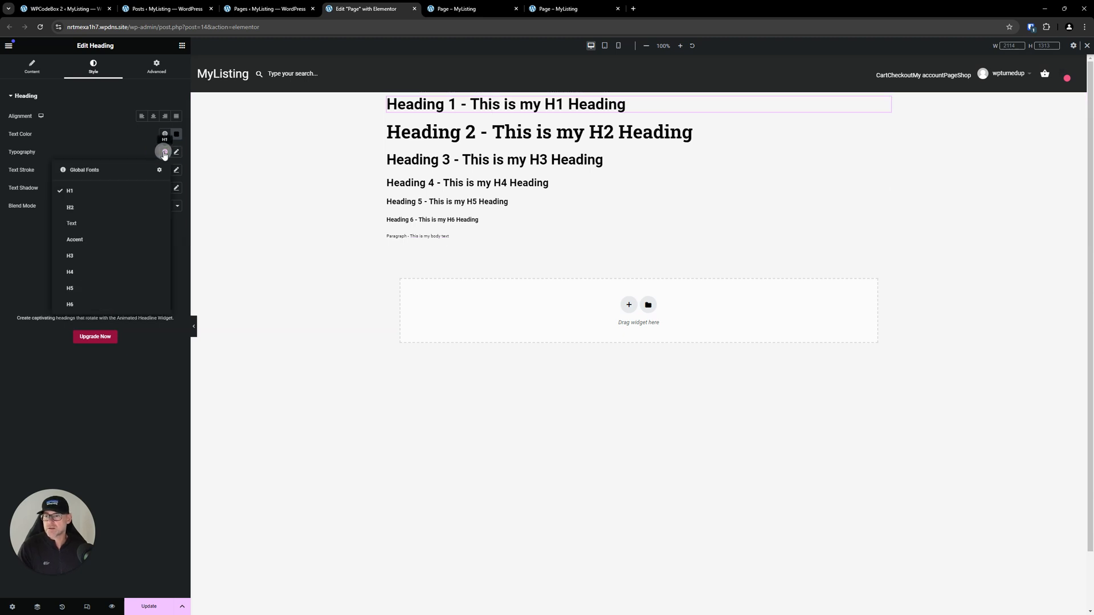
pyautogui.click(164, 152)
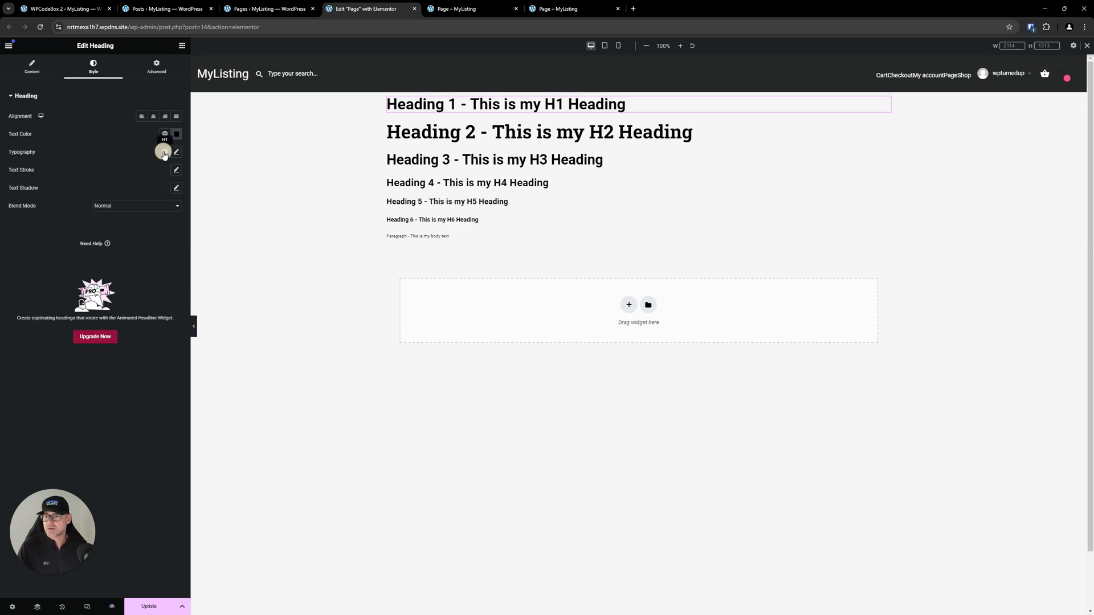
# - Save the page changes, reload the editor and show the Heading 1 widget's style settings
pyautogui.click(149, 606)
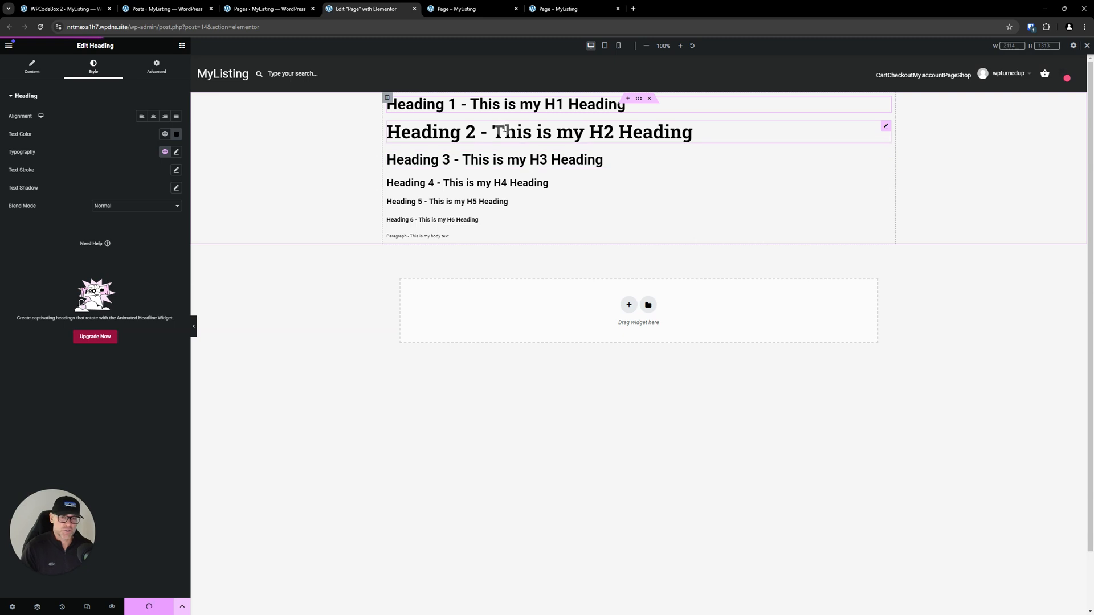
pyautogui.click(40, 28)
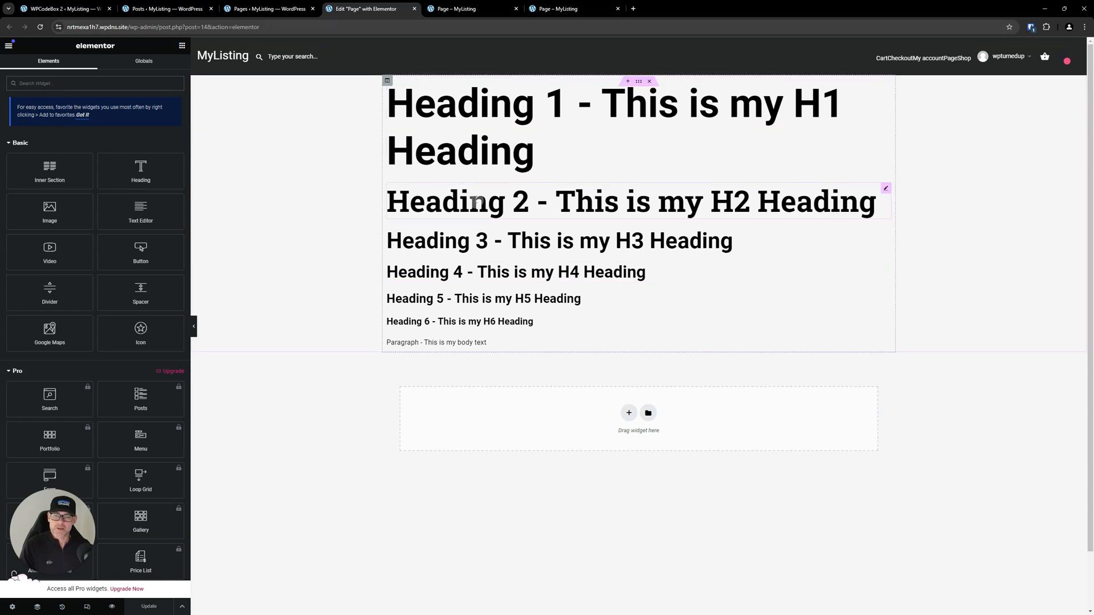
pyautogui.click(439, 127)
pyautogui.click(93, 73)
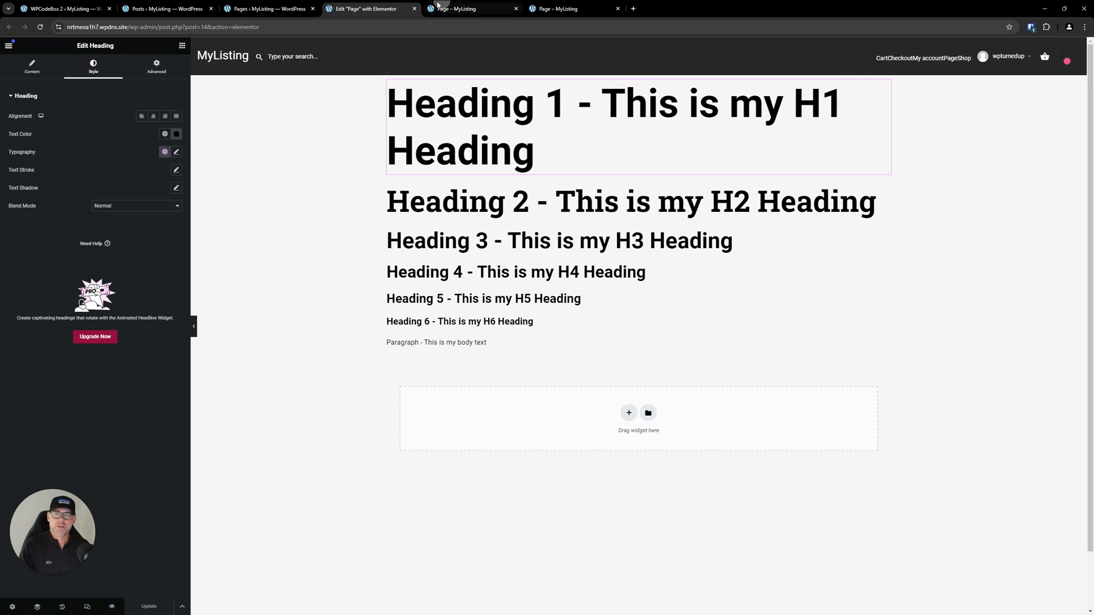
# - Refresh the second live copy of the page and inspect it in a responsive viewport narrowed to 360 px wide
pyautogui.click(559, 8)
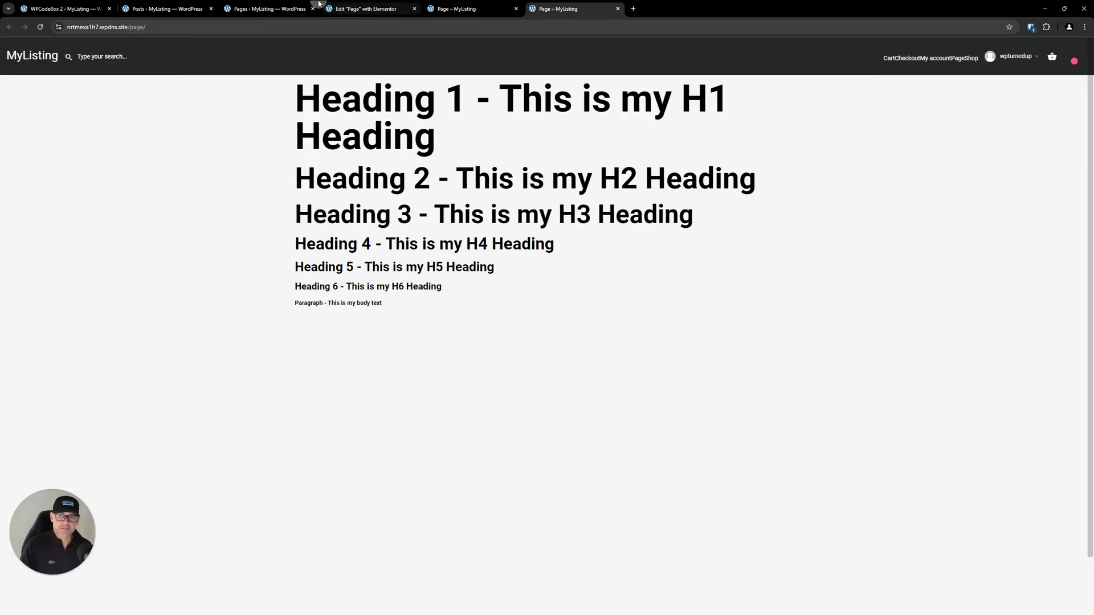
pyautogui.click(42, 34)
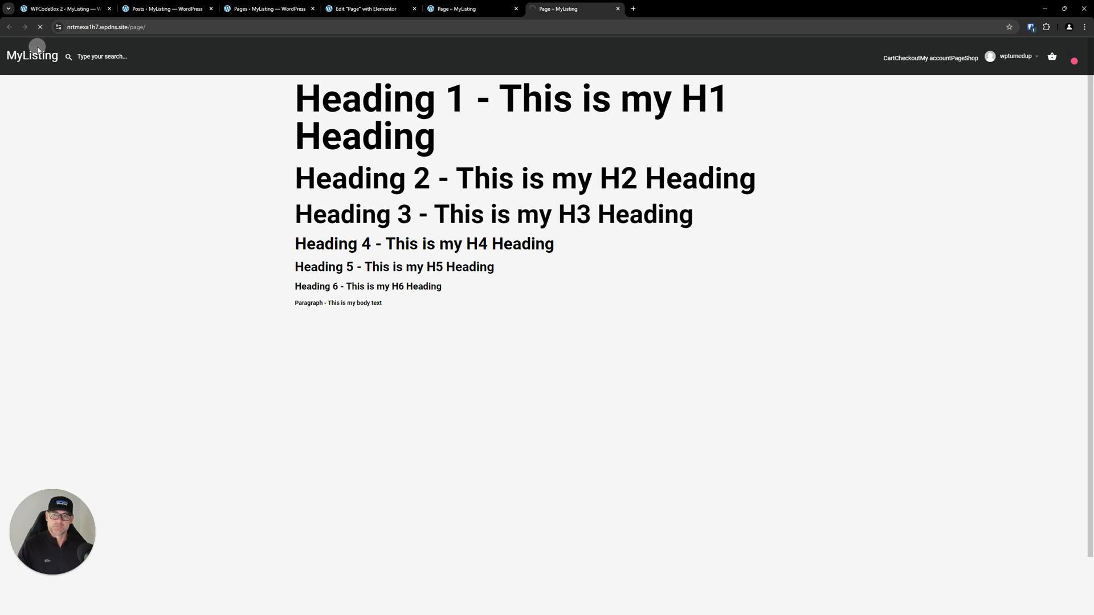
pyautogui.rightClick(107, 288)
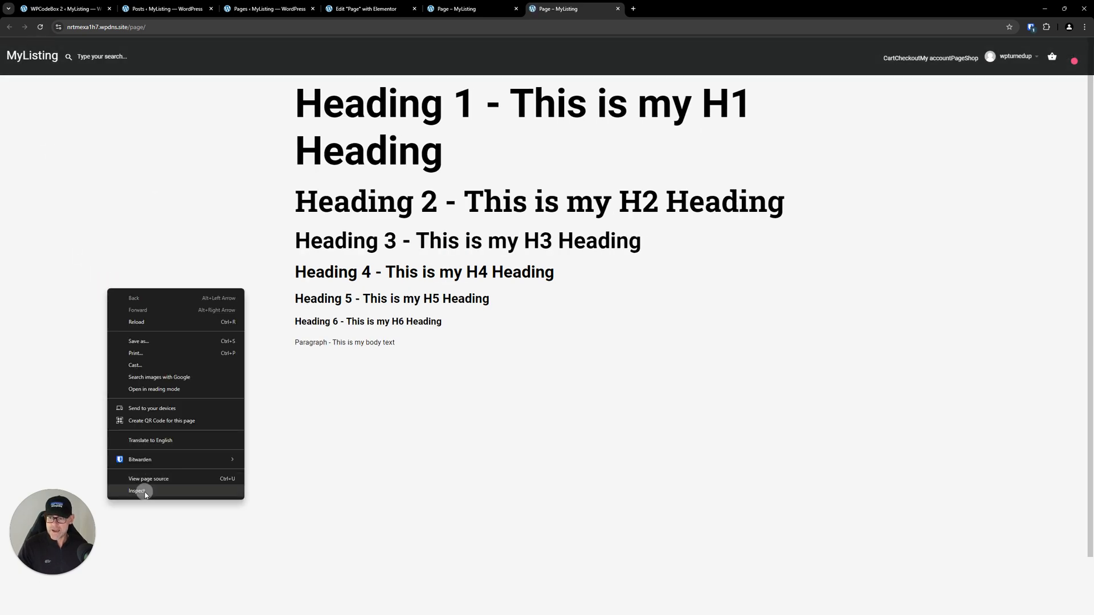
pyautogui.click(137, 491)
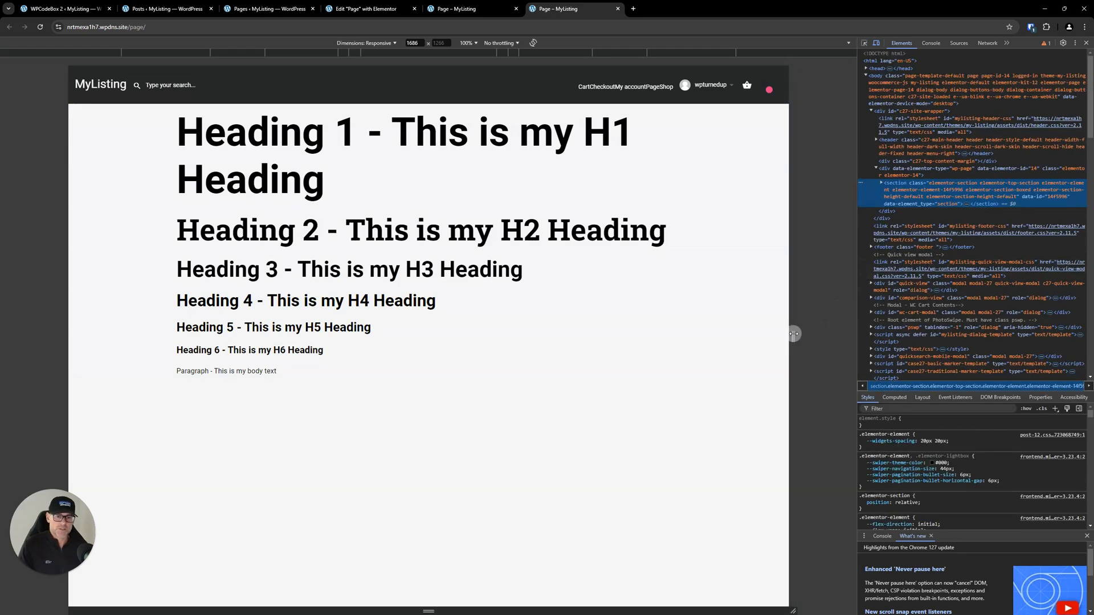
pyautogui.moveTo(793, 334); pyautogui.dragTo(508, 332)
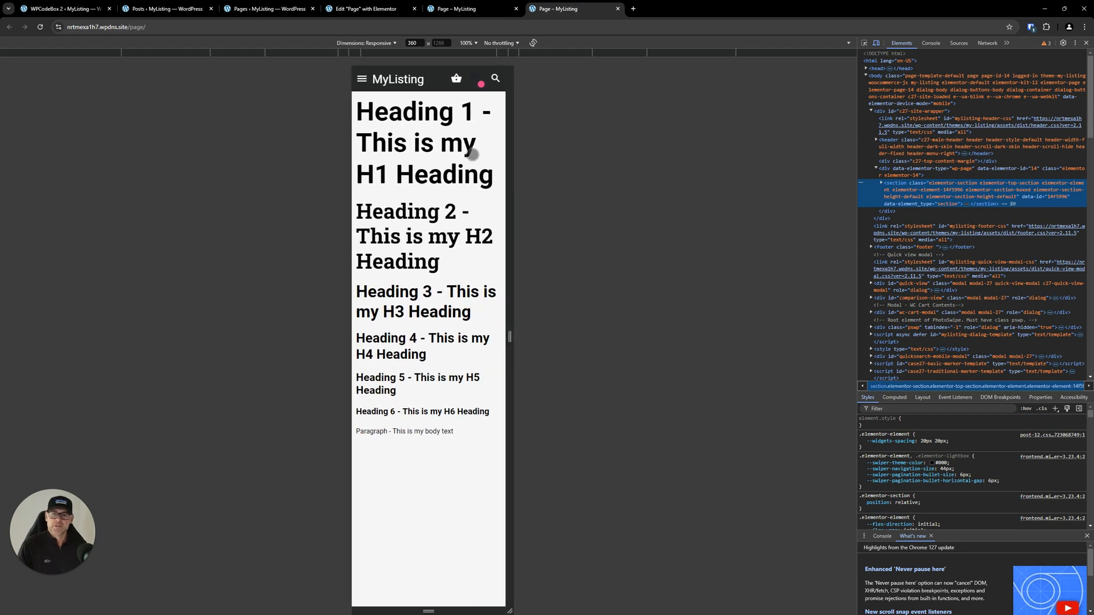
# - Set the unrefreshed live page's responsive viewport to 360 px wide and compare its headings with the refreshed copy
pyautogui.click(456, 9)
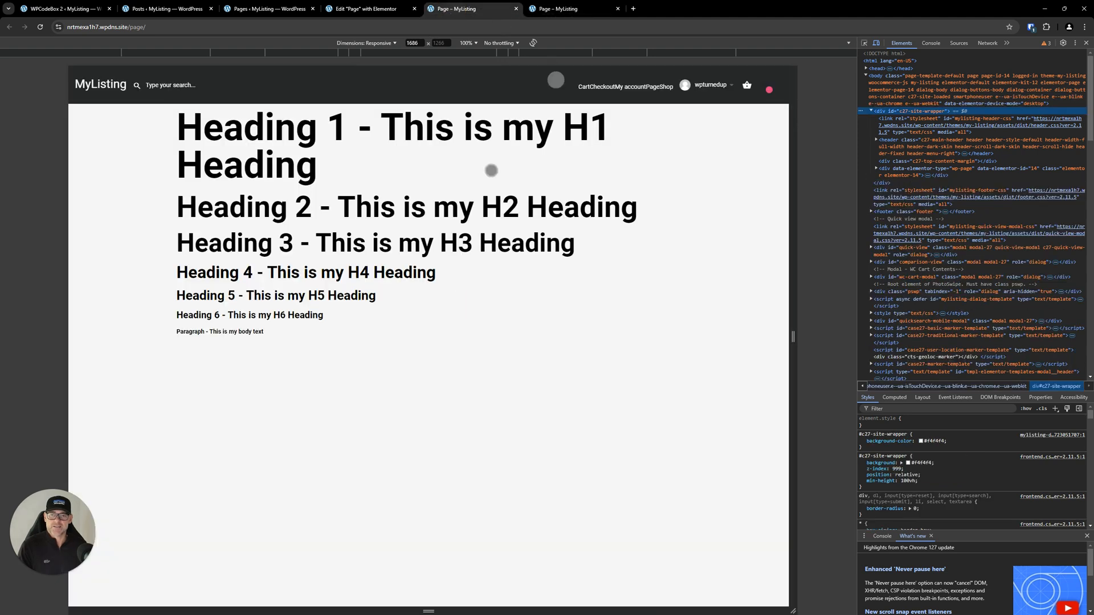
pyautogui.click(877, 44)
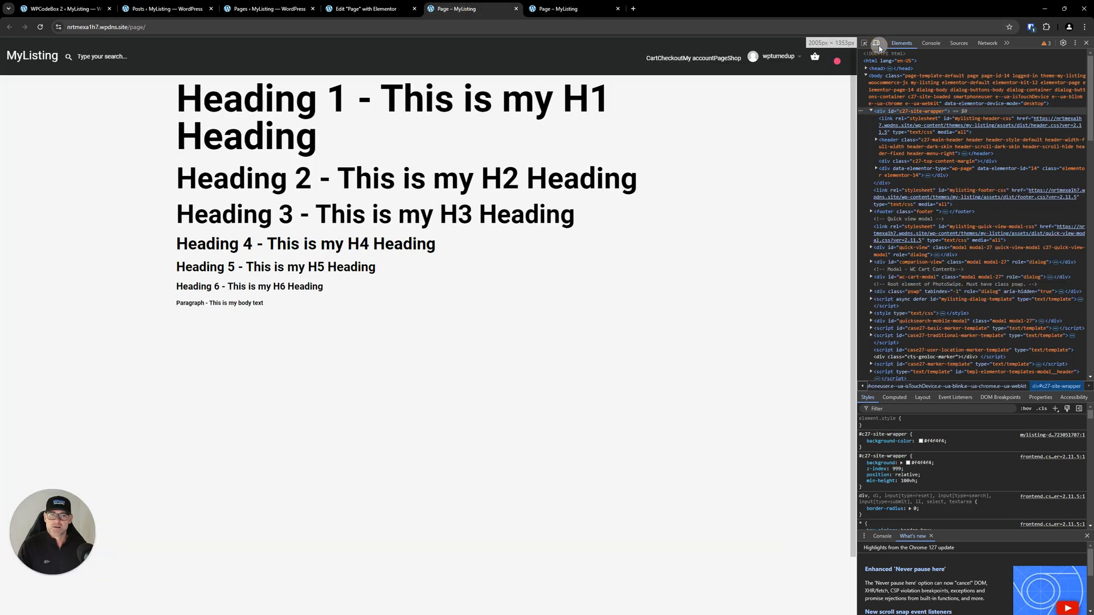
pyautogui.click(879, 44)
pyautogui.doubleClick(411, 43)
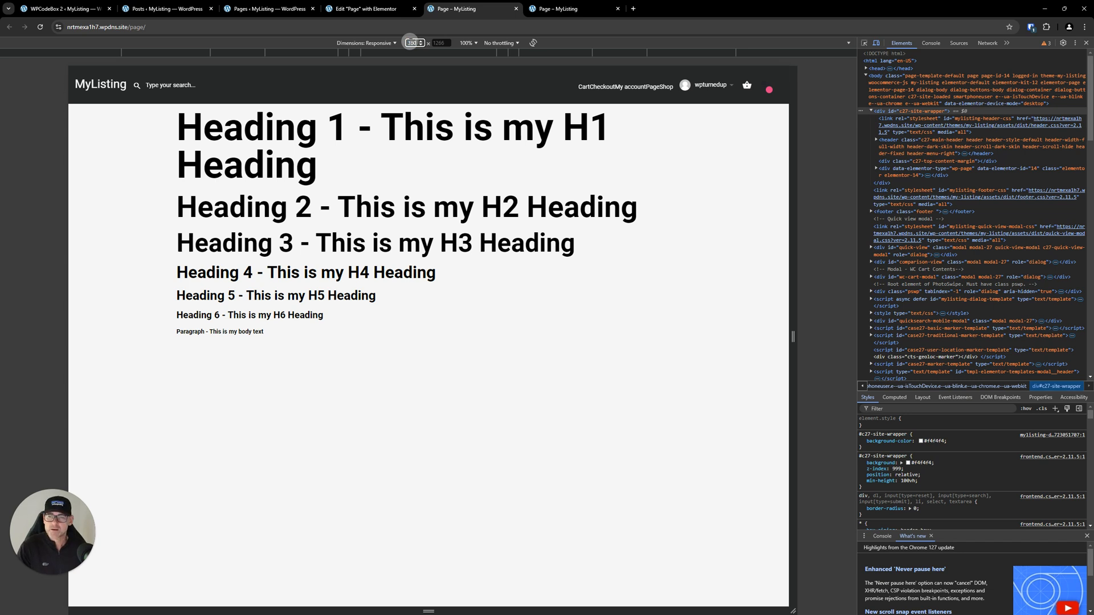
pyautogui.click(430, 71)
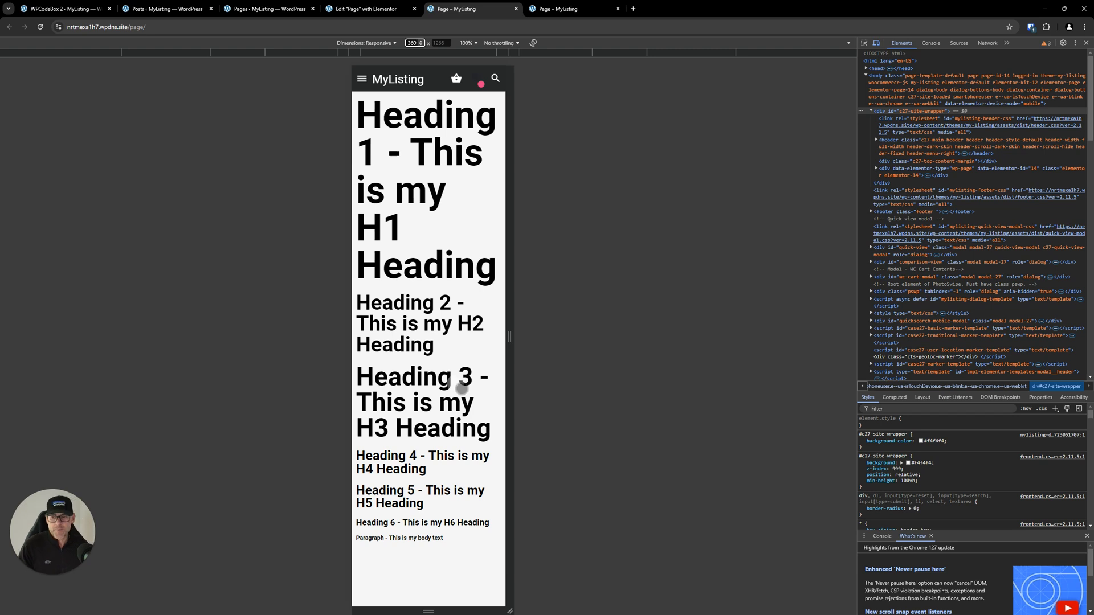
pyautogui.click(569, 6)
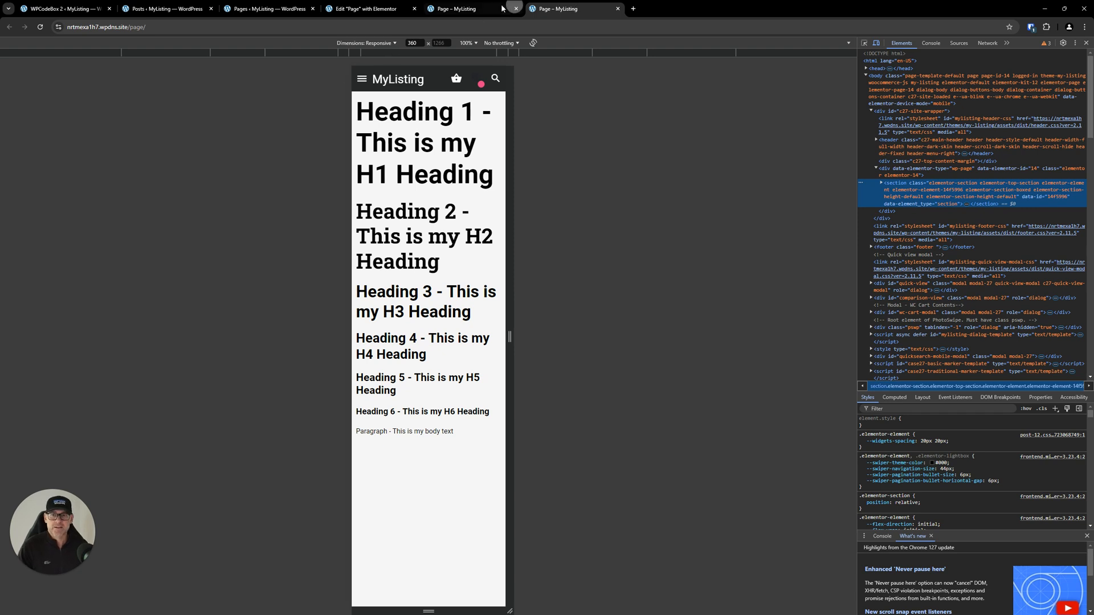
pyautogui.click(444, 9)
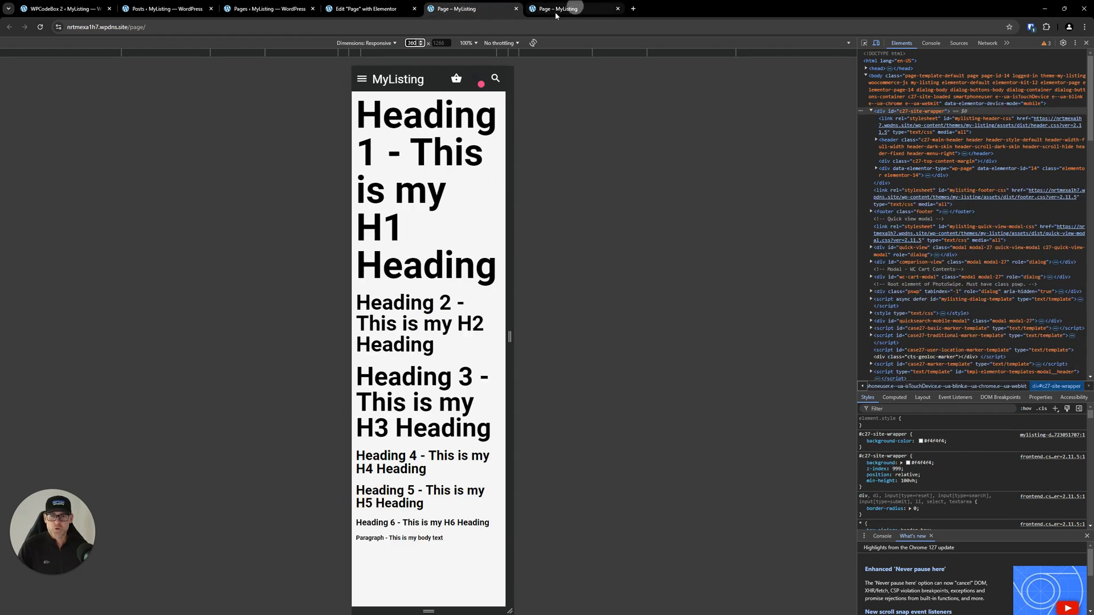
# - Return to the Elementor editor and look at the Heading 2 and Heading 1 widgets
pyautogui.click(370, 9)
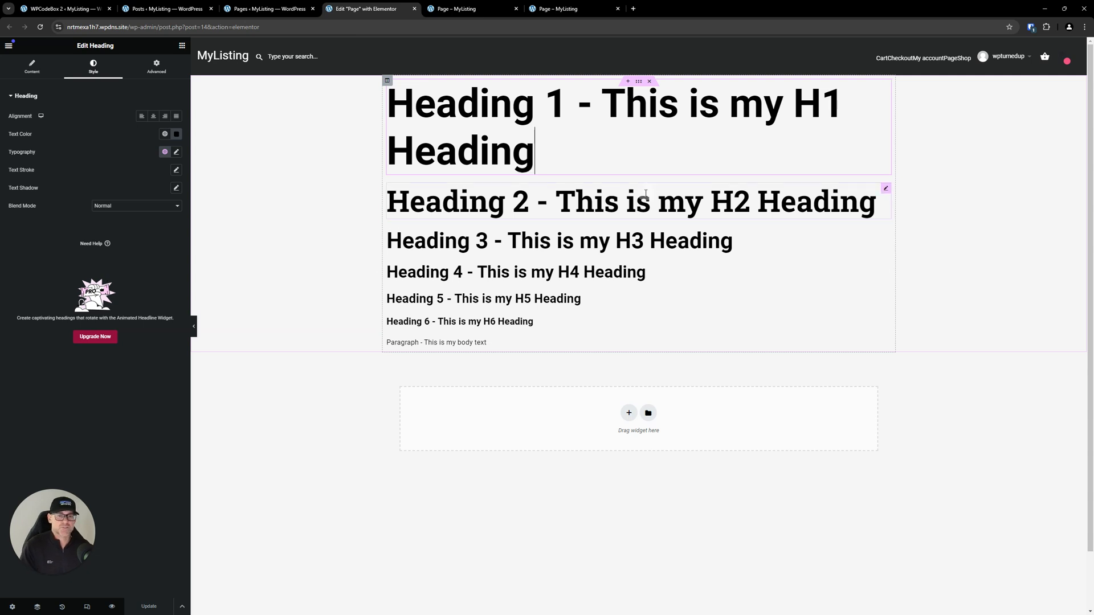
pyautogui.click(654, 208)
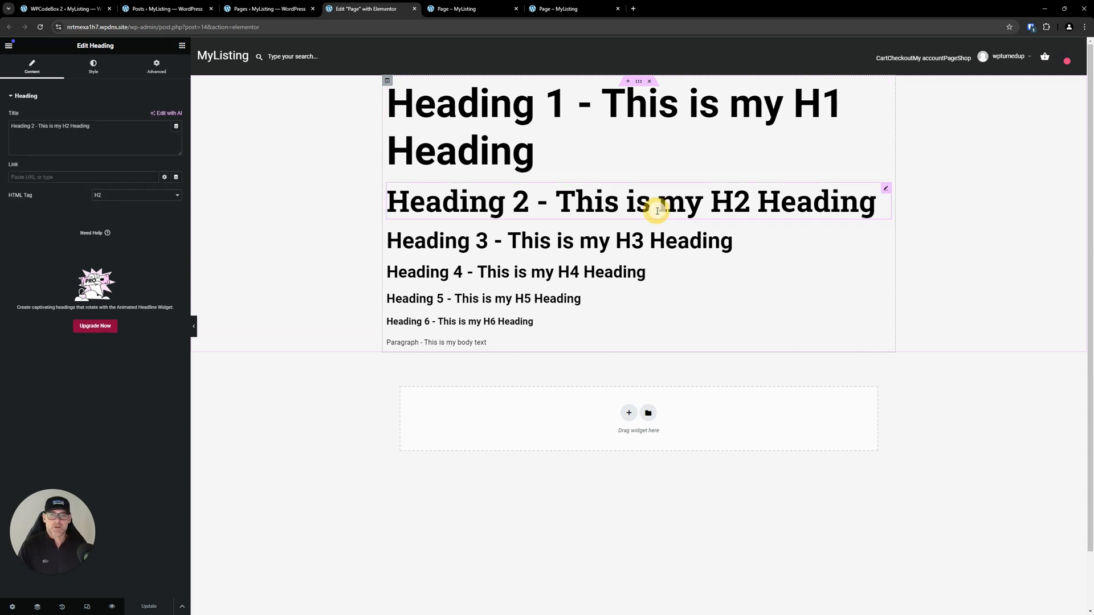
pyautogui.click(573, 128)
# - On the refreshed live page, widen the responsive viewport to about 866 px and compare it with the full desktop view
pyautogui.click(581, 8)
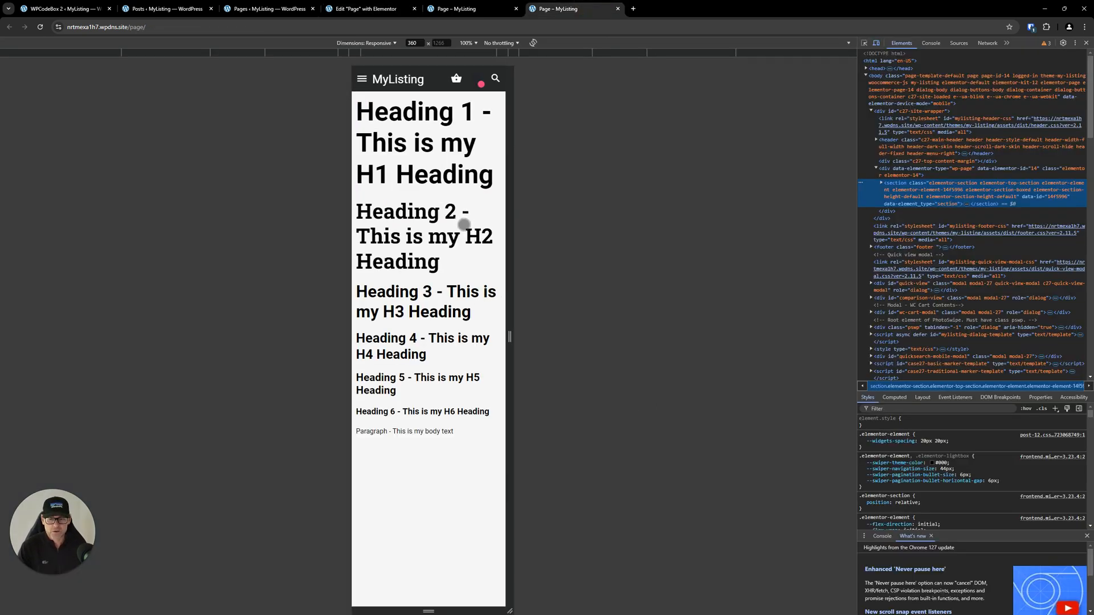
pyautogui.moveTo(513, 325); pyautogui.dragTo(621, 319)
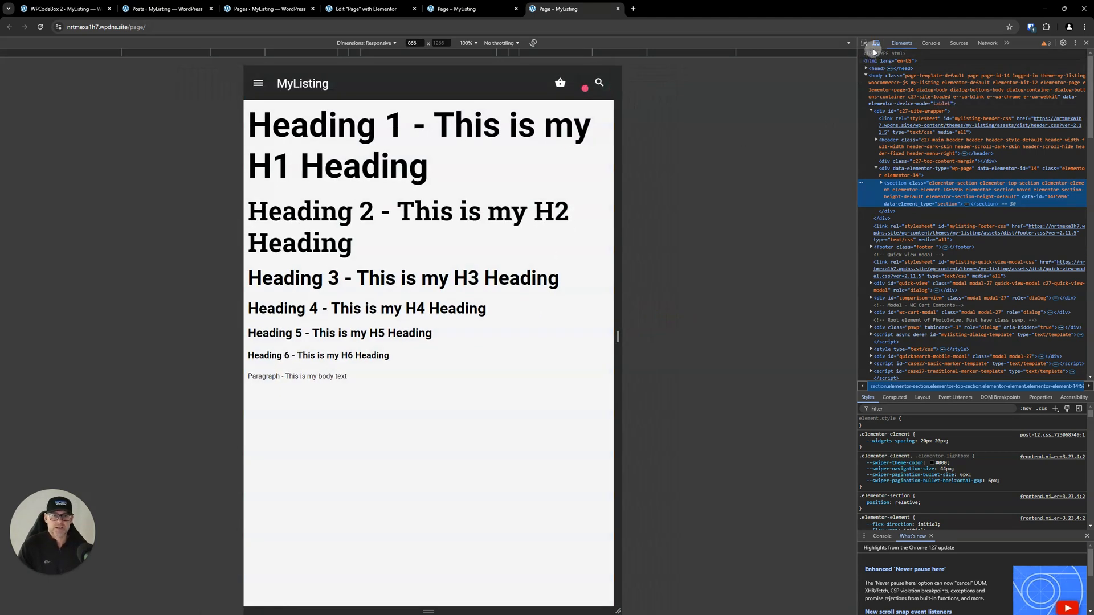
pyautogui.click(877, 43)
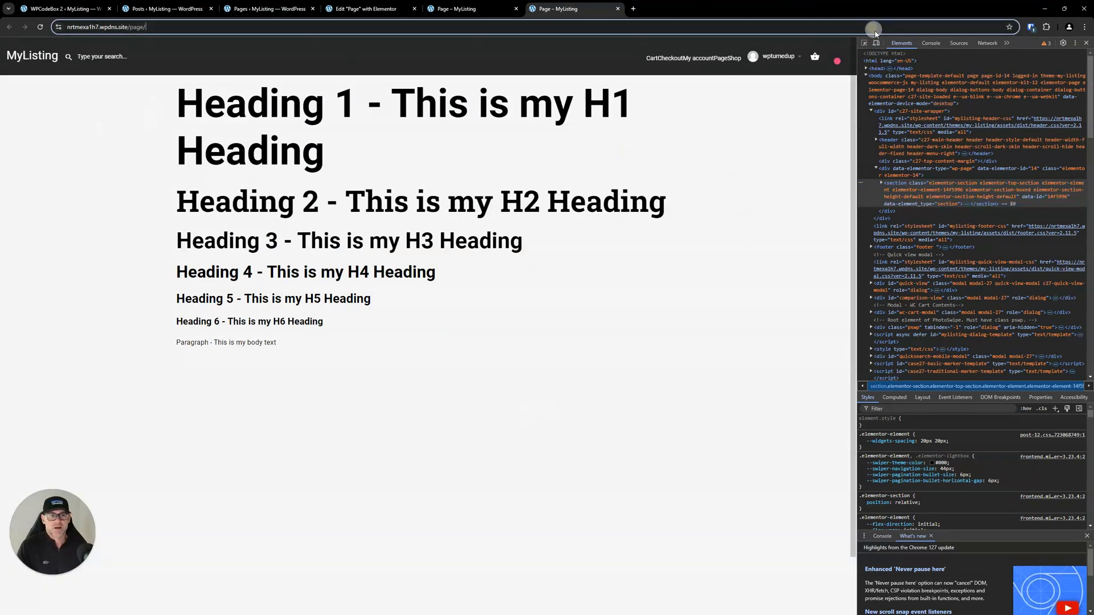
pyautogui.click(877, 43)
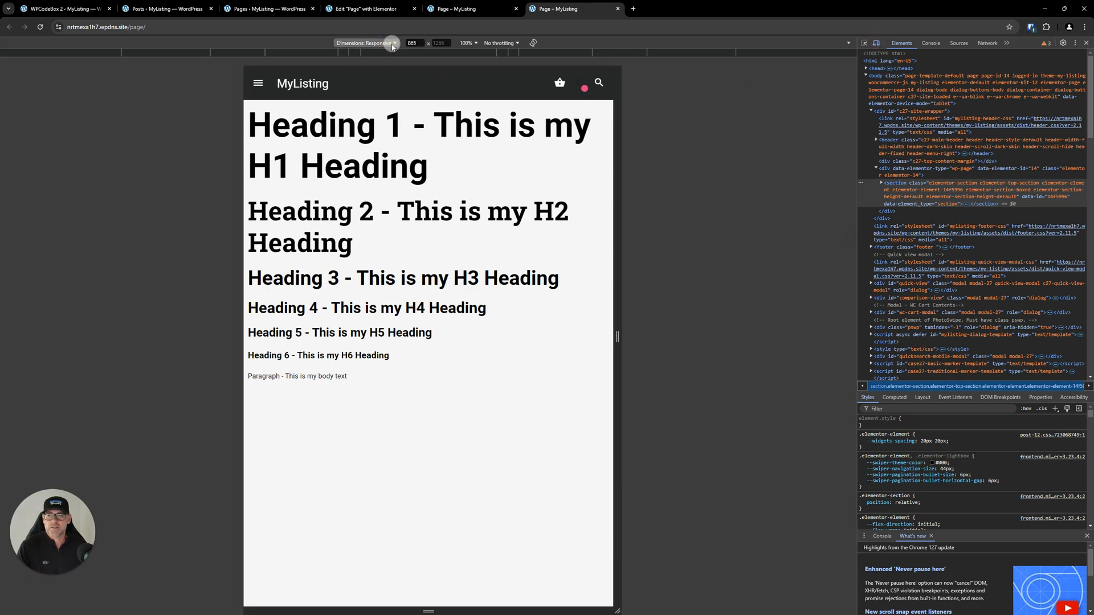
# - Preview the live page's heading scaling at the iPad Pro, iPhone 12 Pro and Surface Pro 7 device sizes
pyautogui.click(368, 43)
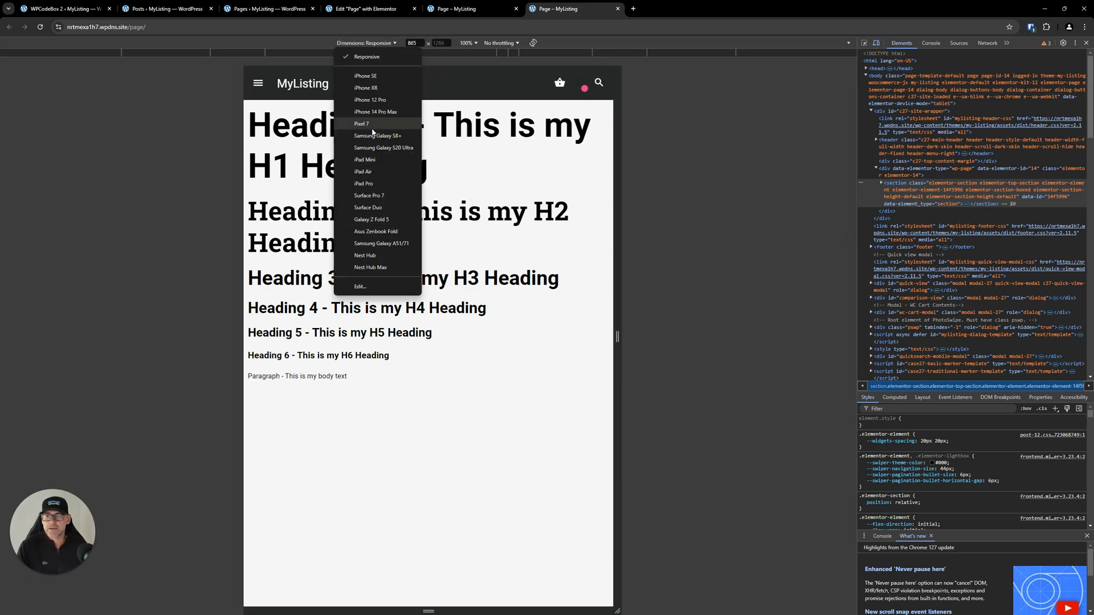
pyautogui.click(372, 184)
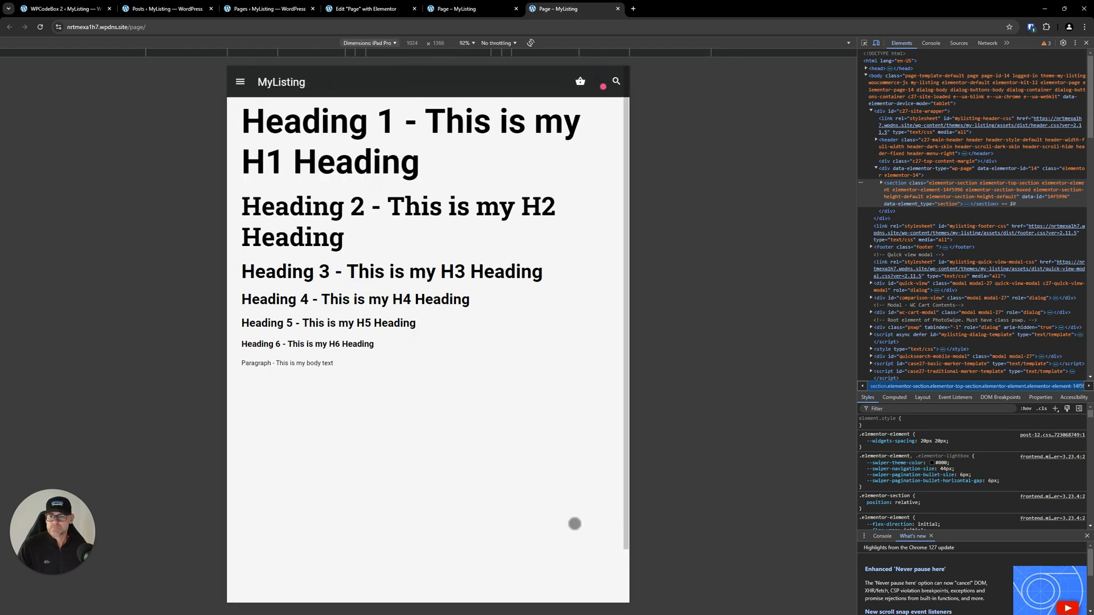
pyautogui.click(379, 43)
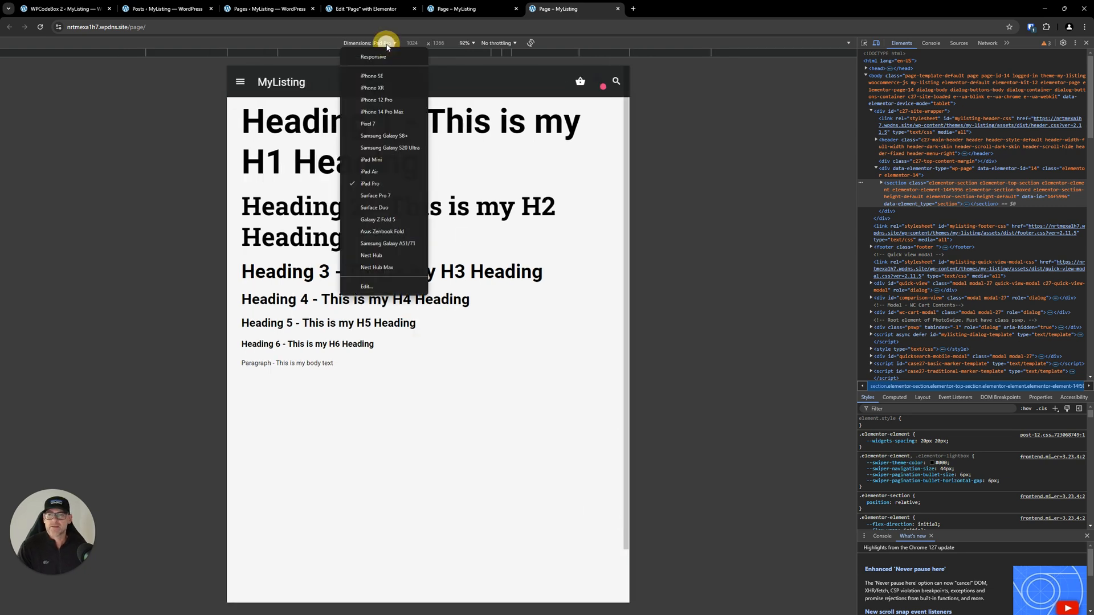
pyautogui.click(381, 101)
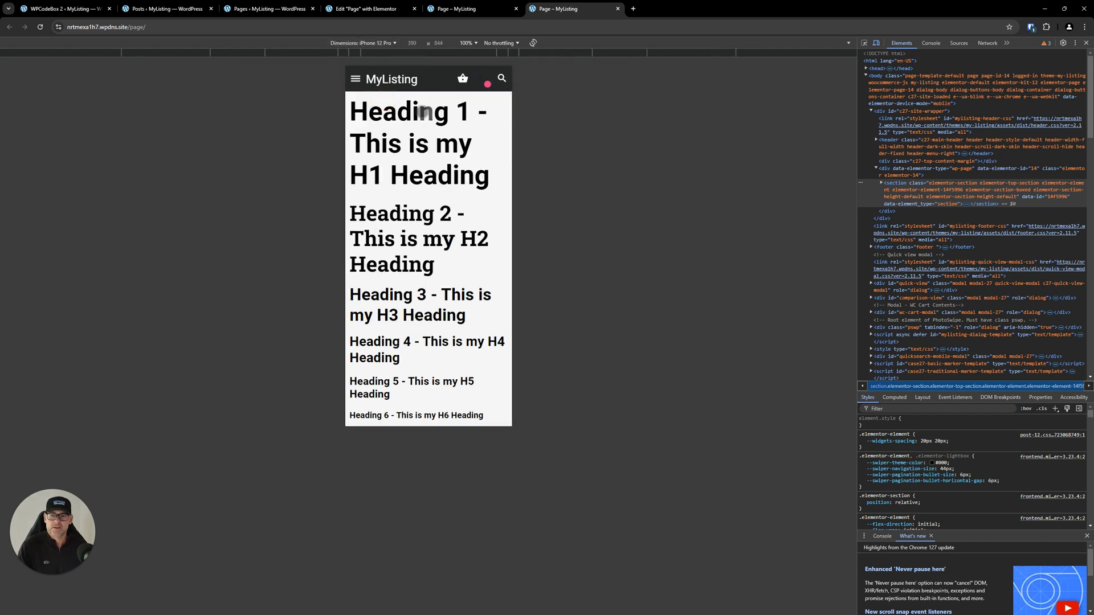
pyautogui.click(387, 42)
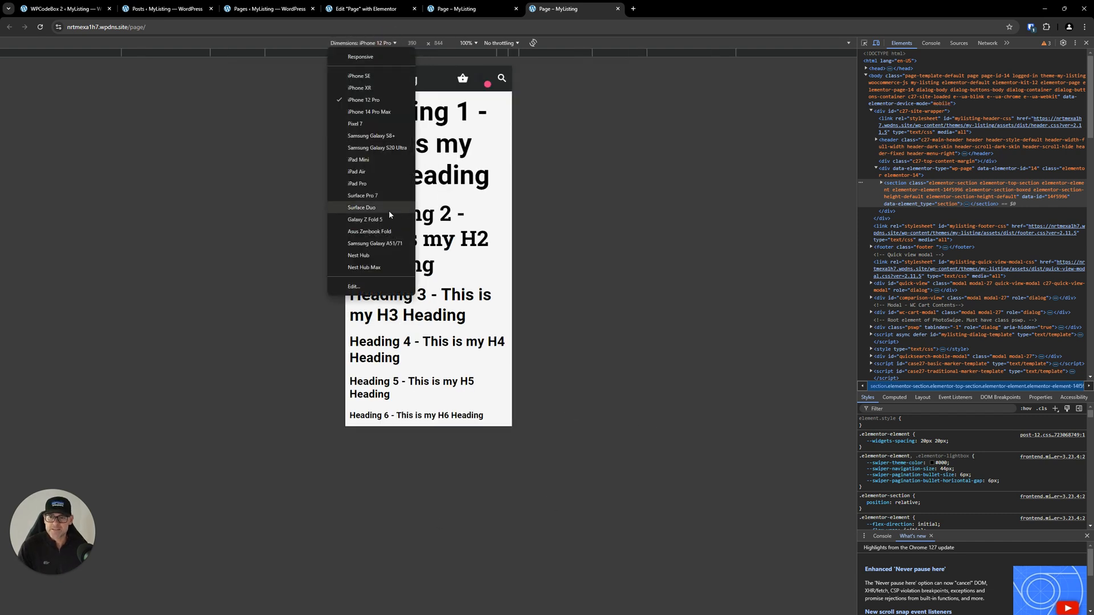
pyautogui.click(377, 196)
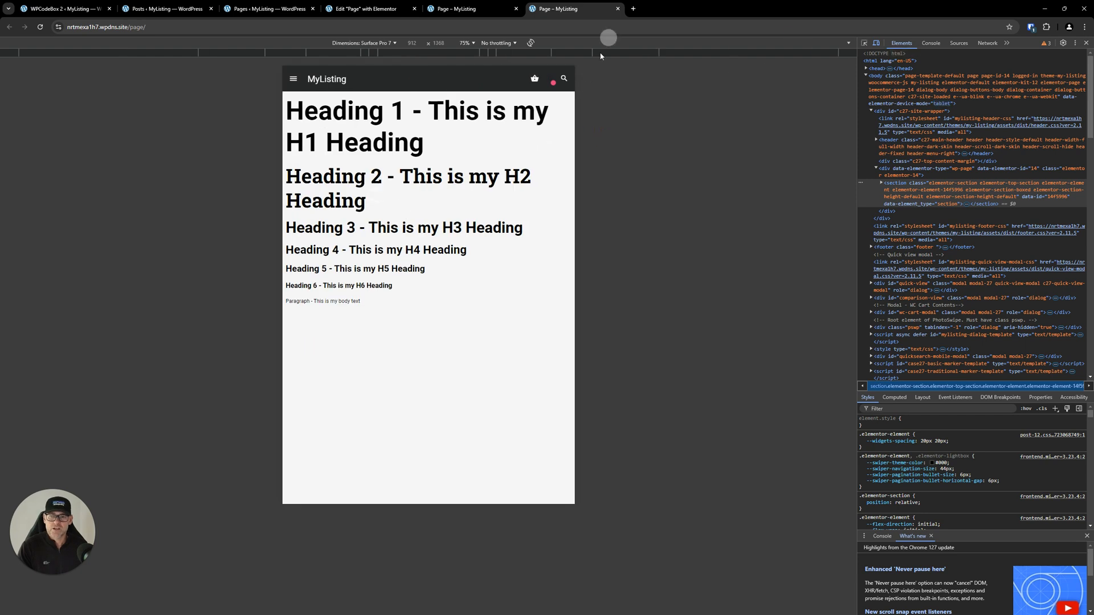
# - Widen the viewport in responsive mode to about 2310 px and compare the page with the unrefreshed live copy
pyautogui.click(377, 43)
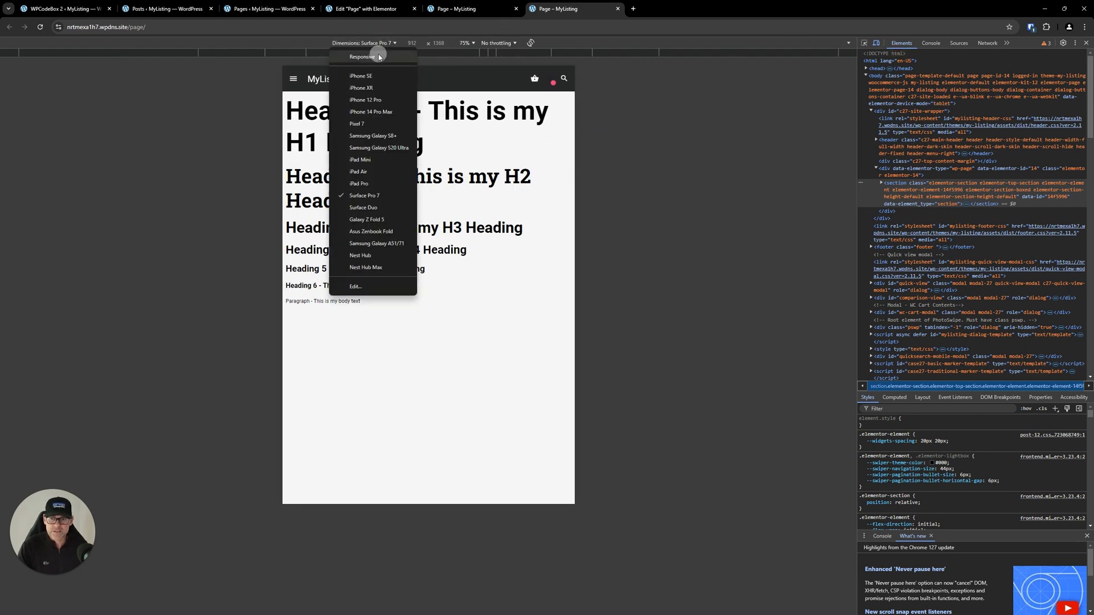
pyautogui.click(373, 53)
pyautogui.moveTo(577, 335); pyautogui.dragTo(795, 224)
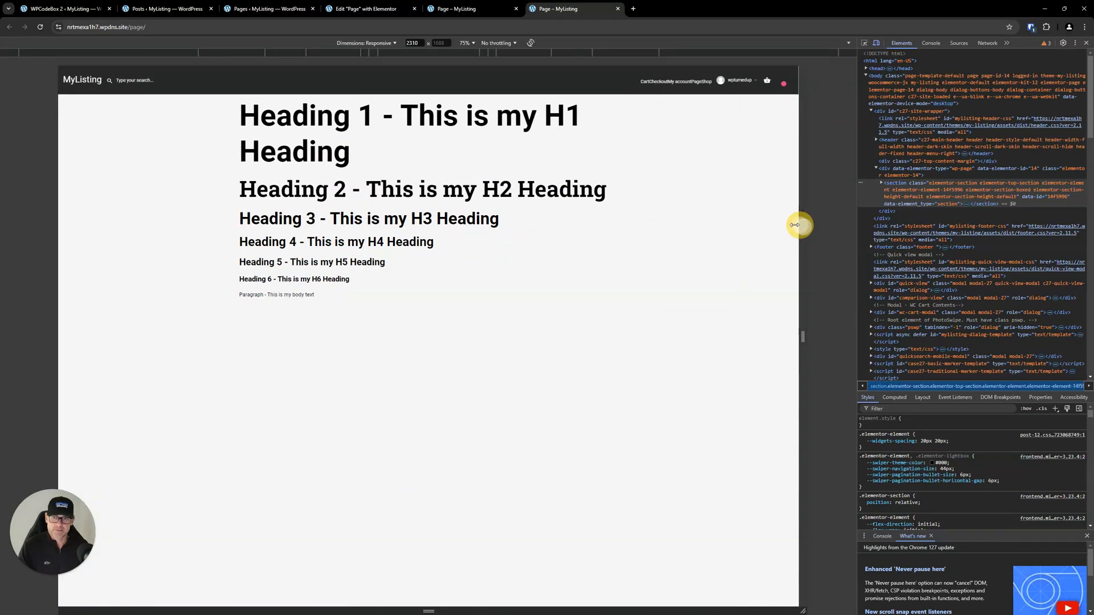
pyautogui.click(456, 9)
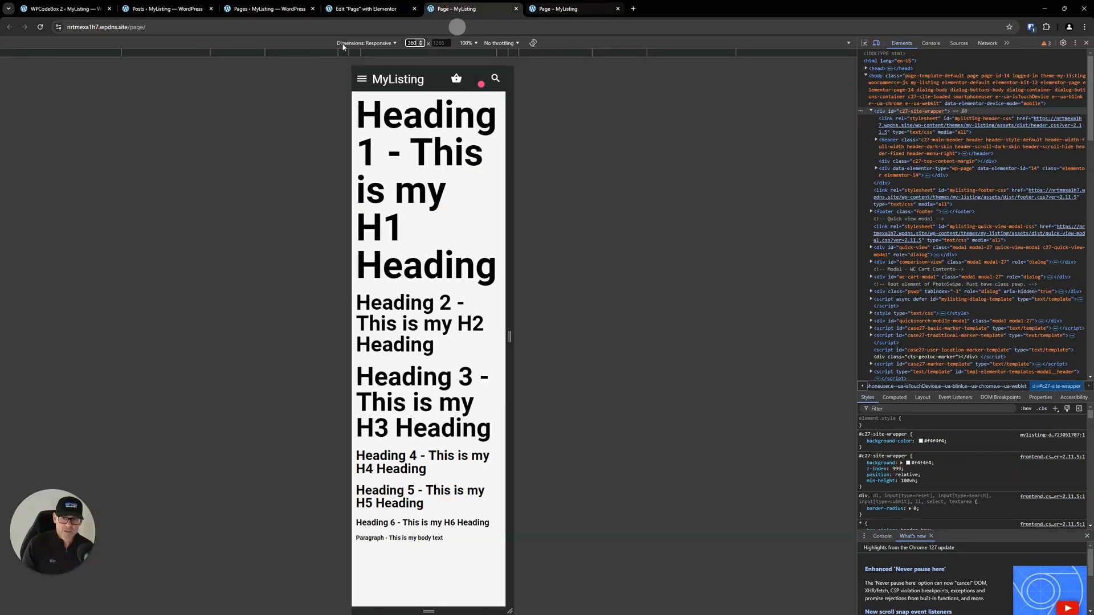
# - Return to the Elementor editor and add an Icon Box widget below the paragraph text
pyautogui.click(371, 5)
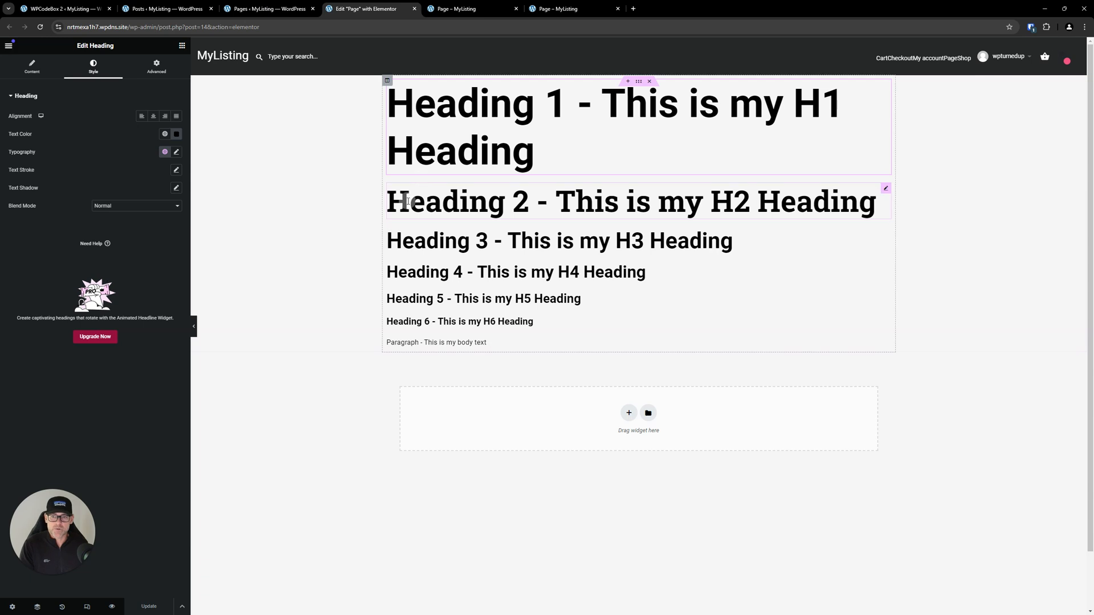
pyautogui.click(452, 206)
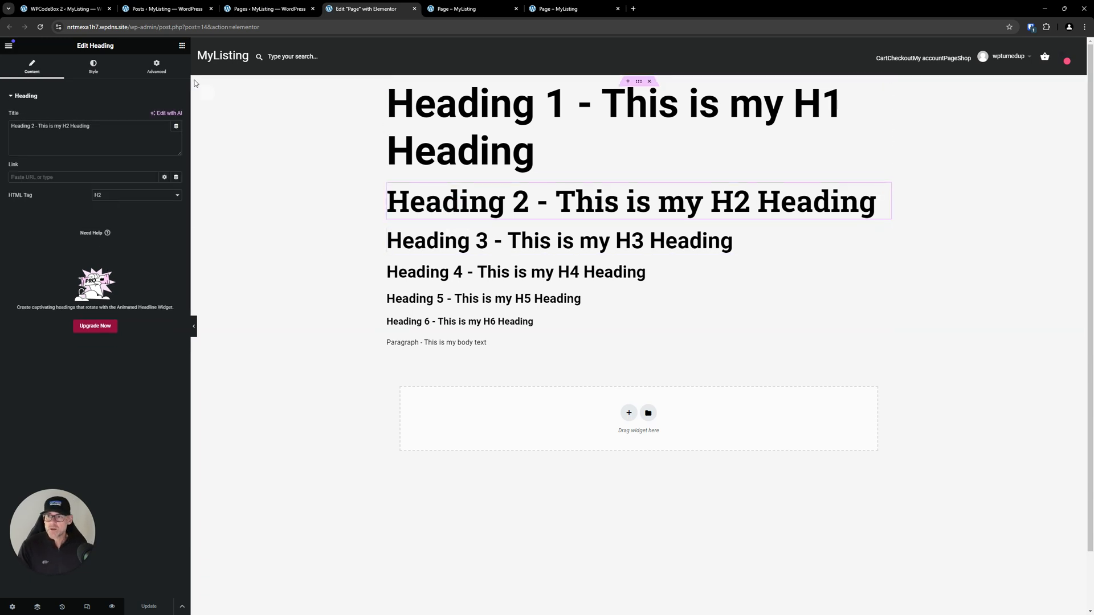
pyautogui.click(182, 46)
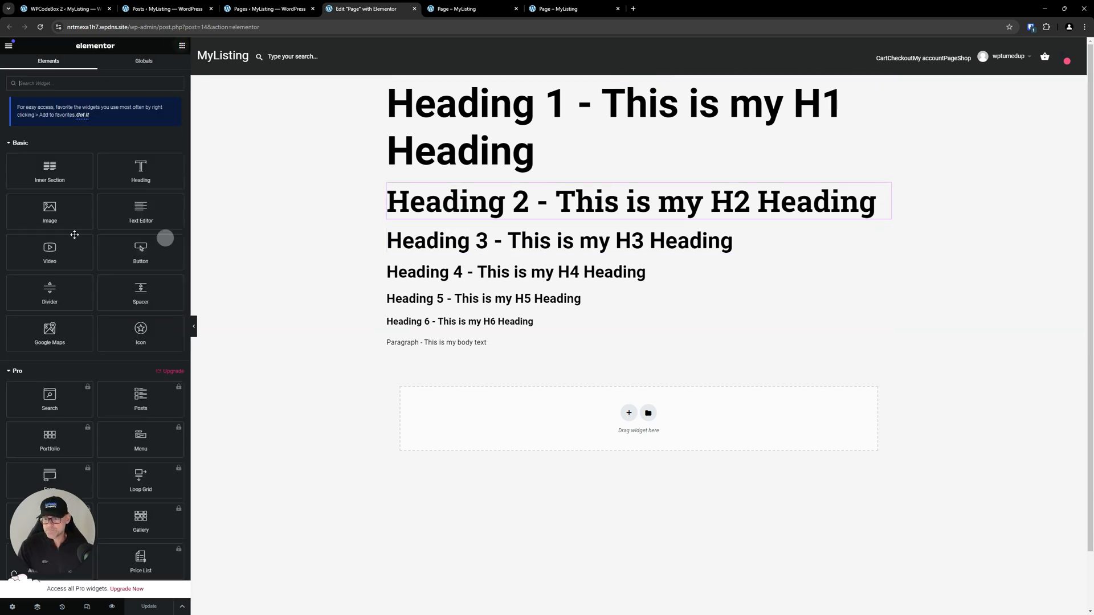
pyautogui.click(110, 83)
pyautogui.write('ICON')
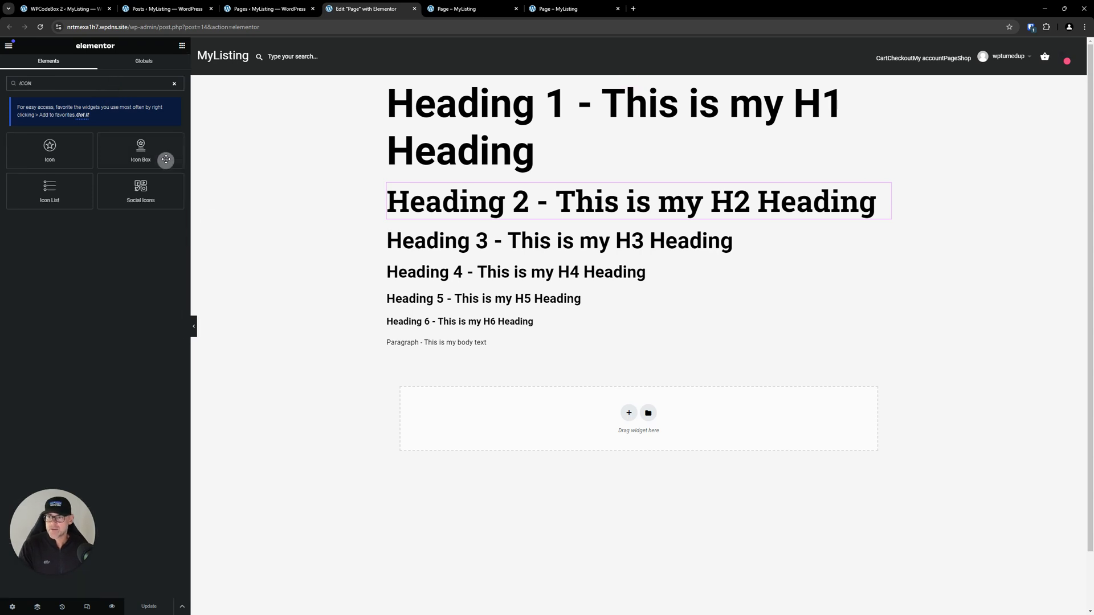
pyautogui.moveTo(163, 161); pyautogui.dragTo(486, 354)
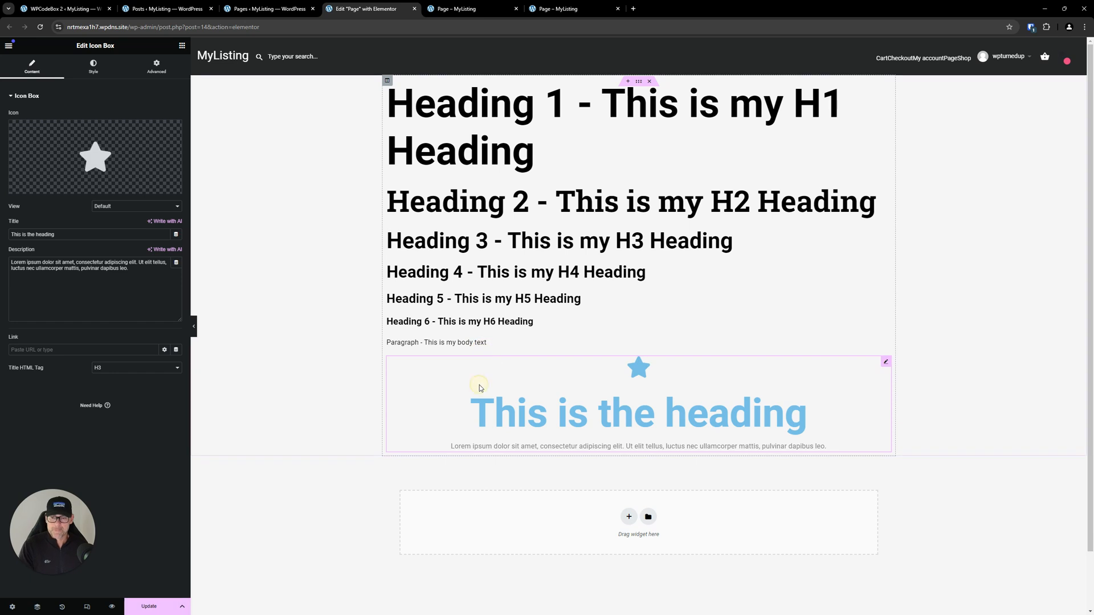
# - Try the global H3 and H4 fonts on the Icon Box title, set it to H5, and check the description's global font
pyautogui.click(90, 69)
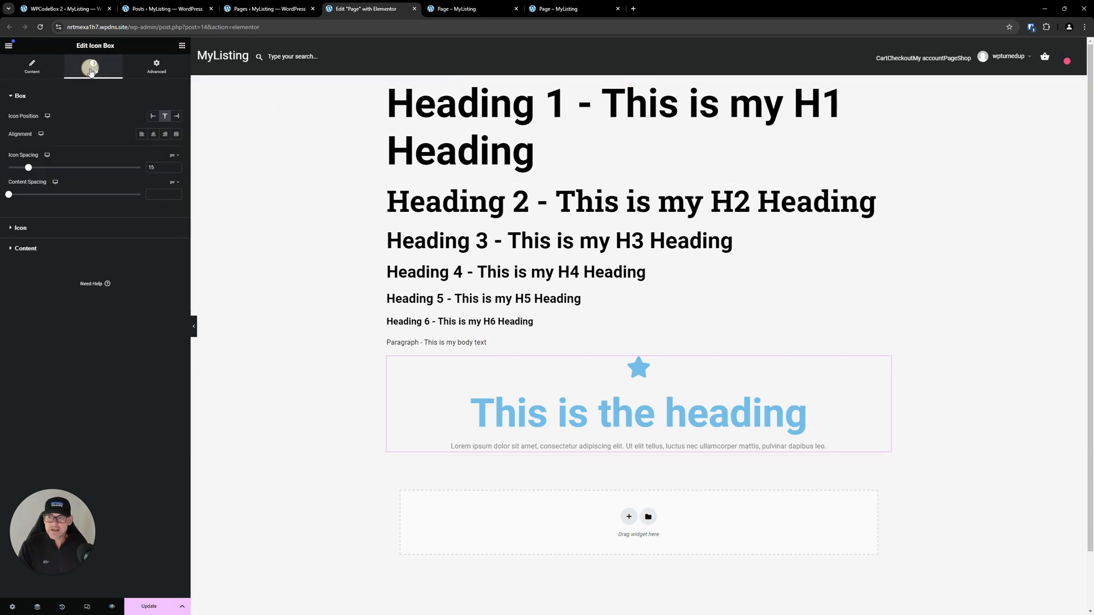
pyautogui.click(25, 248)
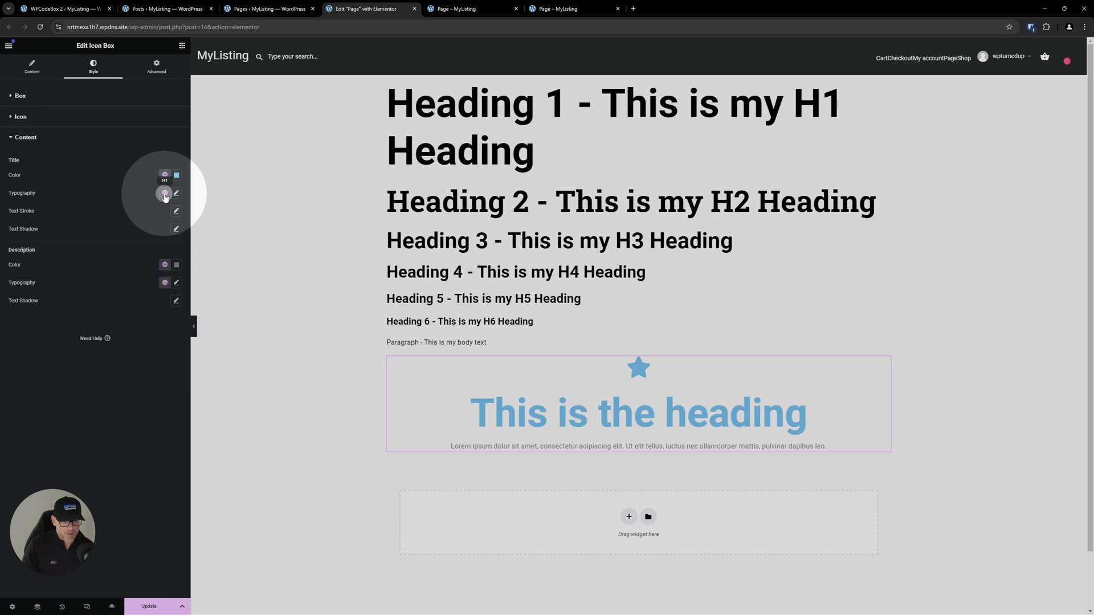
pyautogui.click(164, 194)
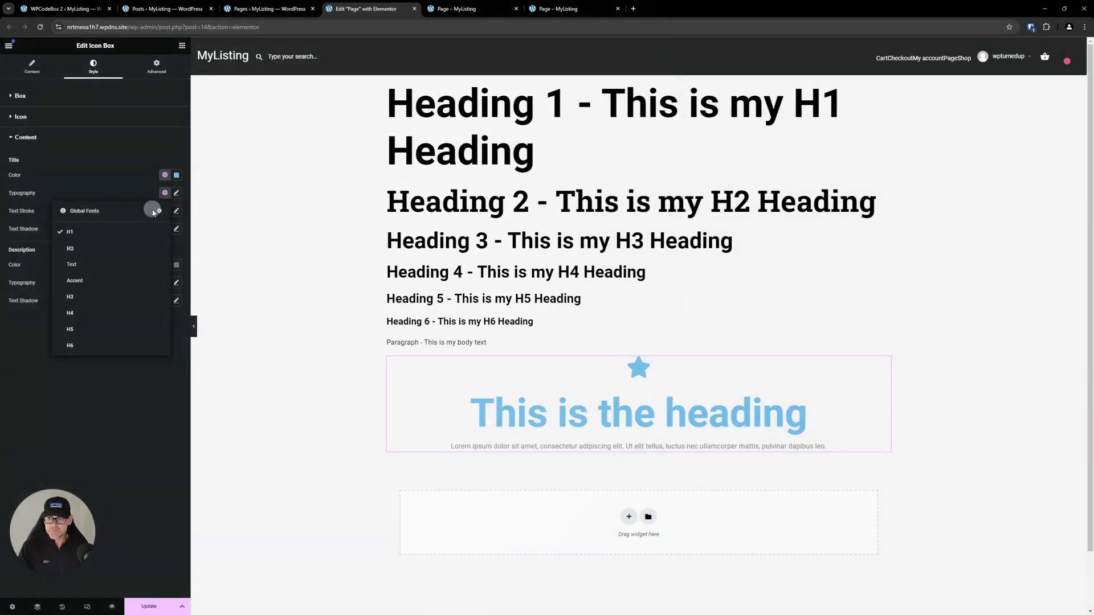
pyautogui.click(93, 301)
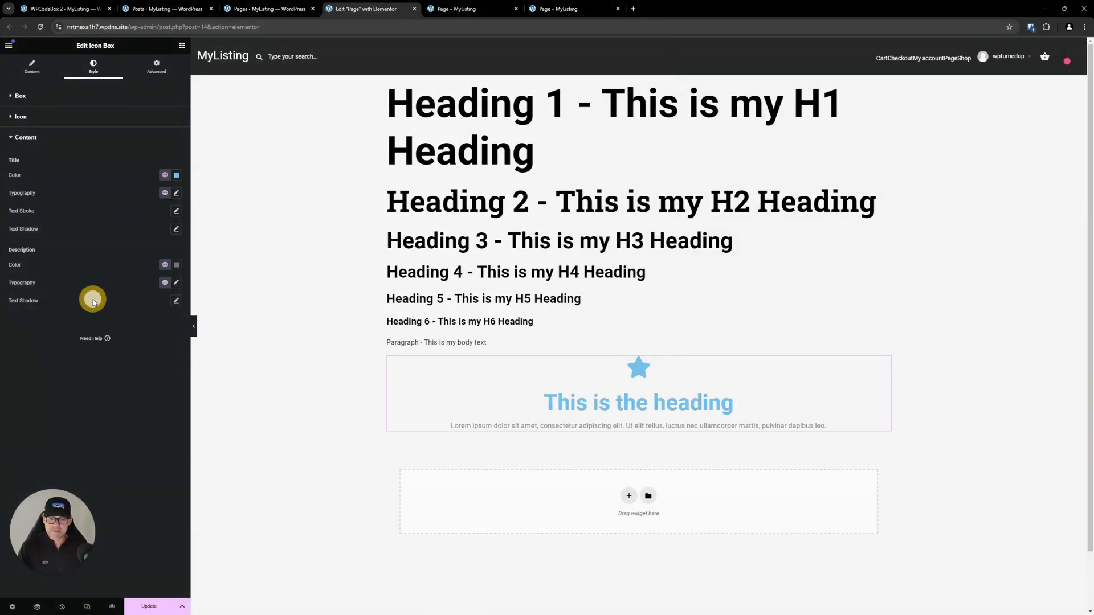
pyautogui.click(164, 194)
pyautogui.click(98, 311)
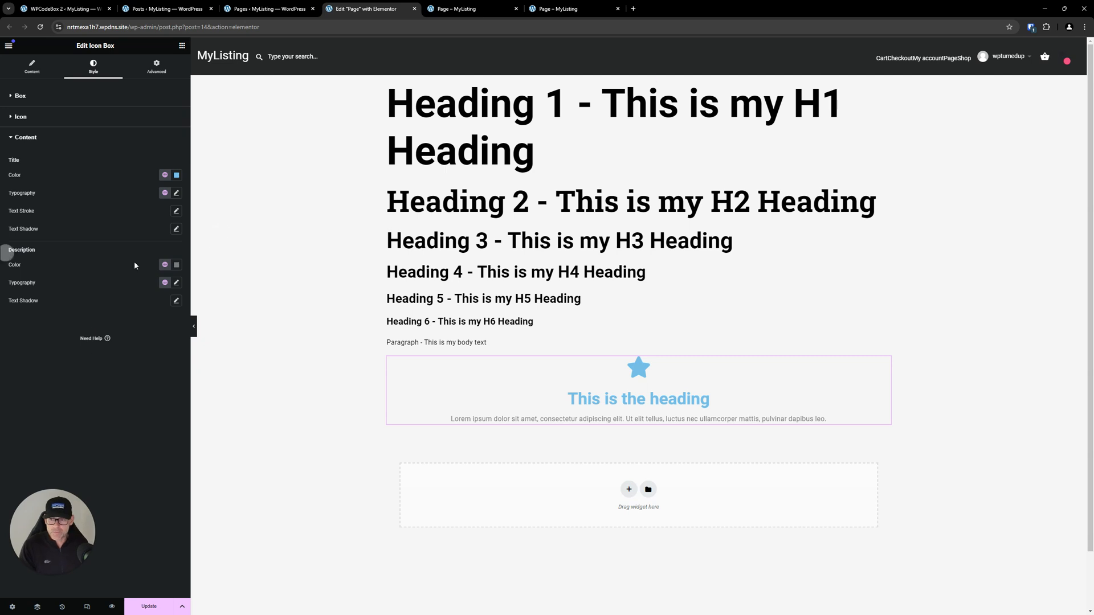
pyautogui.click(164, 193)
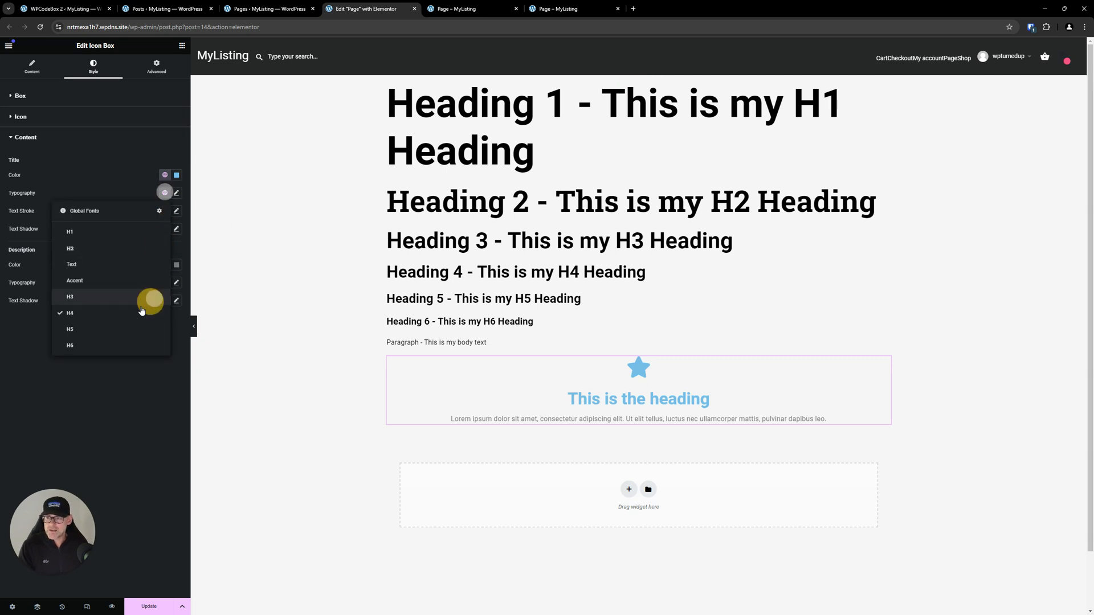
pyautogui.click(105, 330)
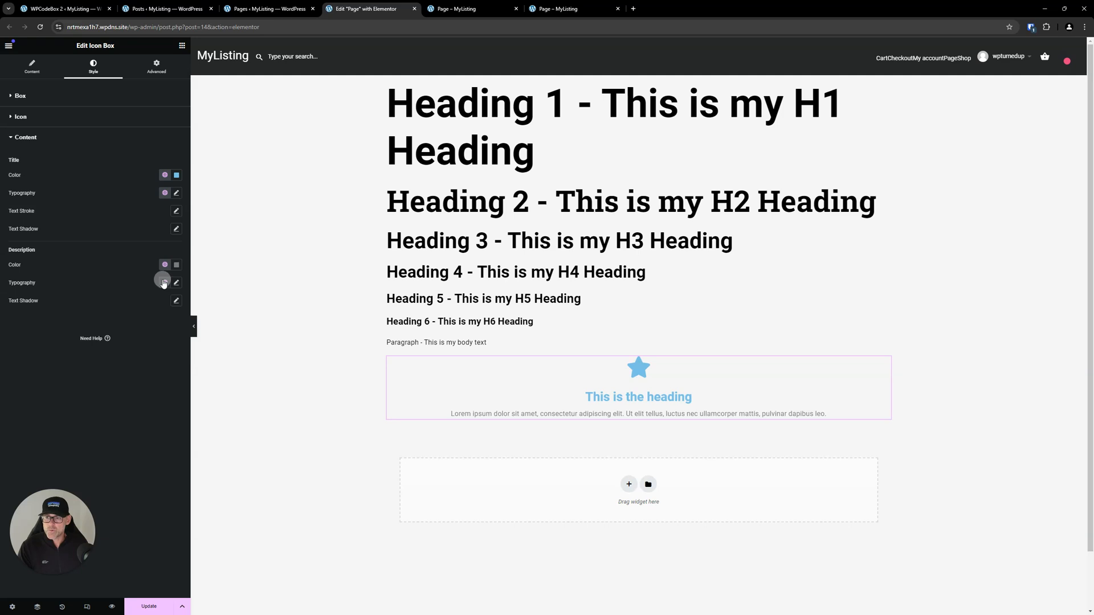
pyautogui.click(163, 283)
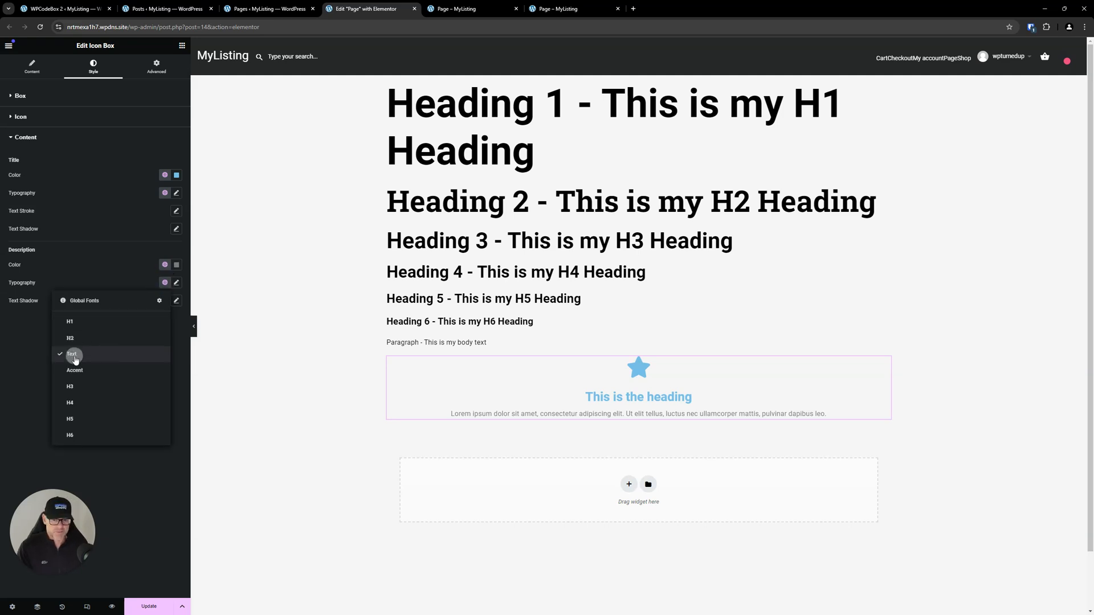
# - Search the widget library for a call-to-action widget using "CTA" and "call", then clear the search
pyautogui.click(182, 46)
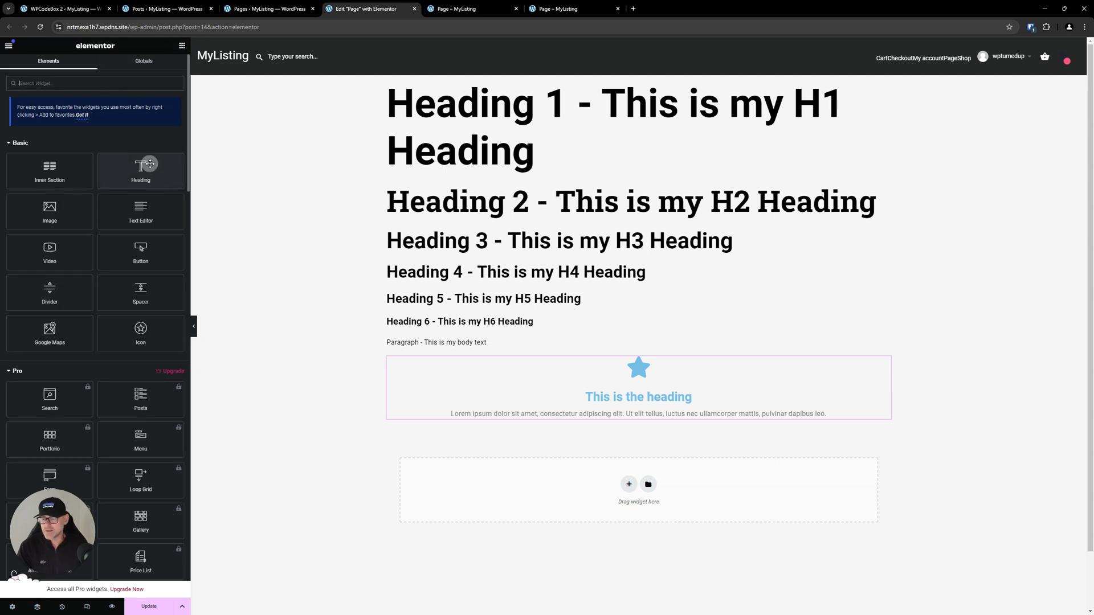
pyautogui.write('CTA')
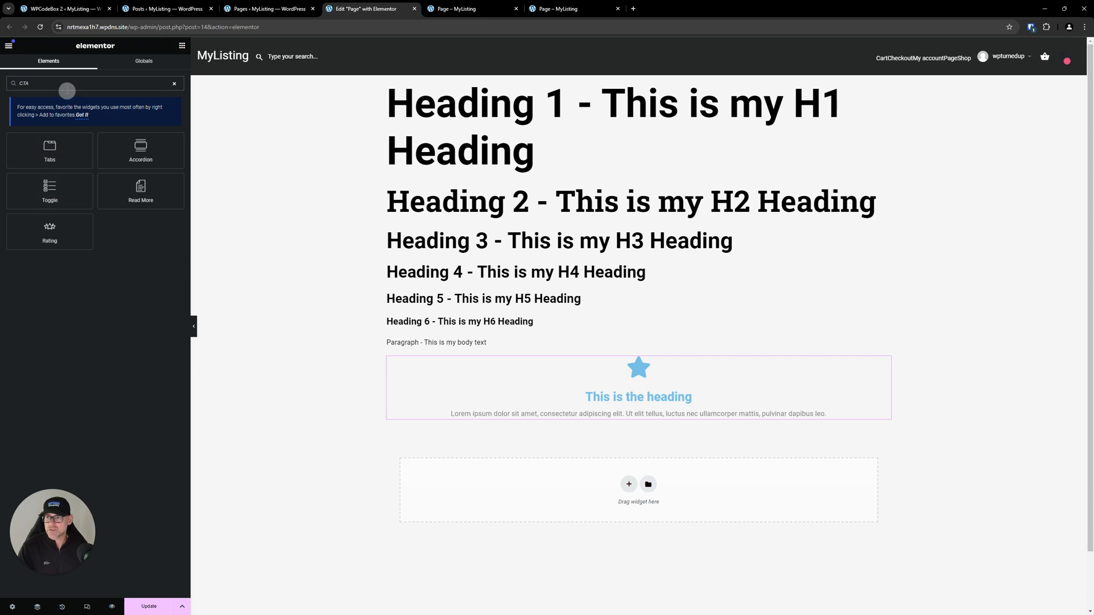
pyautogui.press('BackSpace')
pyautogui.press('BackSpace')
pyautogui.press('BackSpace')
pyautogui.write('CTA')
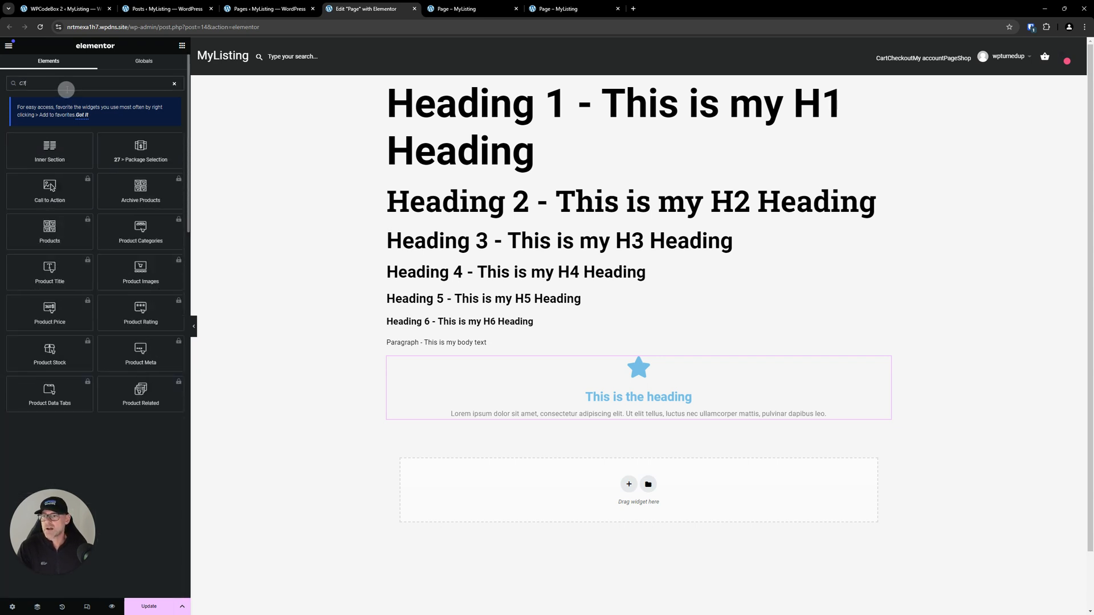
pyautogui.press('capslock')
pyautogui.press('BackSpace')
pyautogui.press('BackSpace')
pyautogui.press('BackSpace')
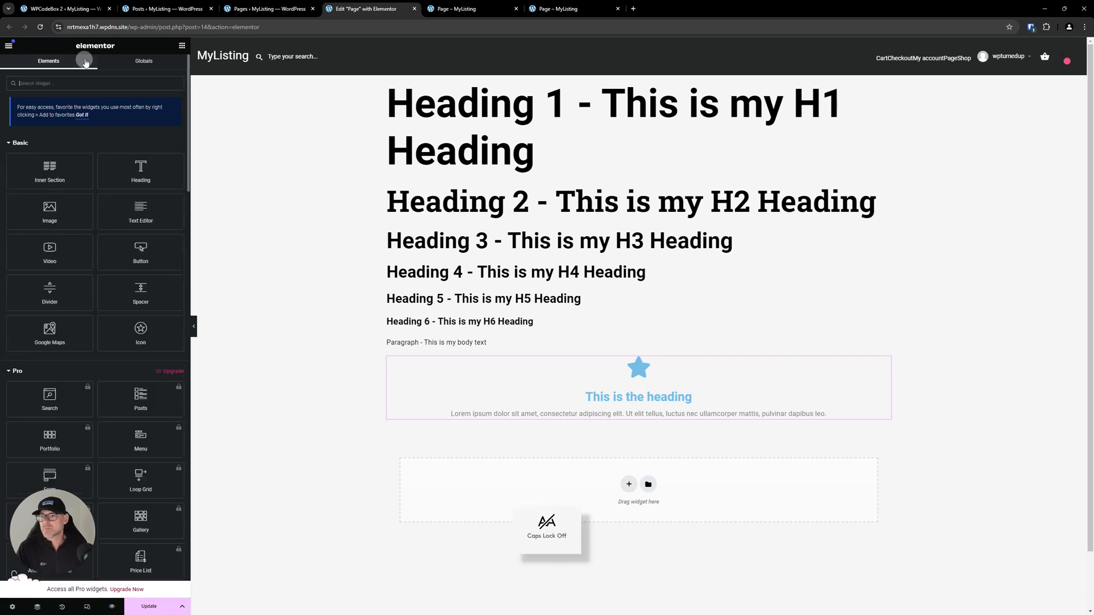
pyautogui.write('call')
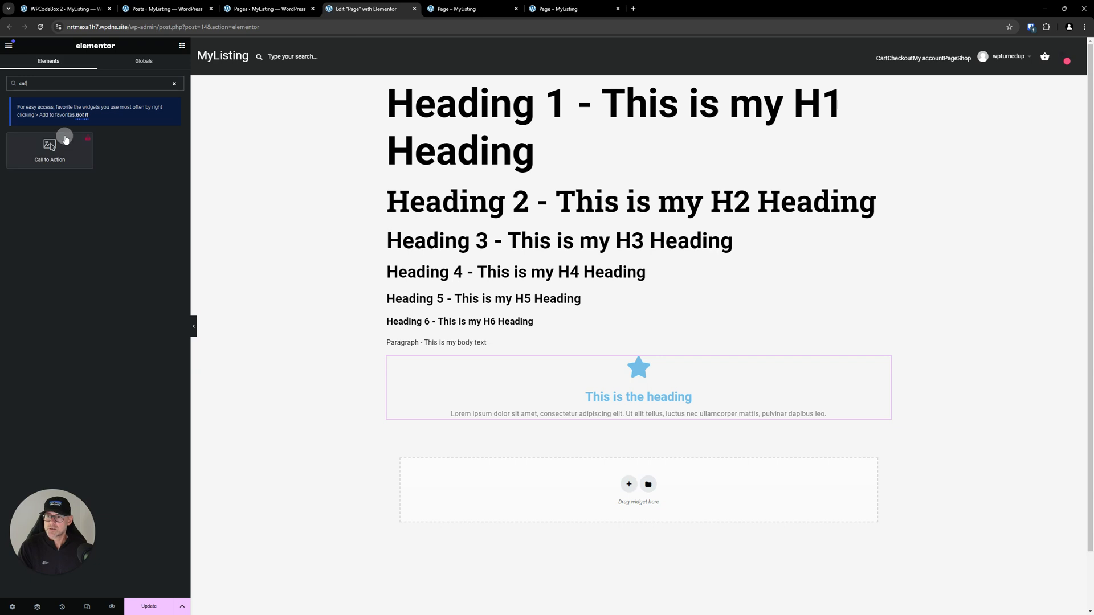
pyautogui.doubleClick(67, 88)
pyautogui.press('BackSpace')
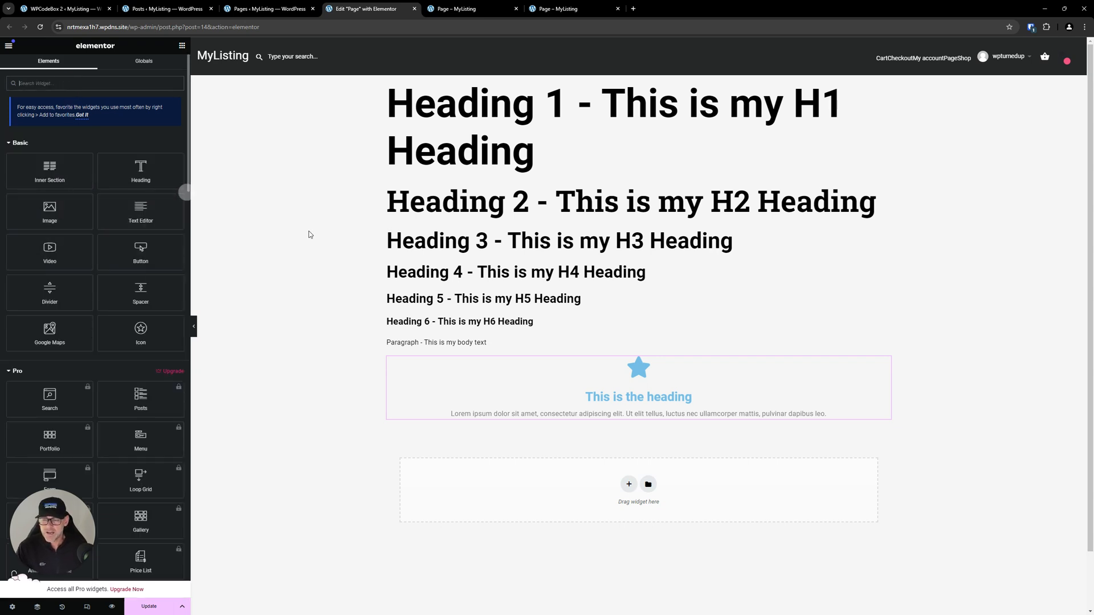
# - Add a Button widget below the Icon Box and check which global font its typography uses
pyautogui.scroll(-1, 166, 235)
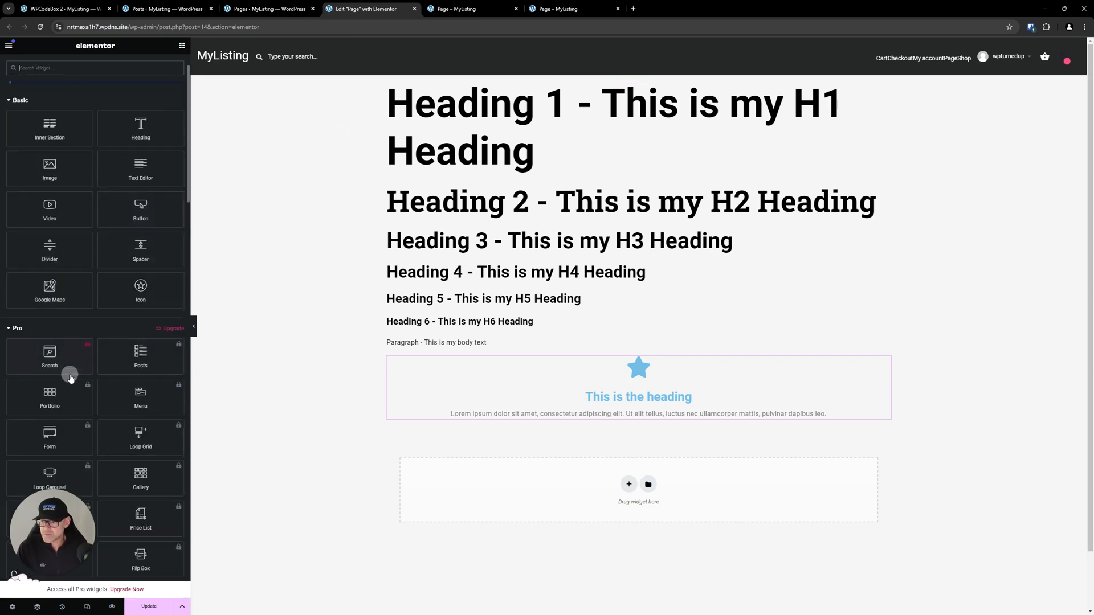
pyautogui.scroll(1, 157, 336)
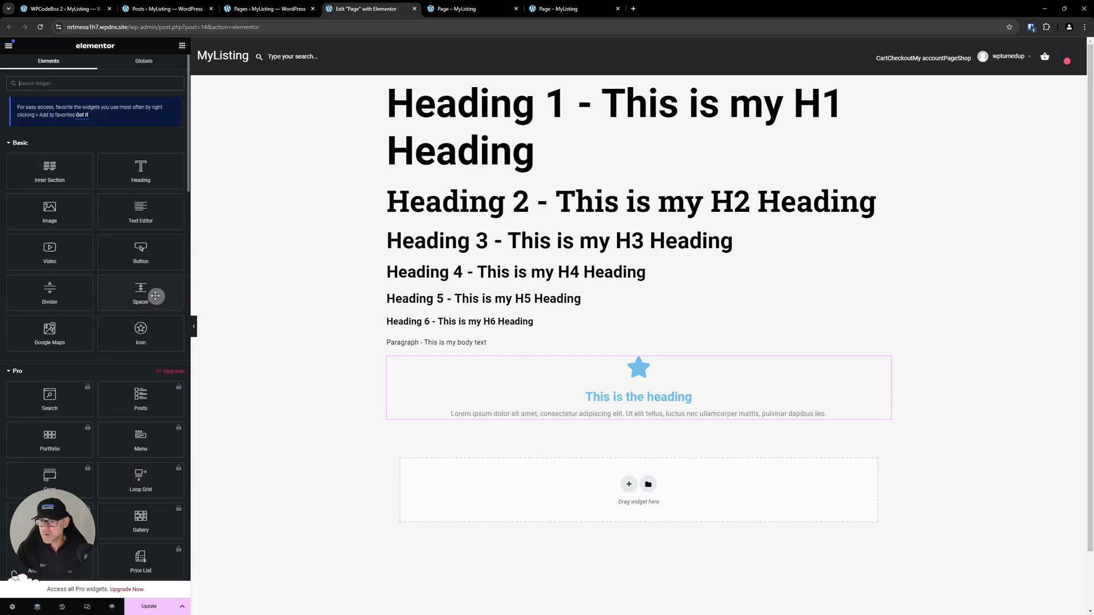
pyautogui.moveTo(558, 329); pyautogui.dragTo(567, 394)
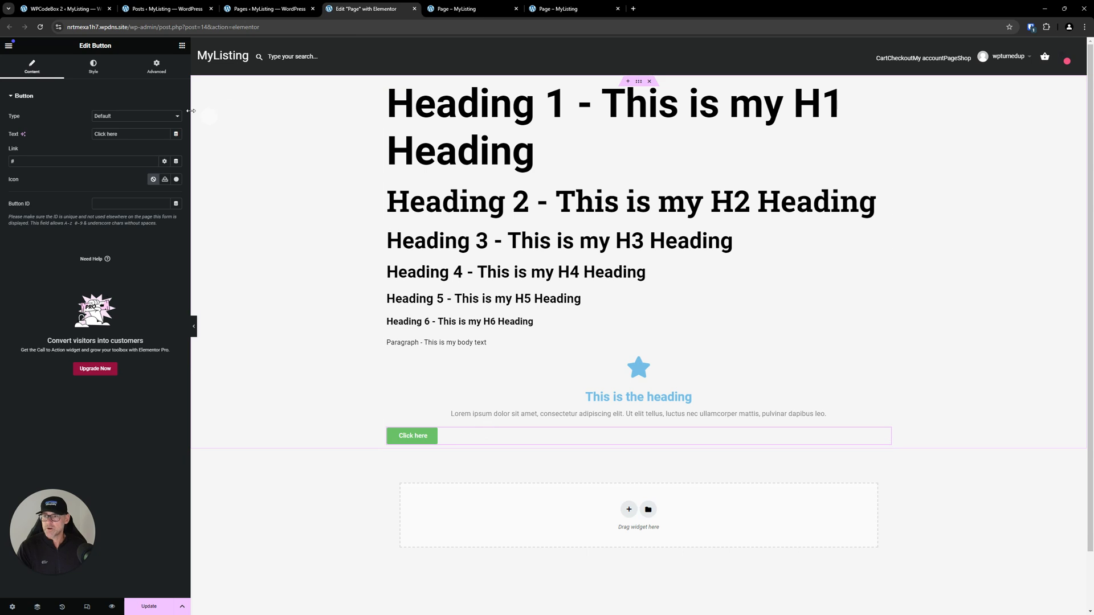
pyautogui.click(93, 66)
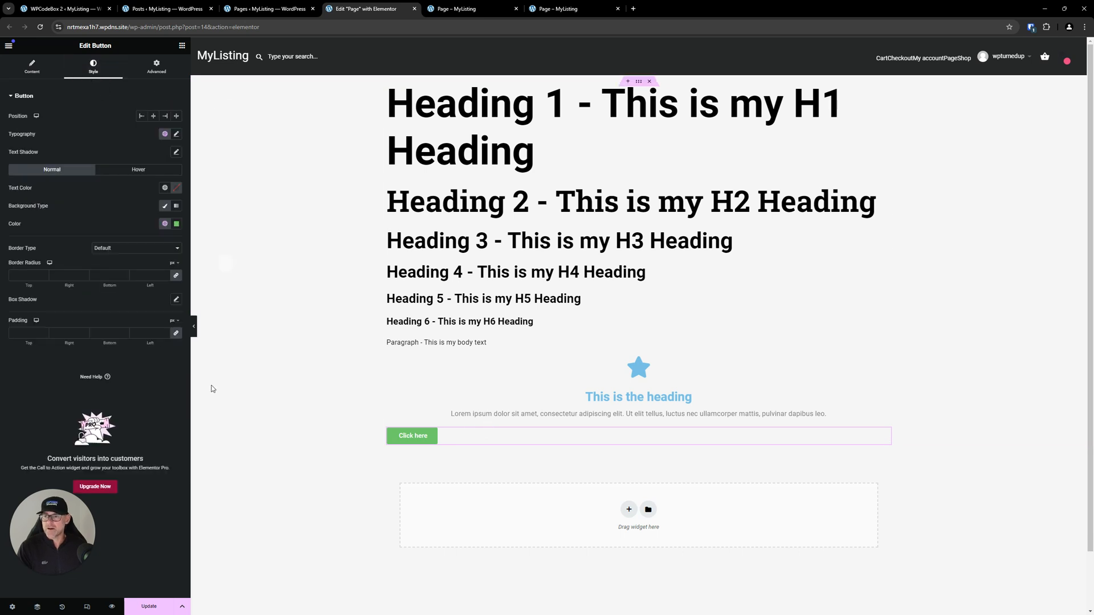
pyautogui.click(164, 135)
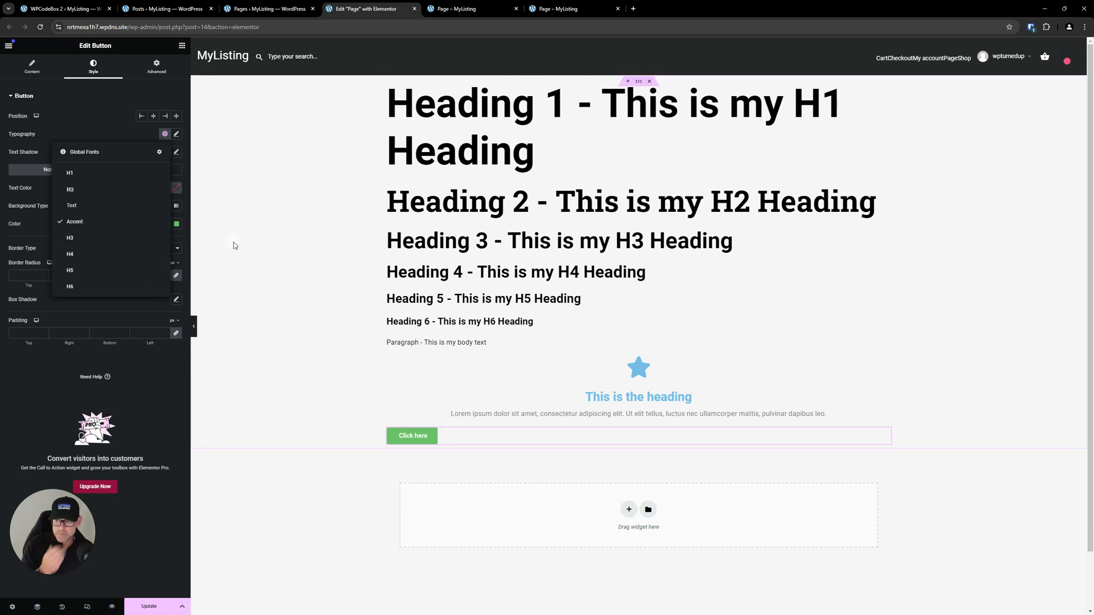
pyautogui.click(93, 91)
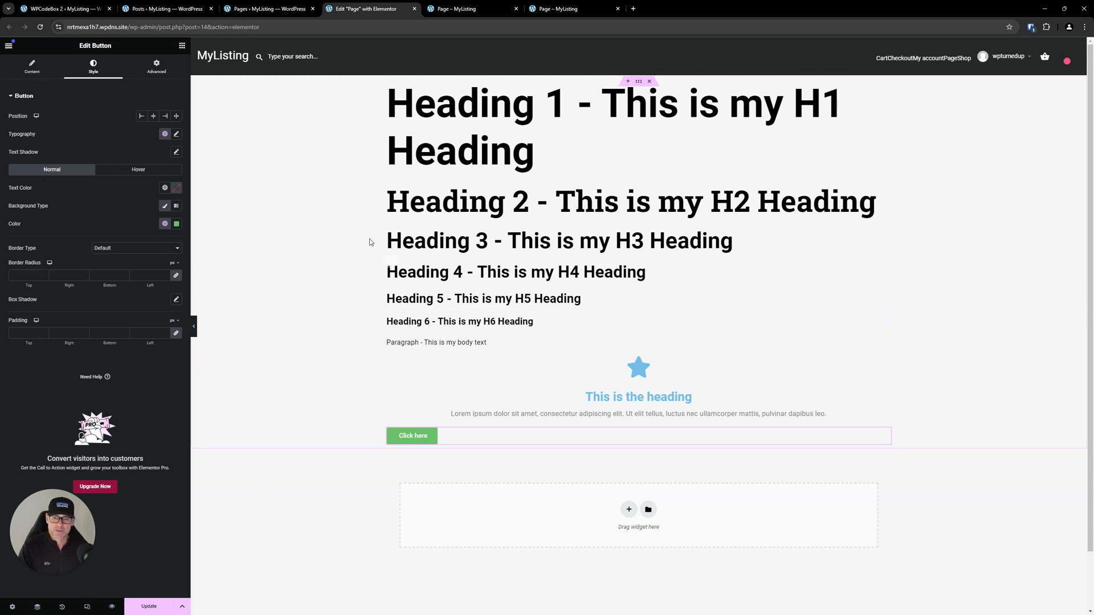
# - Open the site settings' global fonts and add a custom font style named "Buttons"
pyautogui.click(9, 45)
pyautogui.click(44, 85)
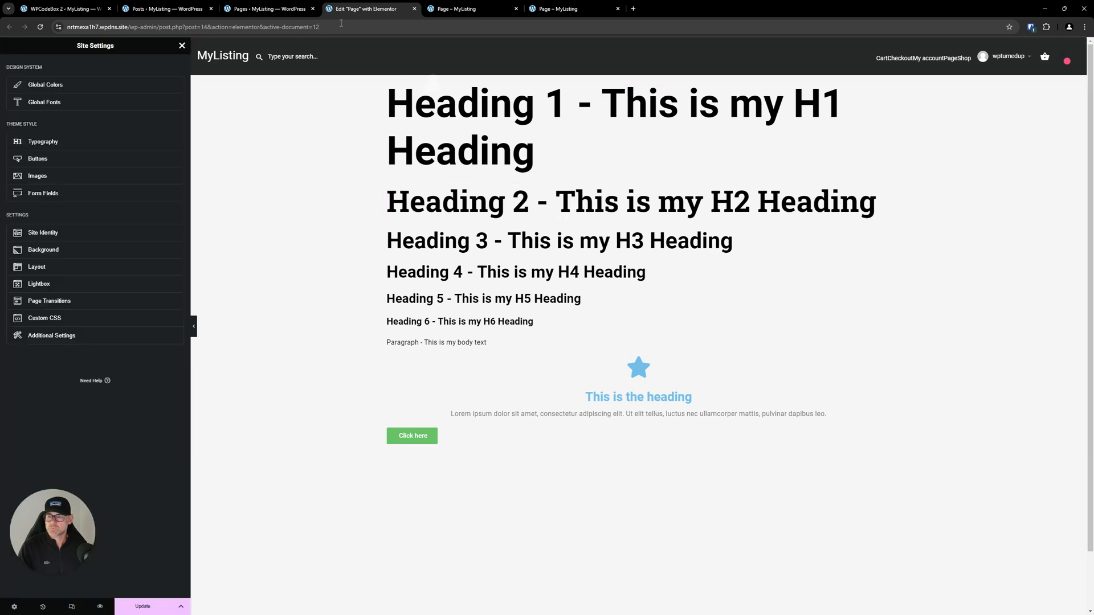
pyautogui.click(51, 101)
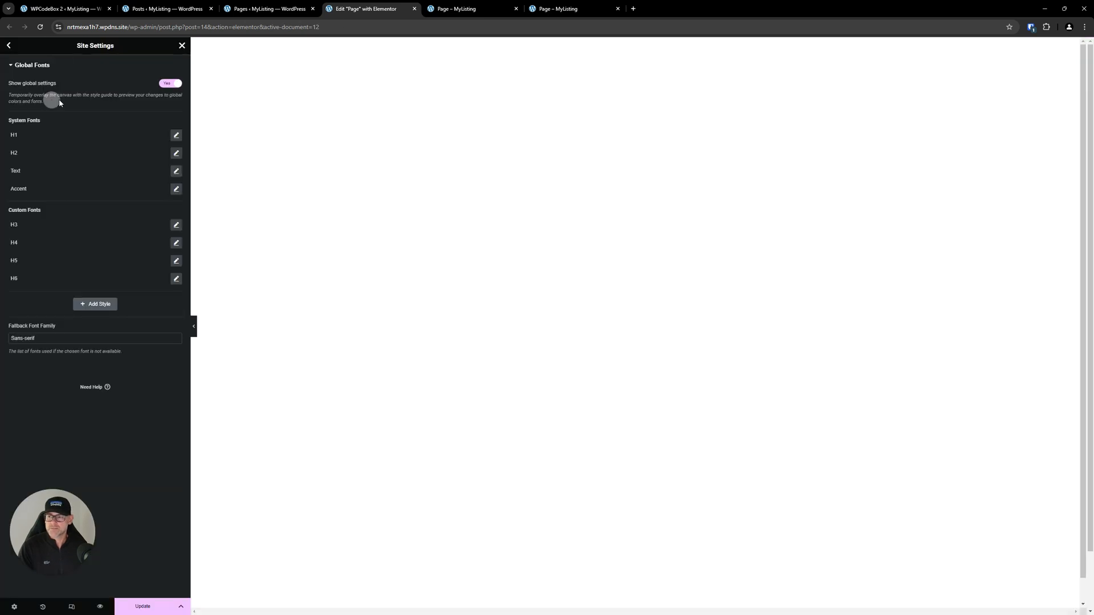
pyautogui.click(113, 304)
pyautogui.click(62, 298)
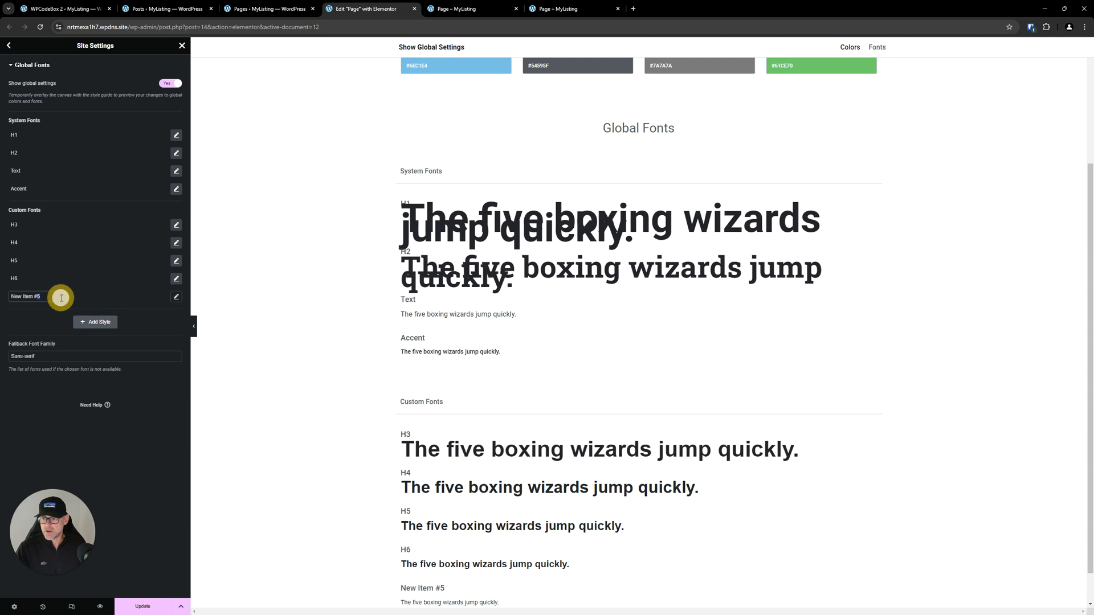
pyautogui.tripleClick(61, 298)
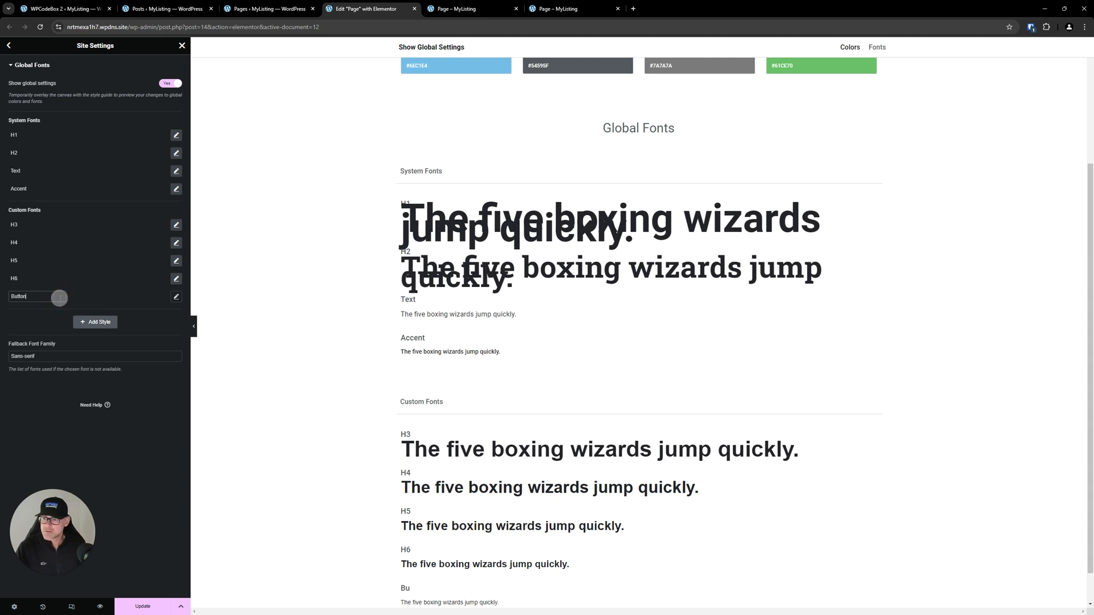
pyautogui.write('Buttons')
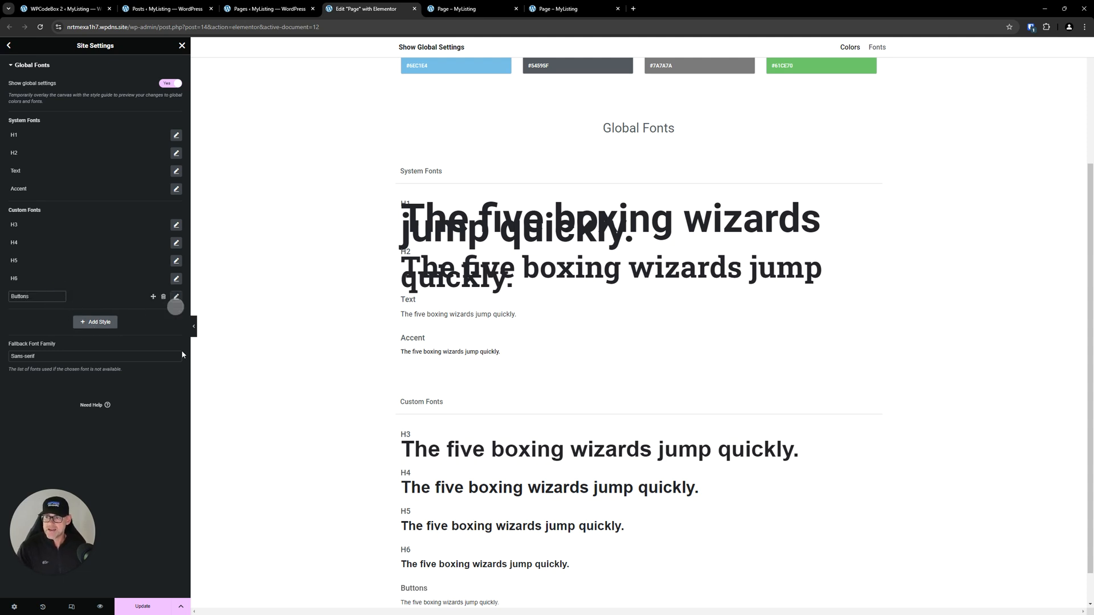
pyautogui.click(138, 324)
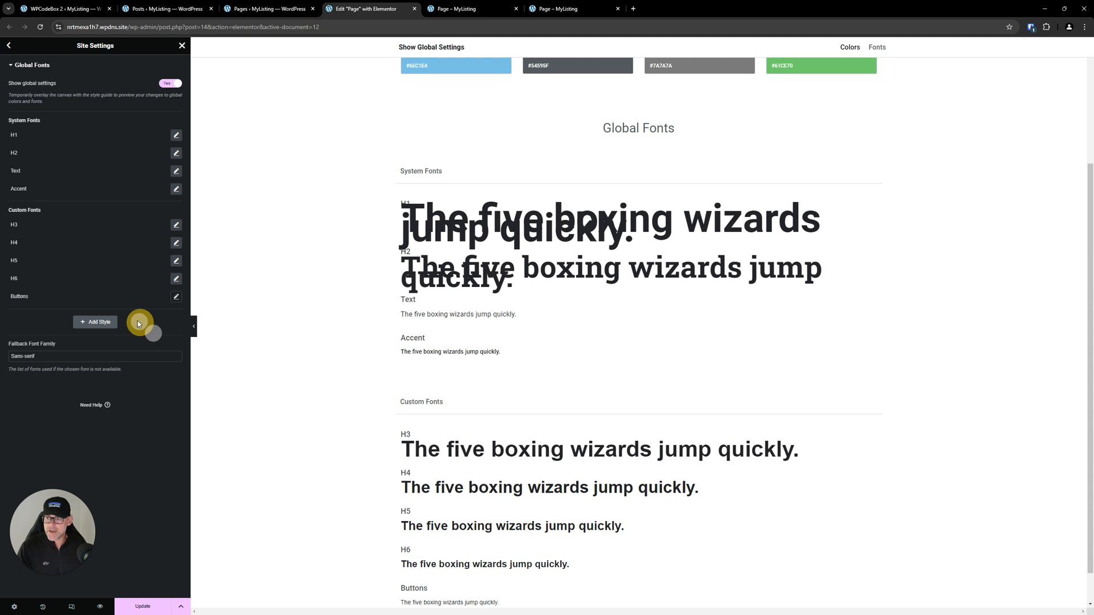
# - Copy the H6 font's size into the Buttons font as a custom size: clamp(1.25rem, 0.24vi + 1.2rem, 1.38rem);
pyautogui.click(175, 279)
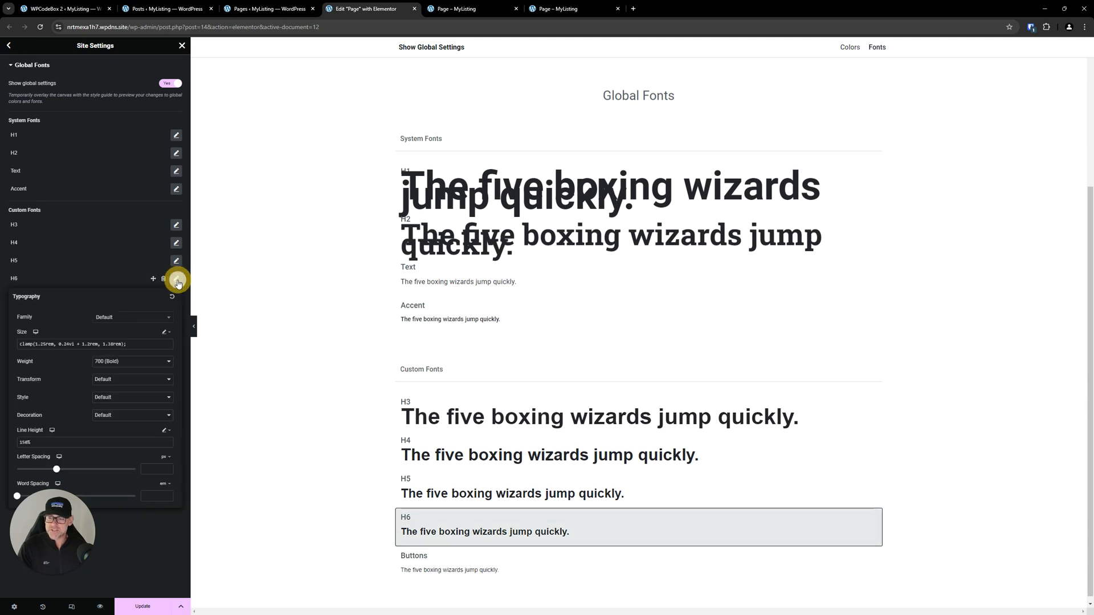
pyautogui.tripleClick(142, 345)
pyautogui.hotkey('ctrl', 'c')
pyautogui.click(100, 274)
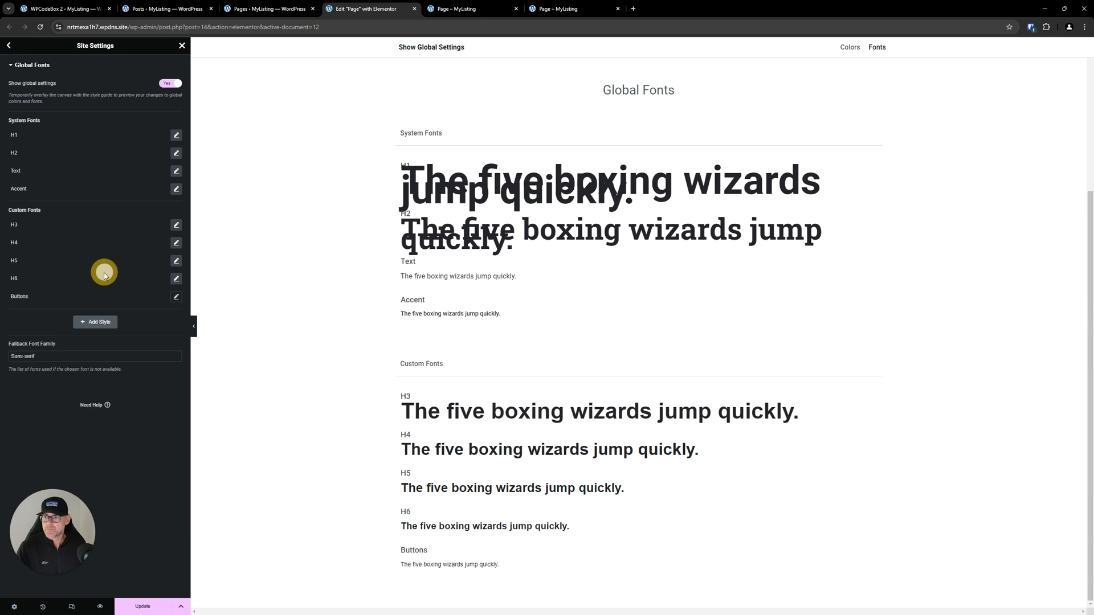
pyautogui.click(176, 296)
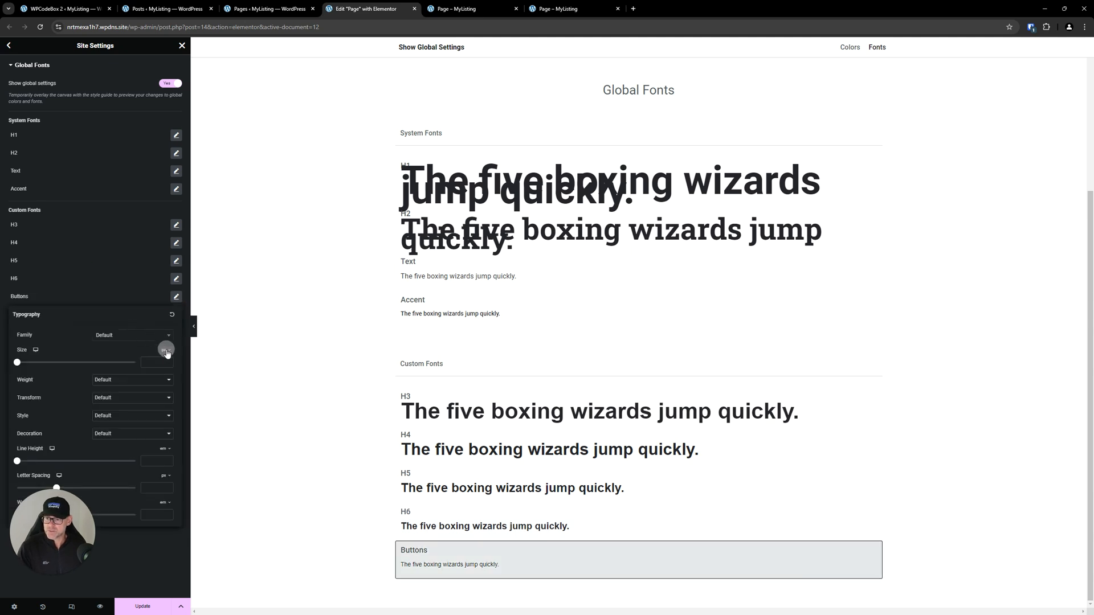
pyautogui.click(164, 401)
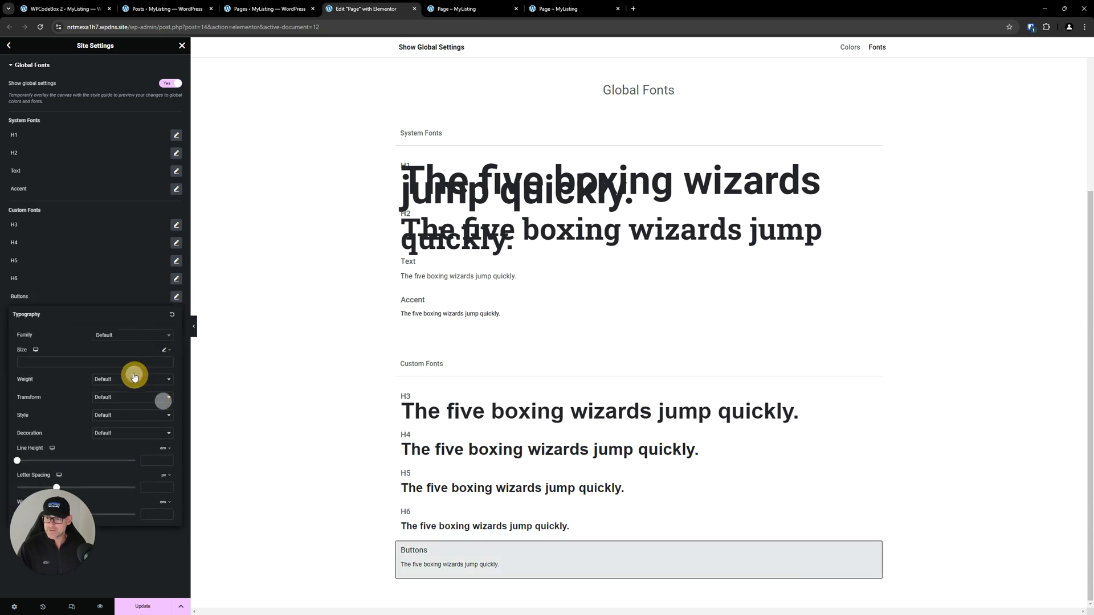
pyautogui.hotkey('ctrl', 'v')
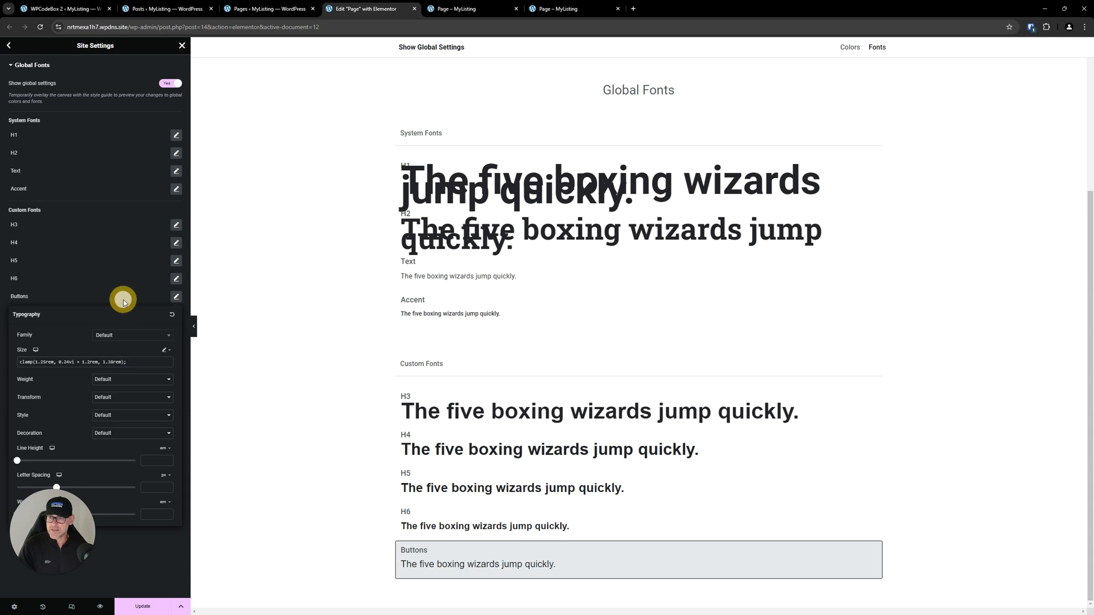
pyautogui.click(124, 302)
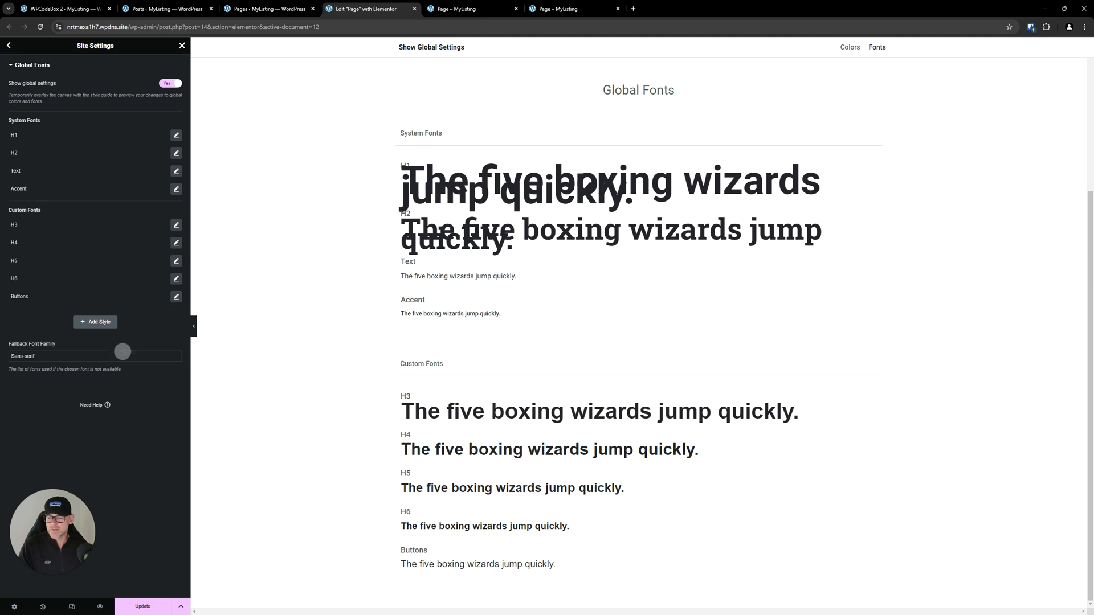
# - Set the Buttons font's weight to 600 (Semi Bold) and its transform to Uppercase, and save the site settings
pyautogui.click(176, 296)
pyautogui.click(105, 379)
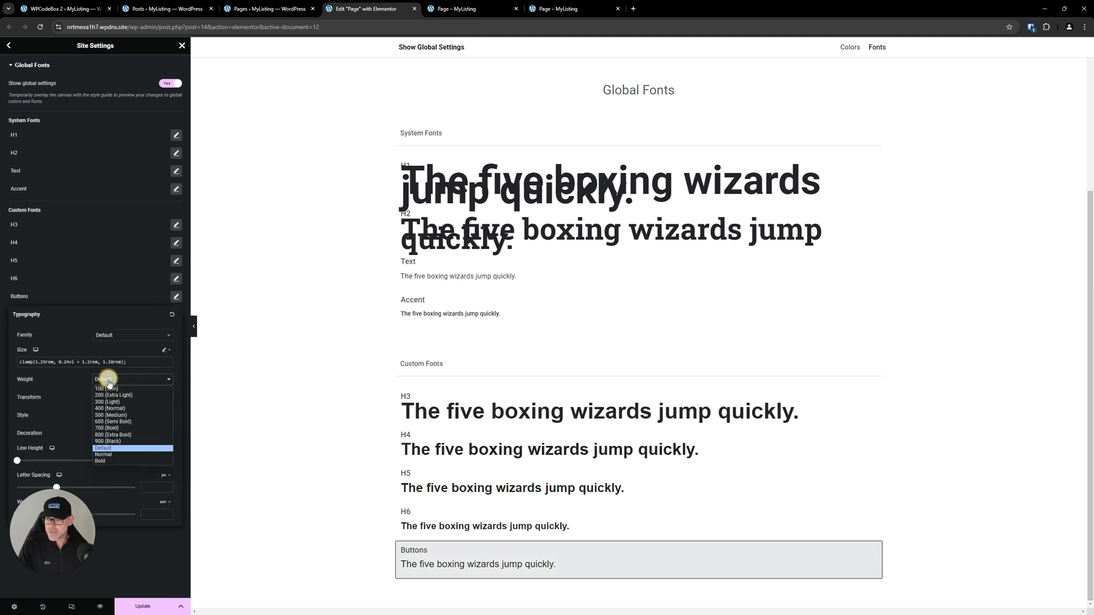
pyautogui.click(112, 421)
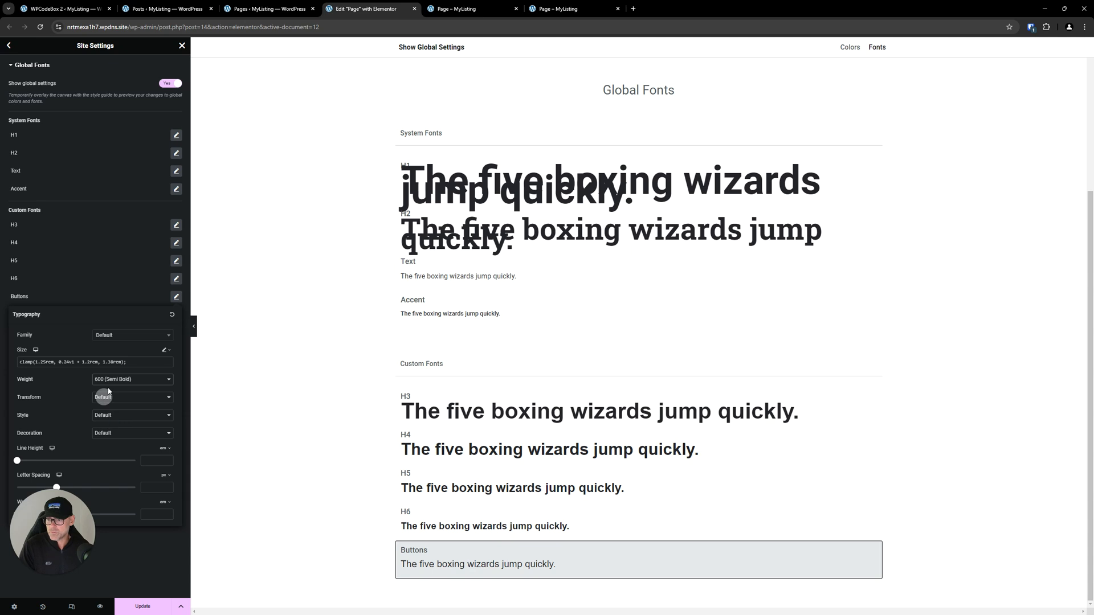
pyautogui.click(121, 397)
pyautogui.click(117, 413)
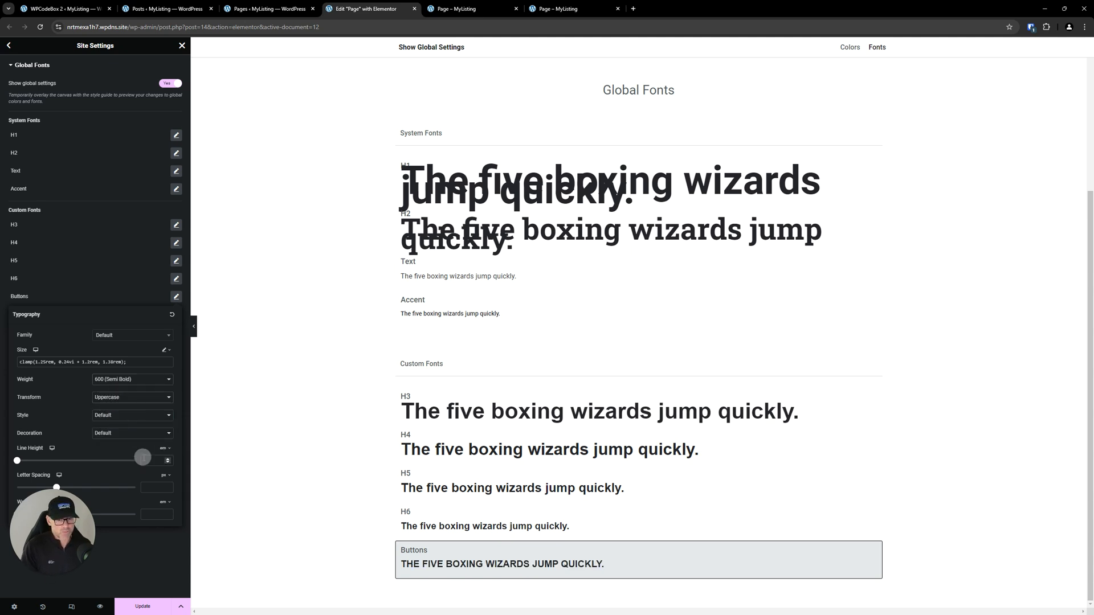
pyautogui.click(145, 606)
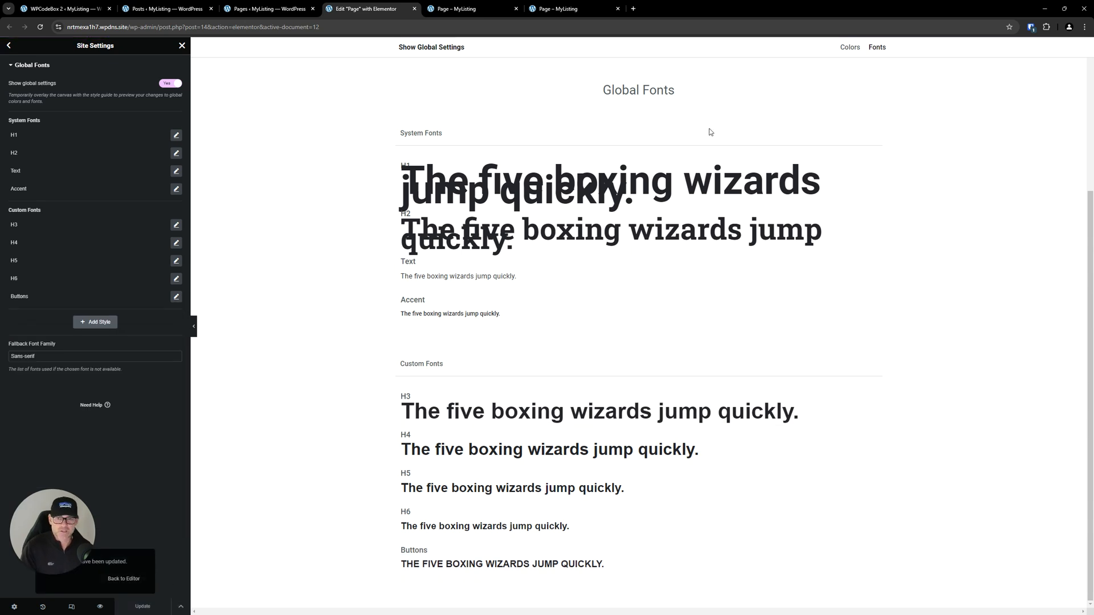
pyautogui.click(543, 8)
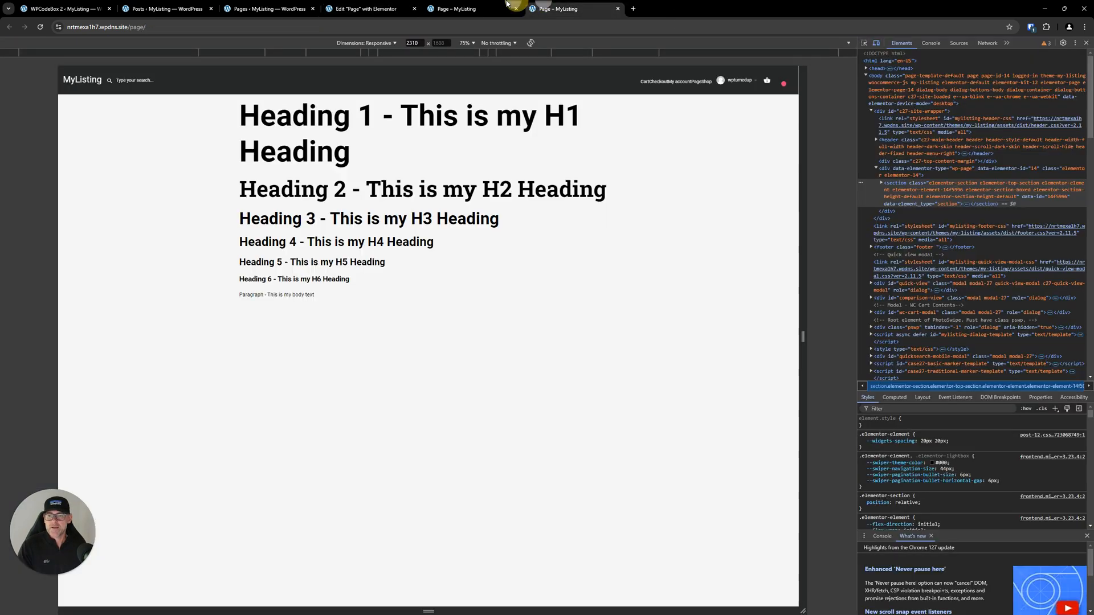
pyautogui.click(473, 8)
pyautogui.click(359, 7)
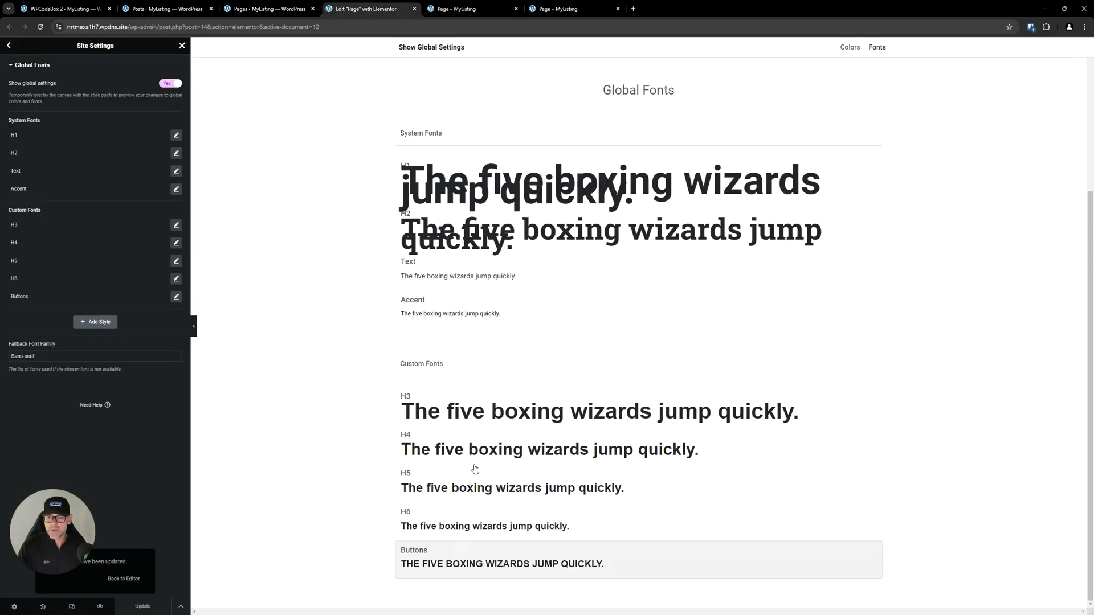
# - Leave the site settings, apply the global Buttons font to the "Click here" button, and update the page
pyautogui.click(182, 45)
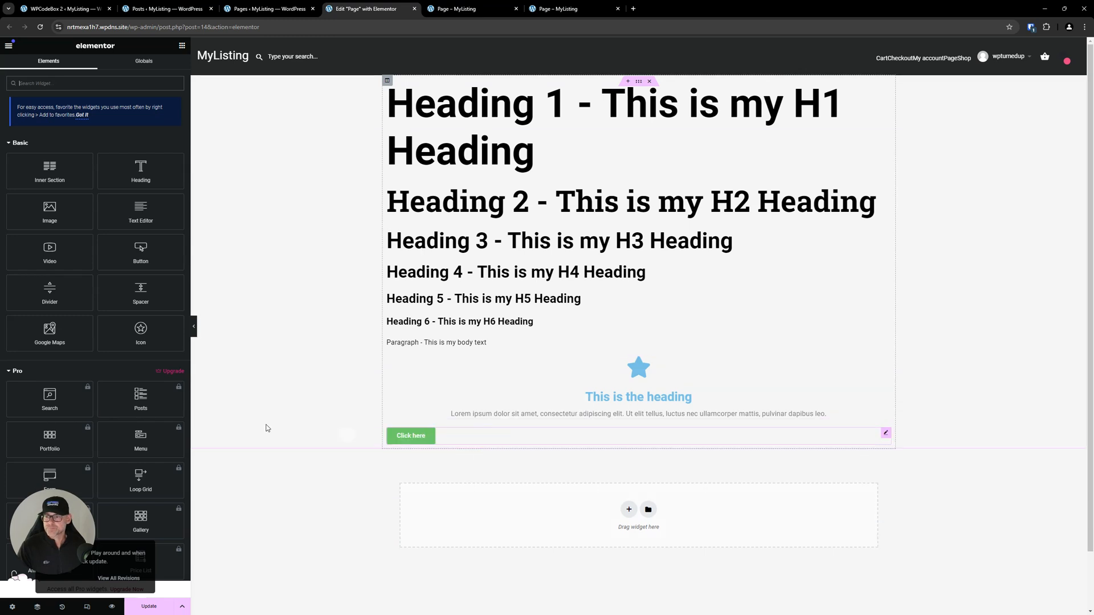
pyautogui.click(410, 436)
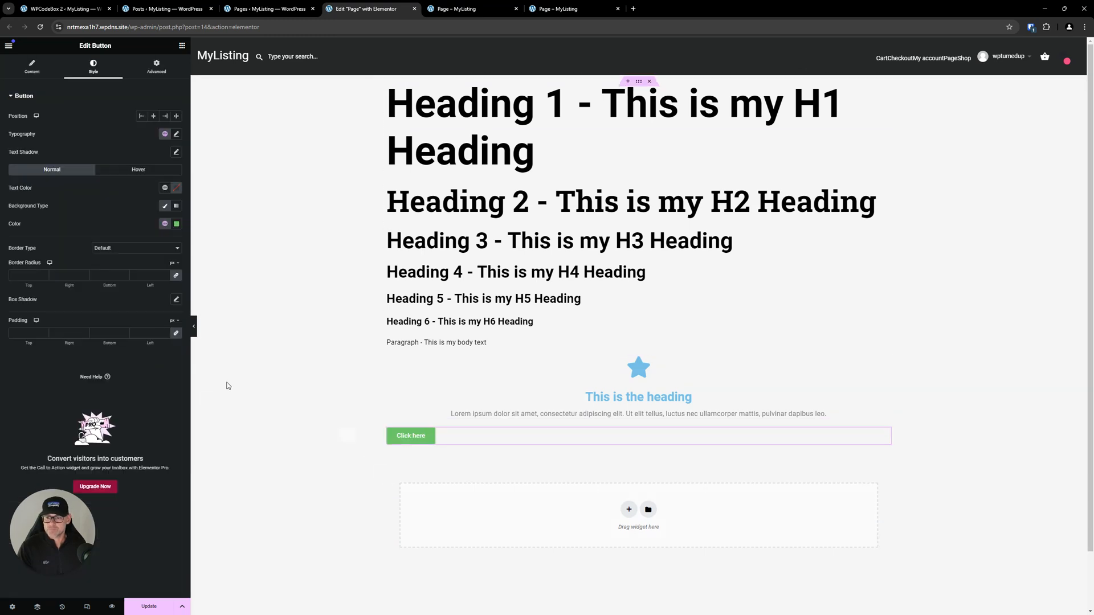
pyautogui.click(164, 135)
pyautogui.click(96, 302)
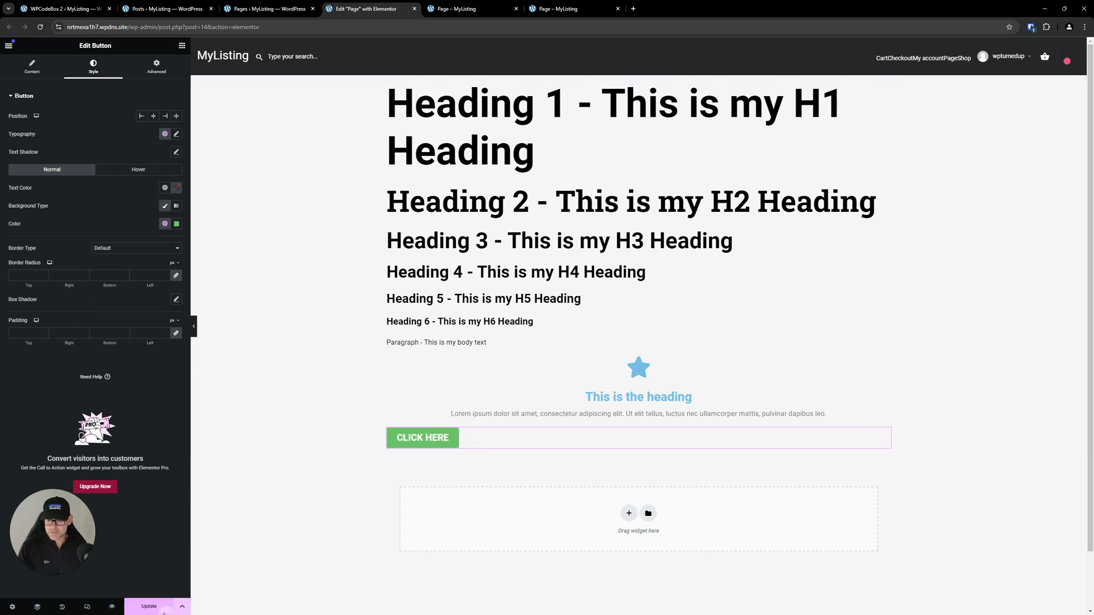
pyautogui.click(149, 608)
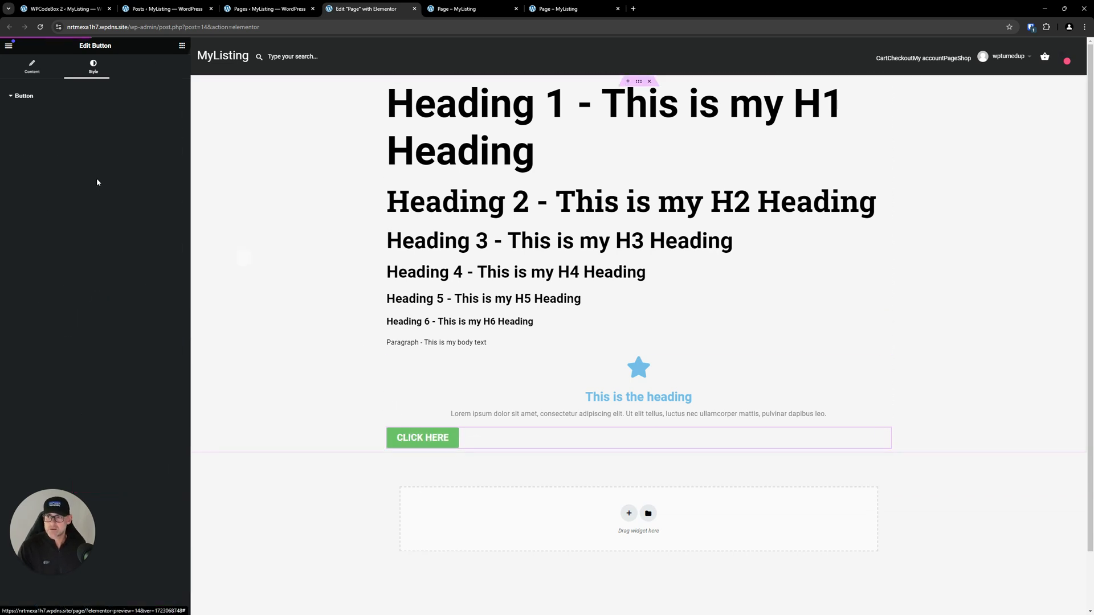
# - Reopen the global fonts, reduce the minimum in the Buttons font's clamp size to 1rem, and save the site settings
pyautogui.click(8, 45)
pyautogui.click(53, 83)
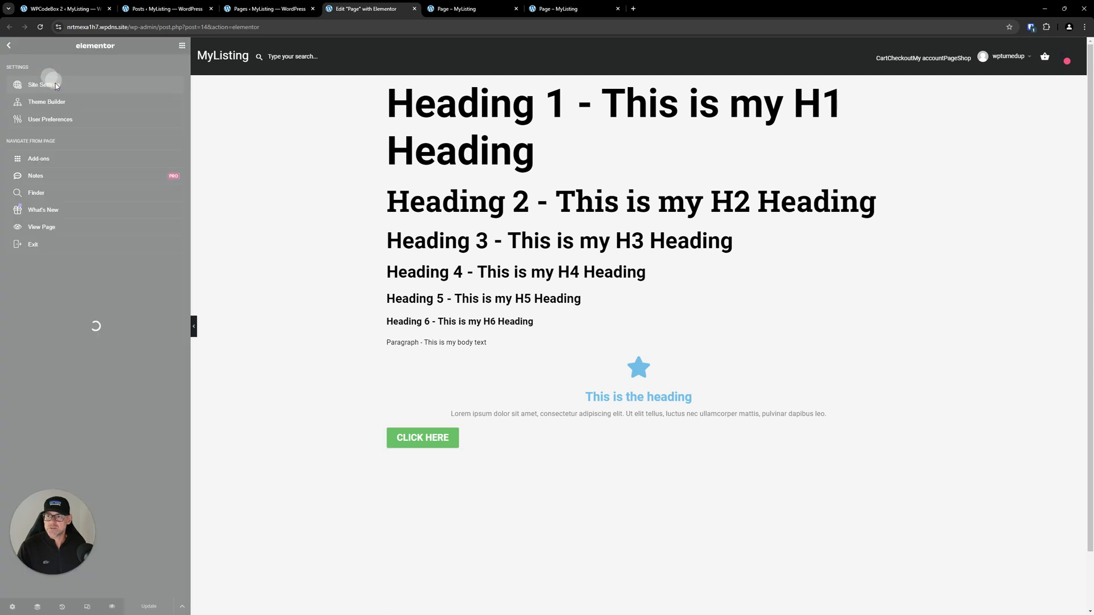
pyautogui.click(62, 106)
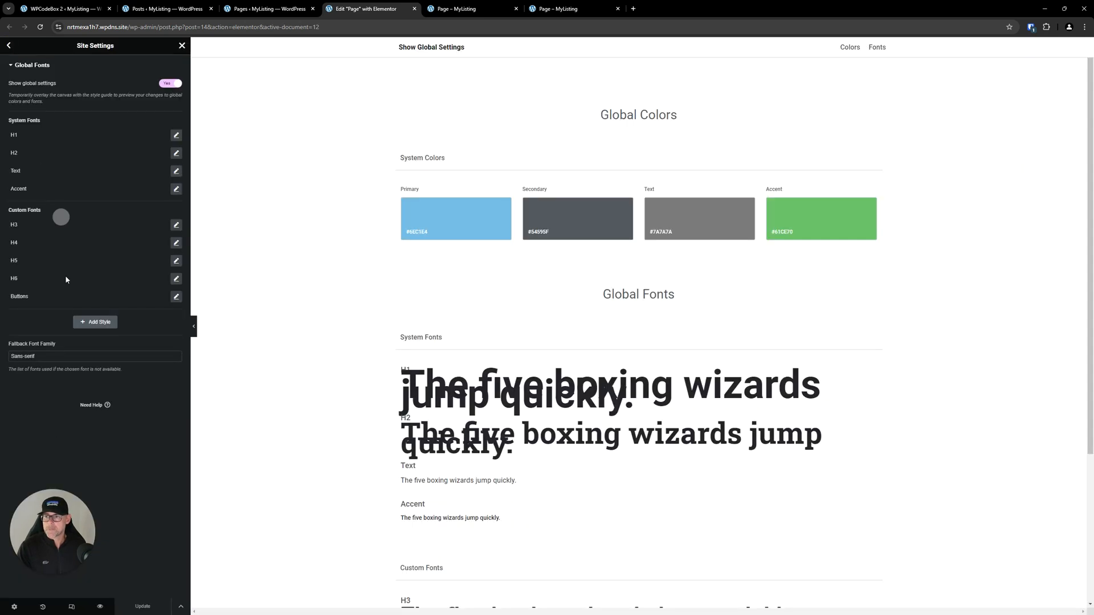
pyautogui.click(176, 297)
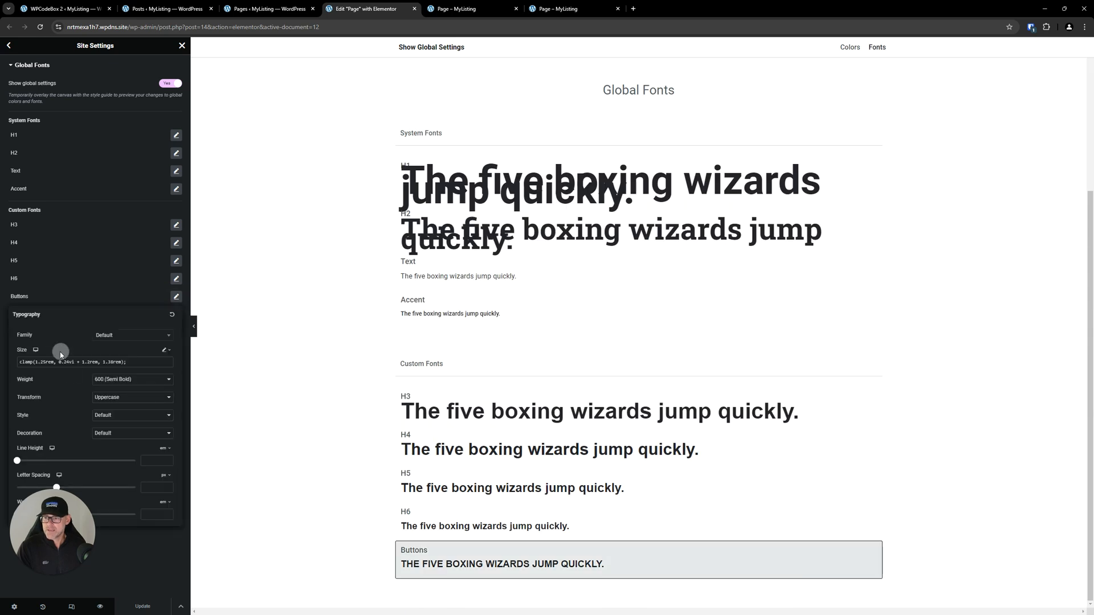
pyautogui.click(54, 362)
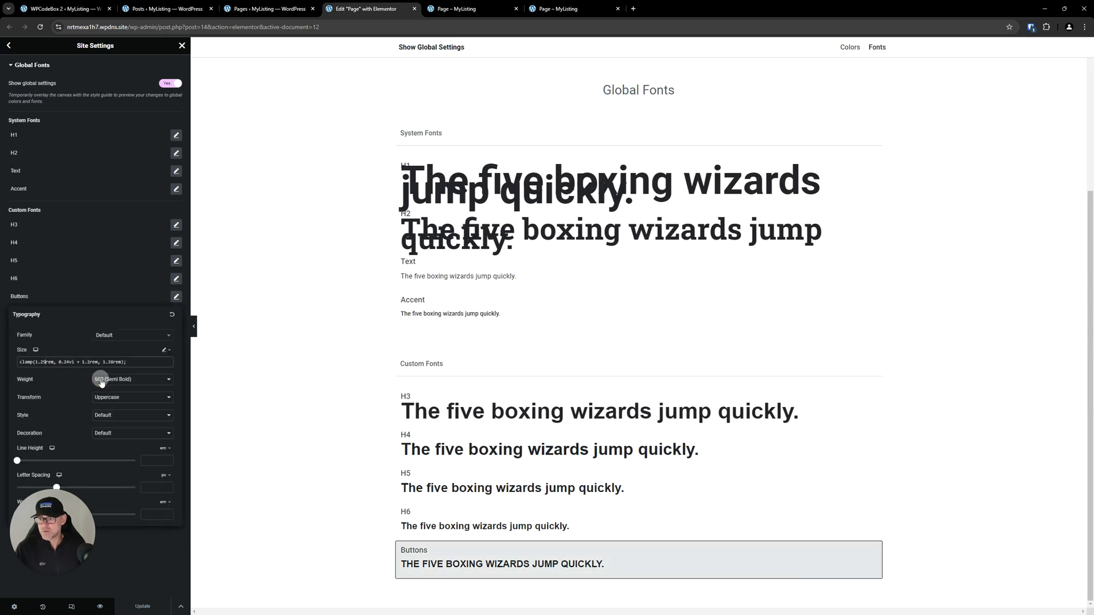
pyautogui.press('BackSpace')
pyautogui.press('BackSpace')
pyautogui.press('BackSpace')
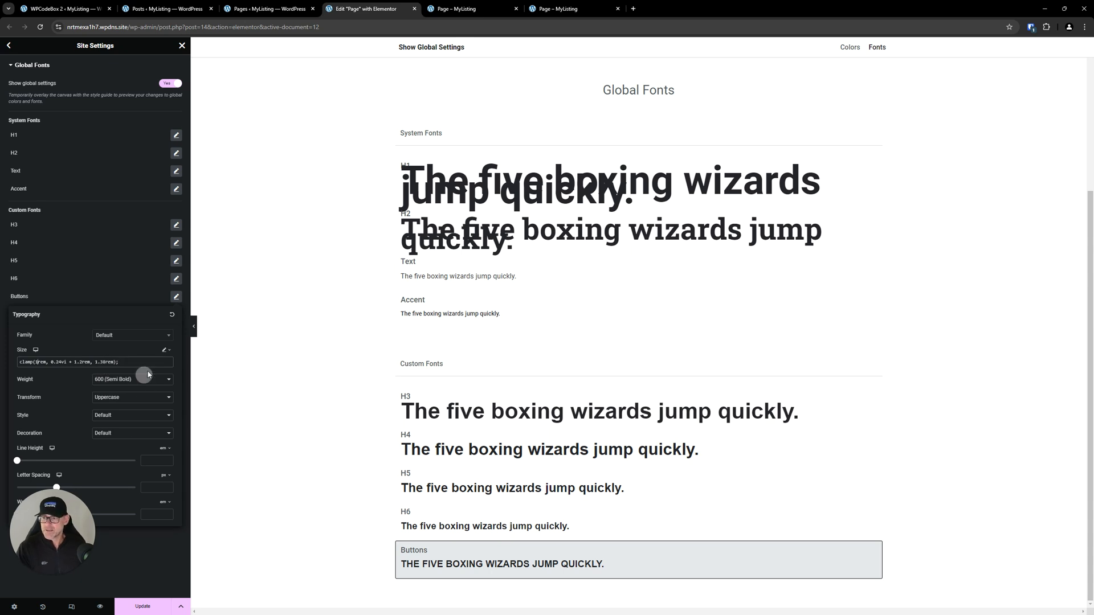
pyautogui.click(143, 606)
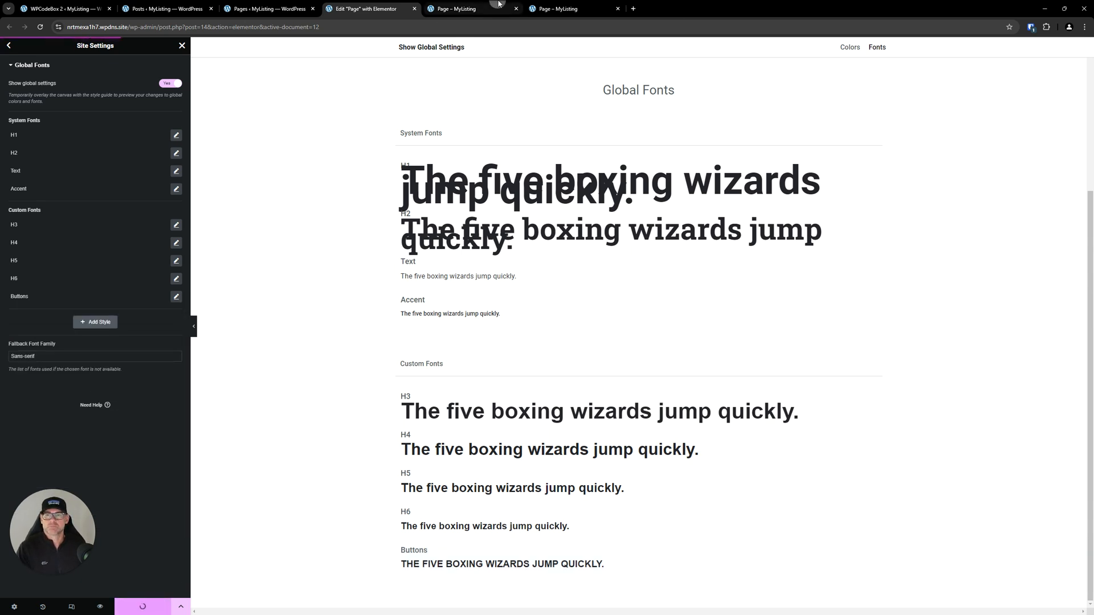
# - Reload the live page to check the icon box and button, and return to the Elementor editor
pyautogui.click(536, 9)
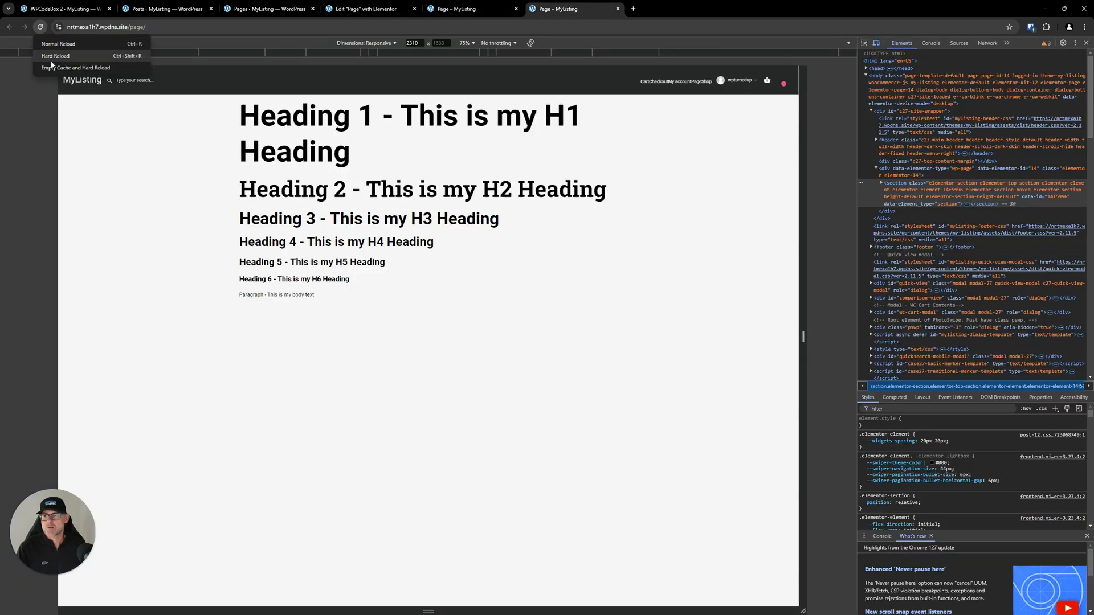
pyautogui.click(40, 27)
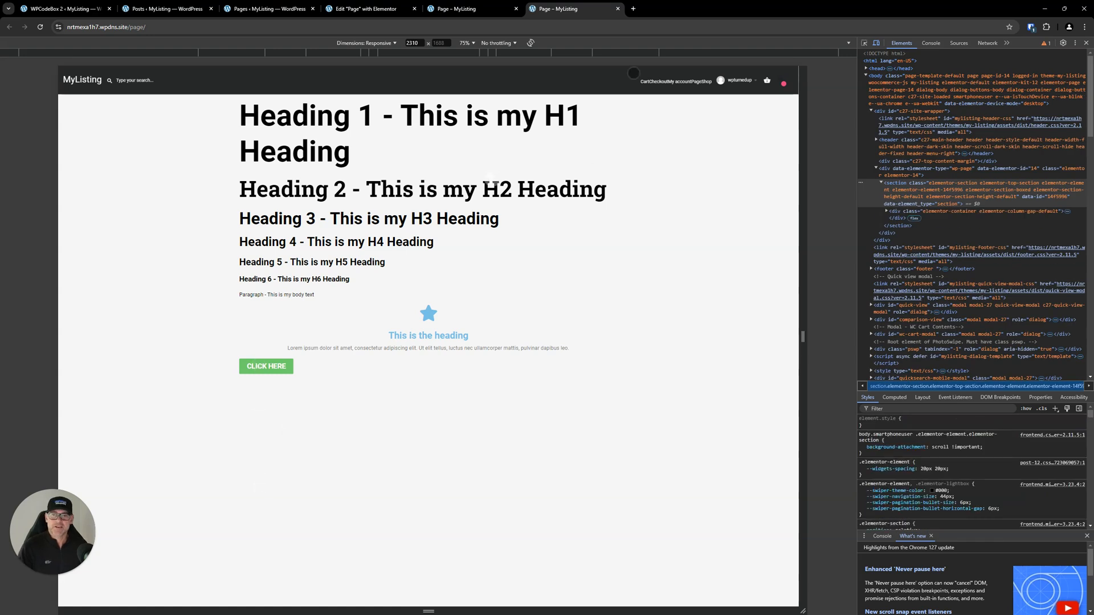
pyautogui.click(368, 8)
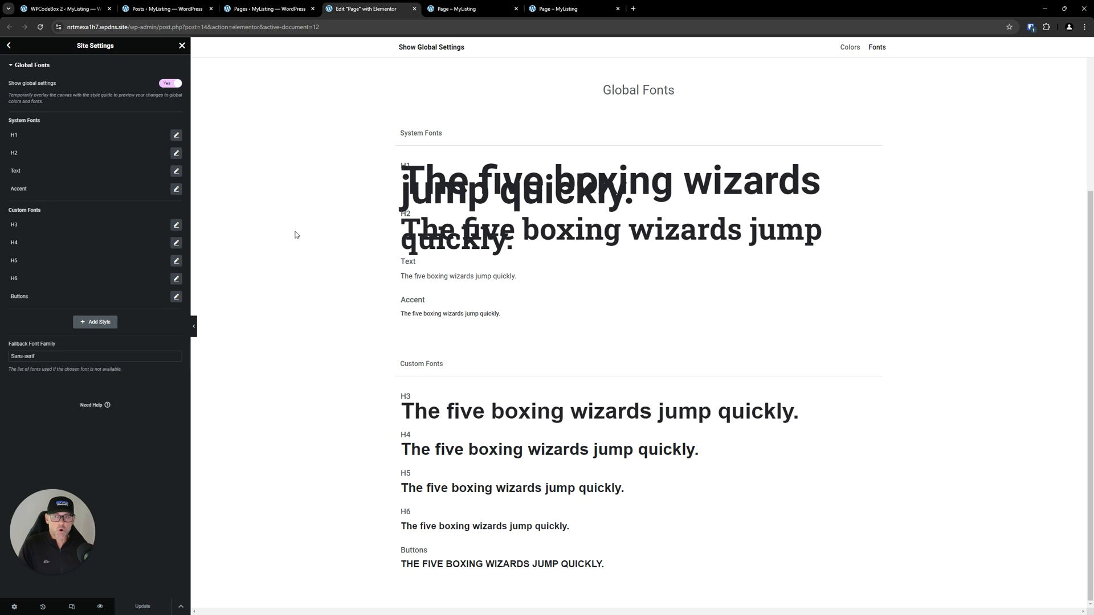
# - Close the site settings and select the Heading 2 widget on the page canvas
pyautogui.click(456, 8)
pyautogui.click(291, 9)
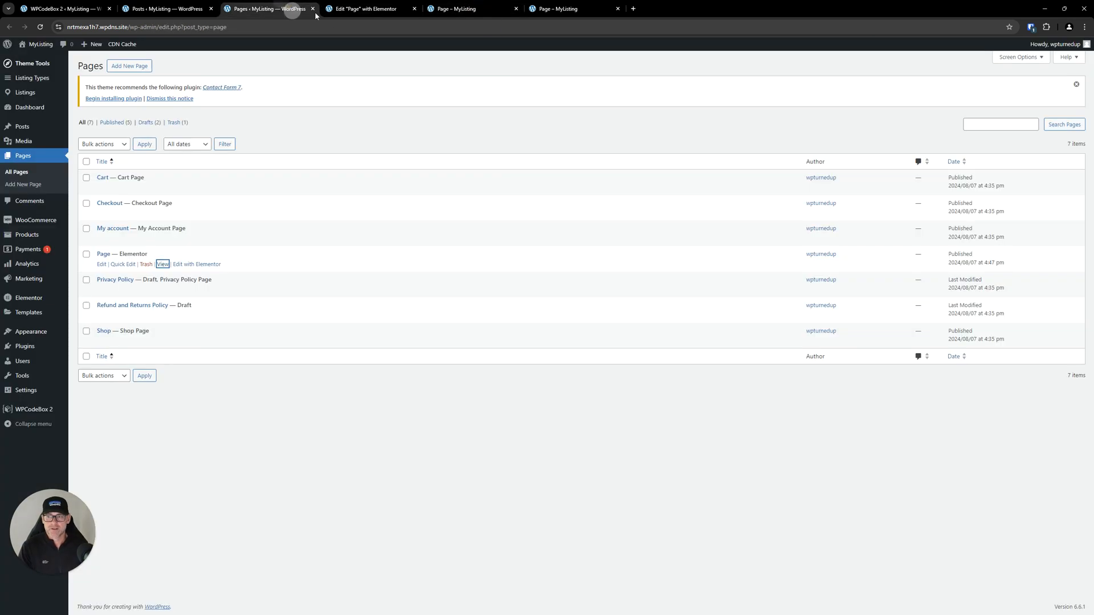
pyautogui.click(342, 9)
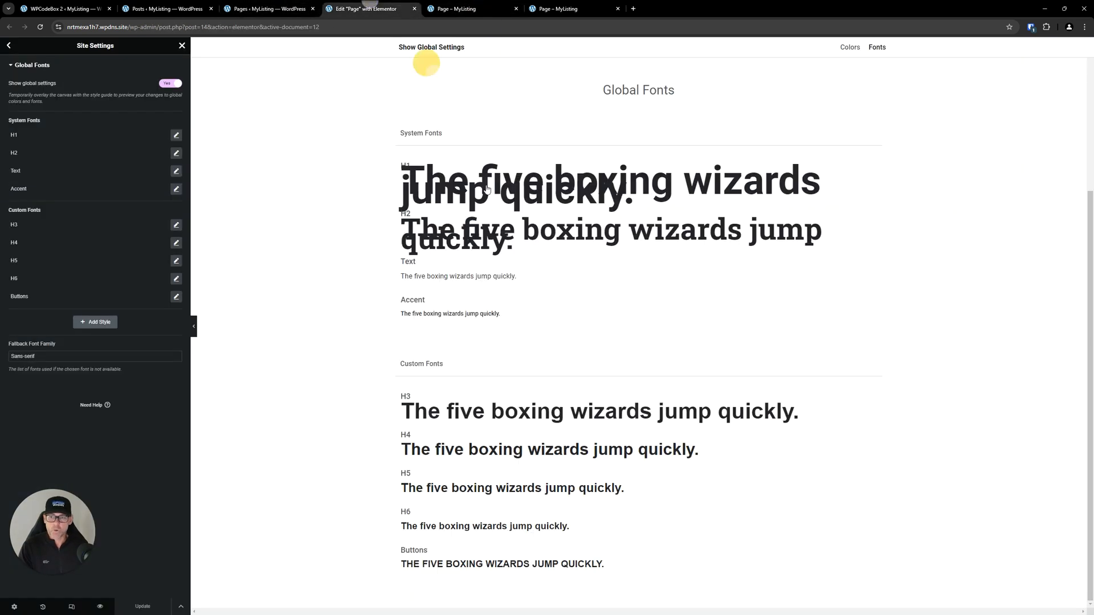
pyautogui.click(182, 46)
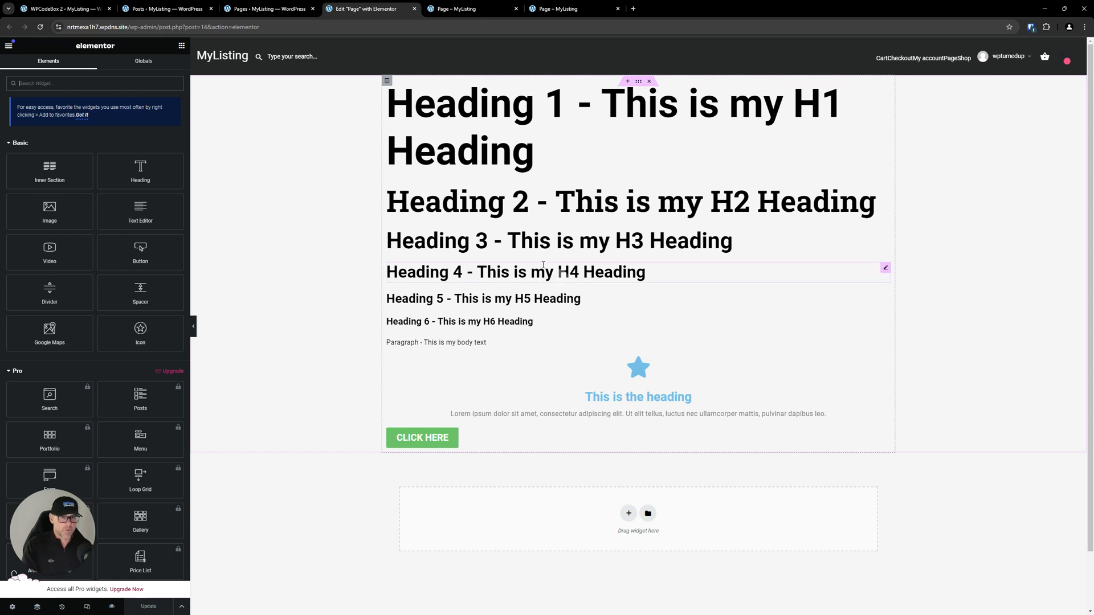
pyautogui.click(446, 199)
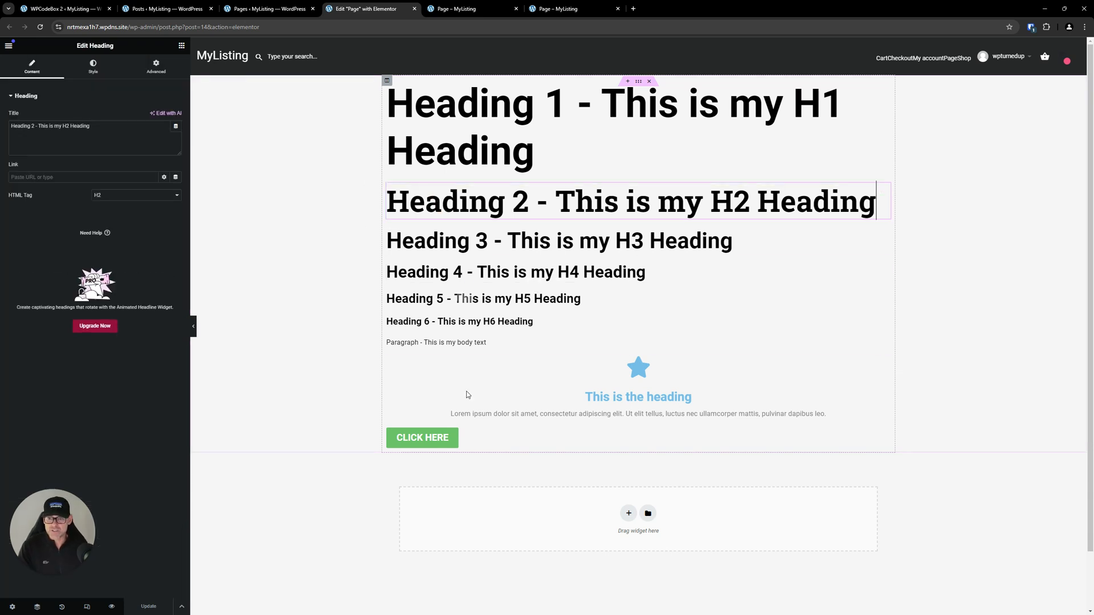
# - Replace the "Click here" button's global typography with a custom font size of 19 px, and duplicate the button
pyautogui.click(93, 66)
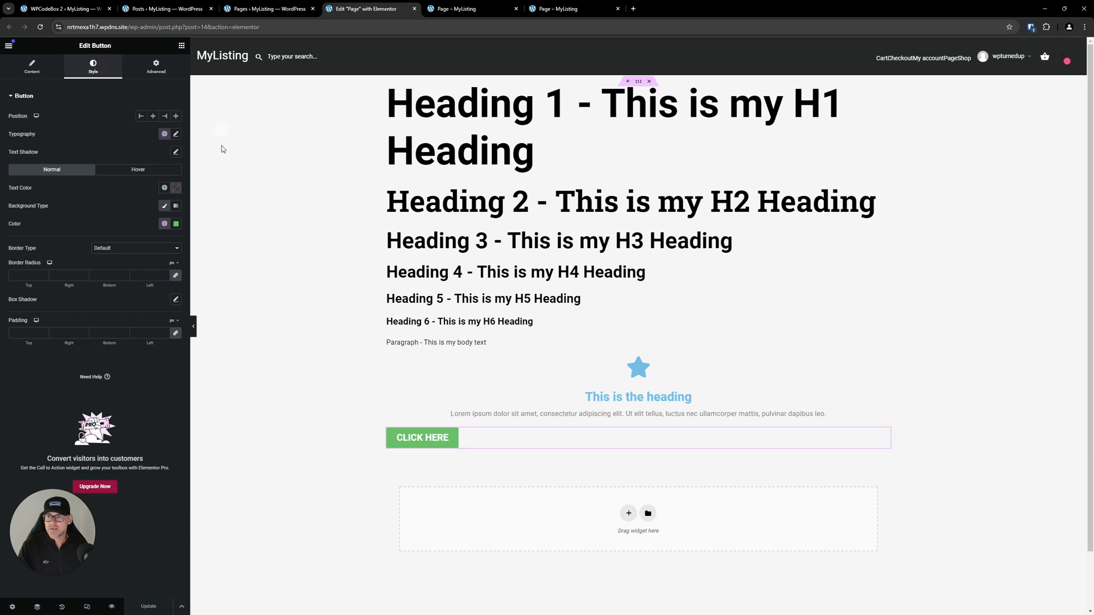
pyautogui.click(161, 135)
pyautogui.click(176, 135)
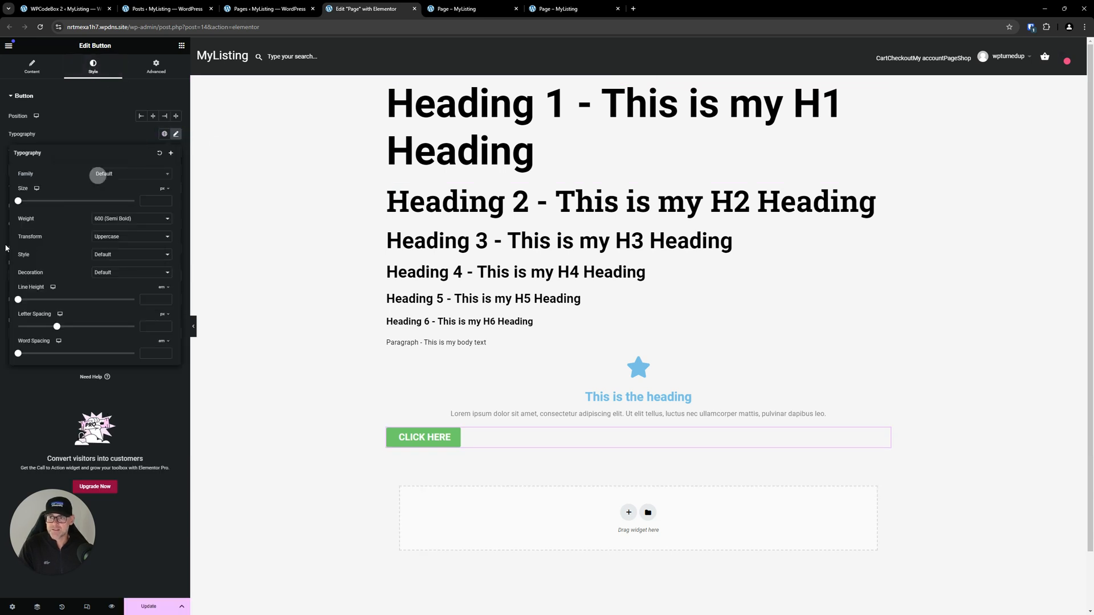
pyautogui.moveTo(18, 201); pyautogui.dragTo(28, 206)
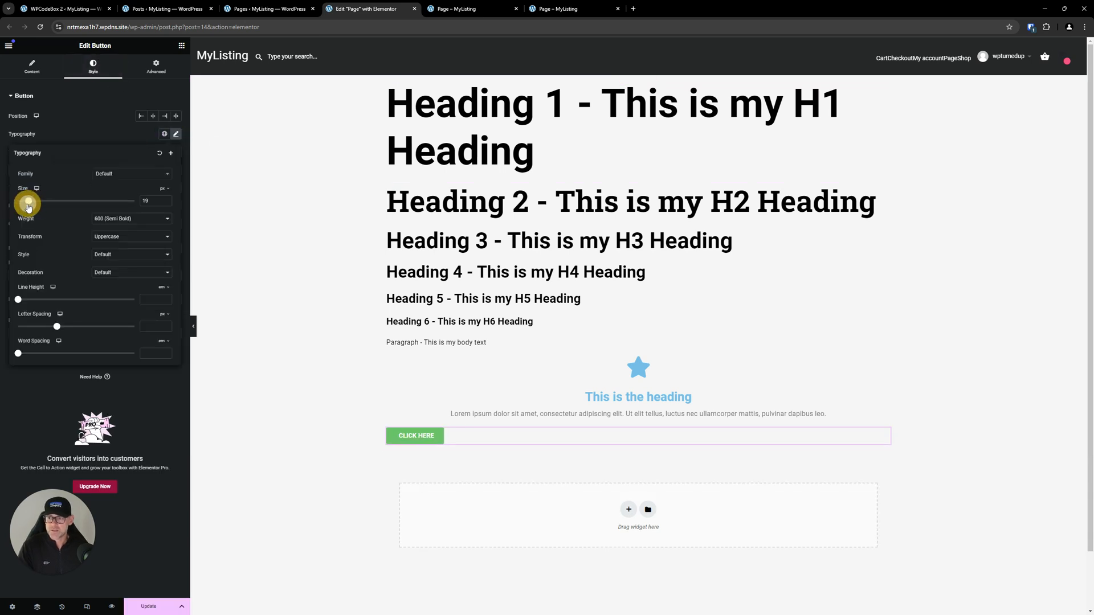
pyautogui.rightClick(465, 436)
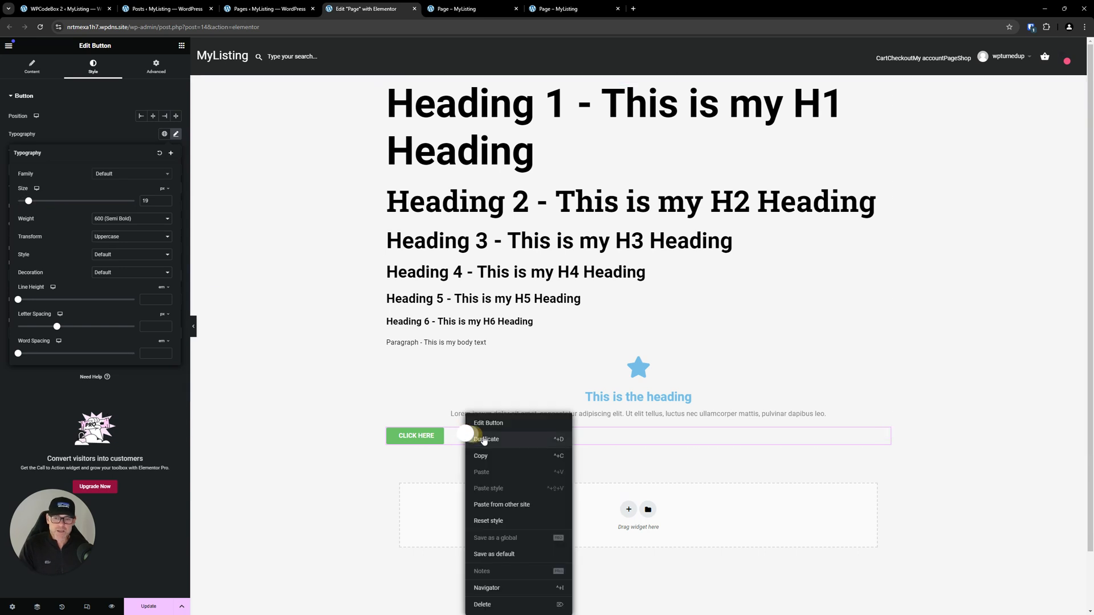
pyautogui.click(491, 442)
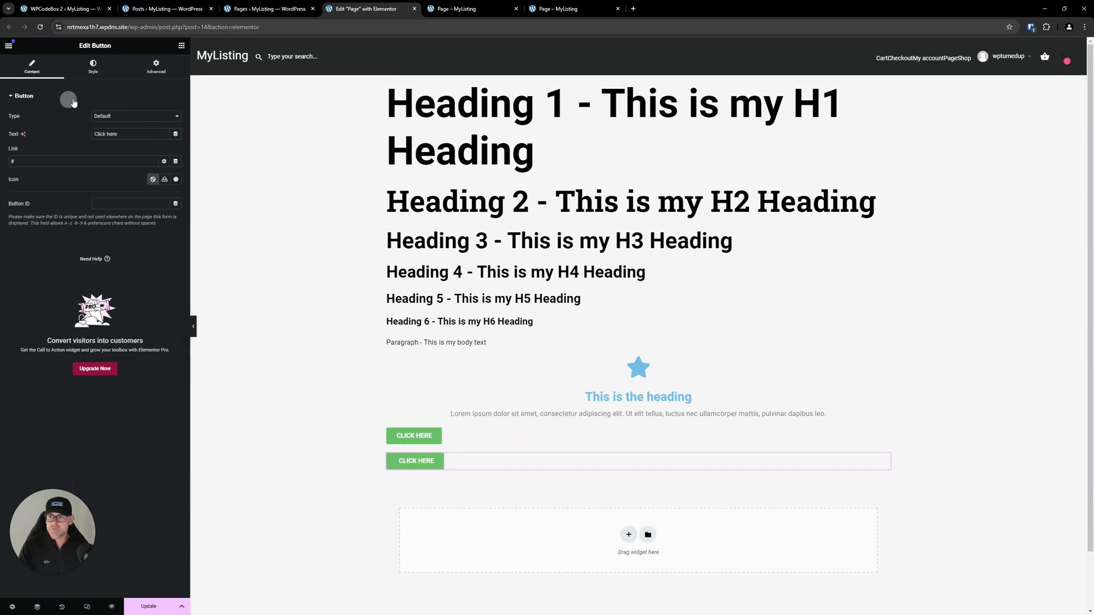
# - Set the duplicated "Click here" button's custom typography size to 24 px
pyautogui.click(92, 66)
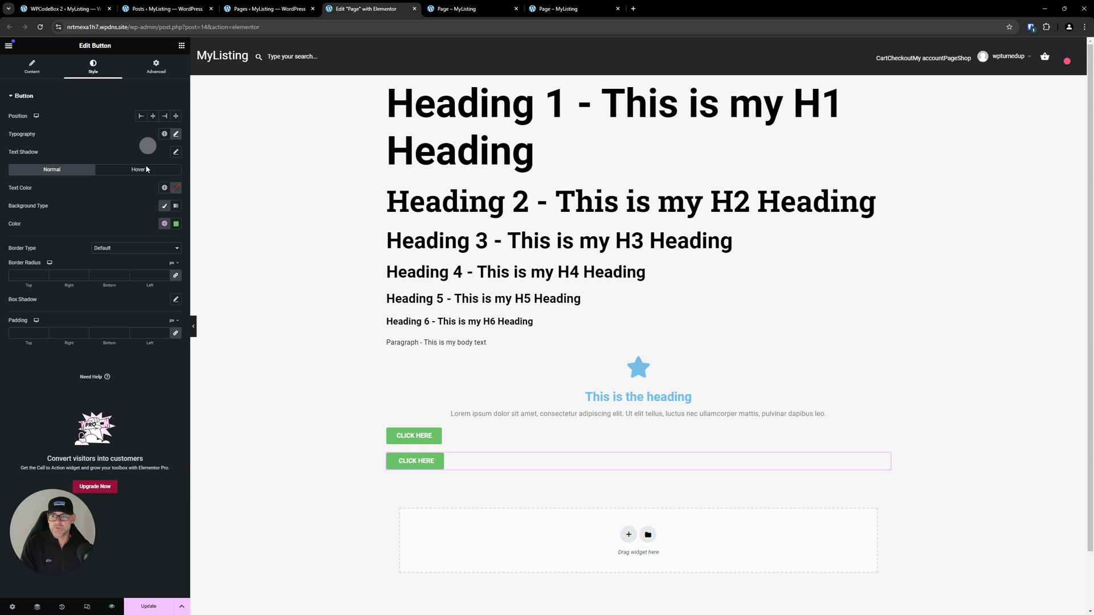
pyautogui.click(175, 135)
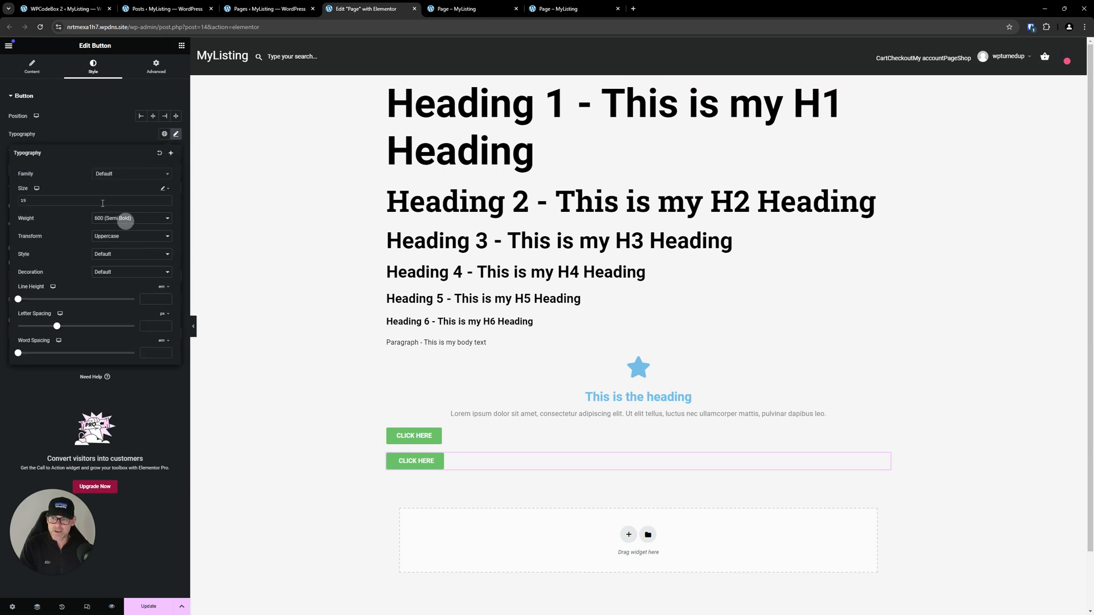
pyautogui.click(169, 190)
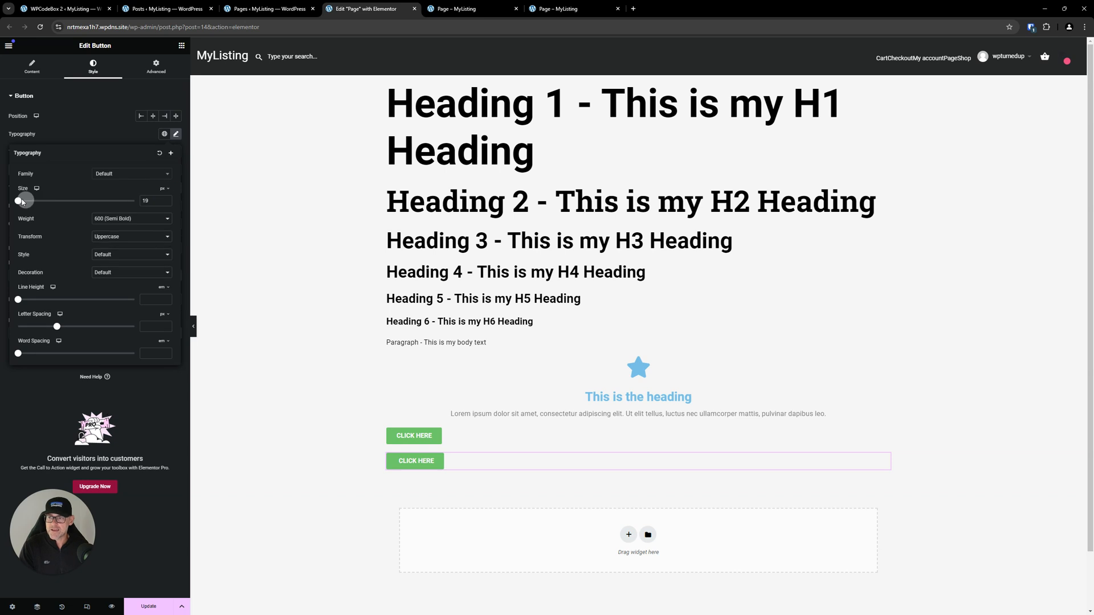
pyautogui.moveTo(25, 203)
pyautogui.mouseDown()
pyautogui.moveTo(66, 201)
pyautogui.moveTo(17, 203)
pyautogui.moveTo(32, 200)
pyautogui.mouseUp()
# - Change the duplicated button's font family to Tahoma
pyautogui.click(113, 176)
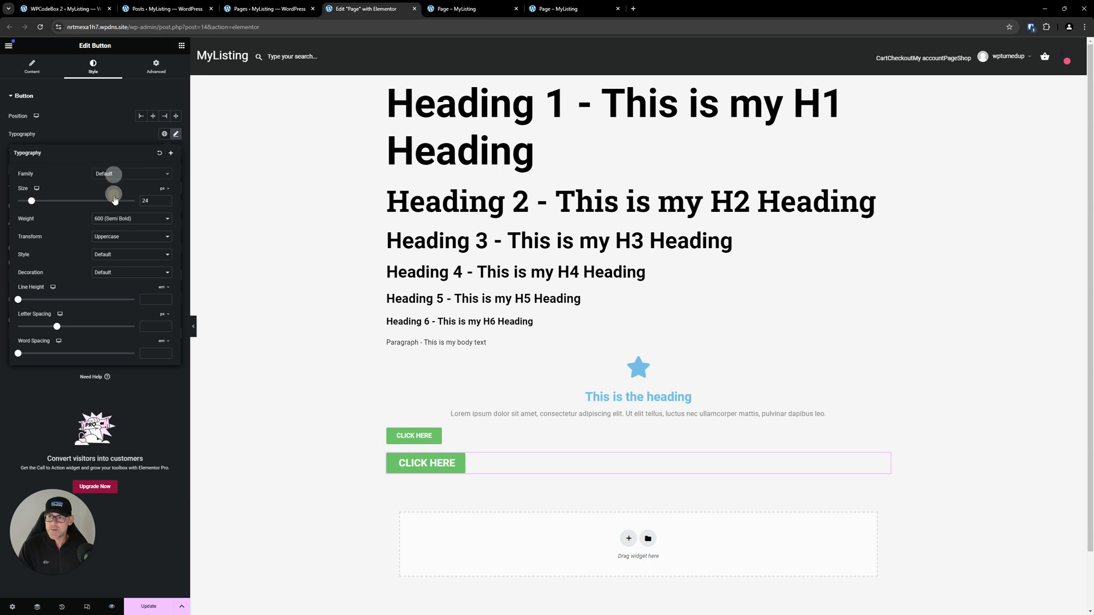
pyautogui.click(111, 177)
pyautogui.click(126, 175)
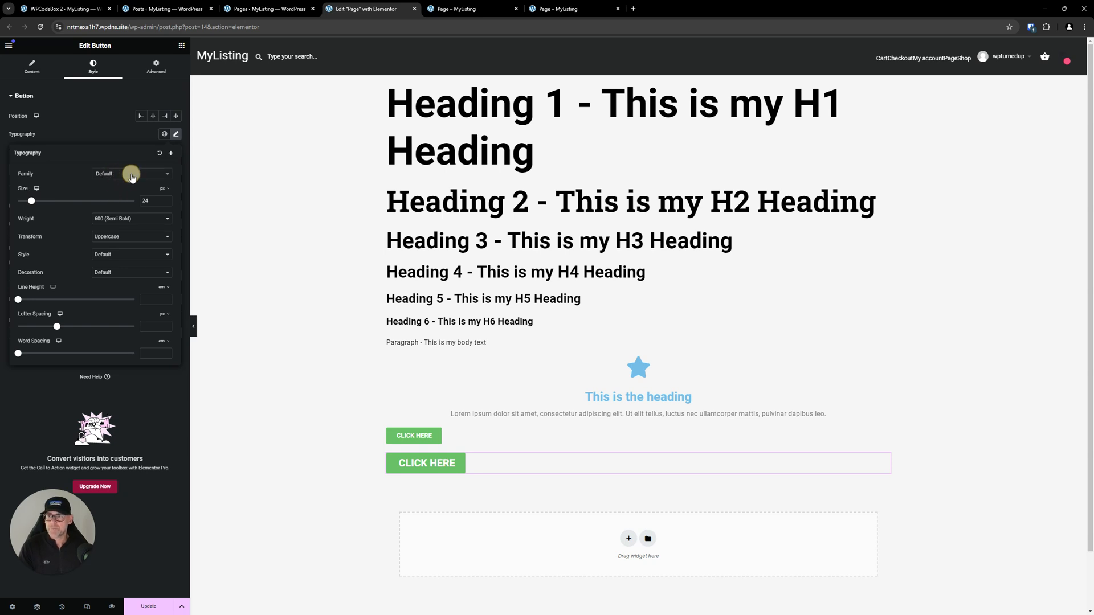
pyautogui.click(148, 174)
pyautogui.click(165, 175)
pyautogui.click(103, 230)
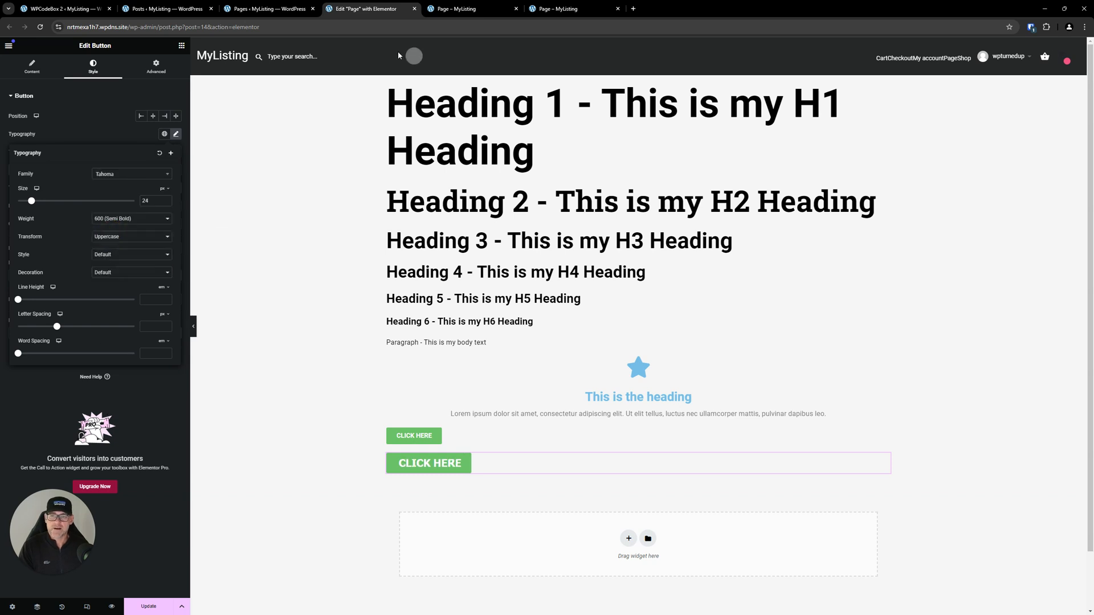
# - Look over the Global CSS snippet and the edited page, and narrow the live page's responsive preview to 2161 px wide
pyautogui.click(54, 260)
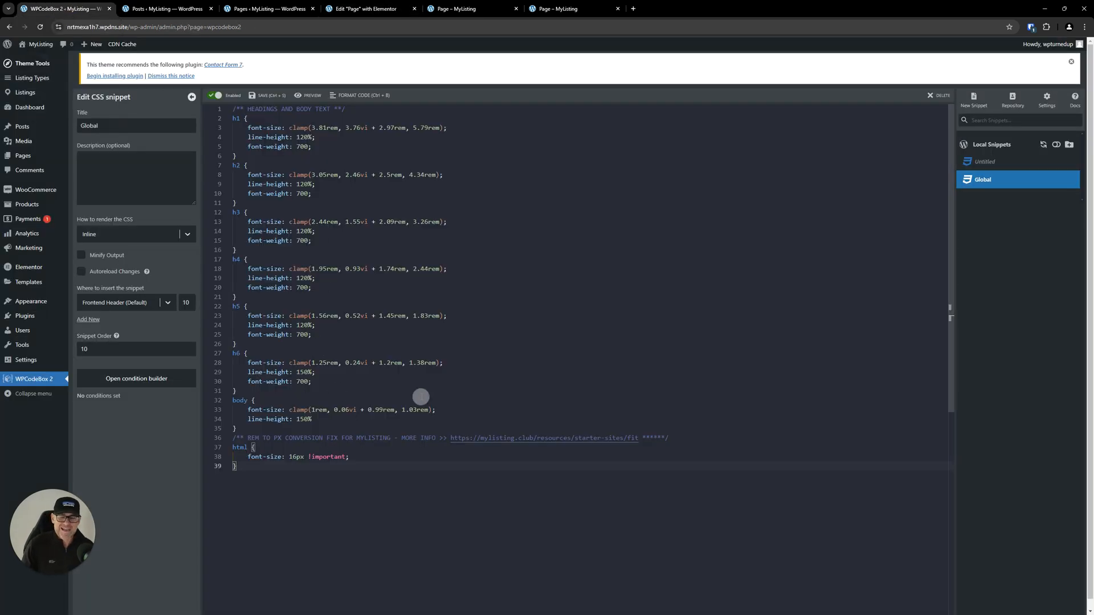
pyautogui.click(365, 9)
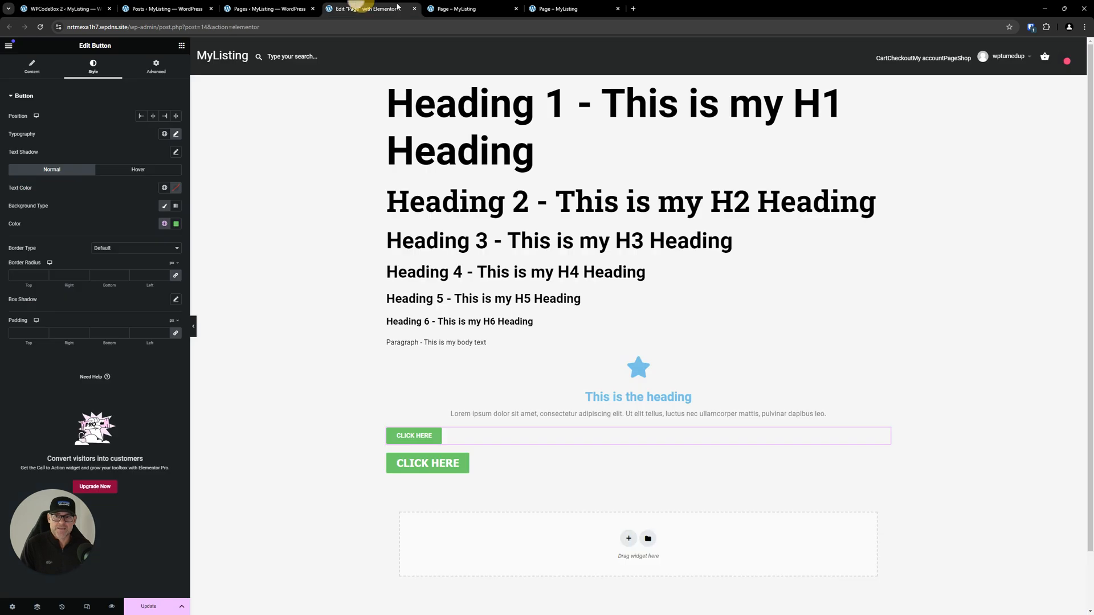
pyautogui.click(569, 10)
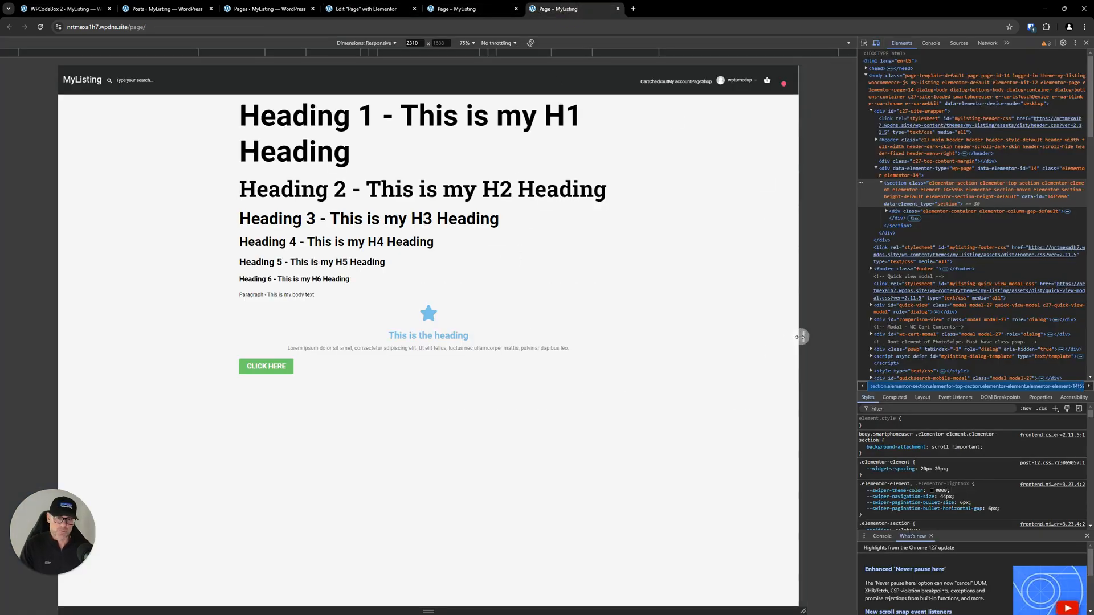
pyautogui.moveTo(802, 336); pyautogui.dragTo(777, 260)
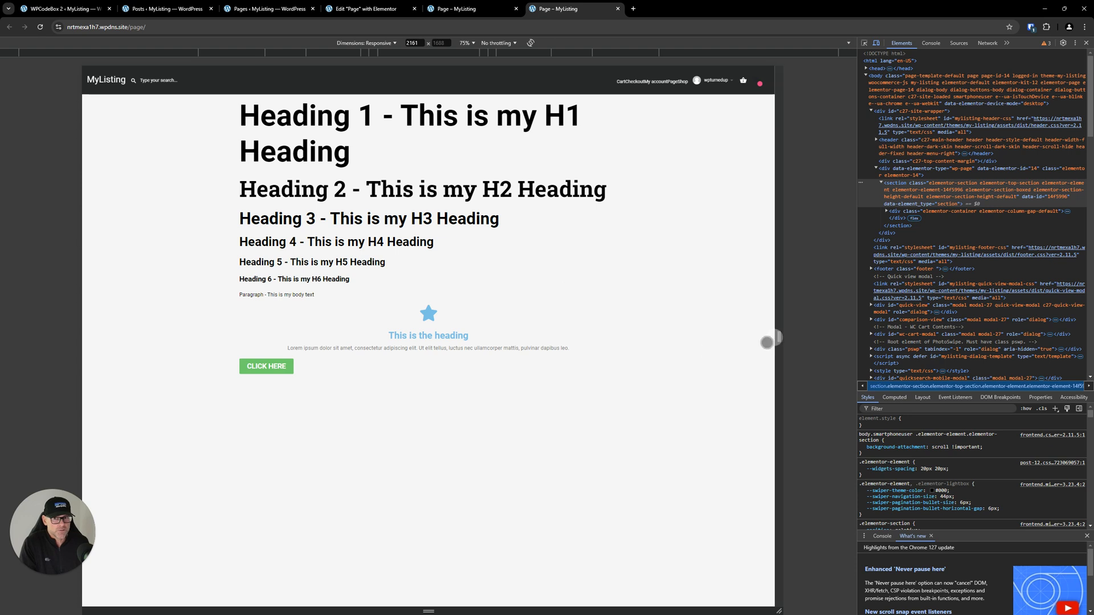
# - Review the Global Fonts in Elementor's site settings, and return to the live page preview
pyautogui.click(347, 7)
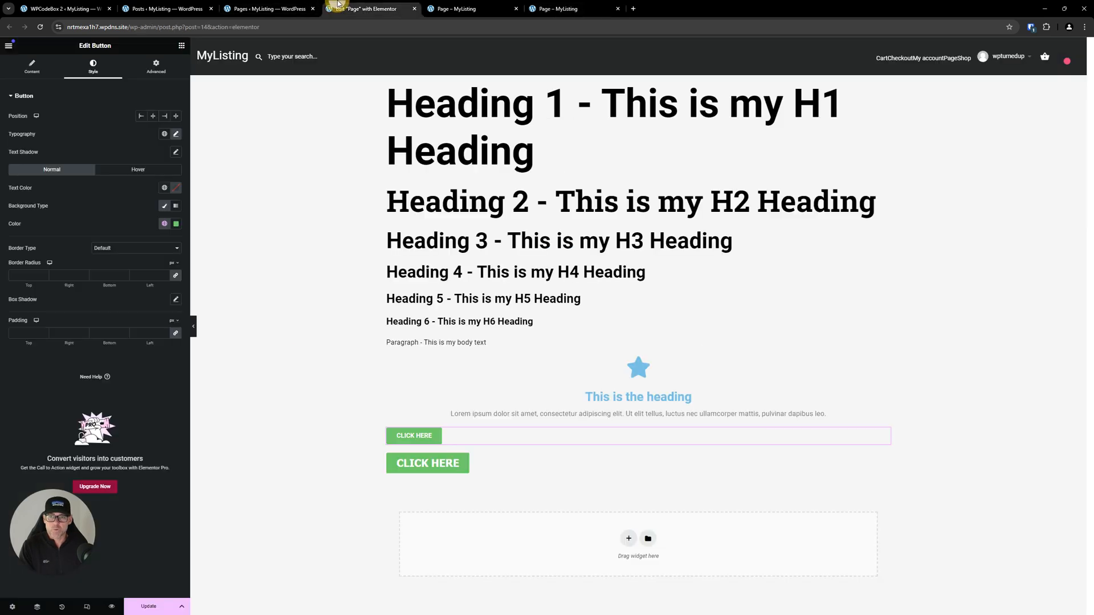
pyautogui.click(9, 46)
pyautogui.click(54, 85)
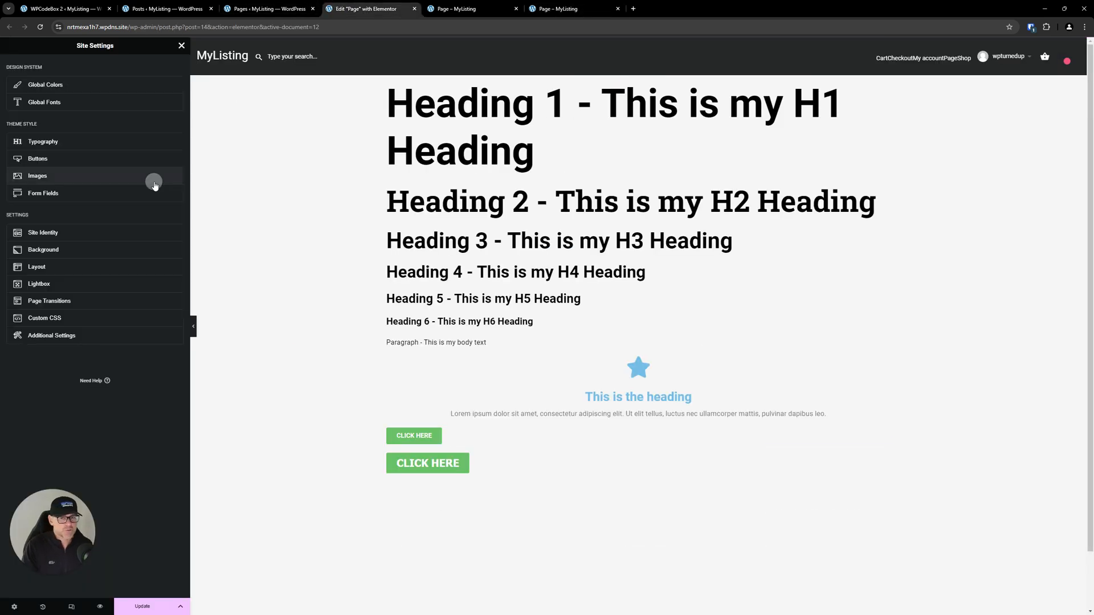
pyautogui.click(62, 108)
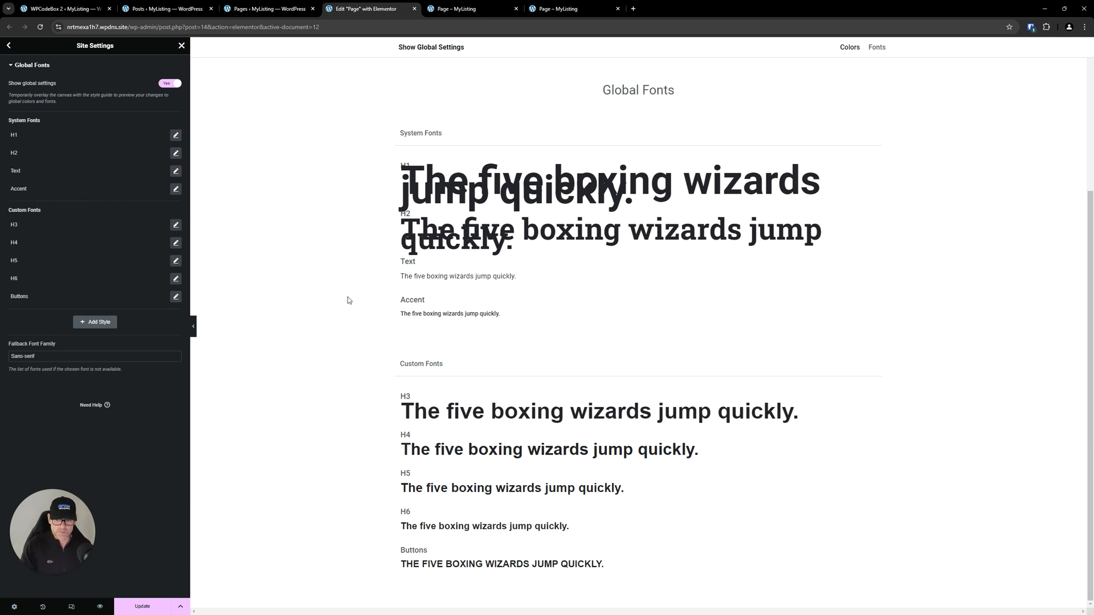
pyautogui.click(549, 7)
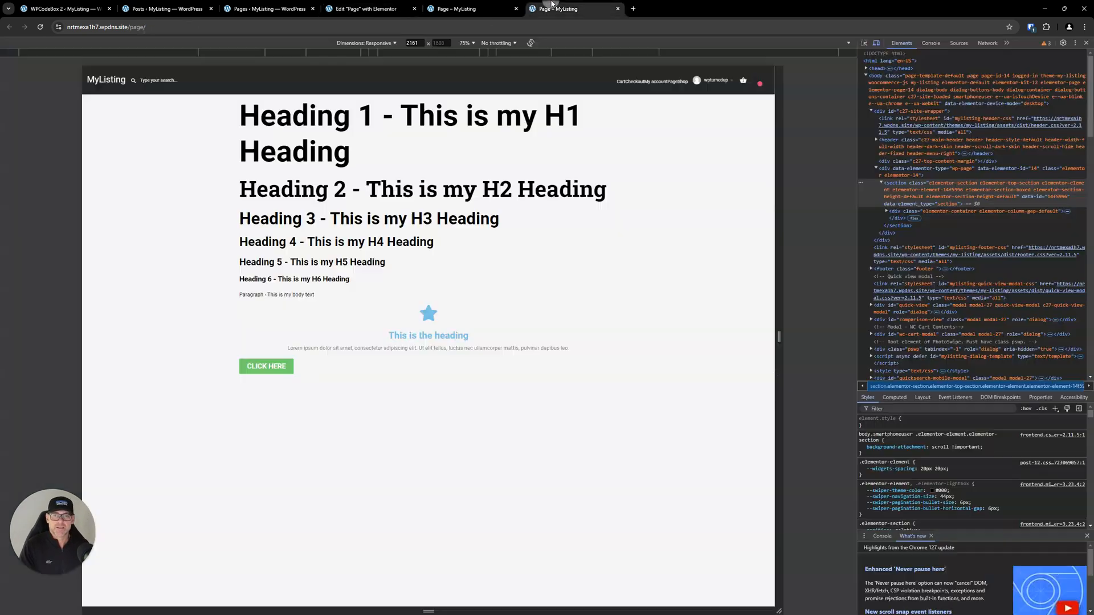